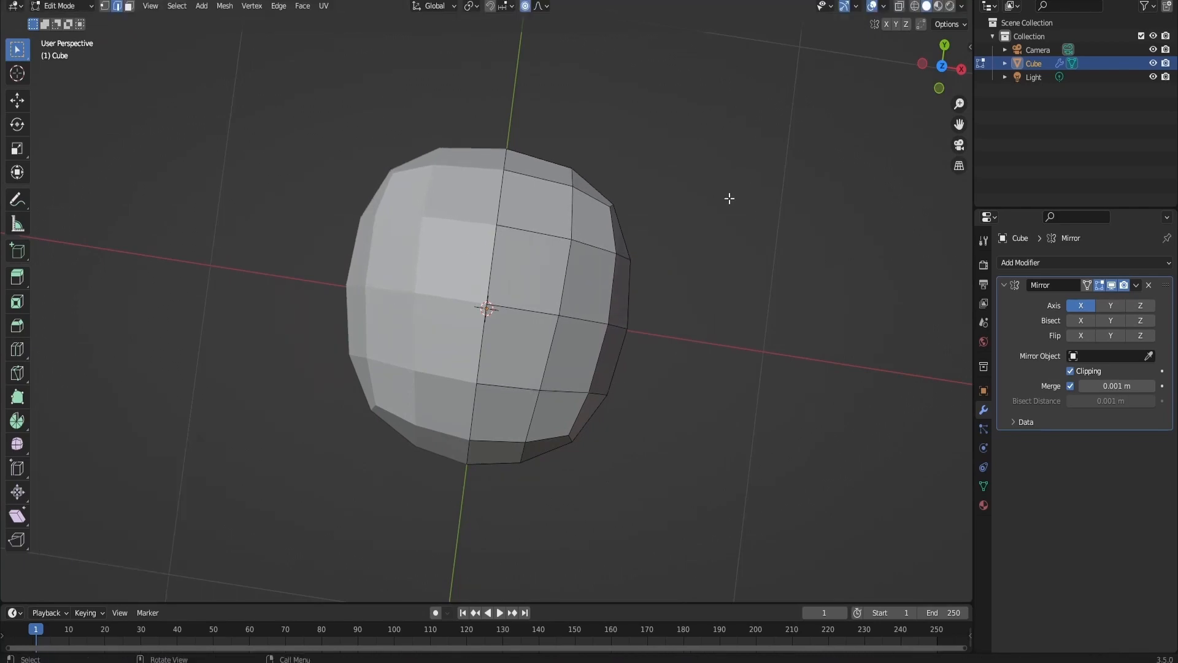
- Refine the head's rounded silhouette by moving vertices on its outer side and lower edge with proportional editing
left_click_drag(925, 68, 942, 37)
left_click(629, 335)
key("g")
scroll(626, 336, "up", 3)
left_click(625, 337)
scroll(552, 430, "up", 1)
left_click(547, 484)
key("g")
key("g")
left_click(536, 502)
left_click(500, 204)
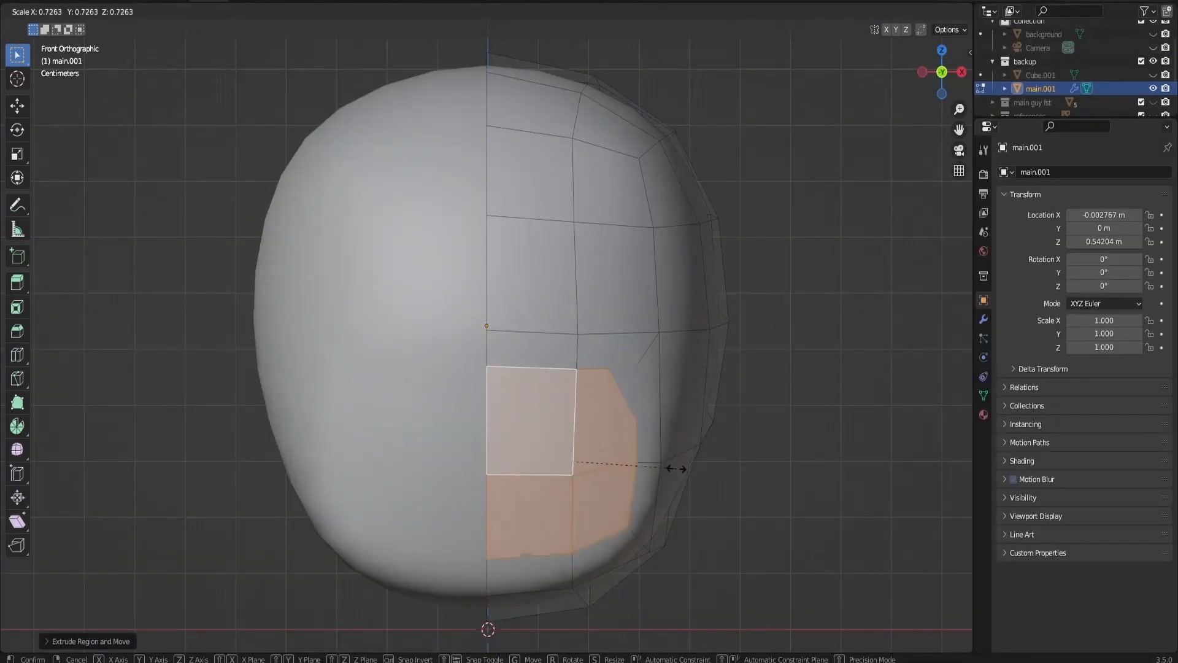
- Shrink the extruded mouth faces into nested loops and smooth the vertices of the whole mouth area
left_click(636, 446)
left_click(635, 446)
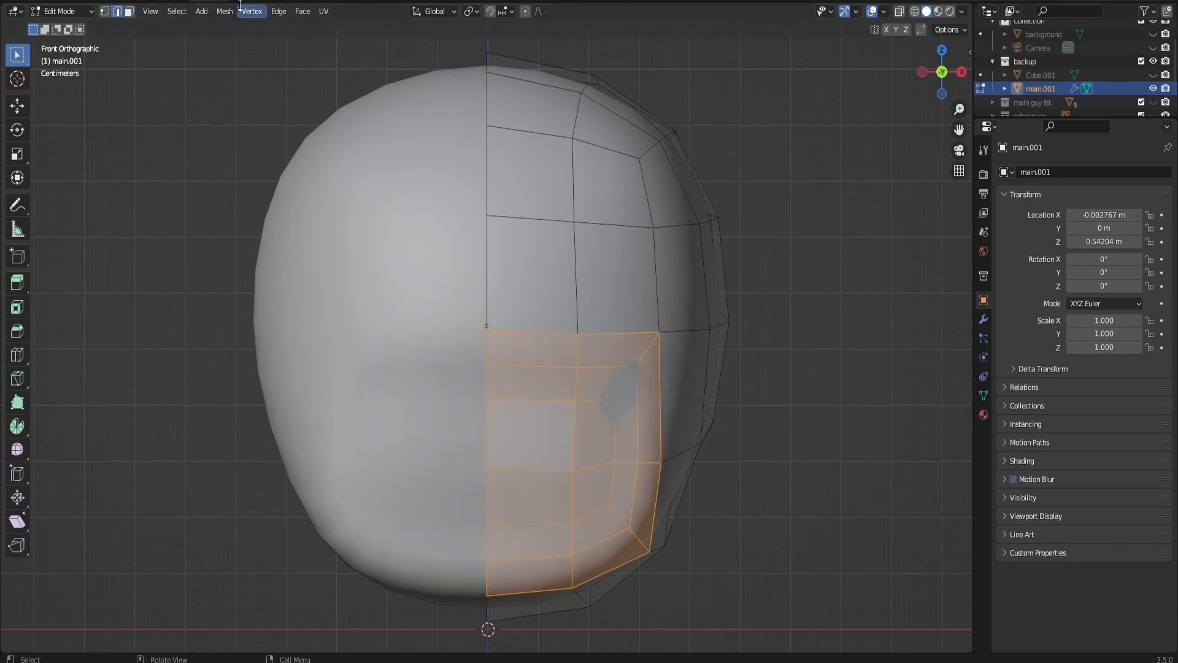
left_click(221, 13)
mouse_move(245, 13)
left_click(283, 182)
left_click(608, 327)
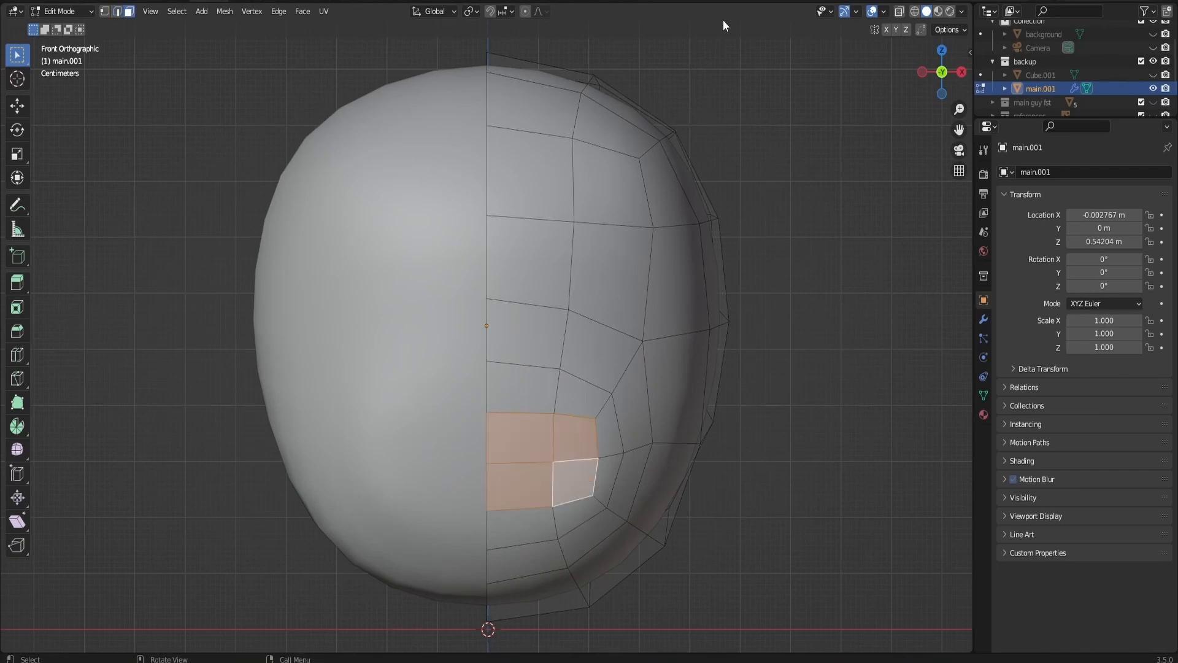
- Scale the four inner mouth faces to about 0.5 and push them back into the head with proportional editing
key("s")
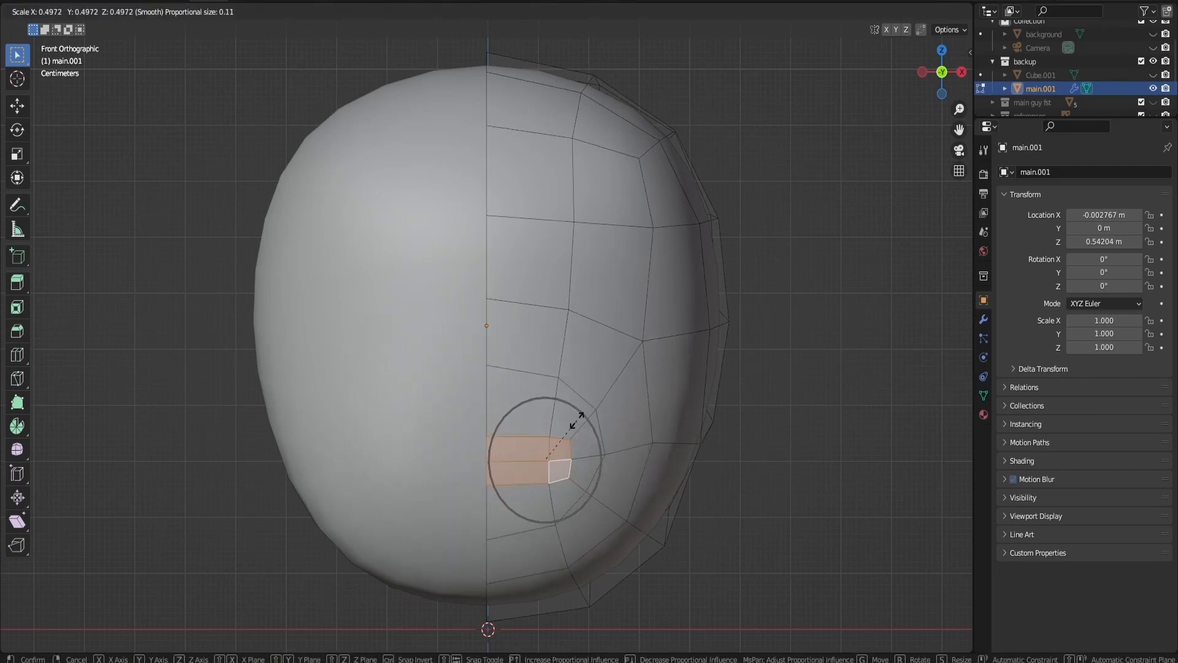
left_click(577, 421)
left_click_drag(963, 77, 406, 350)
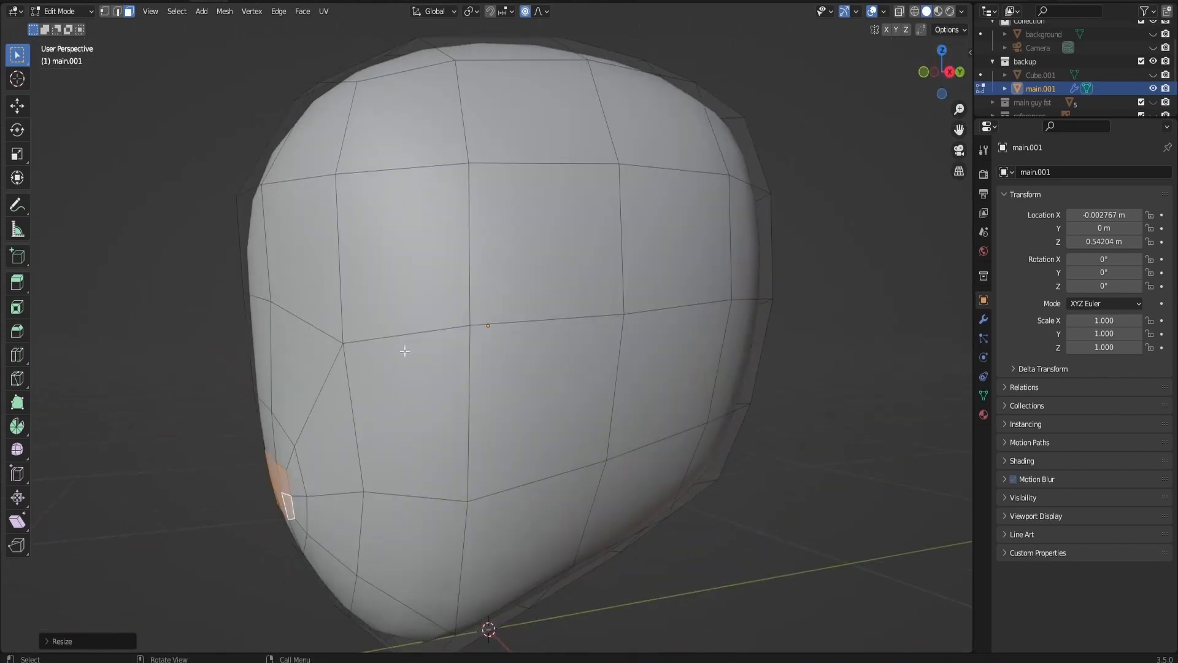
left_click(389, 402)
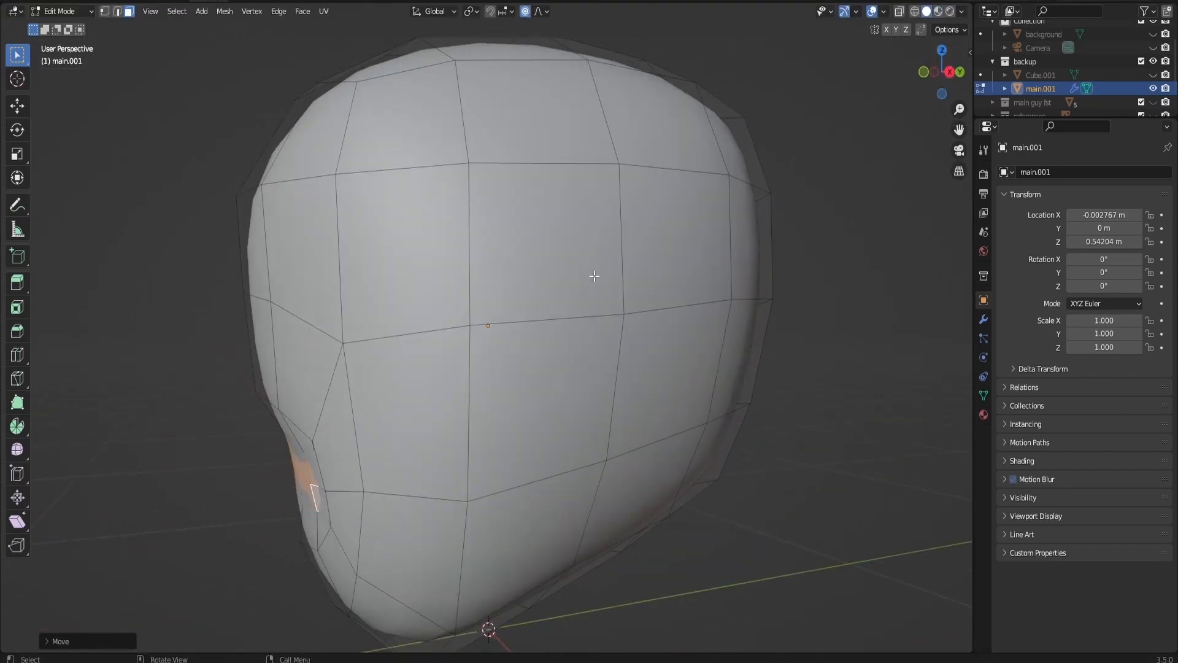
- In front view, scale the mouth faces down by about 0.8 with proportional editing
left_click(924, 73)
scroll(655, 326, "up", 5)
key("s")
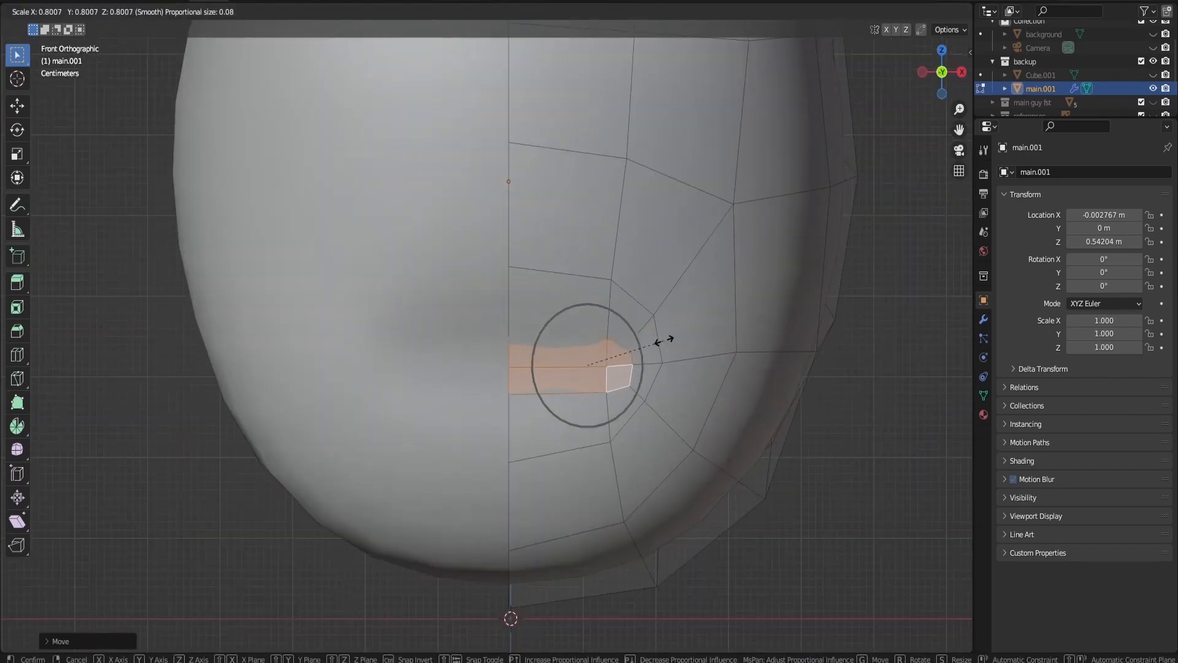
left_click(663, 341)
- Lower the centreline vertex above the mouth with proportional editing, and switch to face selection
scroll(720, 245, "down", 4)
scroll(566, 296, "up", 3)
key("g")
scroll(508, 316, "down", 15)
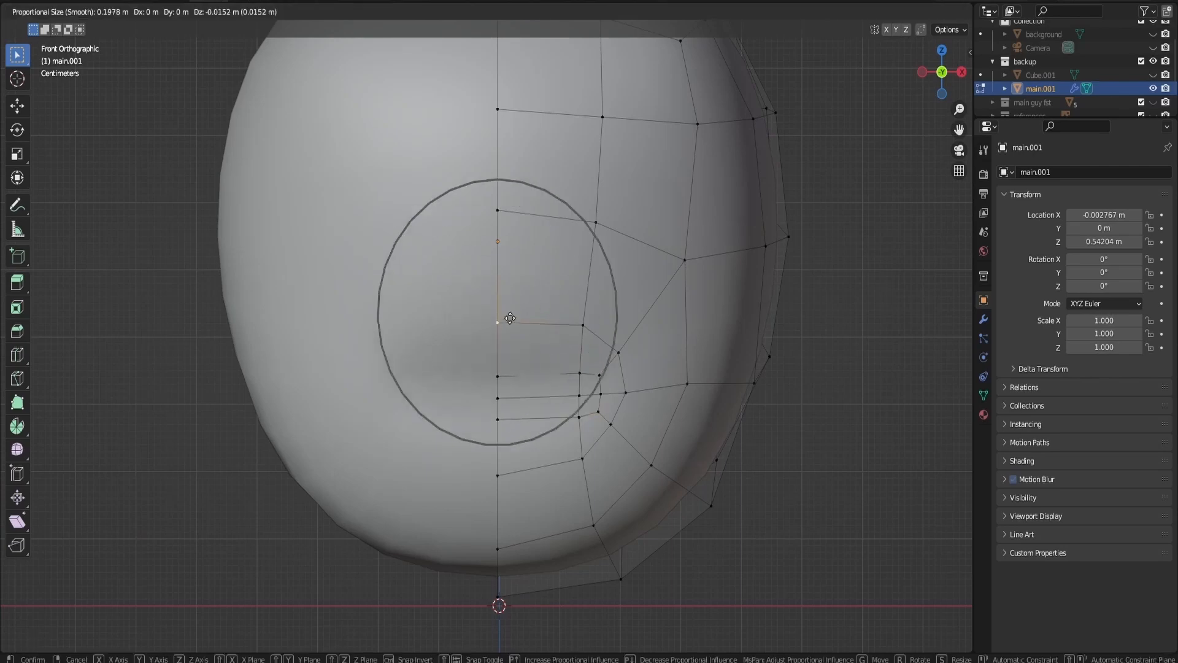
left_click(509, 316)
middle_click_drag(590, 196, 565, 321, "shift")
key("3")
left_click(521, 270)
left_click(506, 210, "shift")
left_click(636, 317, "shift")
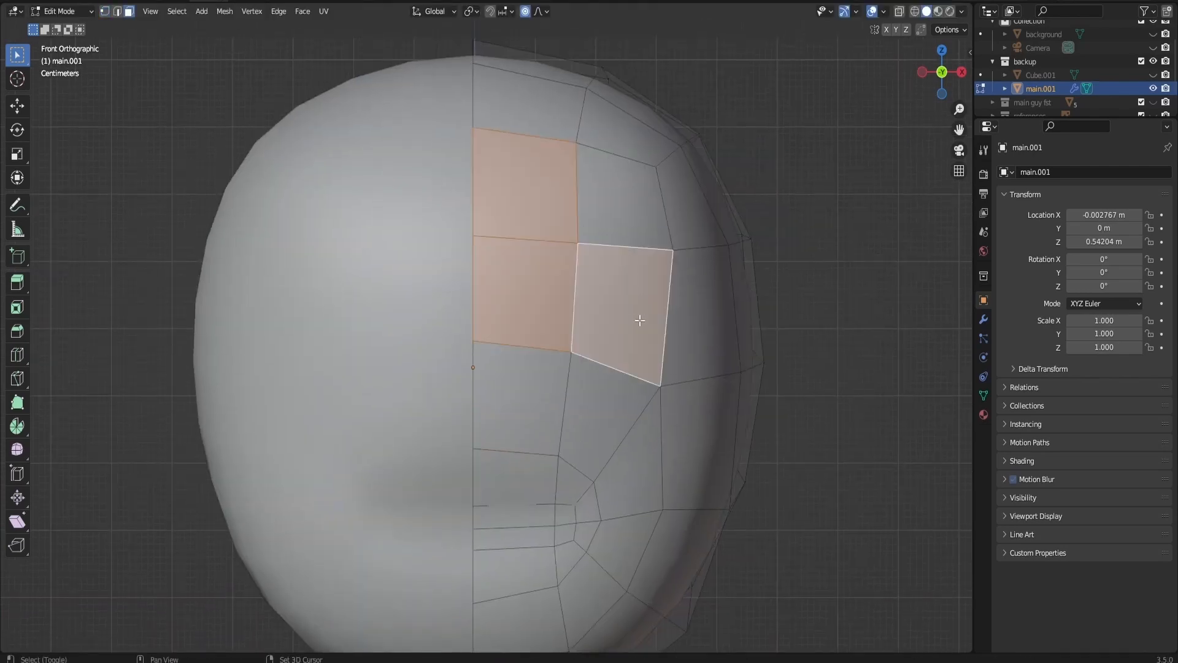
left_click(633, 295, "shift")
left_click(618, 232, "shift")
left_click(687, 323, "shift")
left_click(627, 282, "shift")
left_click(662, 222, "shift")
left_click(683, 239, "shift")
scroll(622, 243, "down", 1)
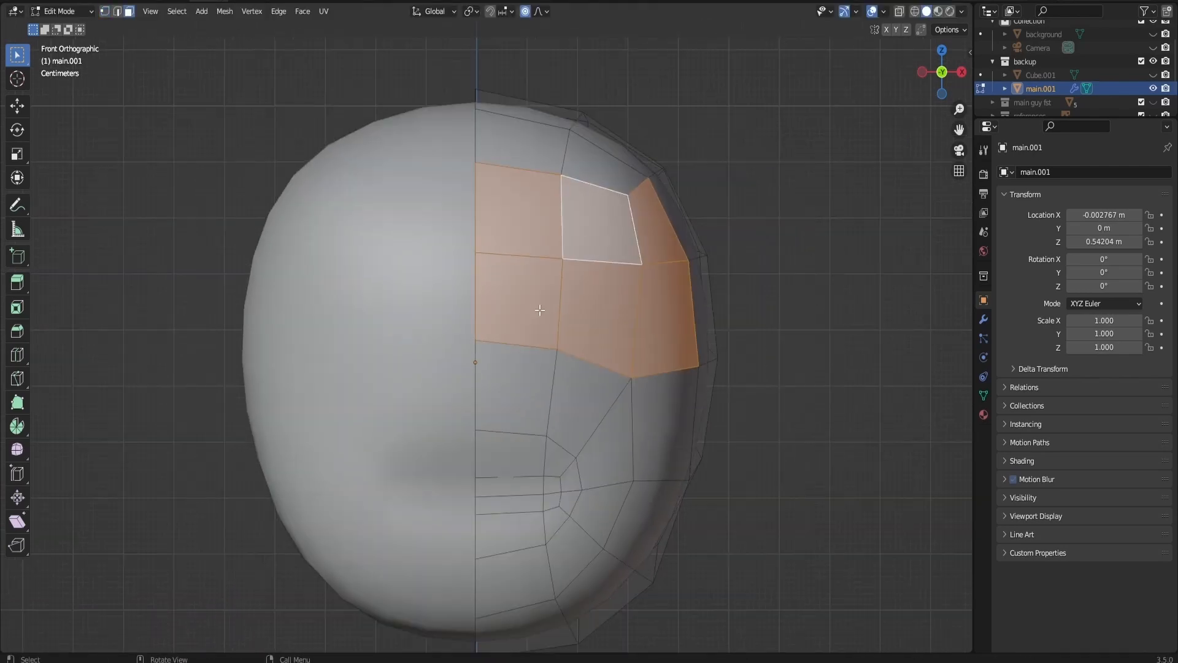
- Inset the four upper-front faces beside the centreline to form the eye region
middle_click_drag(737, 245, 722, 248)
left_click(632, 337)
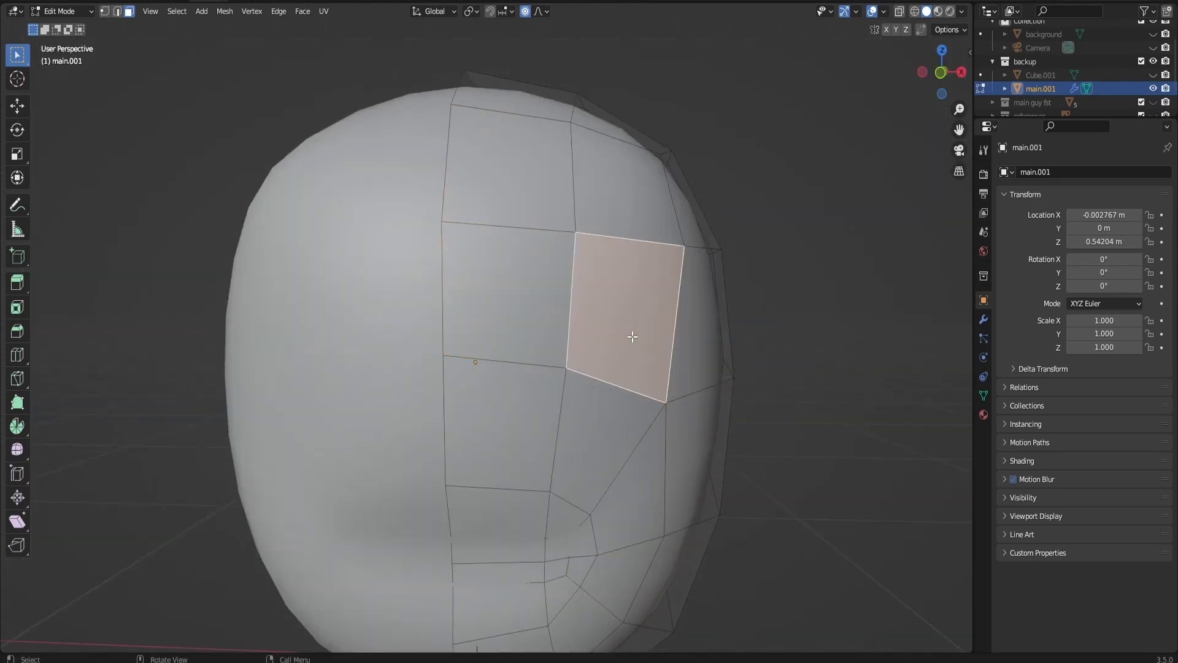
left_click(512, 292, "shift")
left_click(514, 178, "shift")
left_click(617, 178, "shift")
scroll(626, 261, "down", 3)
scroll(627, 261, "up", 2)
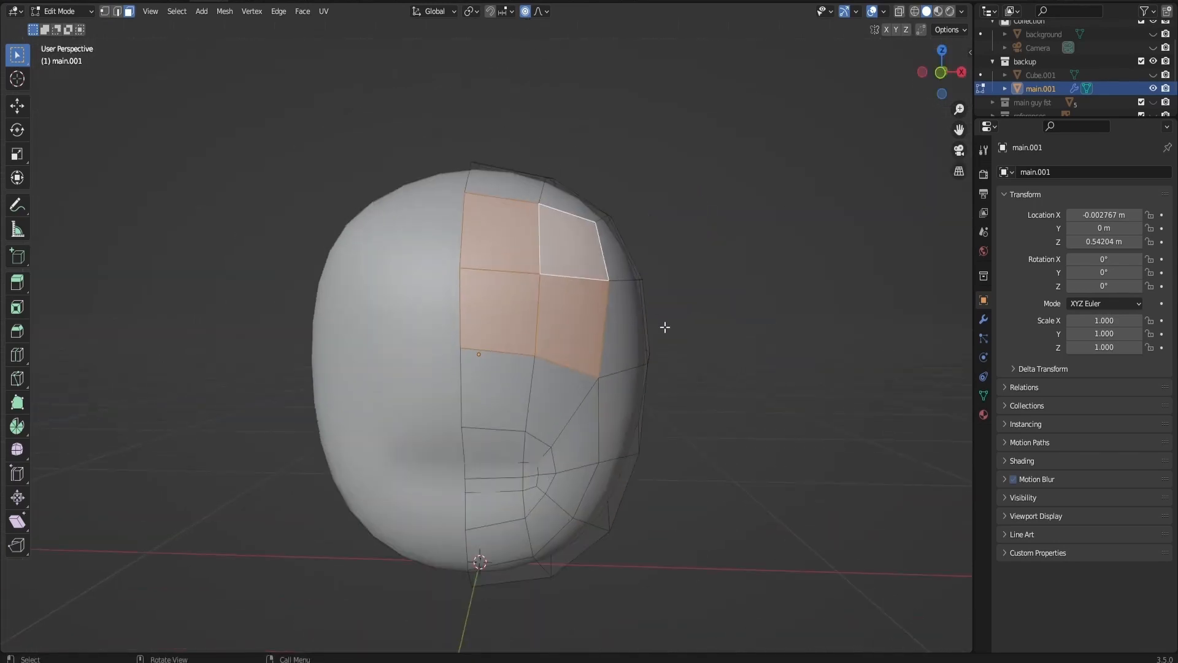
key("i")
left_click(641, 341)
- In front view, adjust the centreline vertices of the inset eye region, lowering the one on its lower edge
left_click(939, 74)
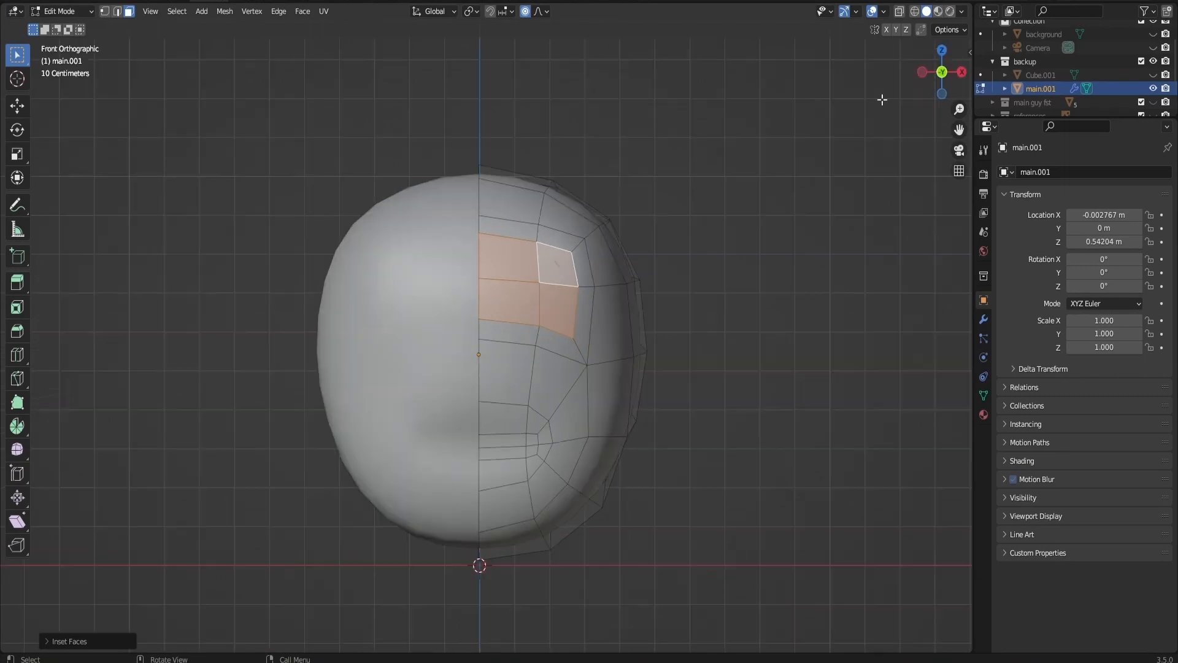
key("g")
left_click(483, 255)
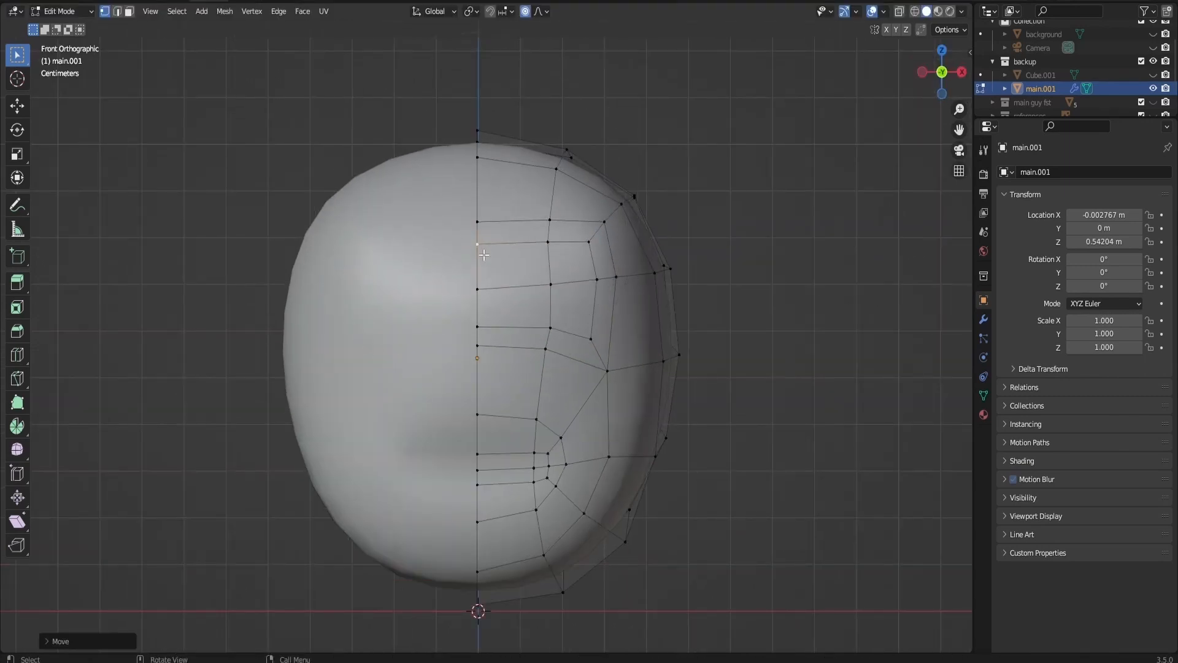
left_click(477, 331)
key("g")
scroll(478, 342, "up", 4)
left_click(479, 342)
- Lower the middle vertex of the eye region's lower edge and raise the centreline vertex above the region
left_click(539, 339)
key("g")
left_click(538, 361)
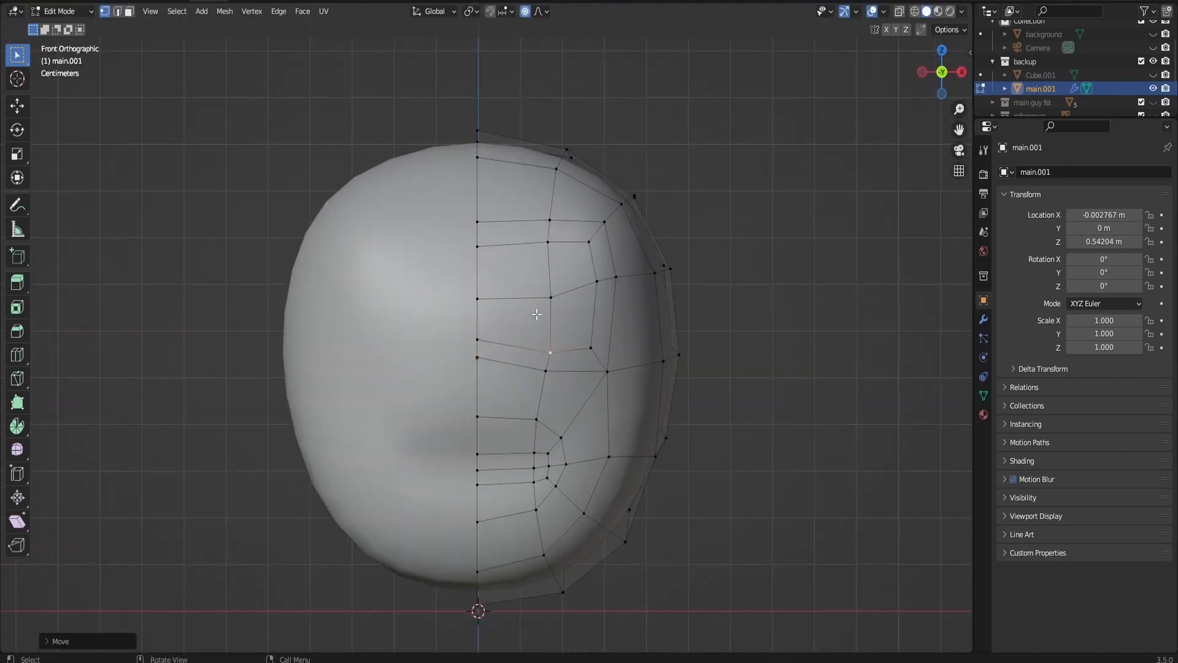
left_click(480, 226)
key("g")
left_click(479, 215)
- In right side view, push the outer and front vertices at eye level backward with proportional editing
left_click(962, 72)
left_click(337, 281)
key("g")
scroll(369, 287, "down", 4)
left_click(369, 286)
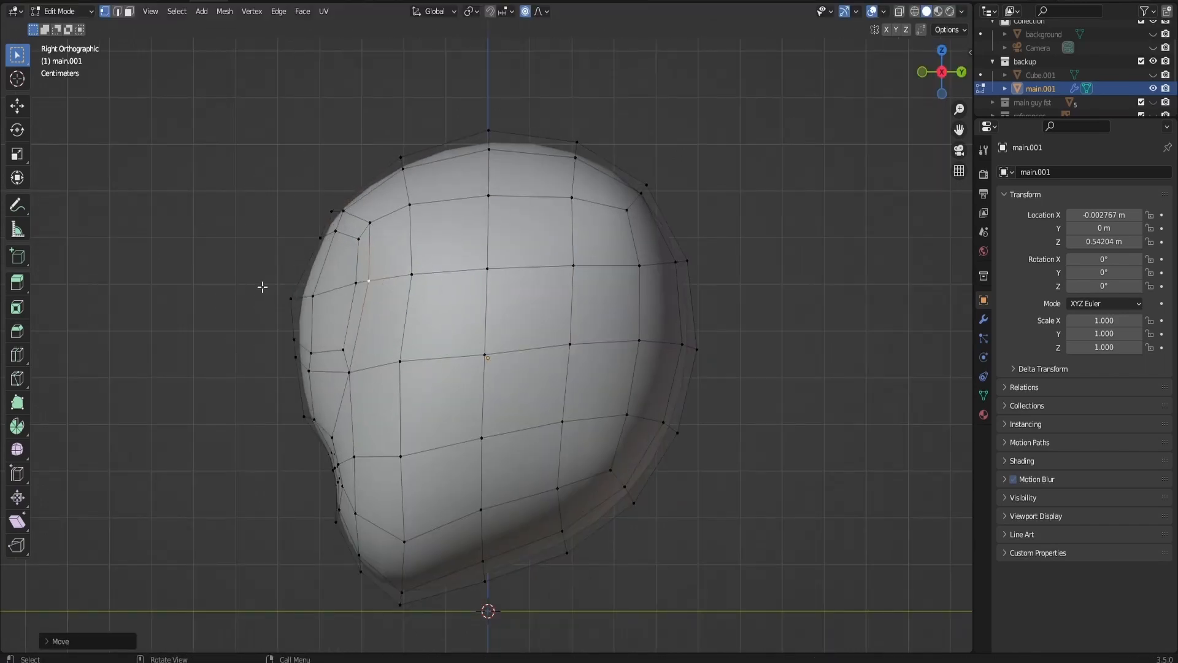
left_click_drag(263, 286, 320, 315)
key("g")
left_click(358, 321)
- Move the temple vertex beside the eye region and the upper cheek vertex below it backward
left_click(418, 283)
key("g")
left_click(456, 296)
left_click(369, 379)
key("g")
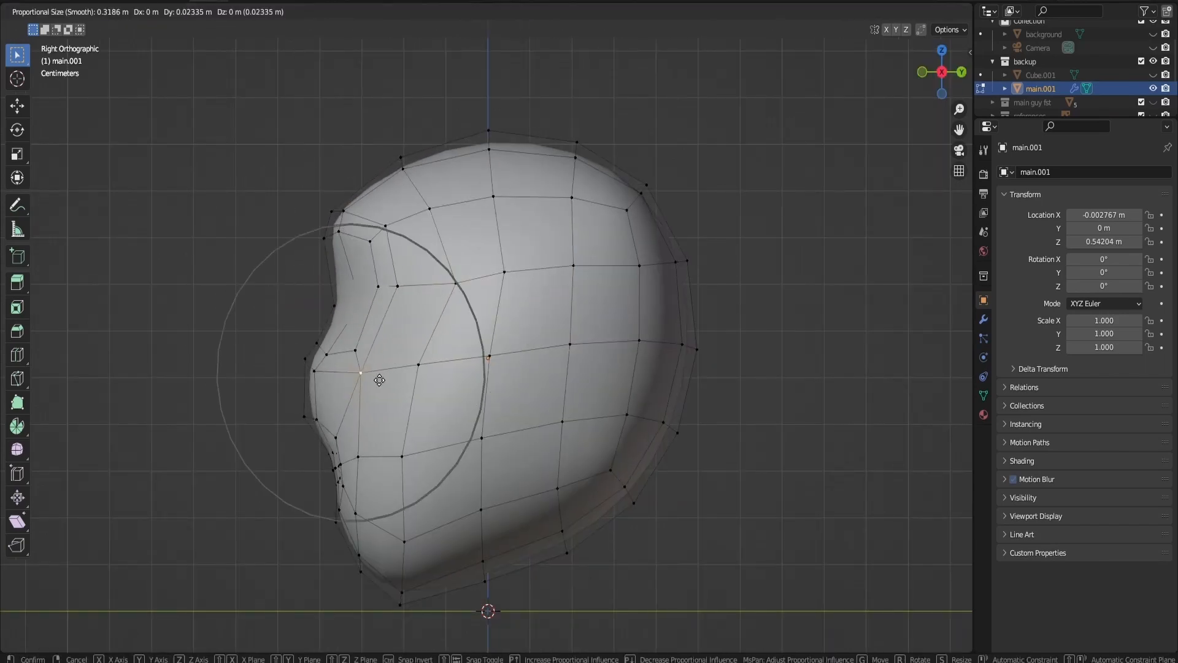
scroll(382, 380, "down", 3)
left_click(390, 380)
- Move the front vertex below the eye region and the side jaw vertex slightly backward
left_click(328, 374)
key("g")
left_click(341, 377)
left_click(414, 461)
key("g")
left_click(423, 461)
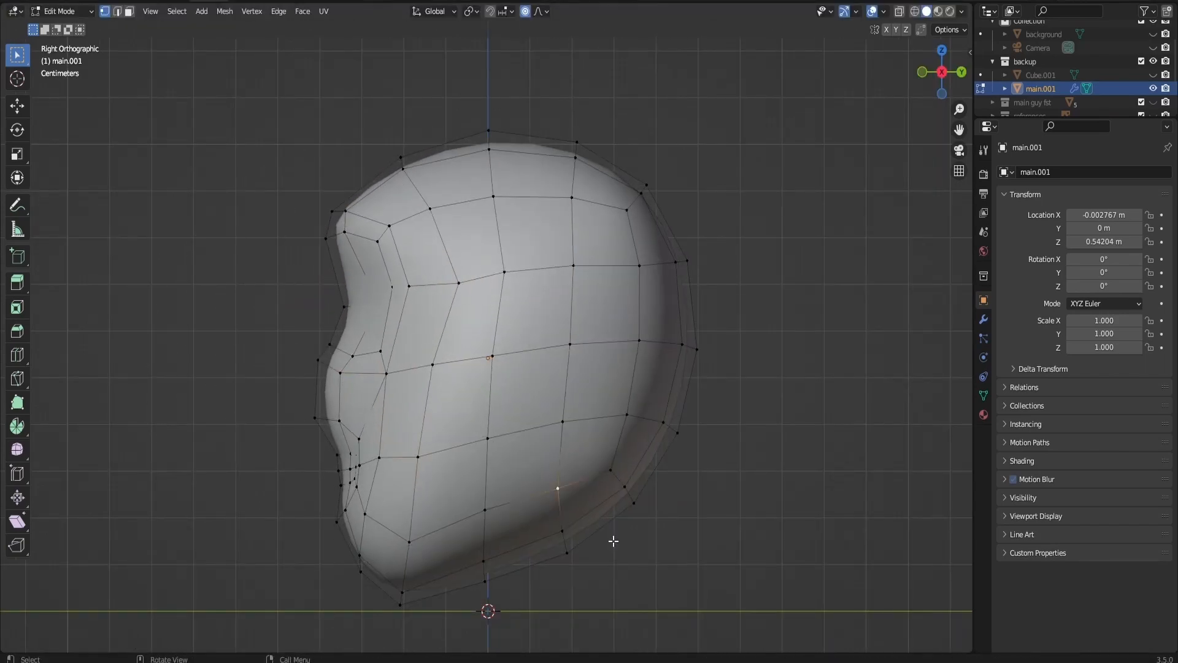
- Pull the lower back of the head up and forward by moving its rear vertices with proportional editing
key("g")
left_click(579, 540)
left_click(653, 488)
key("g")
left_click(646, 482)
left_click(690, 434)
key("g")
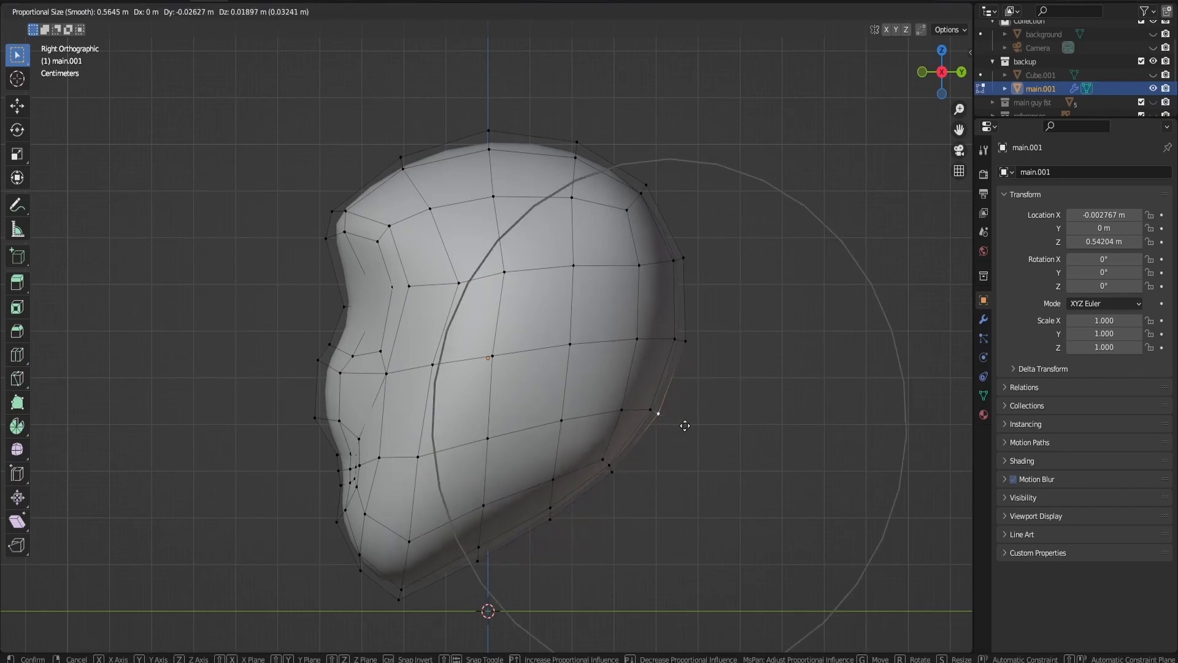
left_click(681, 425)
- Lower and push back the front brow vertex, and shift the middle side vertex of the head backward
key("g")
left_click(323, 213)
left_click(327, 375)
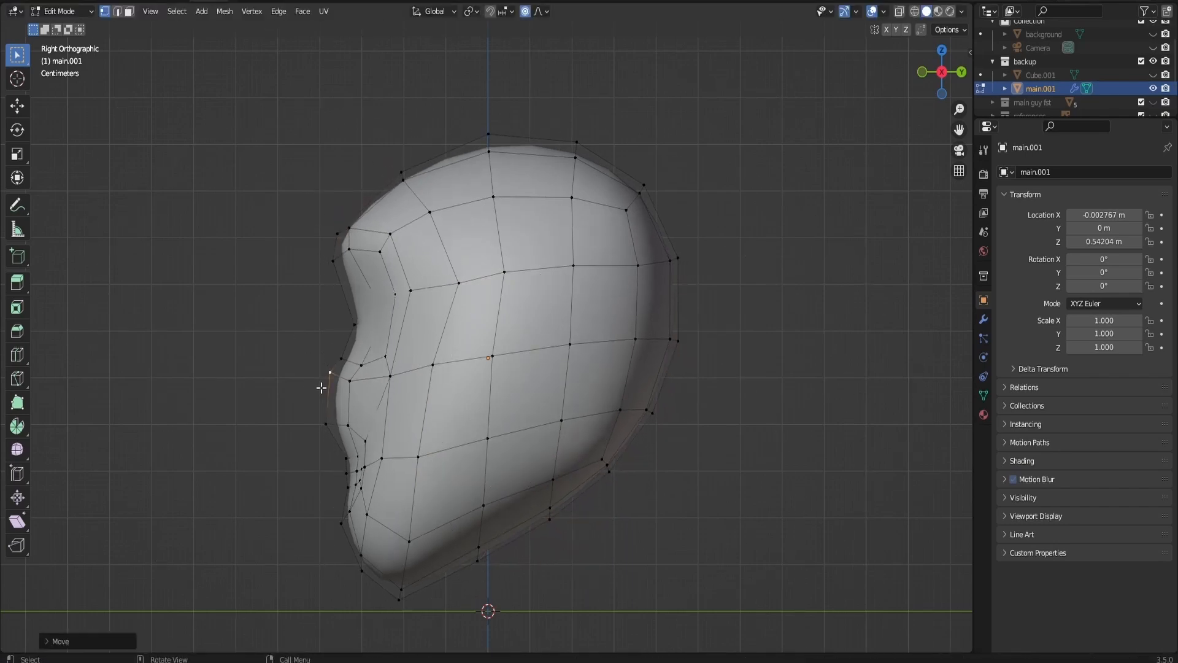
key("g")
left_click(473, 474)
left_click(499, 356)
key("g")
left_click(522, 356)
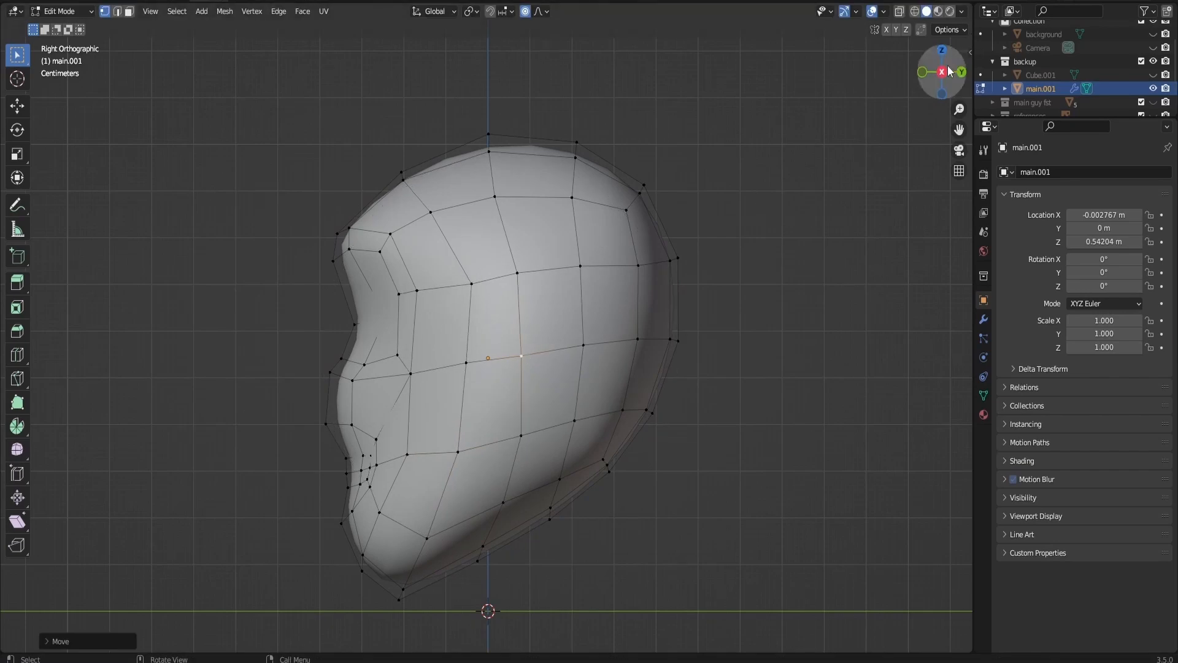
- Turn on cage display for the Subdivision modifier and collapse its settings
left_click(923, 72)
middle_click_drag(850, 105, 841, 109)
scroll(840, 108, "up", 2)
key("3")
left_click(556, 273)
left_click(900, 12)
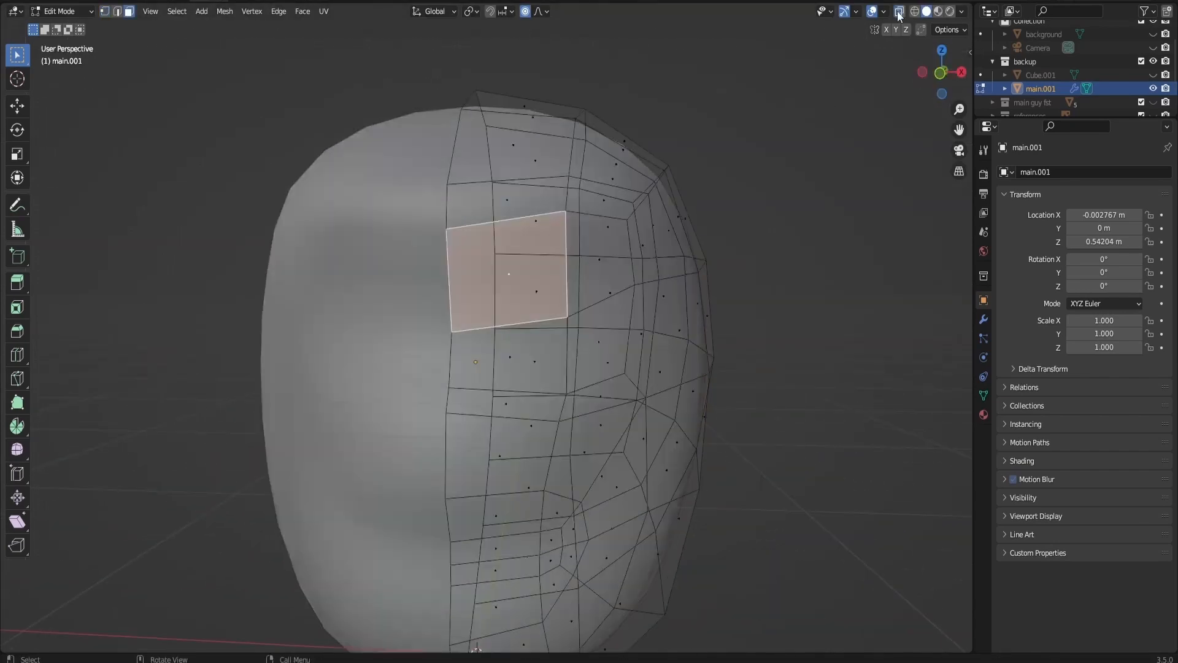
left_click(899, 12)
left_click(985, 320)
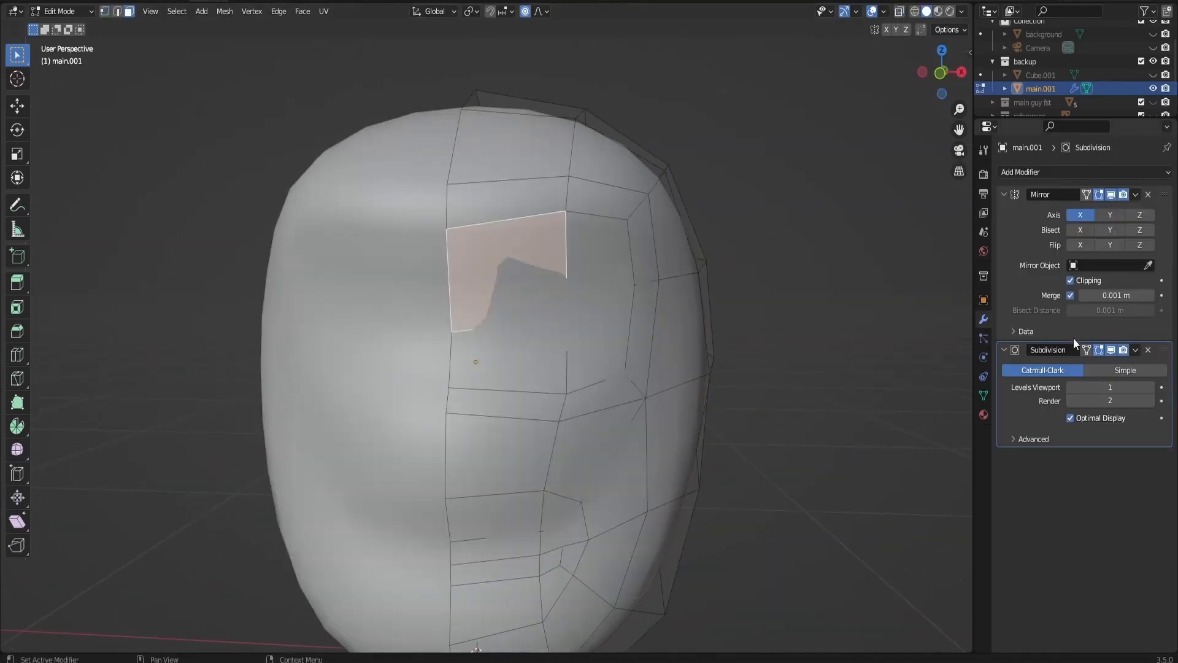
left_click(1005, 350)
left_click(1087, 350)
key("1")
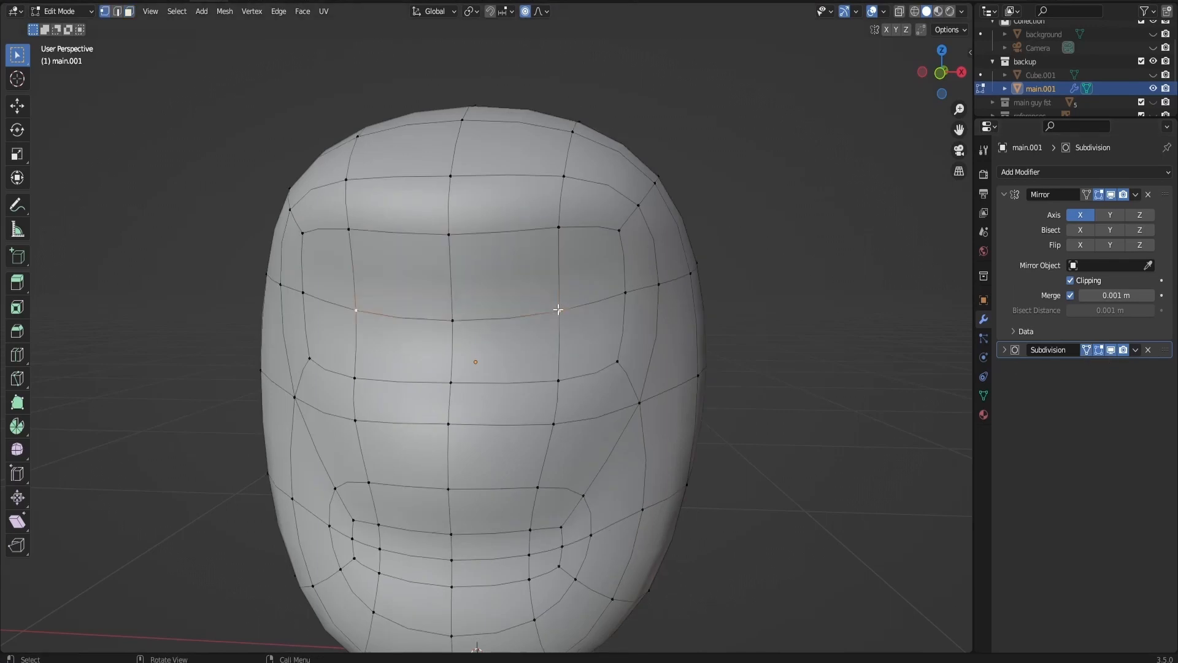
key("x")
left_click(513, 216)
key("ctrl+z")
- Select the four inner faces of the eye region beside the centreline
key("3")
left_click(573, 288)
left_click(543, 344, "shift")
left_click(540, 295, "shift")
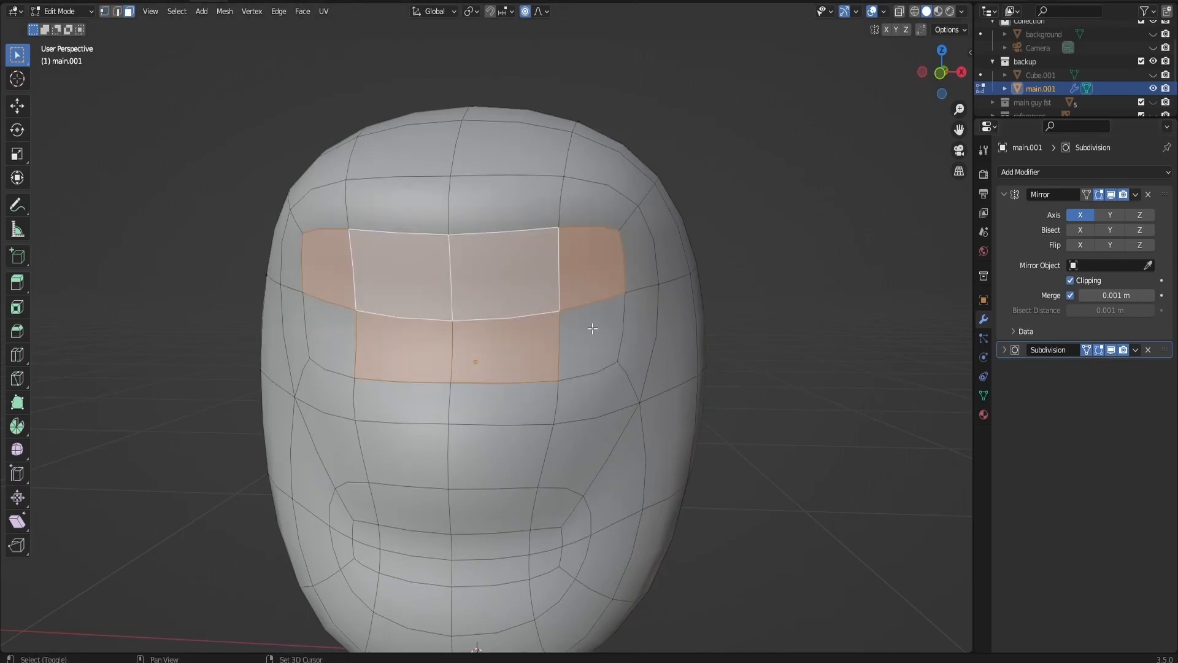
left_click(595, 329, "shift")
key("i")
key("b")
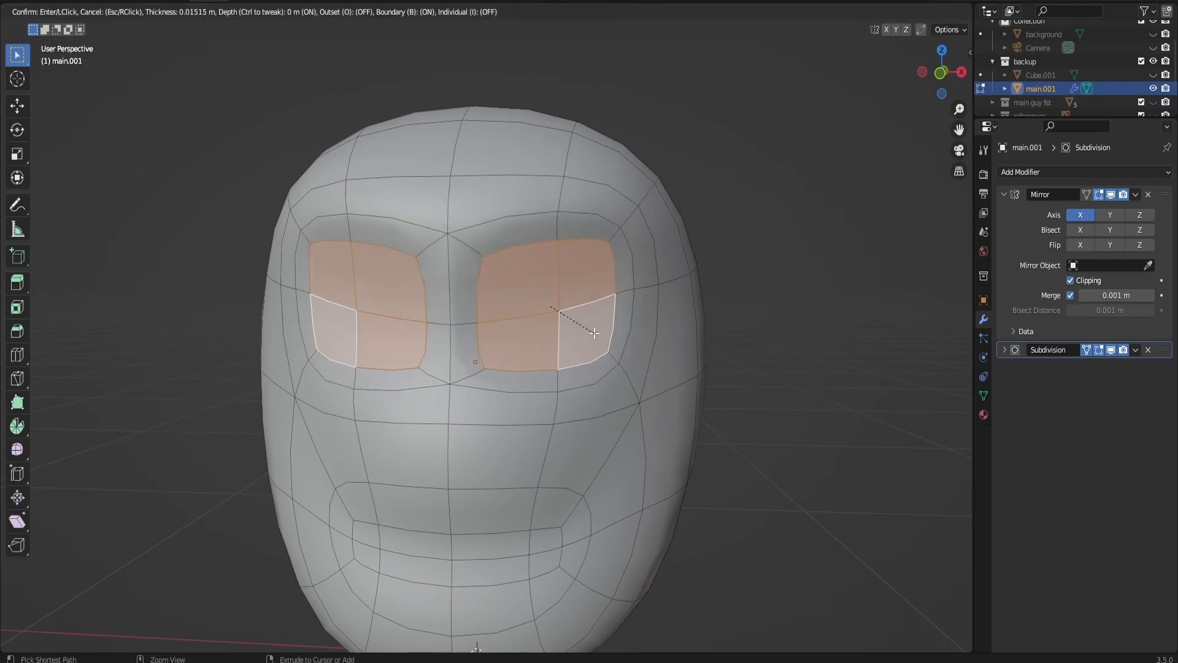
key("Escape")
key("s")
key("Escape")
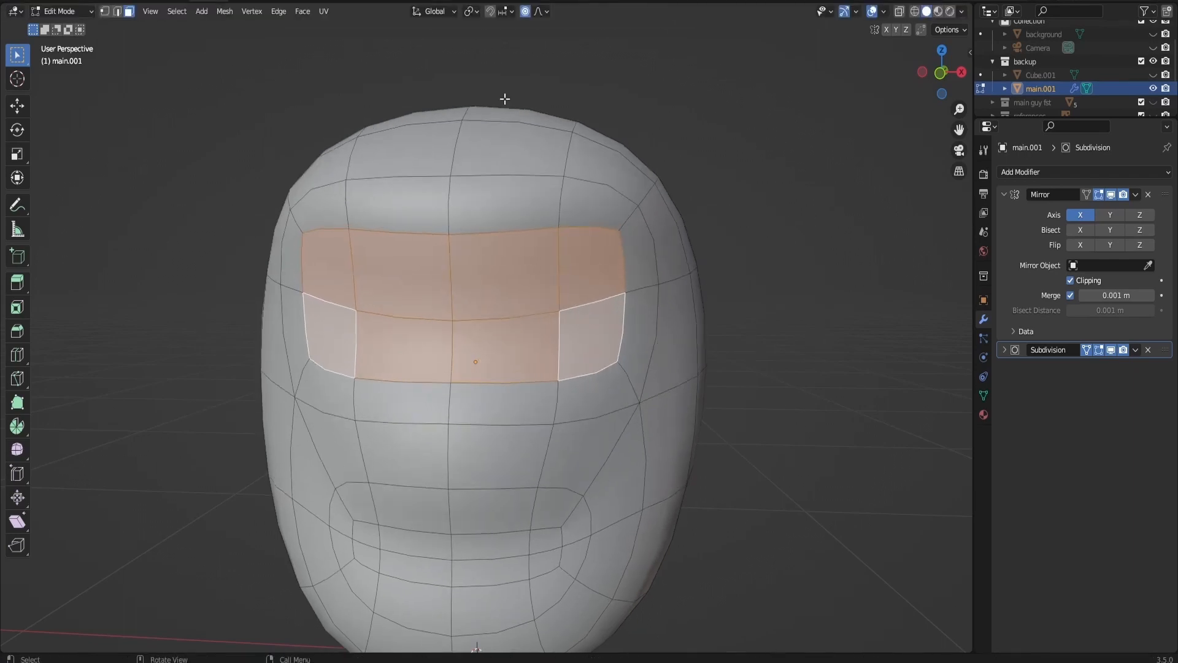
- Inset the eye-region faces without insetting along the centreline, and select the resulting four inner faces
key("i")
left_click(552, 307)
left_click(533, 288)
left_click(530, 346)
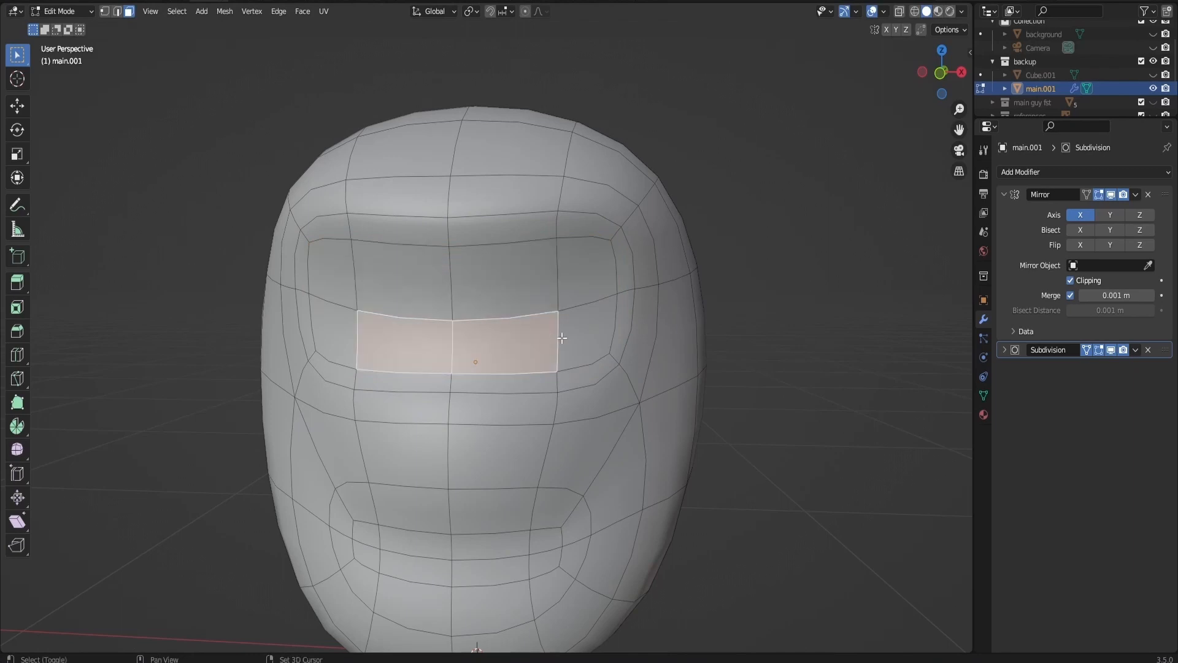
left_click(576, 335, "shift")
left_click(572, 286, "shift")
- Add a vertical edge loop close to the centreline and delete the eye region's central vertex to open the socket
left_click(509, 312)
key("ctrl+r")
left_click(496, 317)
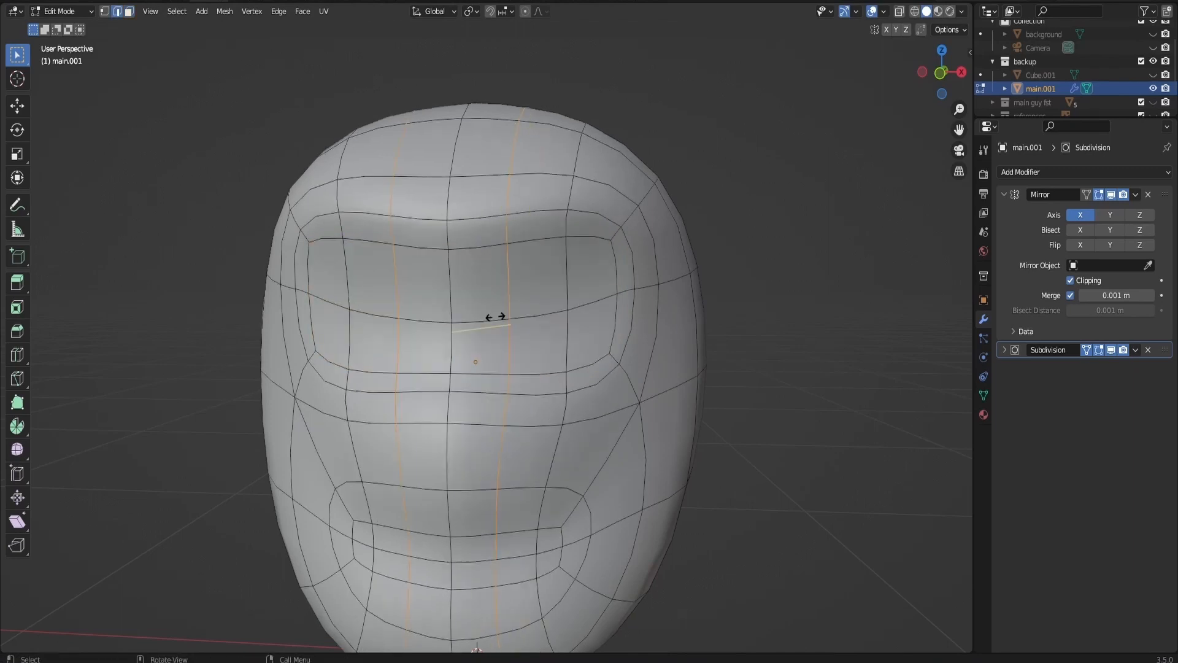
left_click(474, 322)
key("x")
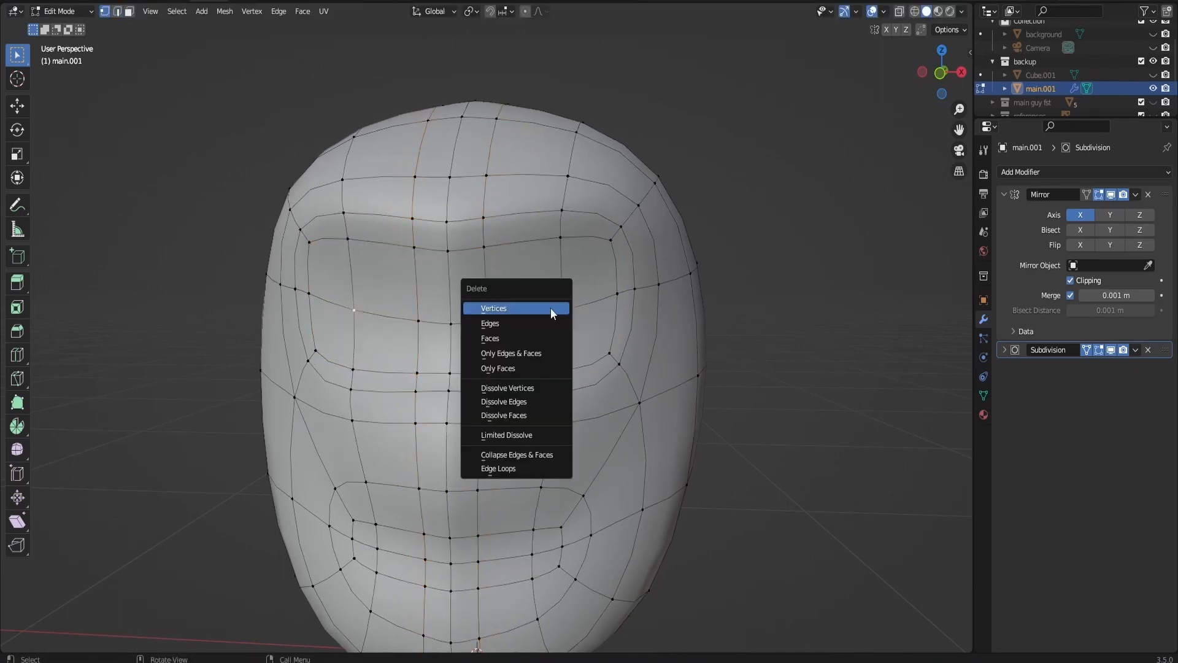
left_click(551, 307)
- Raise the brow vertex above the eye socket with proportional editing
key("g")
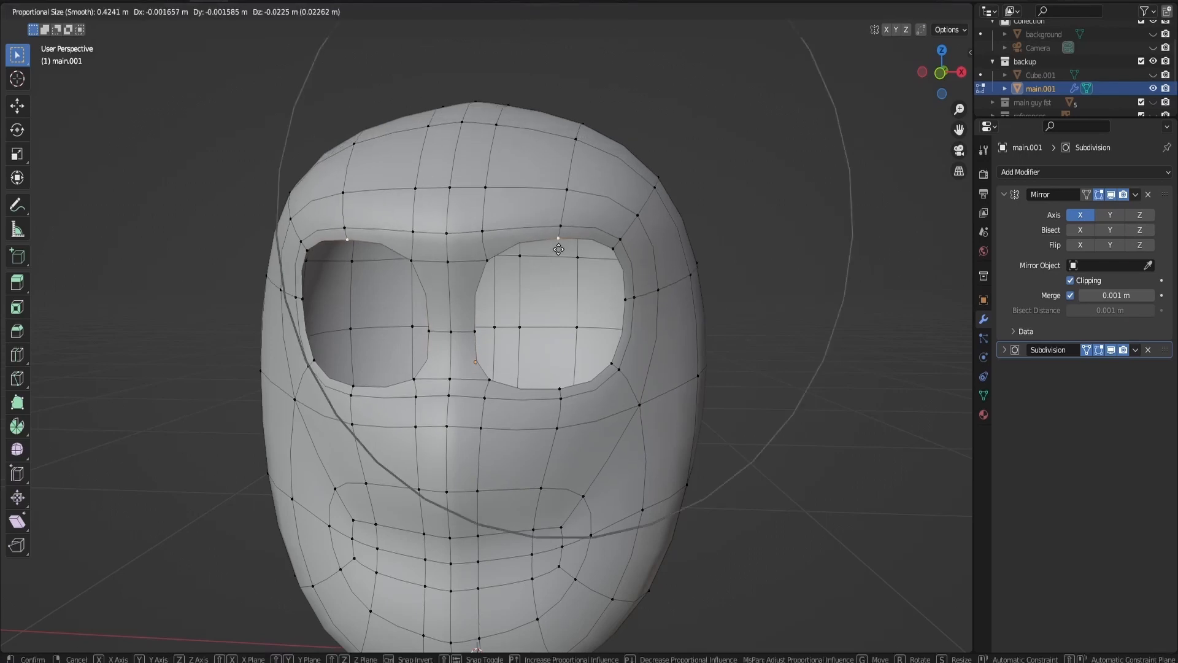
right_click(559, 258)
left_click(563, 183)
key("g")
left_click(563, 165)
- Narrow the head by pulling the outermost side vertex and the cheek vertex below it inward
scroll(628, 277, "down", 2)
left_click(649, 353)
key("g")
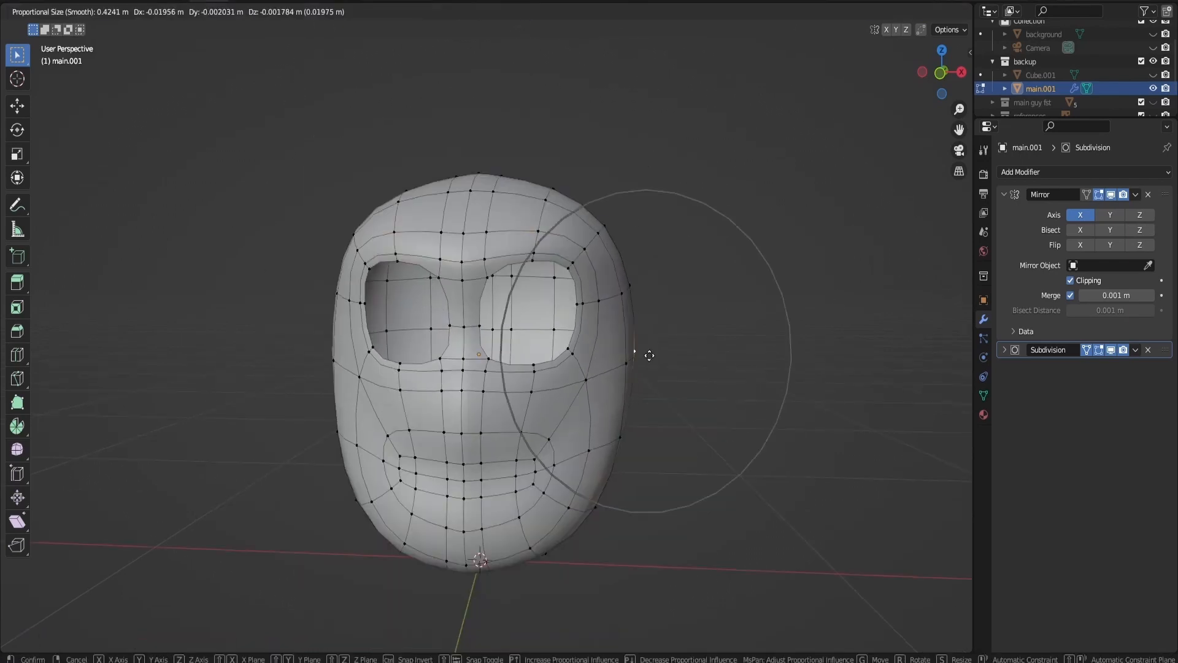
left_click(643, 356)
left_click(625, 437)
key("g")
left_click(617, 435)
- Shift the eye socket's lower rim vertex outward and reposition its upper outer corner with proportional editing
left_click(537, 366)
key("g")
left_click(547, 367)
left_click(576, 264)
key("g")
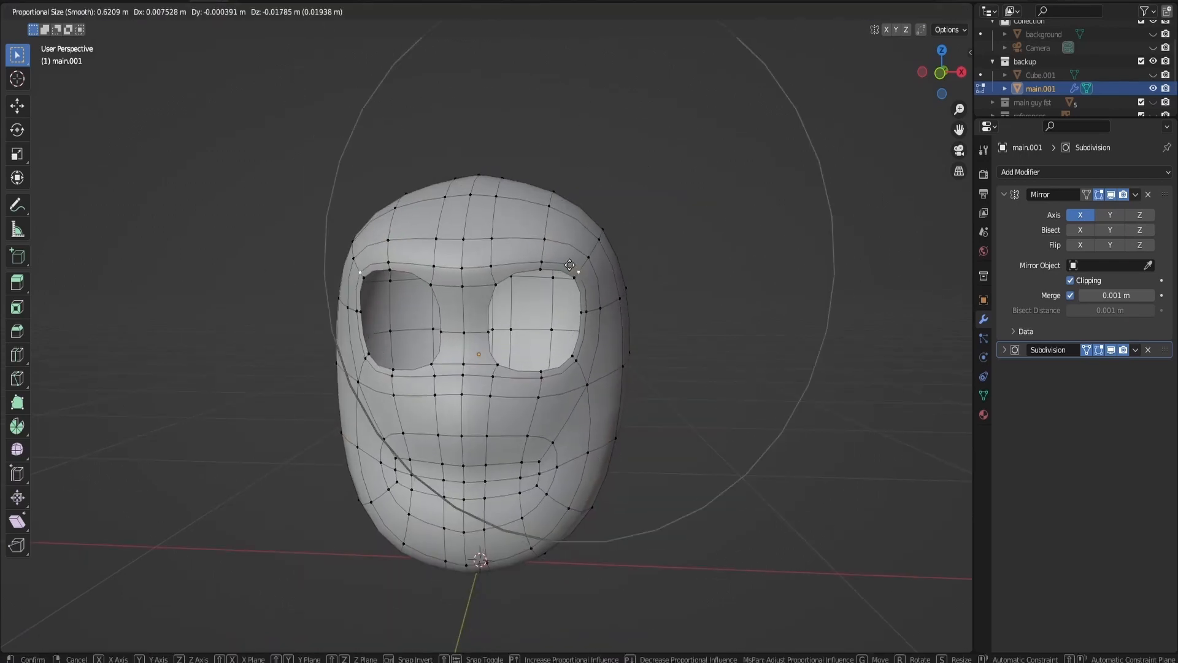
left_click(577, 267)
- Move the eye socket's lower outer corner vertex backward with proportional editing
left_click_drag(942, 73, 850, 73)
left_click_drag(386, 351, 459, 354)
key("g")
scroll(464, 355, "up", 5)
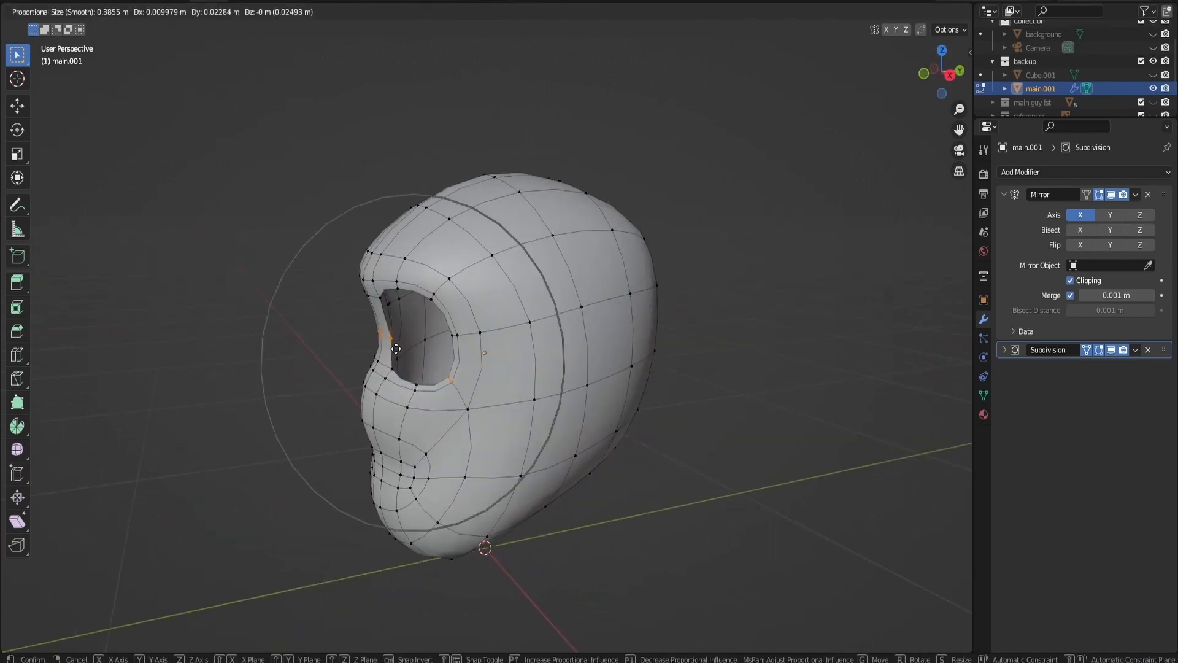
left_click(471, 354)
- Reposition the vertices on the side of the head beside and below the eye socket, pulling the outline inward with proportional editing
left_click(547, 377)
key("g")
left_click(553, 374)
left_click(598, 336)
left_click(920, 73)
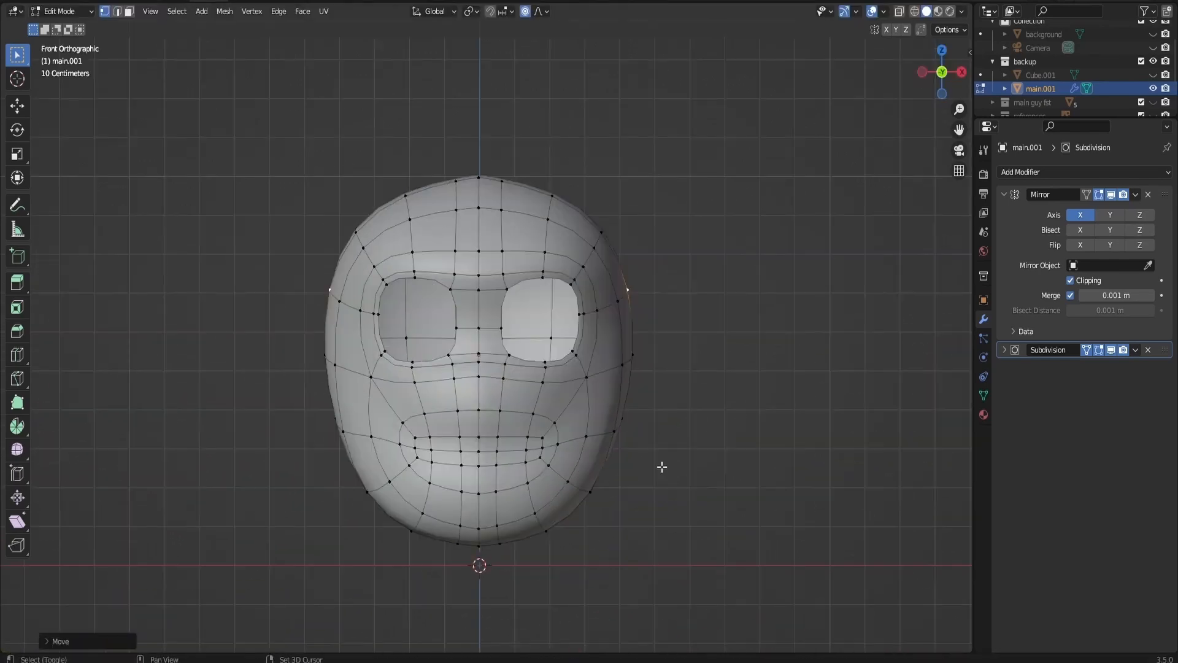
key("g")
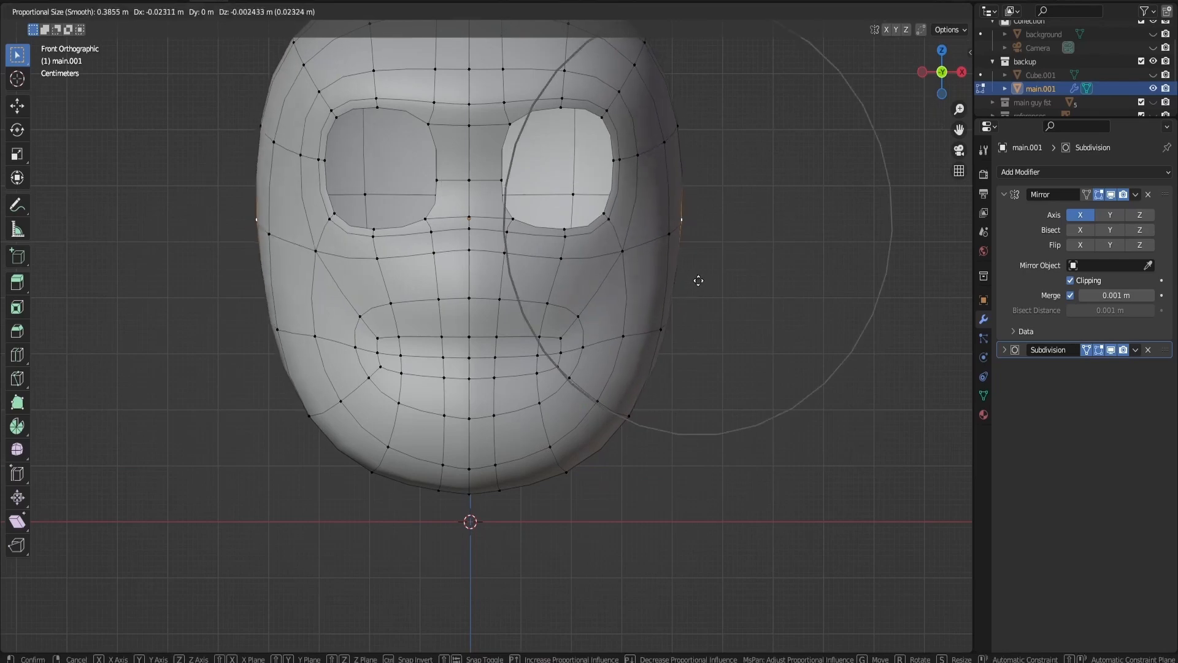
left_click(671, 341)
- Extrude the faces of the mouth strip back into the head to form a recess
scroll(562, 201, "up", 2)
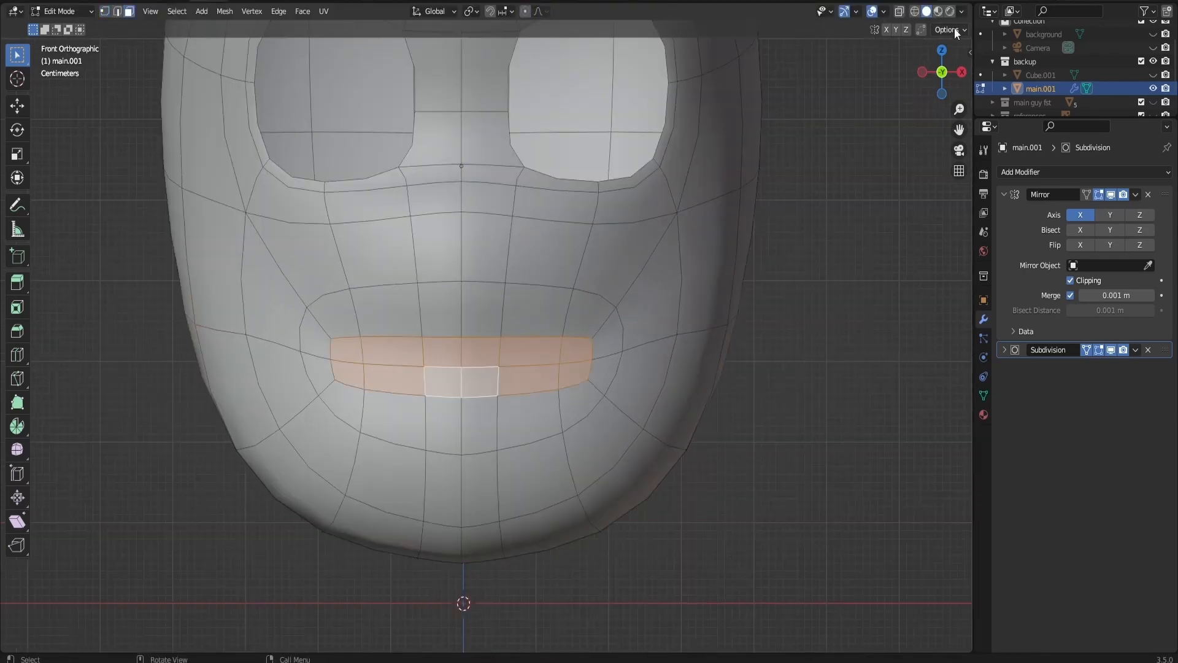
left_click_drag(941, 67, 881, 70)
key("e")
left_click(488, 311)
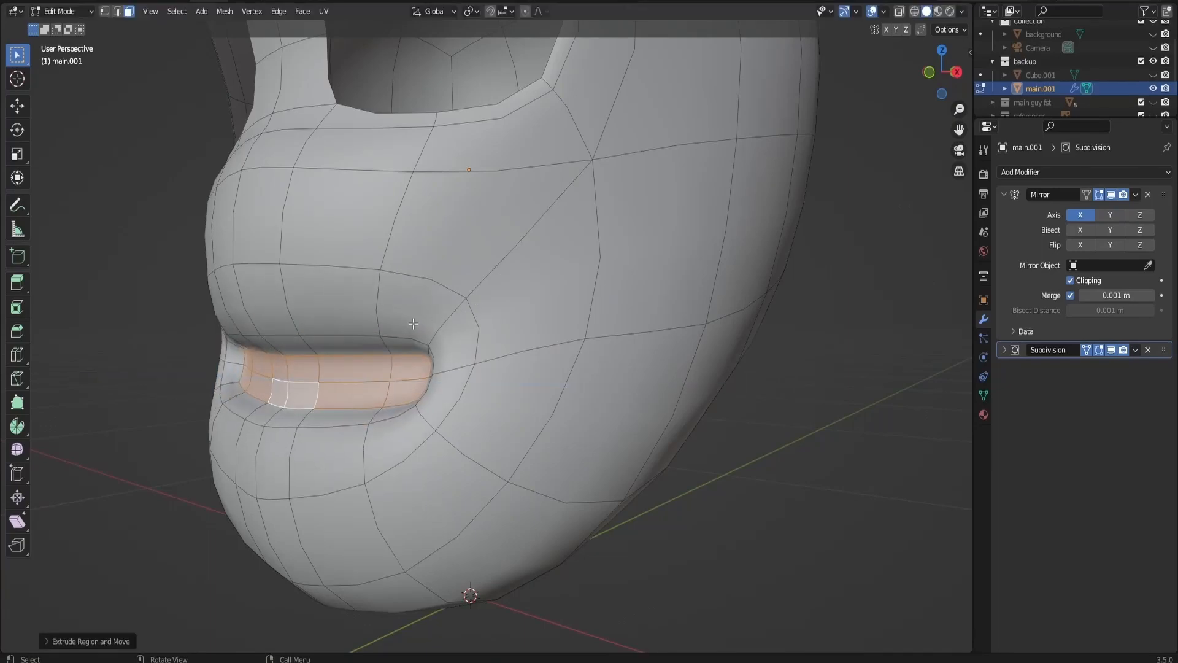
- Slide the edge loop around the mouth recess along the surface and return to Object Mode
left_click(429, 323, "alt")
key("g")
key("g")
scroll(429, 326, "down", 5)
key("Tab")
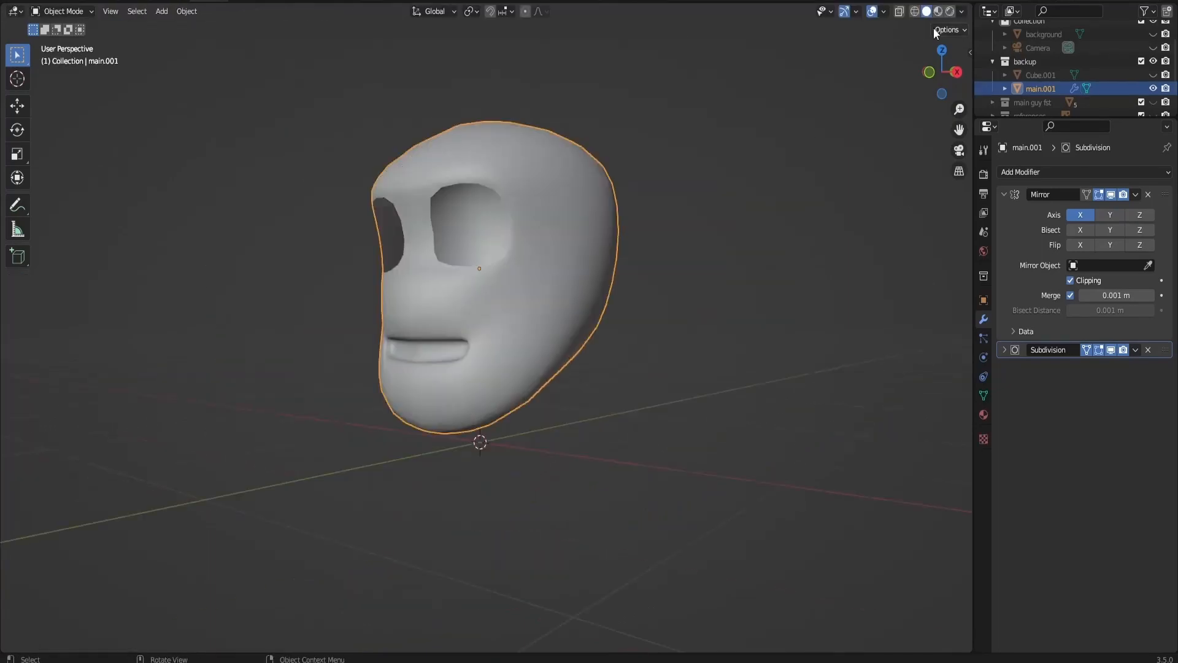
- Extrude the central faces between the eye sockets and the mouth outward to form the nose
left_click_drag(941, 66, 982, 69)
scroll(506, 240, "up", 3)
key("Tab")
scroll(599, 262, "up", 4)
left_click(597, 232)
left_click(589, 277, "shift")
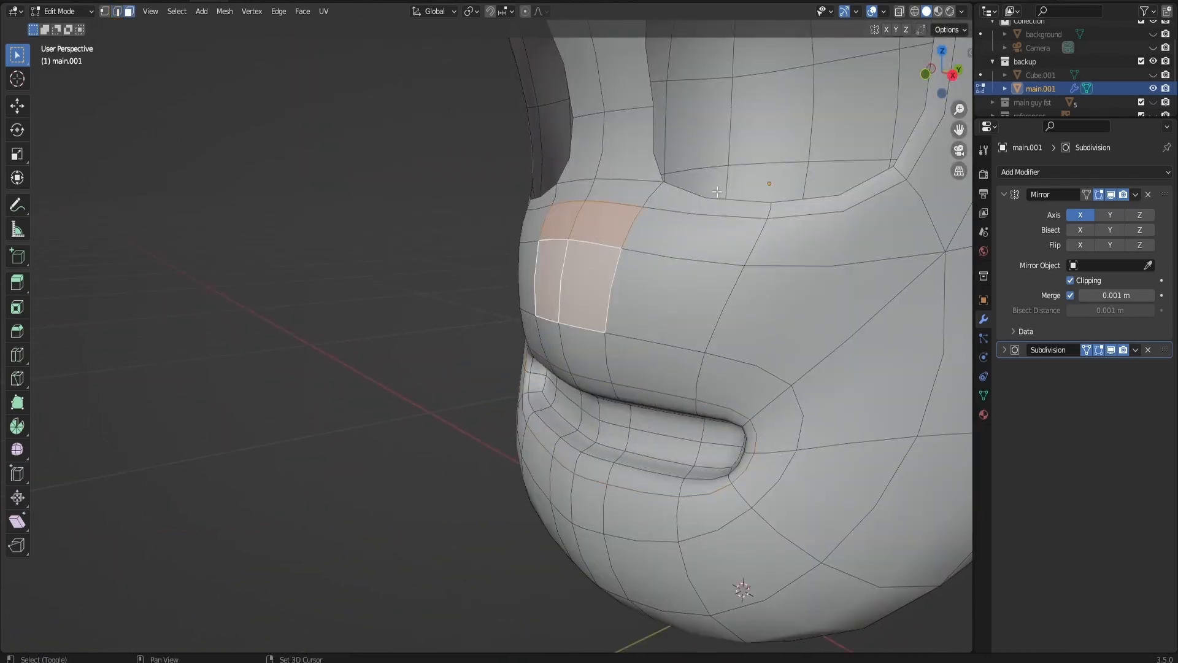
left_click(682, 270, "shift")
key("e")
left_click(623, 202)
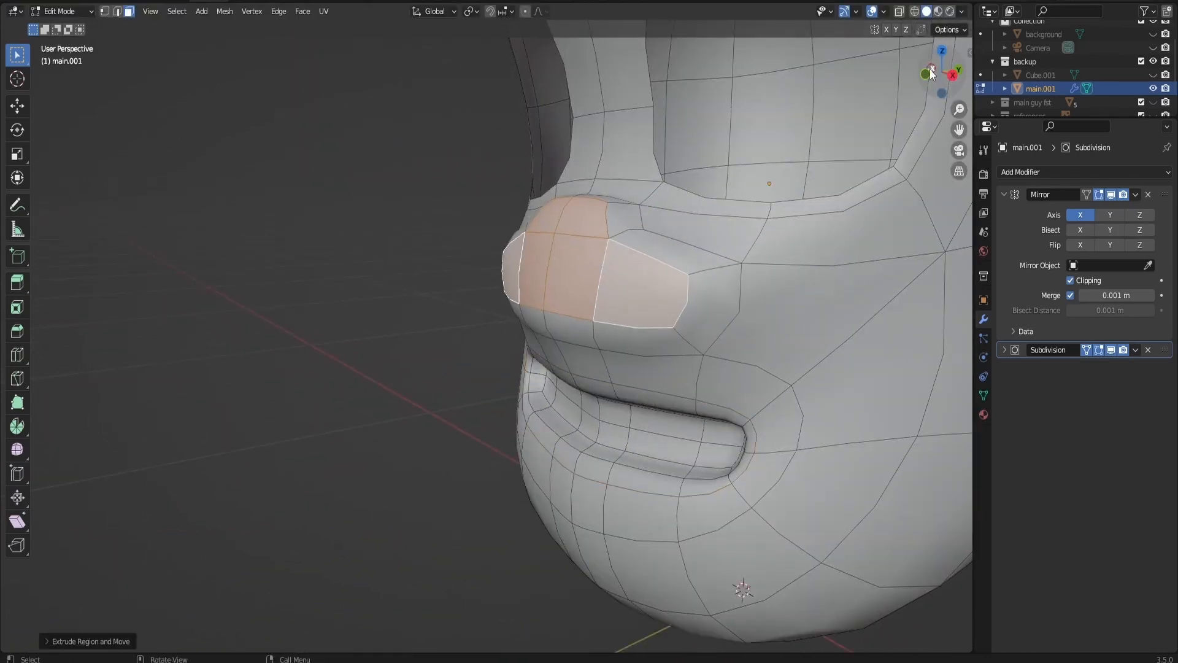
- Reposition the extruded nose faces to set how far the nose protrudes
left_click_drag(932, 73, 652, 162)
key("g")
left_click(550, 224)
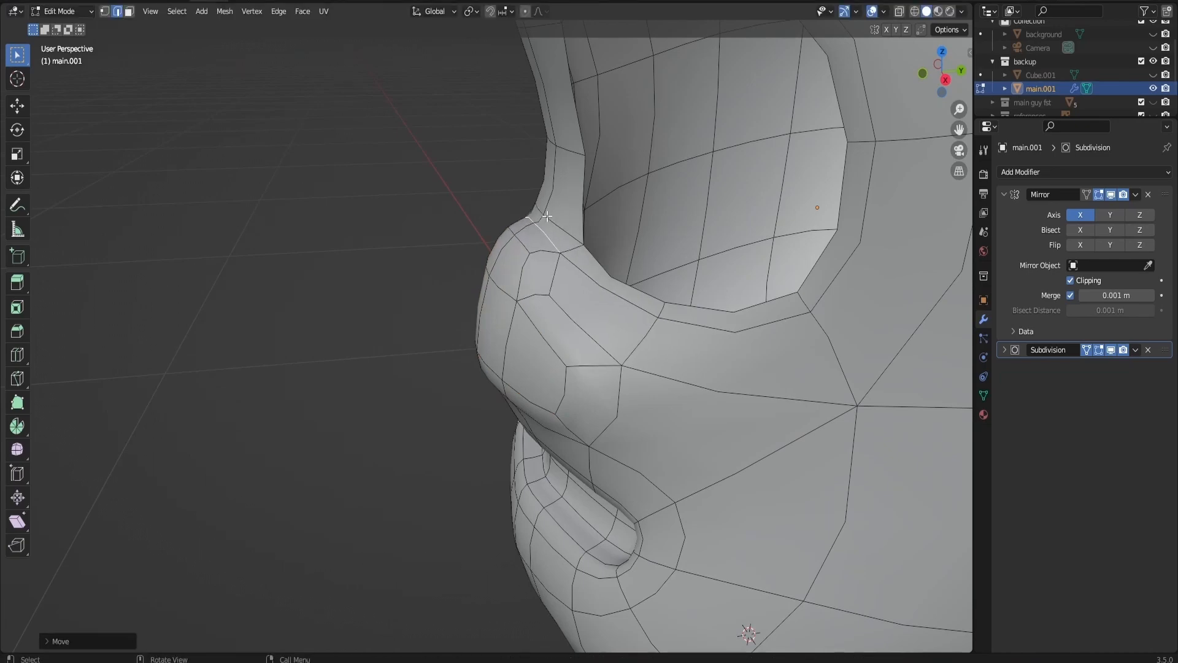
- Move the successive edges along the top of the nose so it blends smoothly into the bridge
left_click(557, 216)
key("g")
left_click(557, 198)
left_click(516, 246)
key("g")
left_click(519, 253)
left_click(496, 287)
key("g")
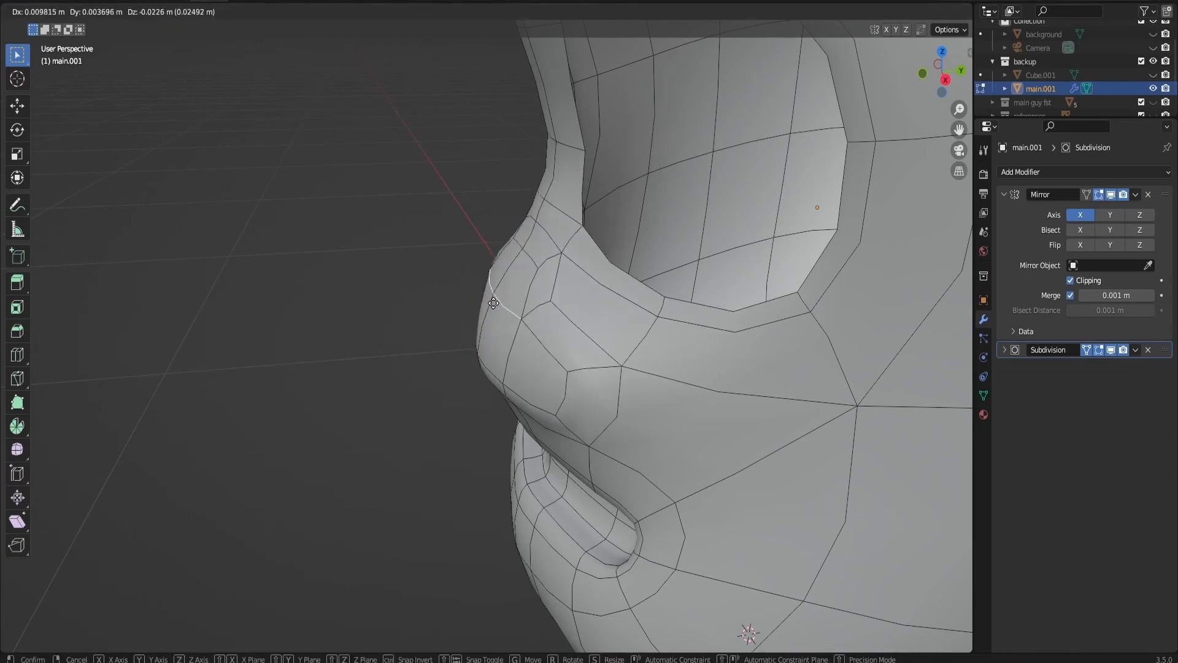
left_click(492, 303)
- Pull the edges at the side of the nose inward to narrow the nostril area
left_click(700, 382)
left_click_drag(944, 88, 985, 92)
left_click(747, 390)
key("g")
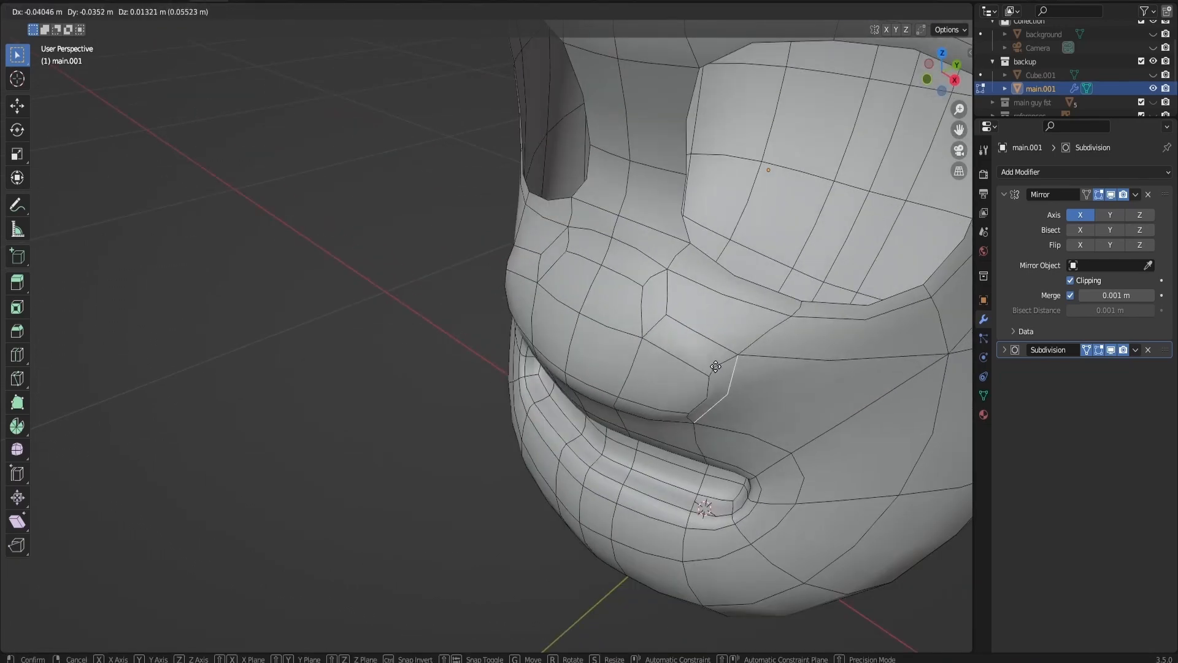
left_click(716, 362)
left_click(706, 389)
key("g")
left_click(677, 382)
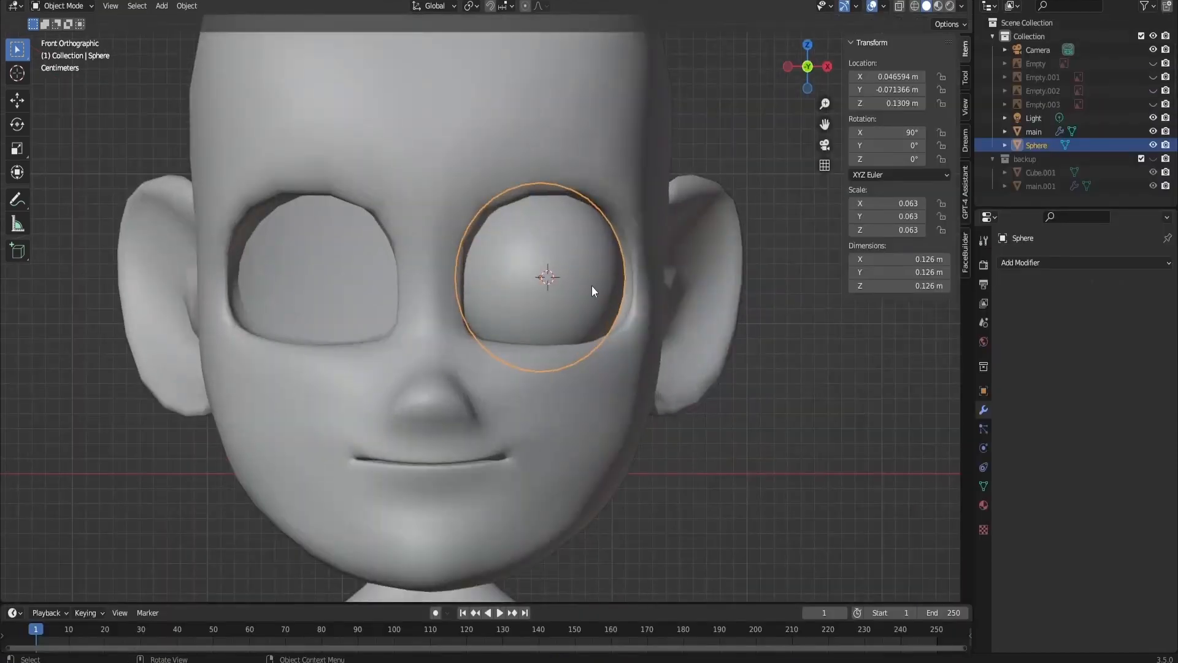
- Scale the eyeball sphere up by 1.023 in the front view
key("s")
left_click(621, 304)
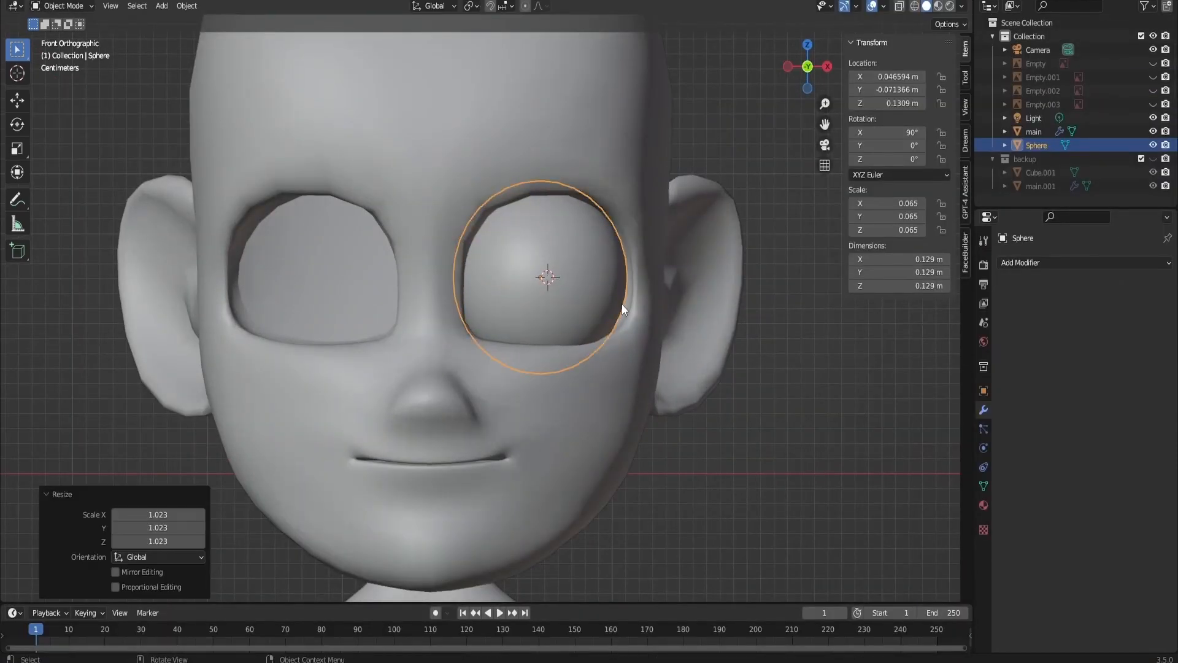
left_click(621, 304)
mouse_move(621, 304)
middle_mouse_down()
mouse_move(577, 301)
mouse_move(620, 301)
middle_mouse_up()
key("KP_1")
left_click(566, 303)
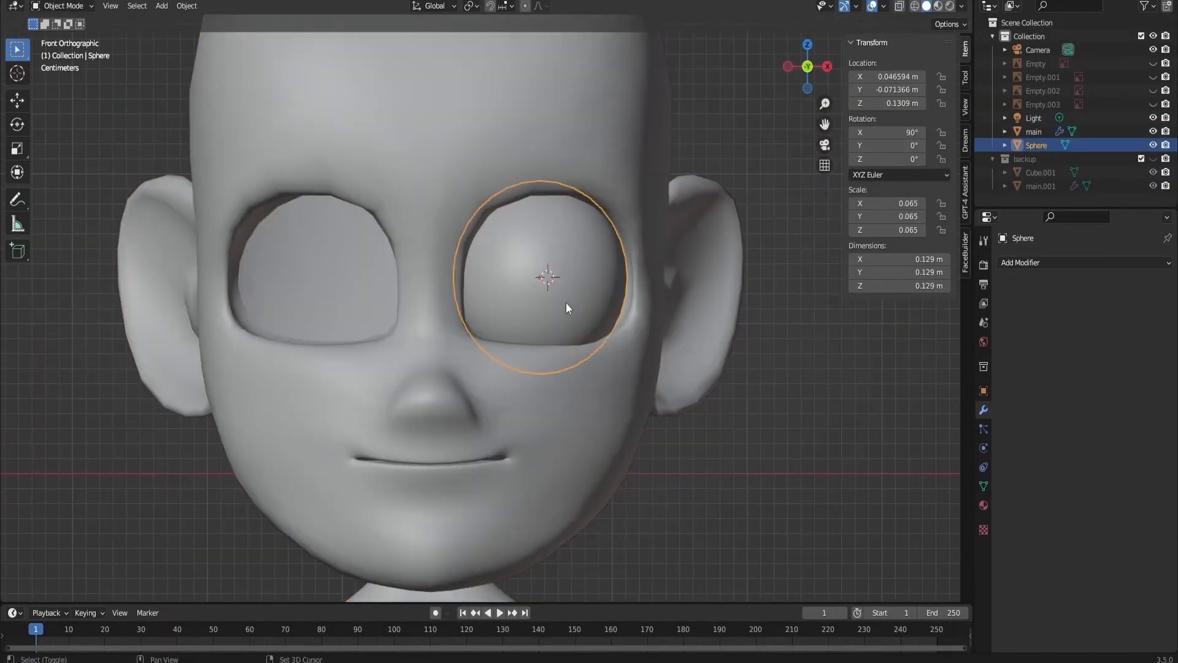
- Try duplicating the eyeball along the X axis into the other eye socket
key("shift+d")
key("x")
left_click(342, 297)
left_click(721, 362)
scroll(720, 362, "down", 3)
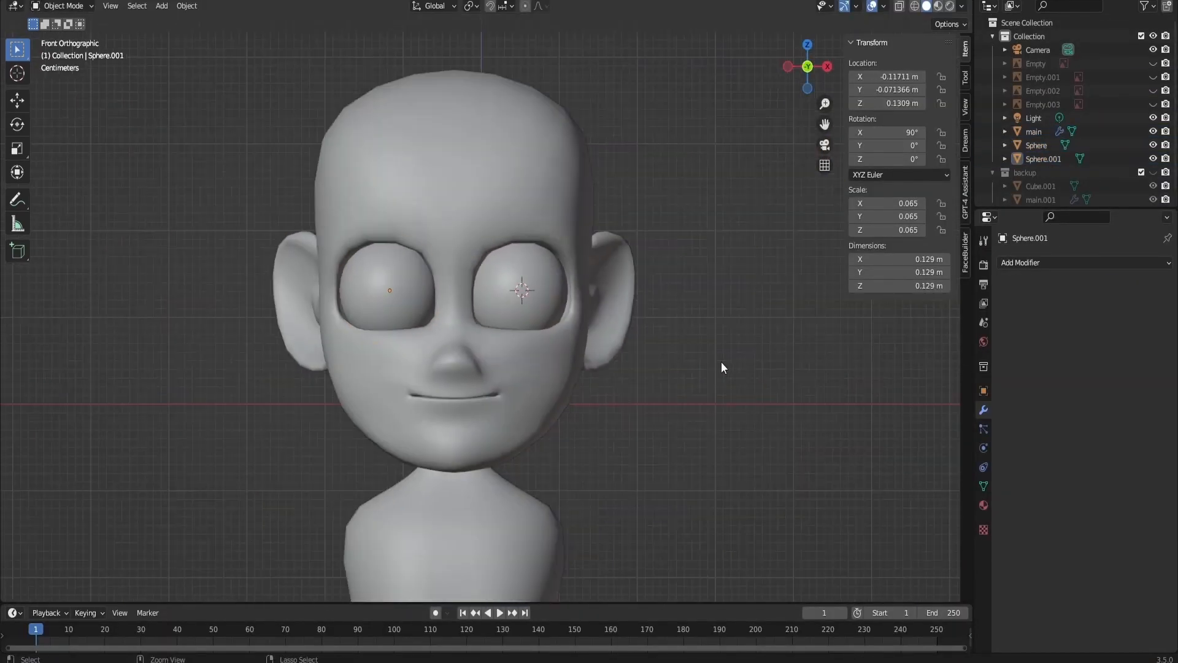
key("ctrl+z")
key("ctrl+z")
- Add a Mirror modifier to the eyeball with the head object main as its mirror object
scroll(581, 306, "up", 6)
left_click(1084, 263)
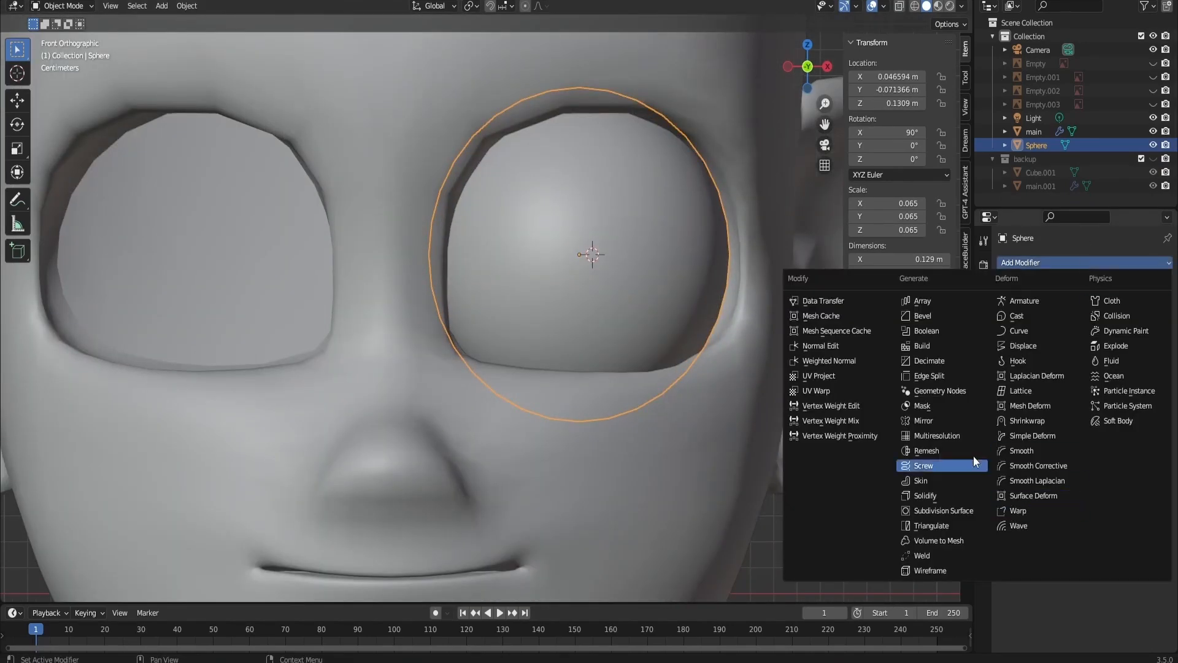
left_click(925, 421)
left_click(499, 88)
scroll(705, 321, "down", 4)
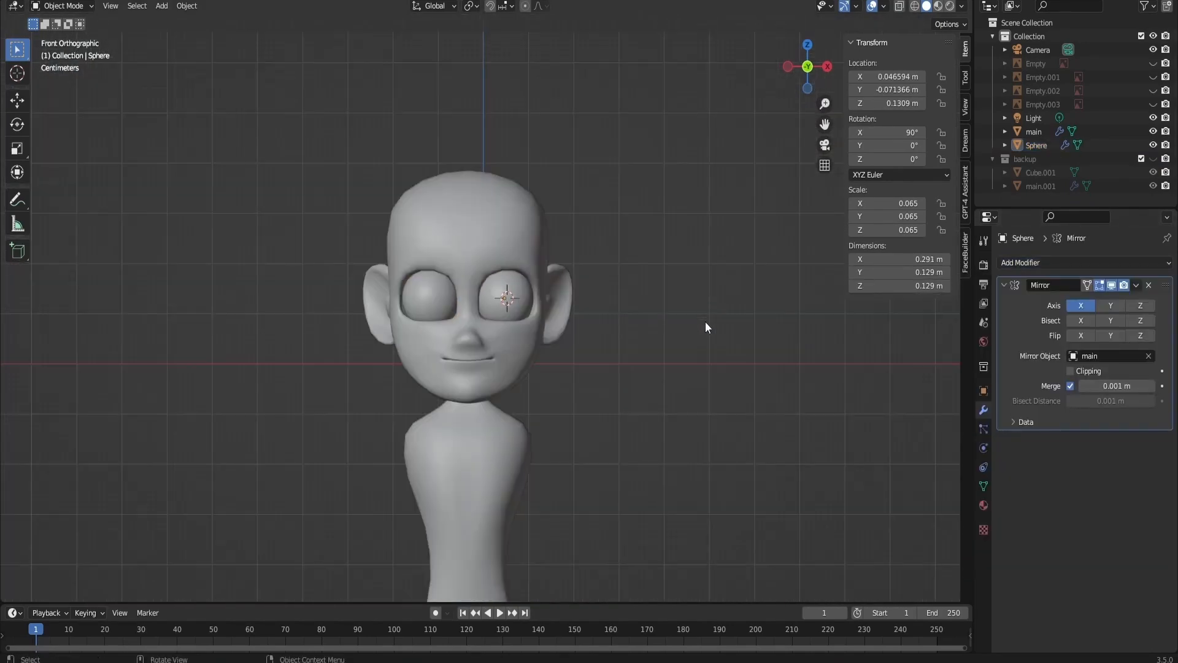
- Move the eyeballs 0.002842 m along X and enlarge them to a scale of 0.070
scroll(705, 322, "up", 4)
key("g")
key("y")
left_click(639, 285)
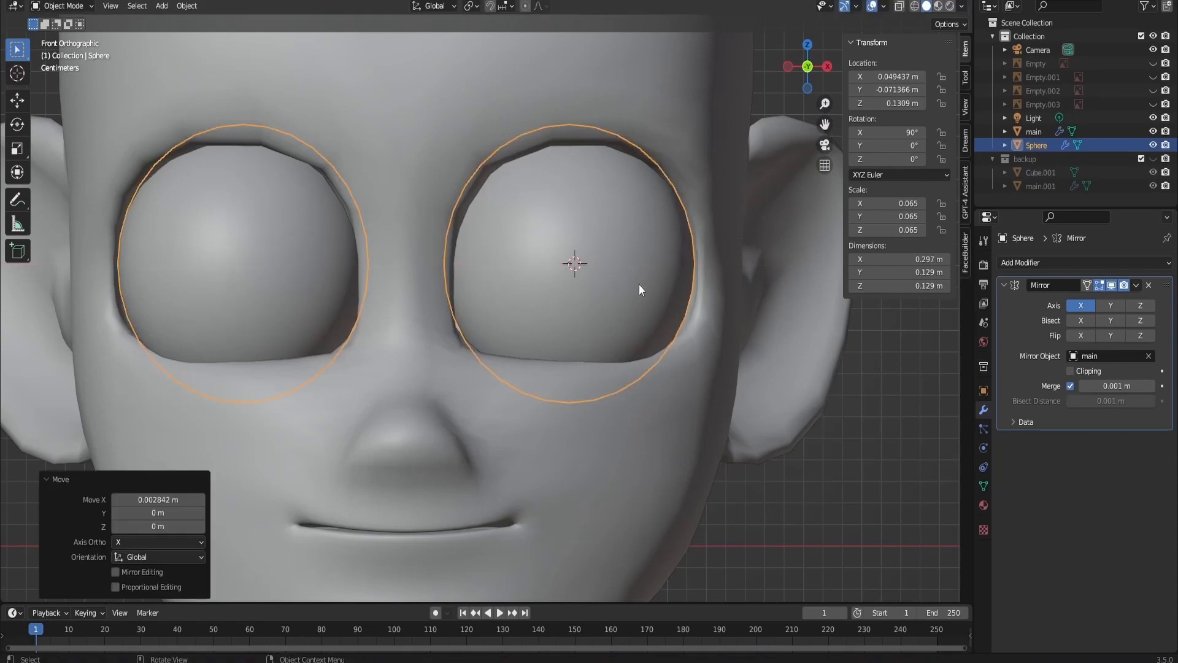
key("s")
left_click(650, 271)
left_click(819, 404)
- Move the mirrored eyeballs closer together by shifting them -0.008863 m along X
scroll(819, 404, "down", 3)
left_click_drag(809, 68, 713, 70)
scroll(578, 289, "up", 2)
left_click(627, 283)
key("g")
key("x")
left_click(615, 282)
- Flatten the eyeballs along the global Y axis to a Z scale of 0.057
scroll(792, 184, "up", 3)
key("s")
key("y")
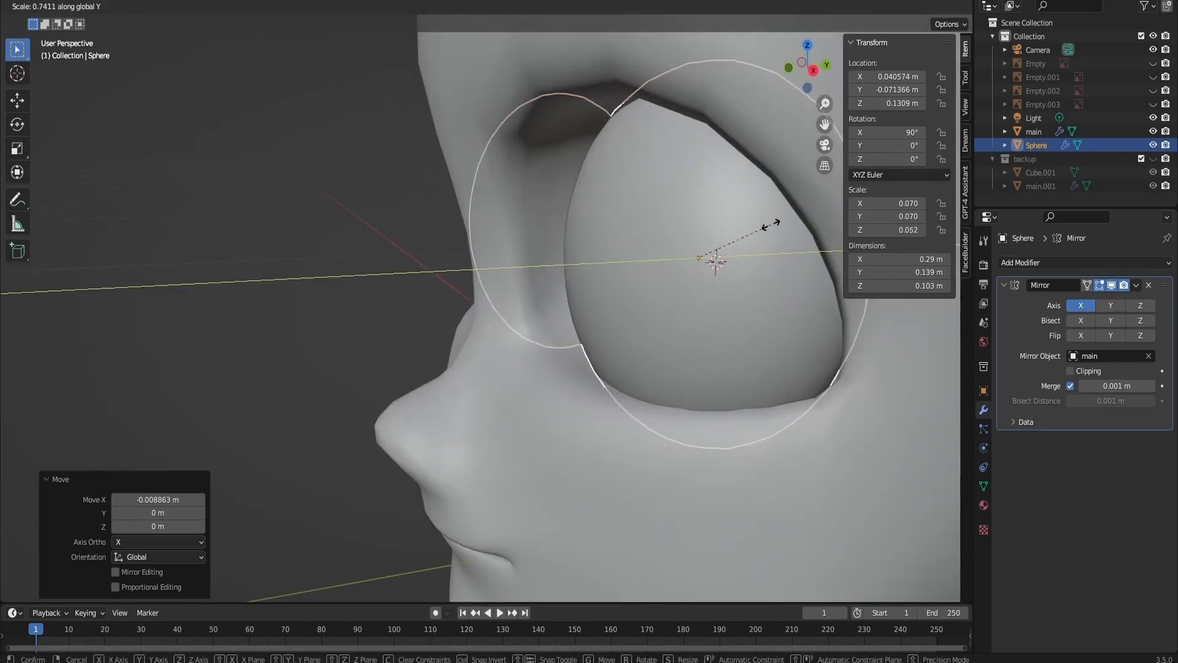
left_click(777, 221)
- Edit the head mesh with proportional editing enabled and move the inner eye socket rim vertex back toward the eyeball
scroll(602, 281, "down", 6)
left_click_drag(809, 68, 921, 69)
scroll(676, 209, "up", 6)
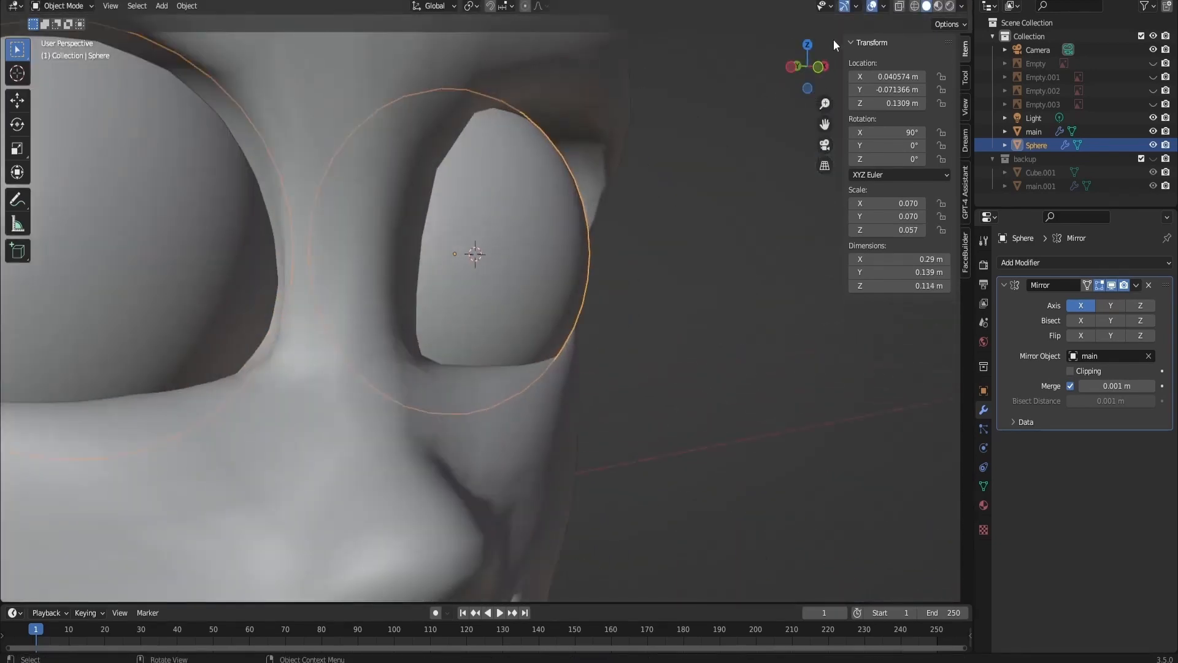
left_click_drag(810, 67, 650, 69)
scroll(514, 191, "down", 3)
left_click(491, 180)
key("Tab")
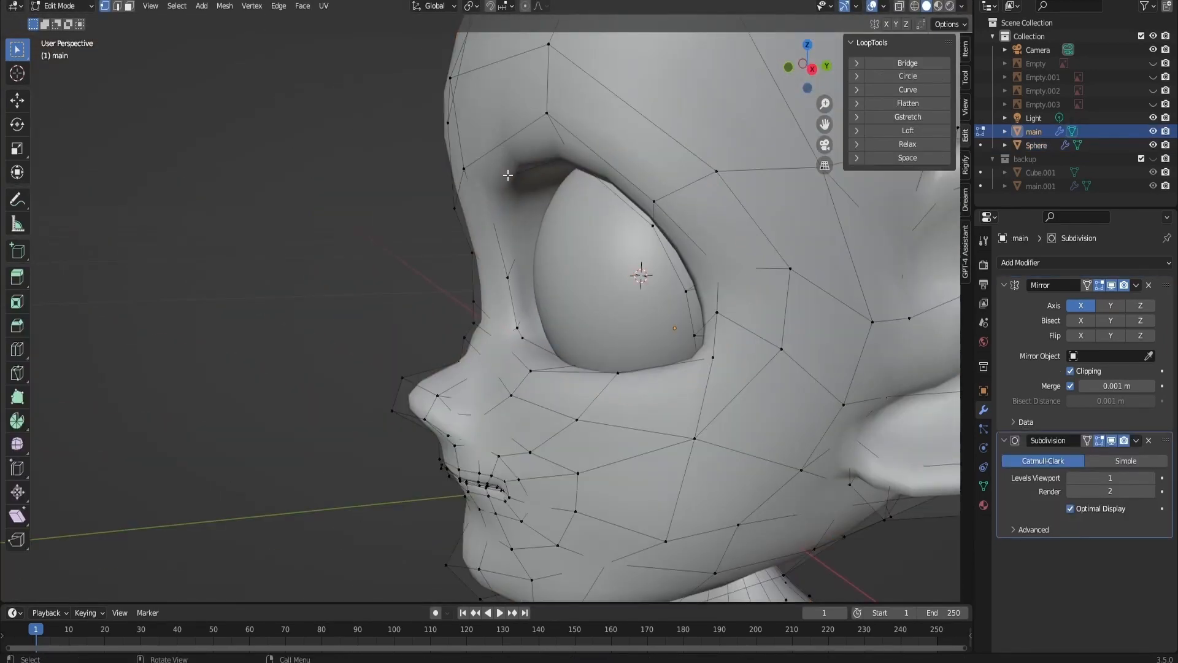
left_click(525, 6)
scroll(524, 251, "up", 2)
left_click(524, 249)
key("g")
scroll(548, 251, "up", 3)
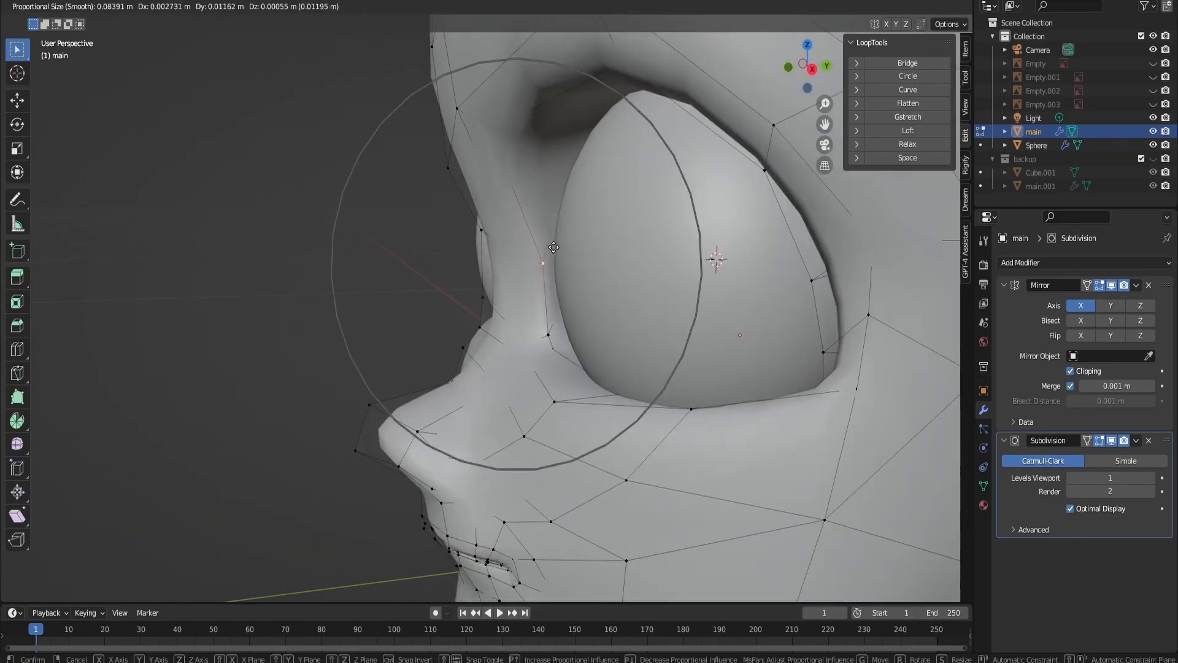
left_click(549, 252)
scroll(547, 233, "down", 2)
left_click(538, 125)
right_click(532, 129)
left_click(476, 162)
key("g")
right_click(513, 134)
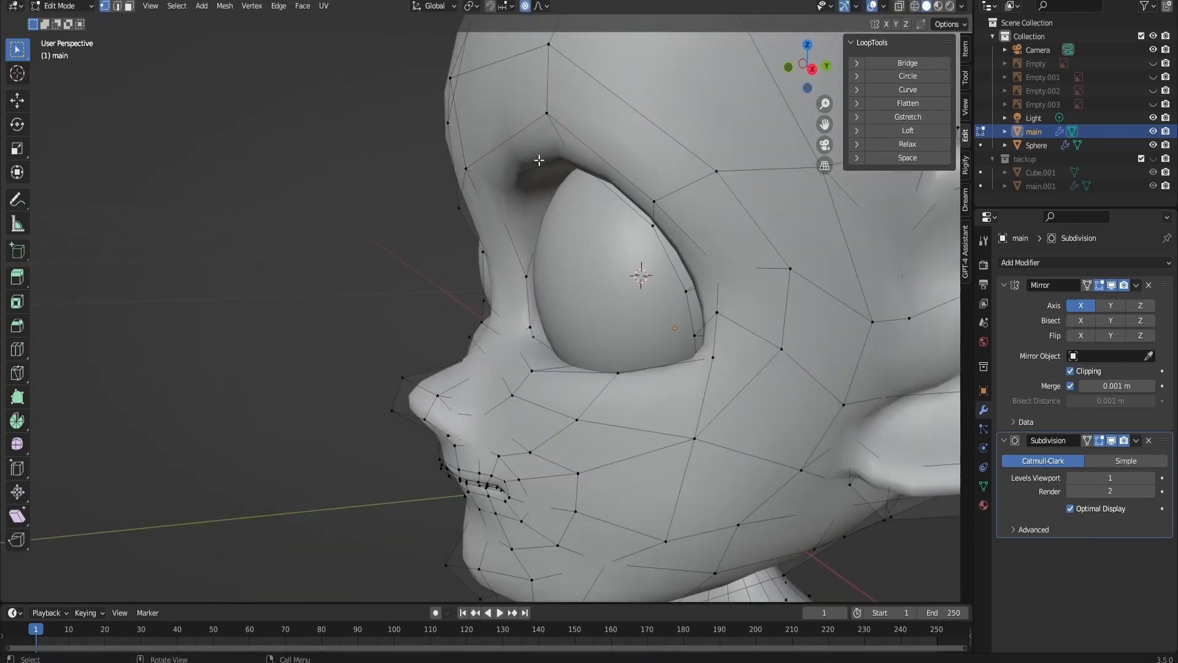
- Move the edge above the inner part of the eye socket about 0.016 m back along Y with proportional editing
key("g")
key("y")
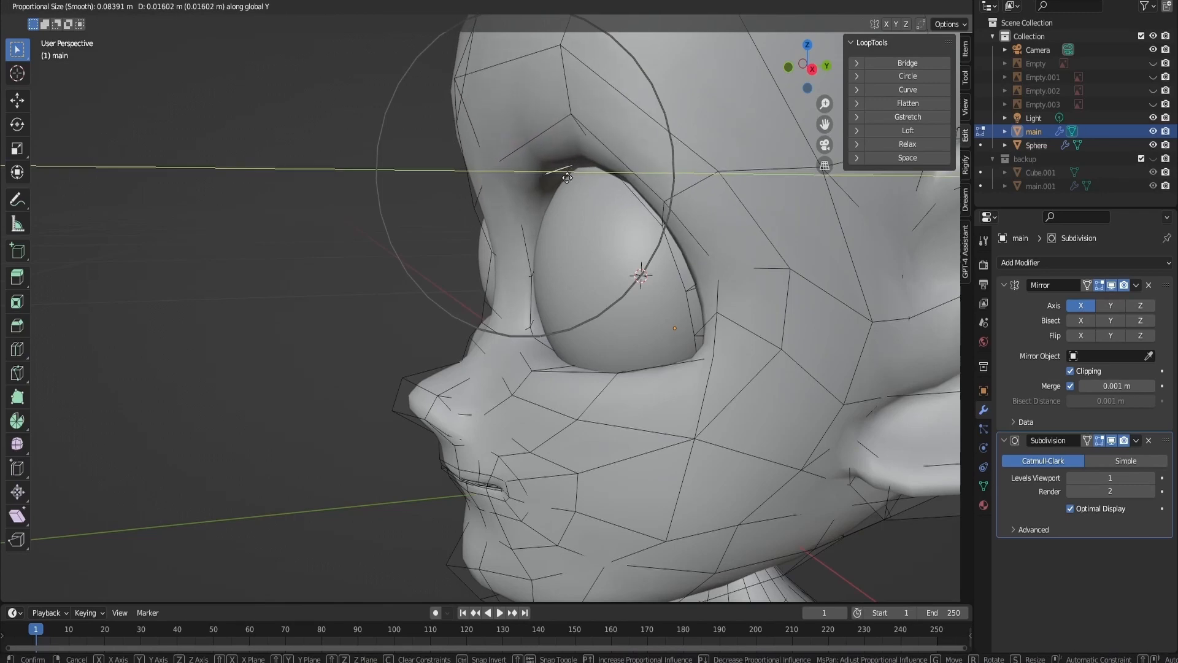
left_click(560, 171)
- Move the forehead edge above the brow by 0.001979 m in X, 0.006064 m in Y and -0.003542 m in Z
scroll(546, 151, "down", 1)
left_click(521, 114)
key("h")
key("ctrl+z")
key("g")
left_click(545, 127)
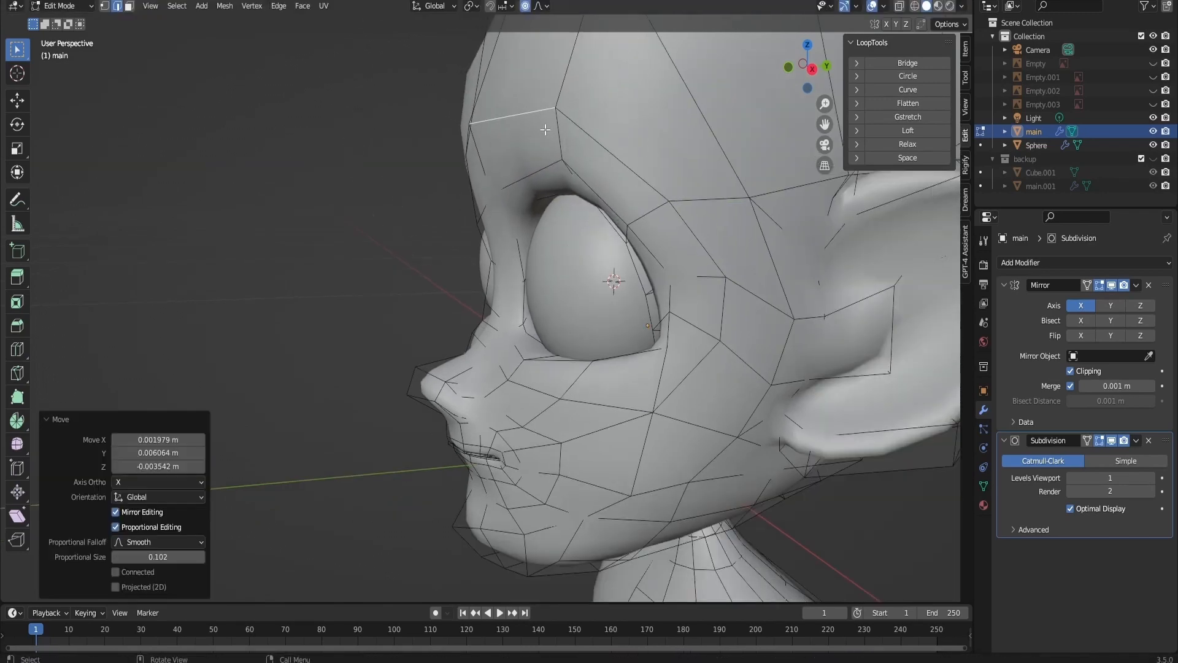
- Pull the outer brow edge and the outer eye socket rim inward with proportional editing, reducing the influence size to 0.039
left_click(586, 184)
key("g")
right_click(589, 187)
left_click(789, 68)
scroll(742, 129, "up", 3)
key("g")
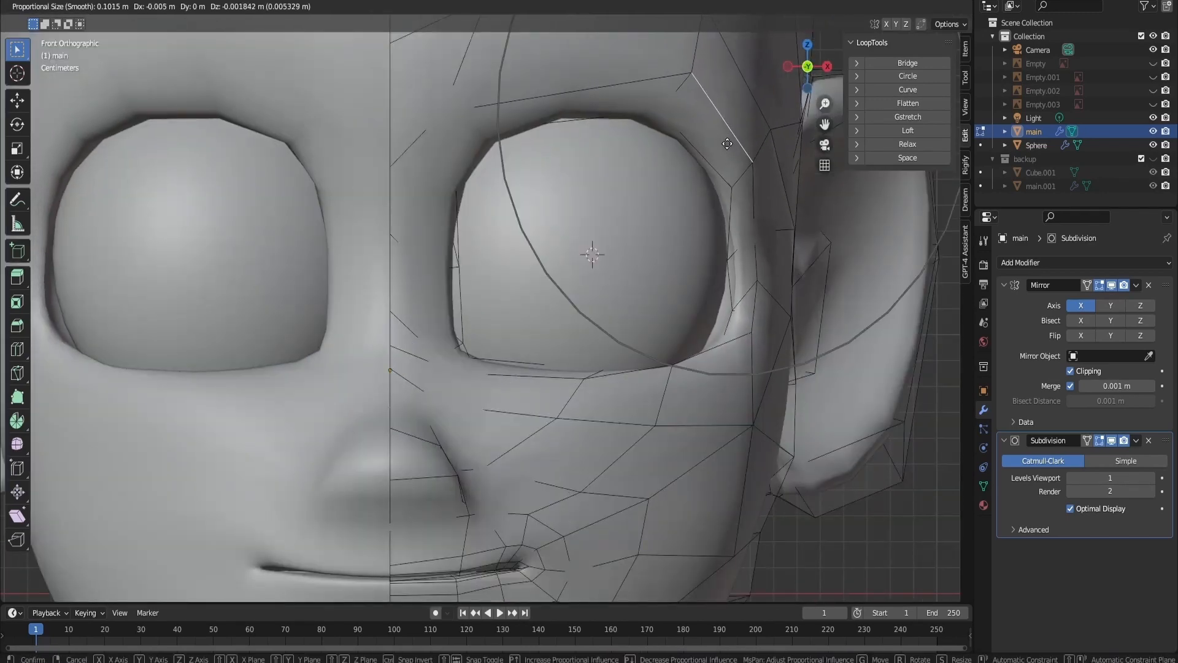
scroll(728, 288, "up", 7)
scroll(722, 321, "up", 3)
left_click(721, 321)
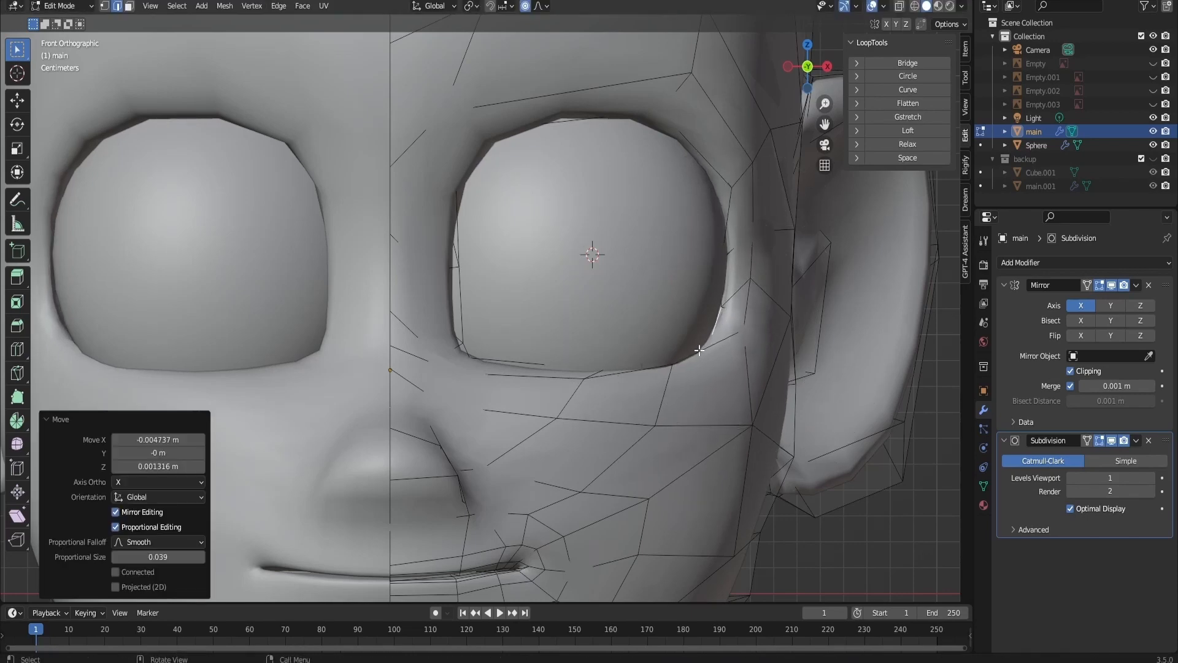
- Slide the lower outer eye socket rim along the surface and adjust the inner rim with proportional editing
left_click(706, 356)
key("g")
key("g")
left_click(703, 369)
left_click(469, 299)
key("g")
scroll(467, 296, "up", 2)
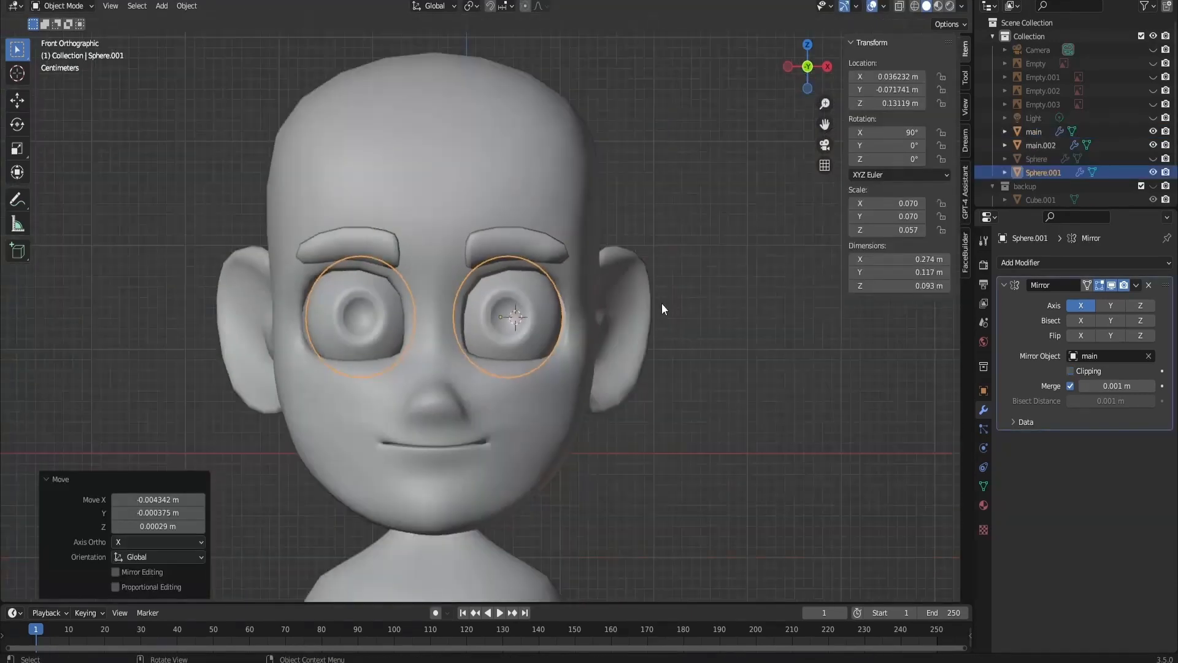
- Try enlarging the eyeballs by a factor of 1.254
scroll(661, 303, "up", 4)
key("s")
left_click(674, 304)
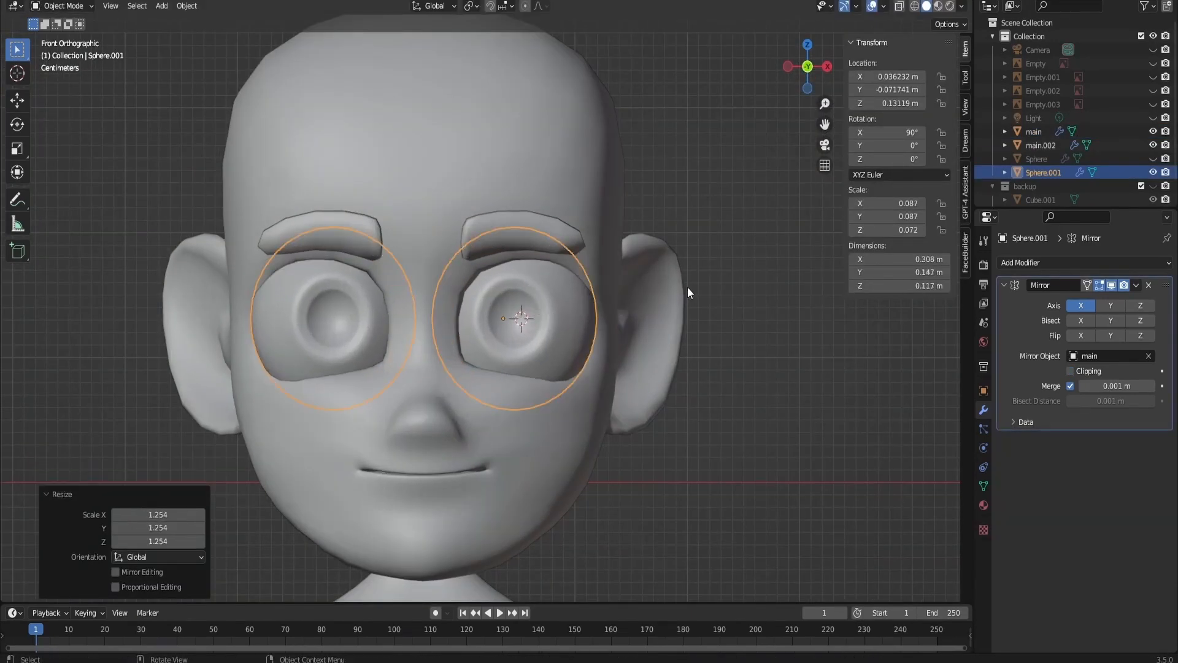
key("Tab")
key("ctrl+z")
key("ctrl+z")
- Enlarge the eyeball's iris and pupil faces about 1.3 times with a proportional editing size of 0.06
scroll(542, 322, "up", 4)
key("Tab")
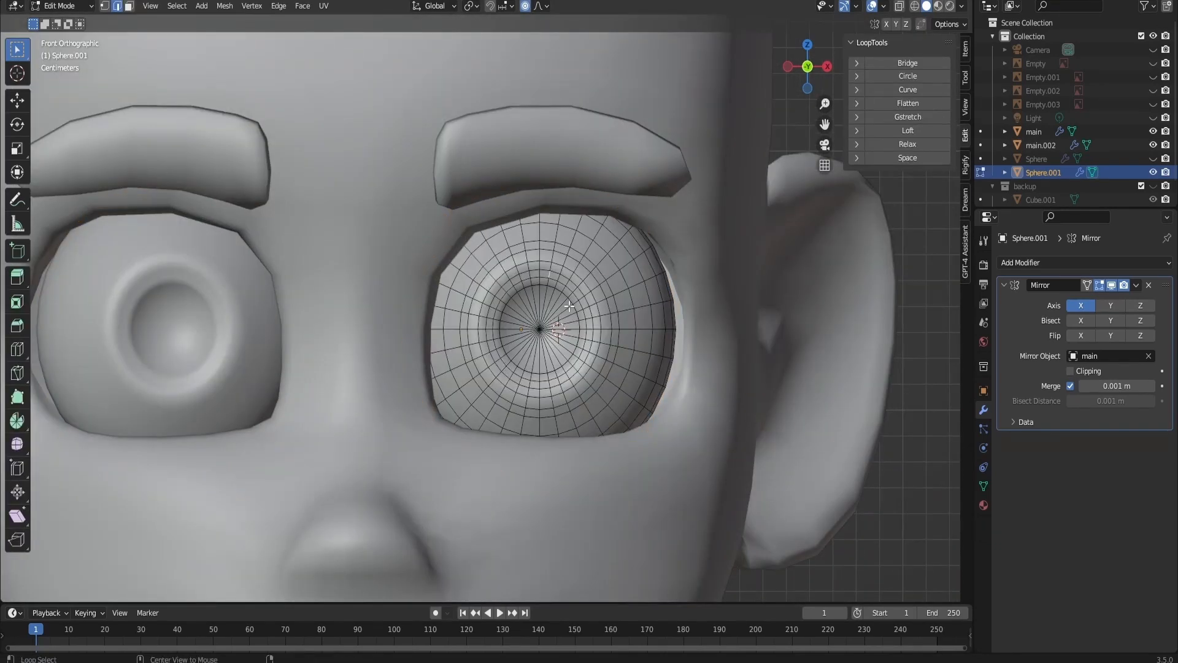
key("ctrl+KP_Add")
key("ctrl+KP_Add")
key("s")
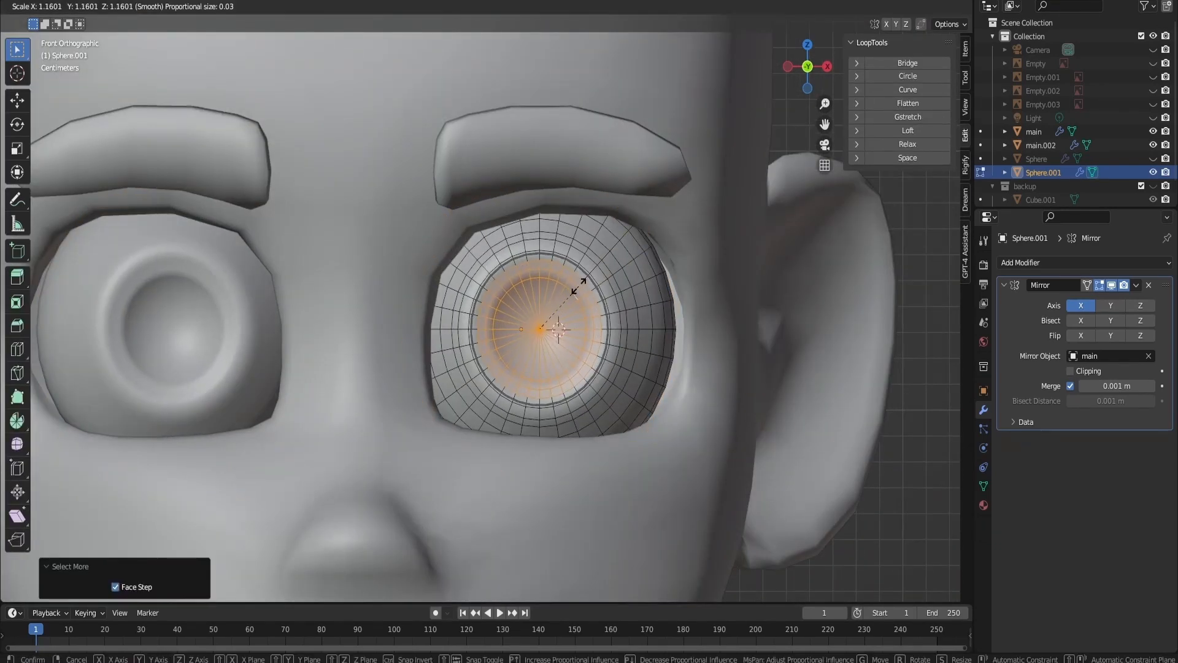
scroll(582, 279, "down", 6)
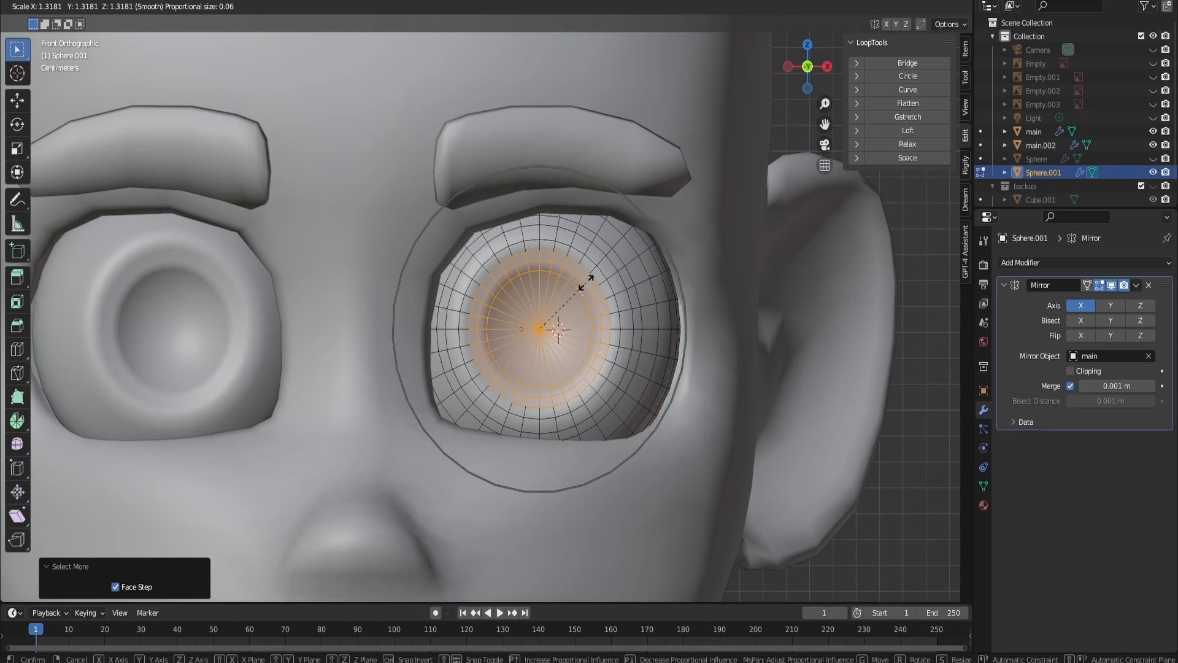
left_click(583, 273)
scroll(740, 290, "down", 4)
key("Tab")
left_click(739, 304)
- Scale the iris recess down slightly in the eyeball mesh and clear the object selection
scroll(739, 304, "down", 2)
scroll(738, 304, "up", 7)
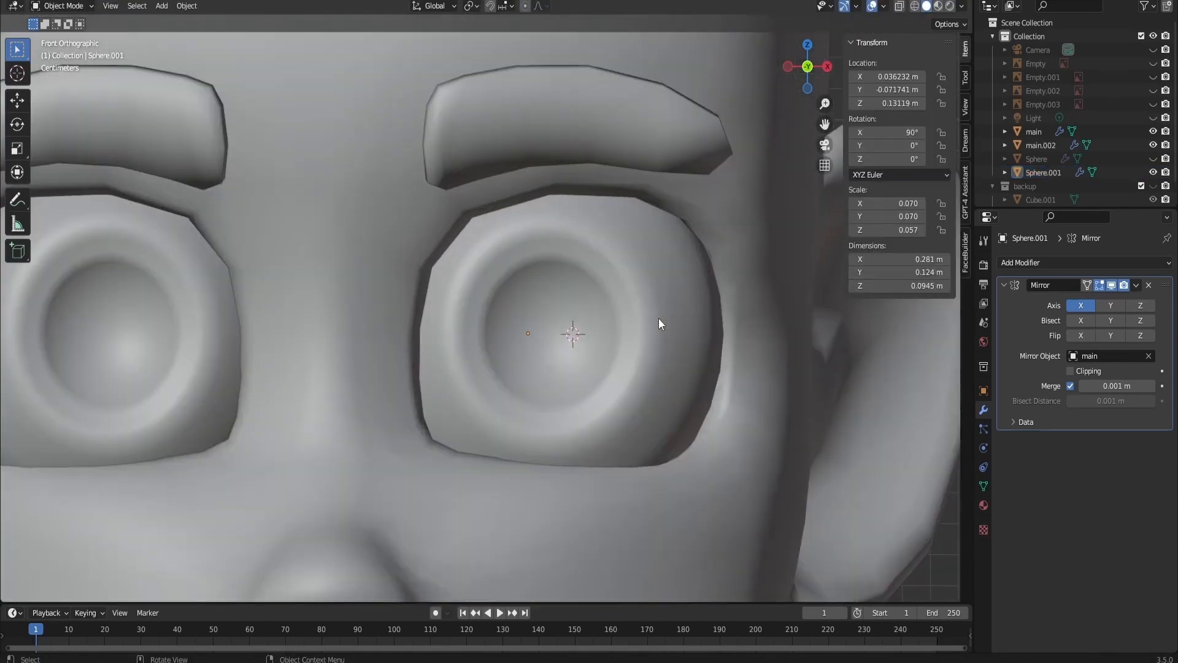
key("Tab")
key("s")
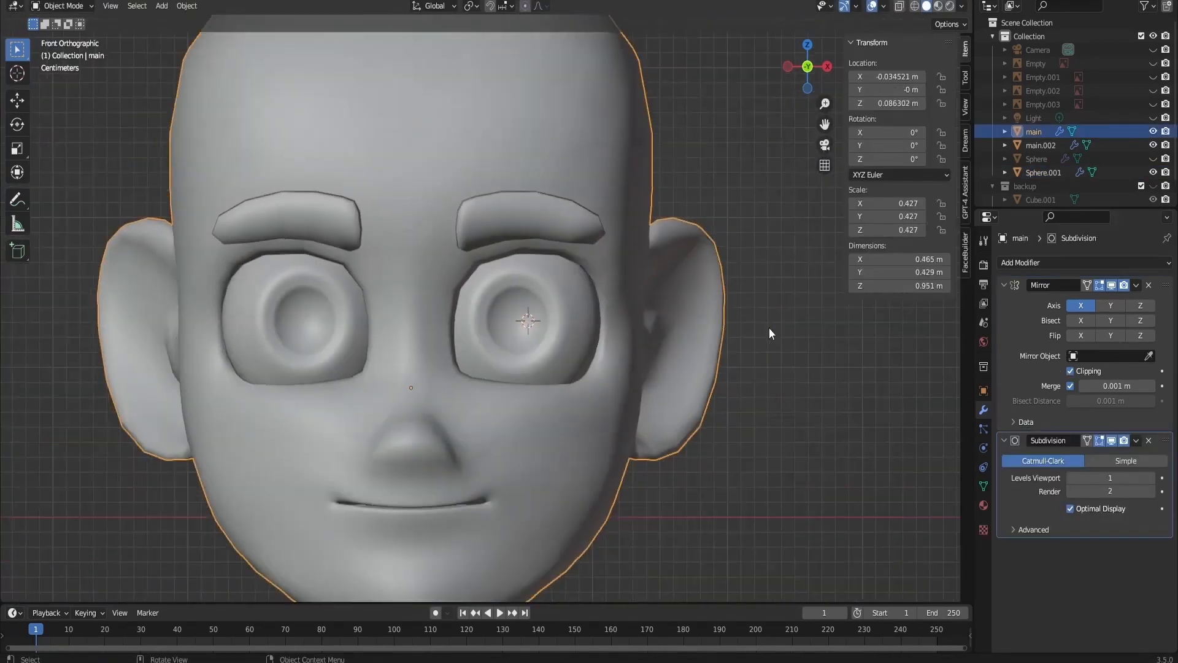
scroll(768, 328, "down", 2)
left_click(739, 388)
- Unhide the outer eyeball object Sphere so it covers the recessed inner eyeballs
scroll(759, 105, "up", 3)
middle_click_drag(759, 106, 614, 332)
left_click(594, 349)
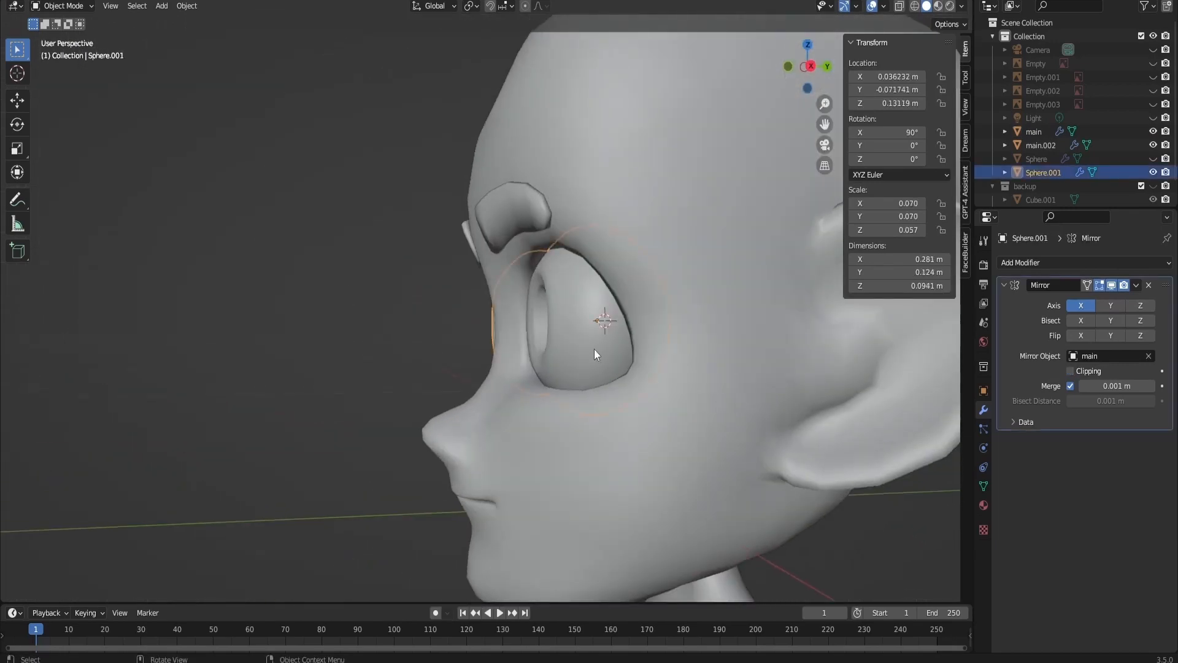
left_click(1152, 158)
- Edit the main head mesh and move the outer and upper-outer eye socket rim edges with proportional editing
left_click(646, 323)
key("Tab")
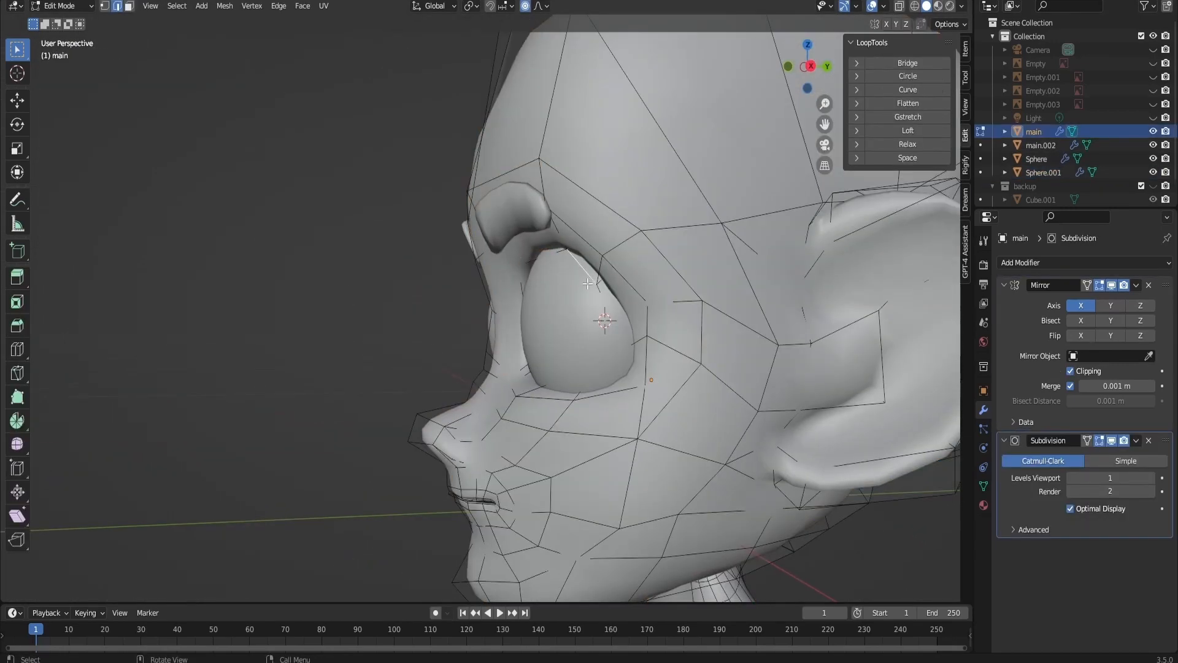
left_click(634, 389)
key("g")
scroll(627, 396, "down", 2)
left_click(617, 395)
left_click(588, 280)
key("g")
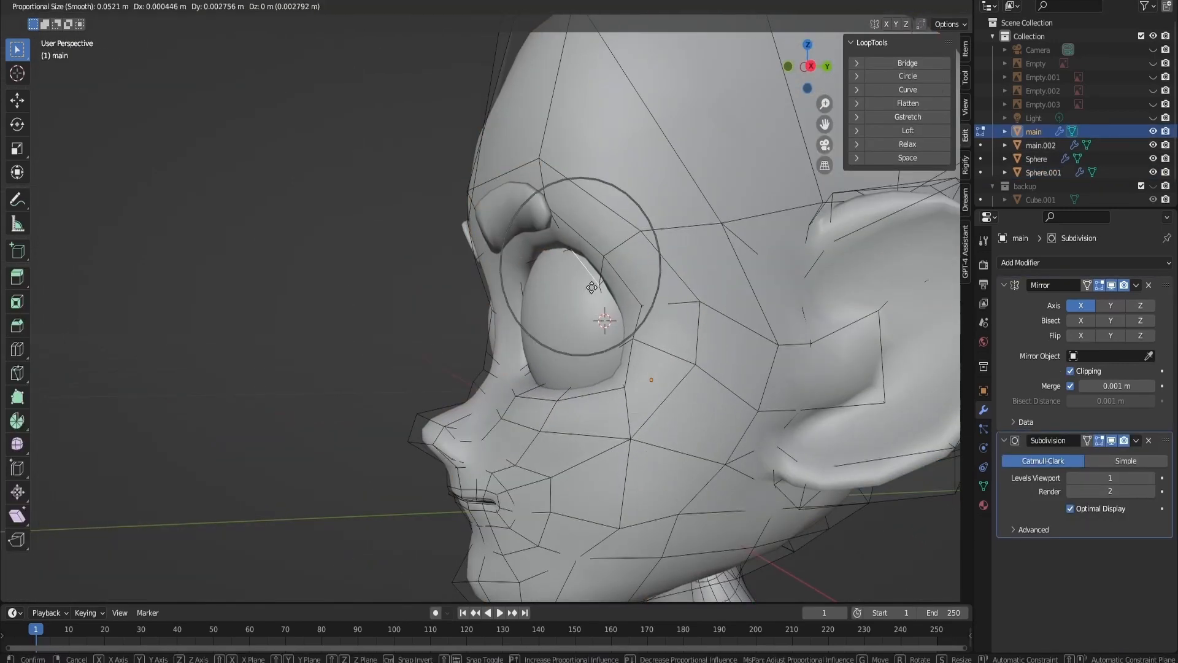
left_click(592, 288)
- Adjust the lower eye socket rim edges around the outer eyeball with proportional editing, reducing the influence size to about 0.047
left_click(548, 381)
key("g")
scroll(549, 378, "down", 3)
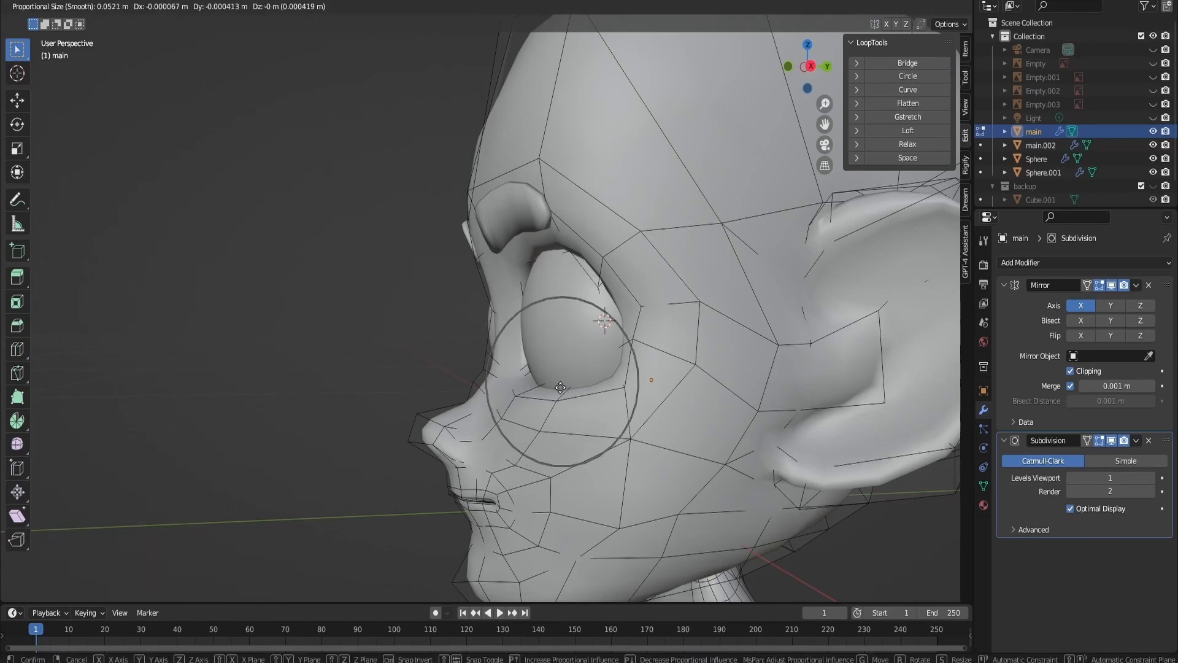
left_click(551, 383)
left_click(508, 452)
key("g")
left_click(517, 453)
left_click(521, 401)
key("g")
left_click(515, 403)
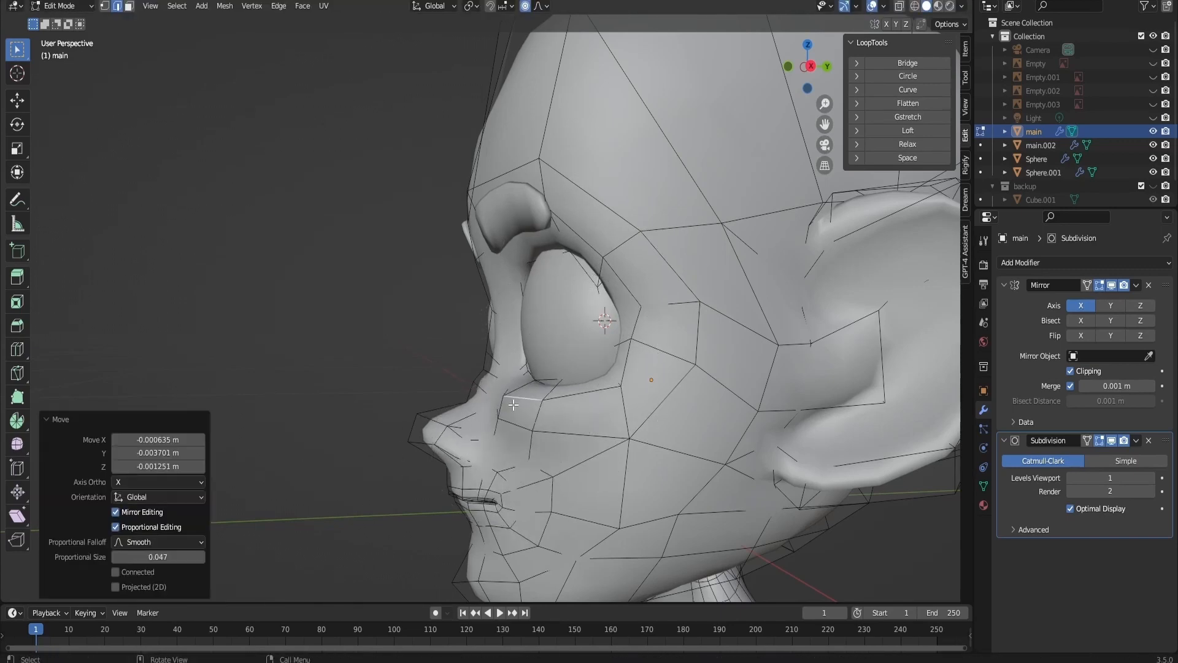
key("g")
left_click(526, 404)
- Move the edges below the outer eye corner, on the cheek and along the lower rim to smooth the socket
left_click(625, 410)
key("g")
left_click(617, 411)
left_click(592, 457)
key("g")
left_click(596, 457)
left_click(537, 444)
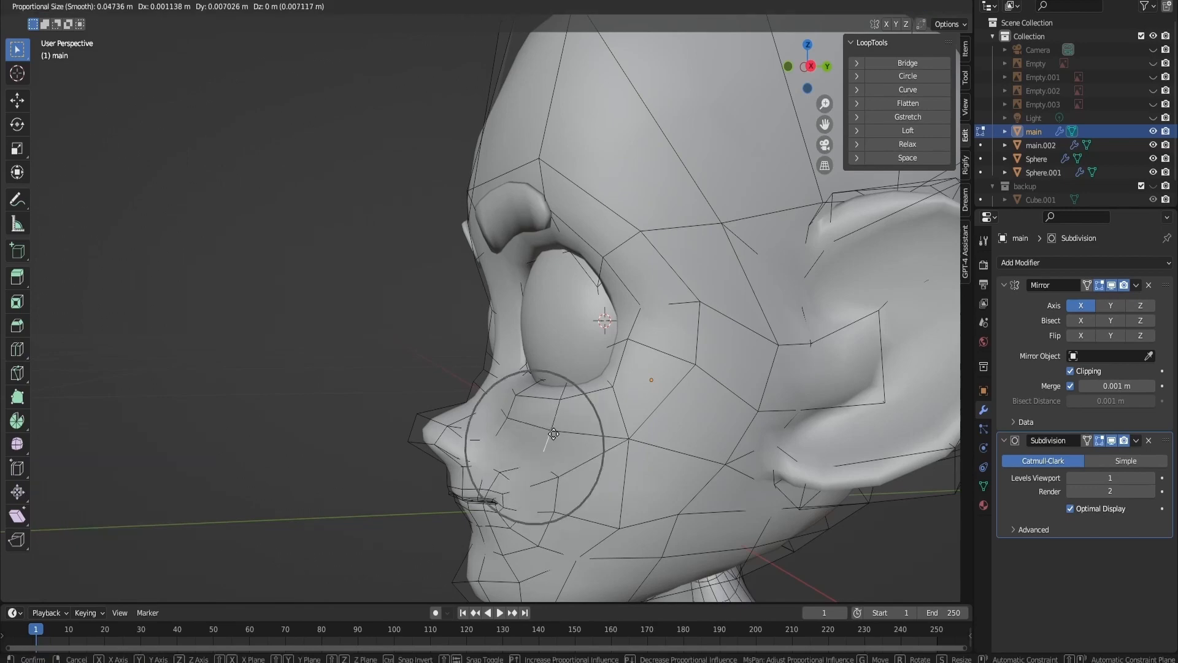
left_click(523, 403)
key("g")
left_click(523, 403)
- Move the upper eye socket edge beneath the eyebrow and return to Object Mode in front view
left_click(529, 227)
key("g")
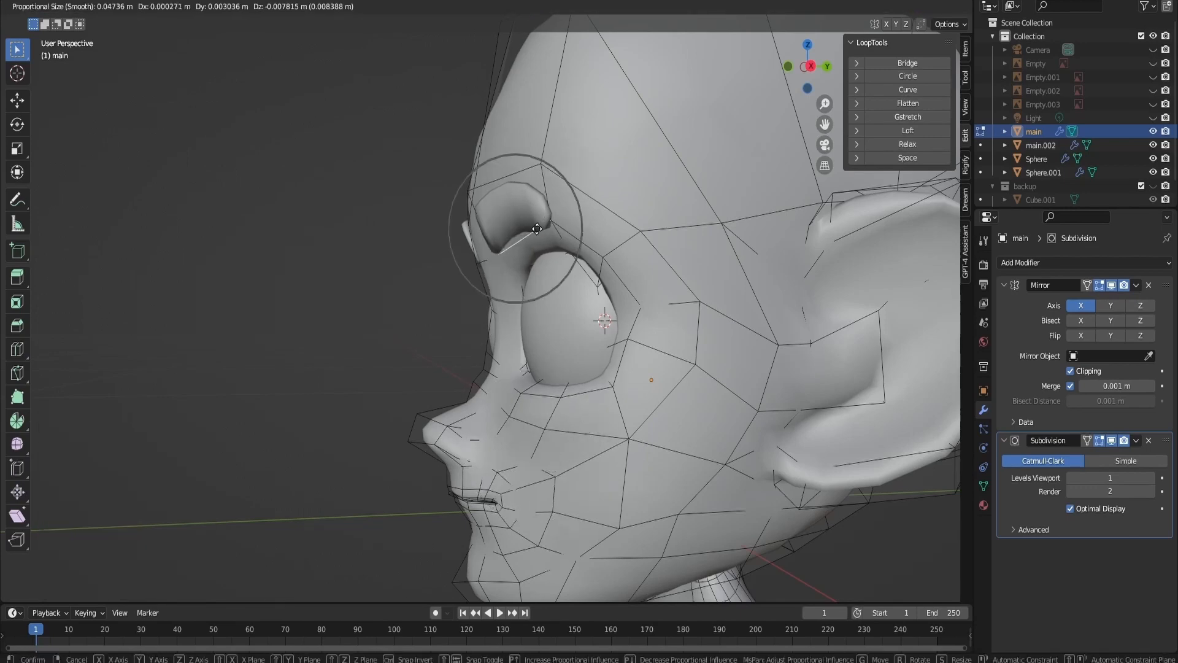
left_click(537, 228)
left_click(790, 67)
scroll(706, 184, "down", 5)
key("Tab")
- Apply the Mirror and Solidify modifiers on the eyebrows, leaving only the Subdivision modifier
left_click(702, 255)
scroll(651, 256, "up", 3)
left_click(530, 257)
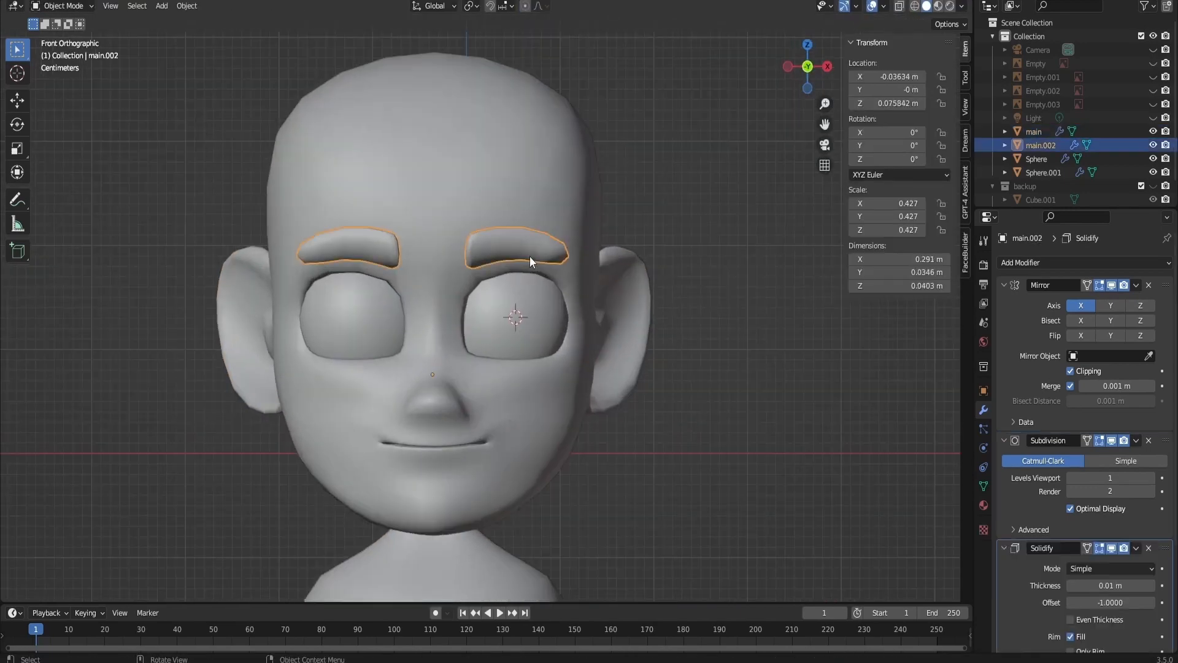
key("ctrl+a")
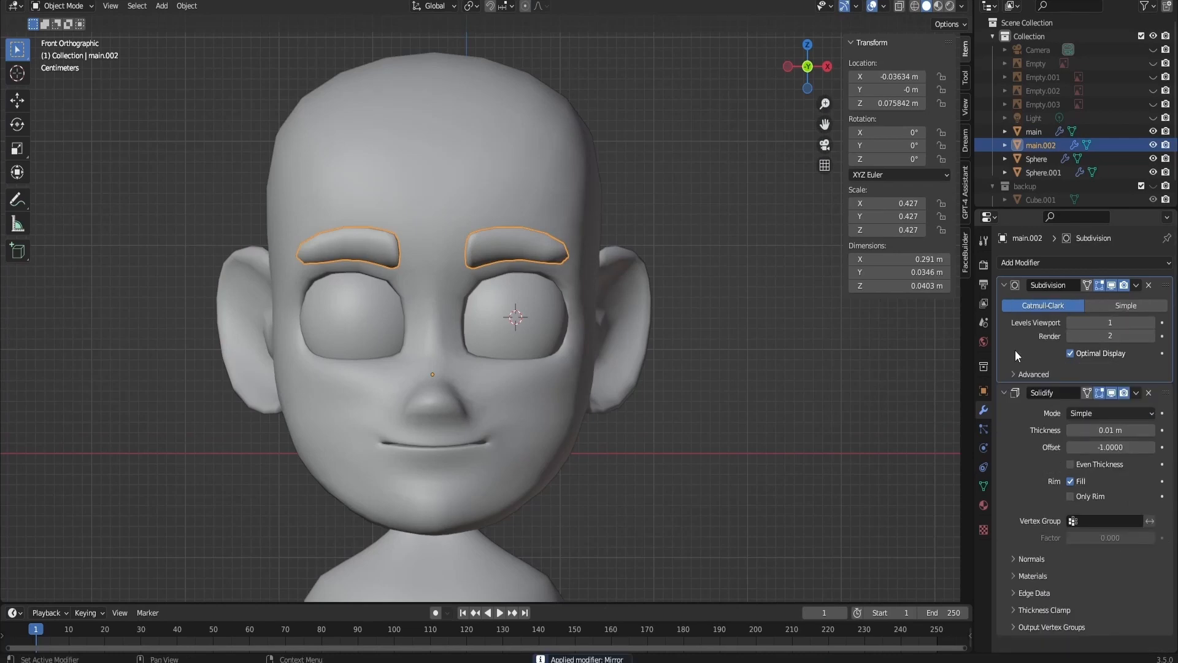
left_click(1011, 425)
key("ctrl+a")
key("ctrl+z")
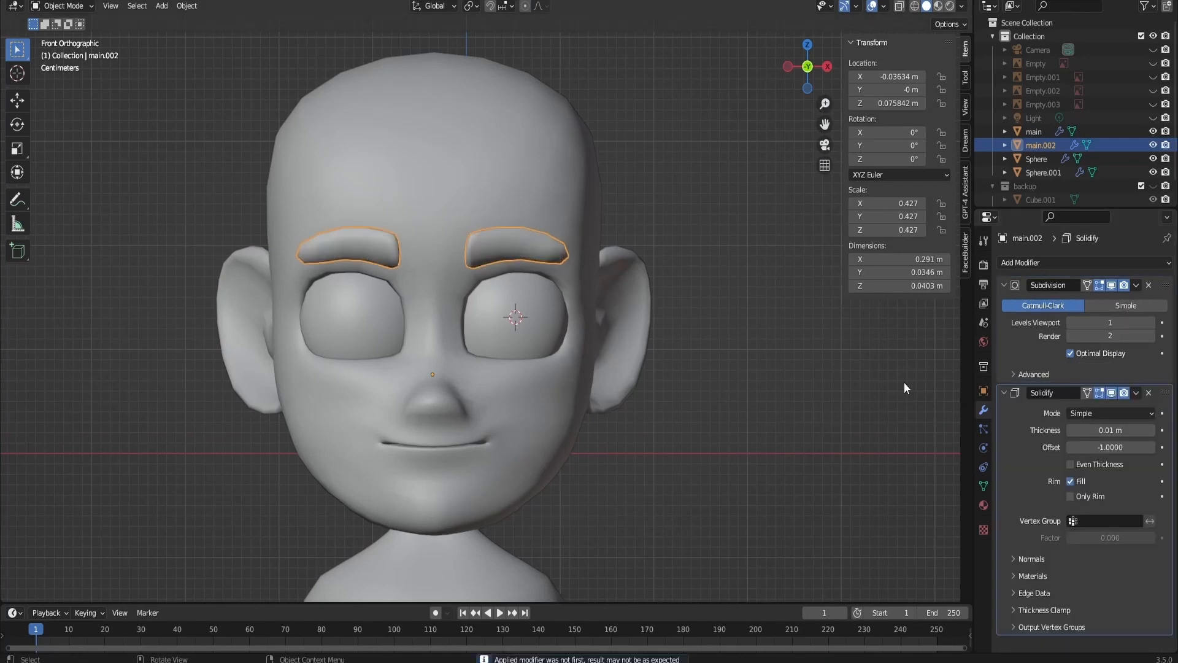
key("ctrl+z")
left_click(1024, 441)
key("ctrl+a")
- Move the eyebrow's outer end back toward the side of the head with proportional editing
left_click(761, 234)
left_click_drag(811, 69, 685, 123)
scroll(539, 282, "up", 4)
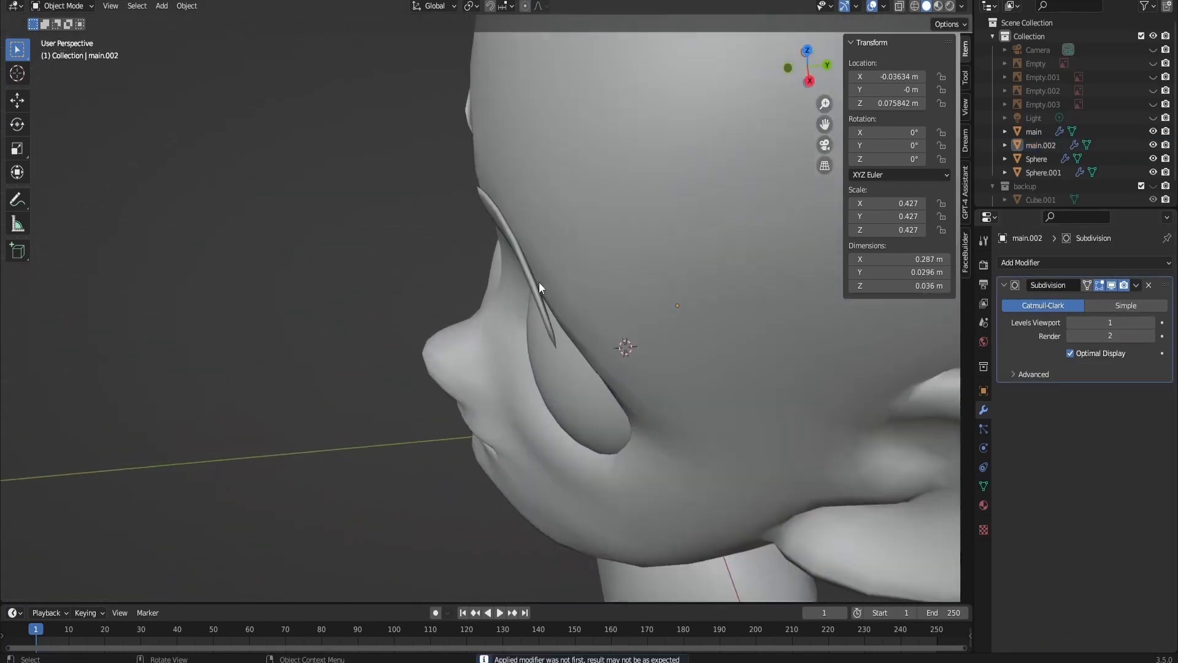
left_click(539, 287)
key("Tab")
left_click(562, 360)
key("g")
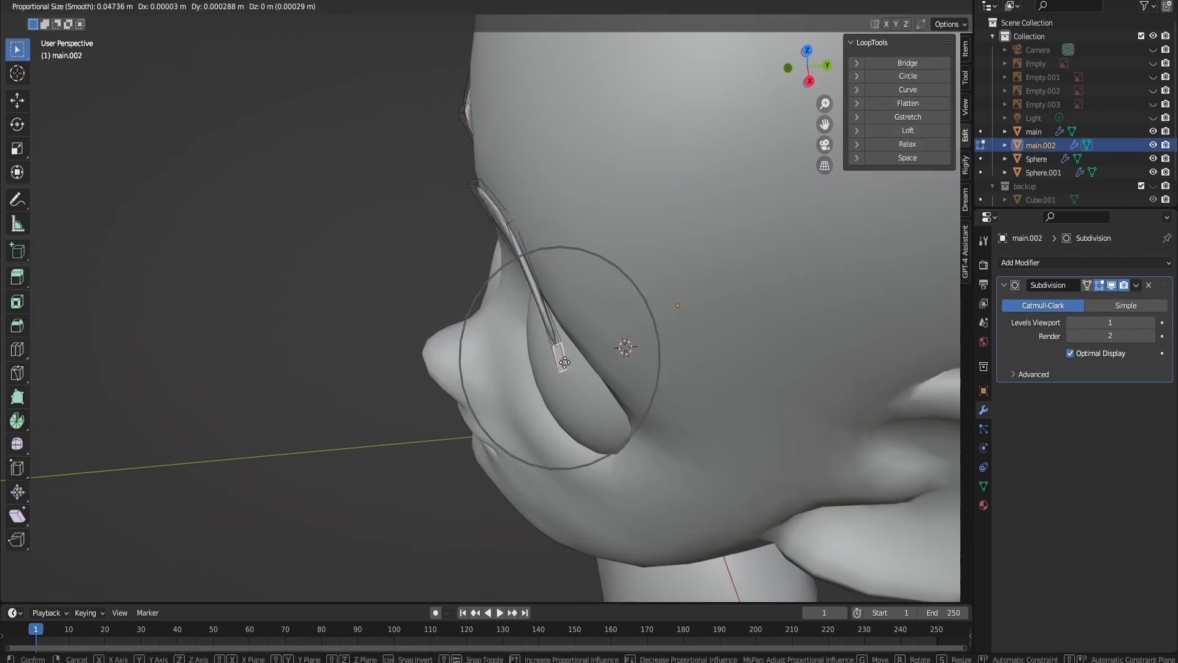
left_click(585, 353)
key("ctrl+z")
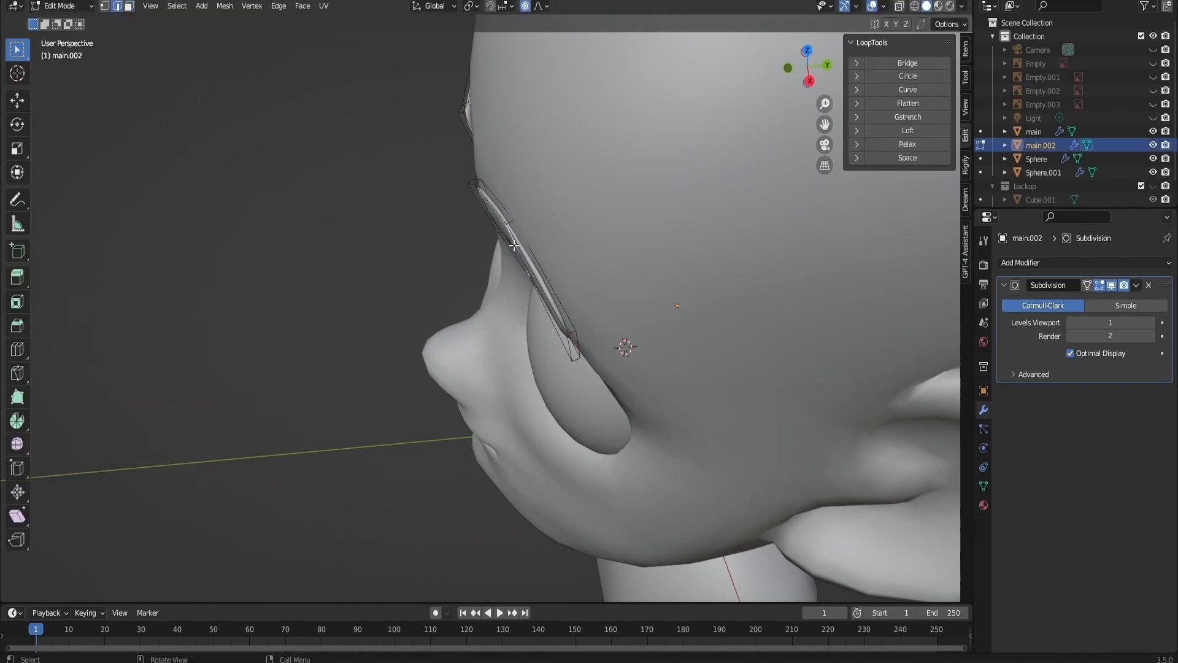
- Adjust the eyebrow's middle and outer end against the brow with a proportional size of 0.022, then return to Object Mode
key("g")
left_click(519, 243)
left_click(573, 345)
key("g")
left_click(575, 341)
left_click_drag(803, 63, 918, 18)
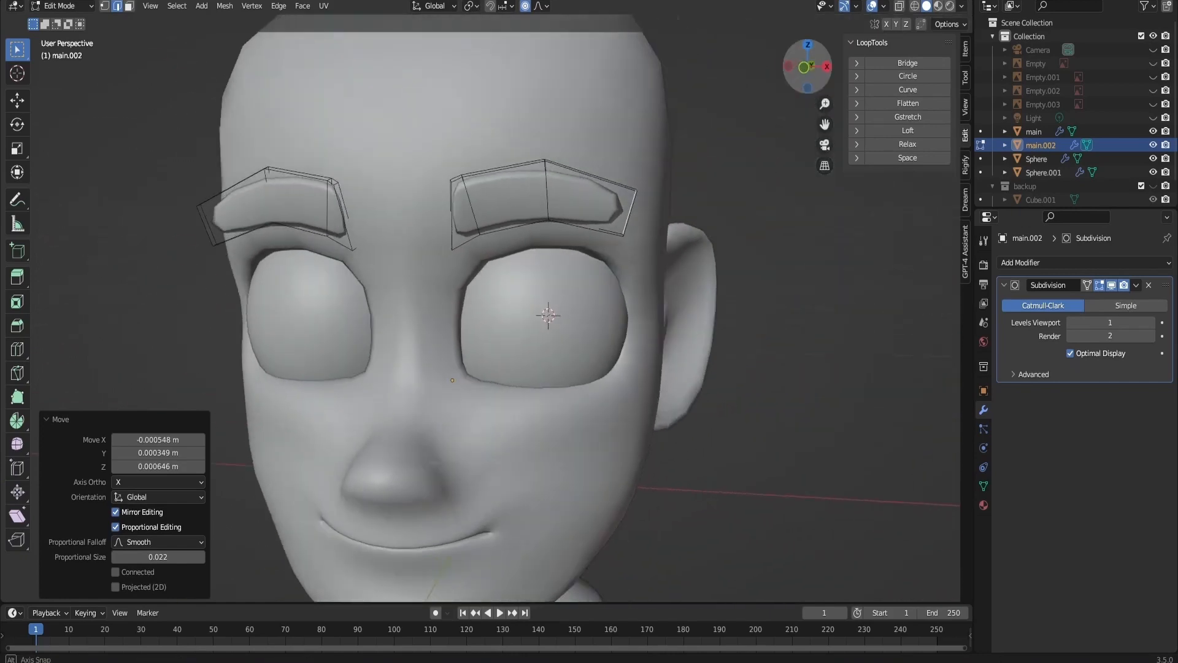
key("Tab")
key("KP_1")
- Switch to material preview and add a second eyebrow material named EYEBROWS
left_click(938, 6)
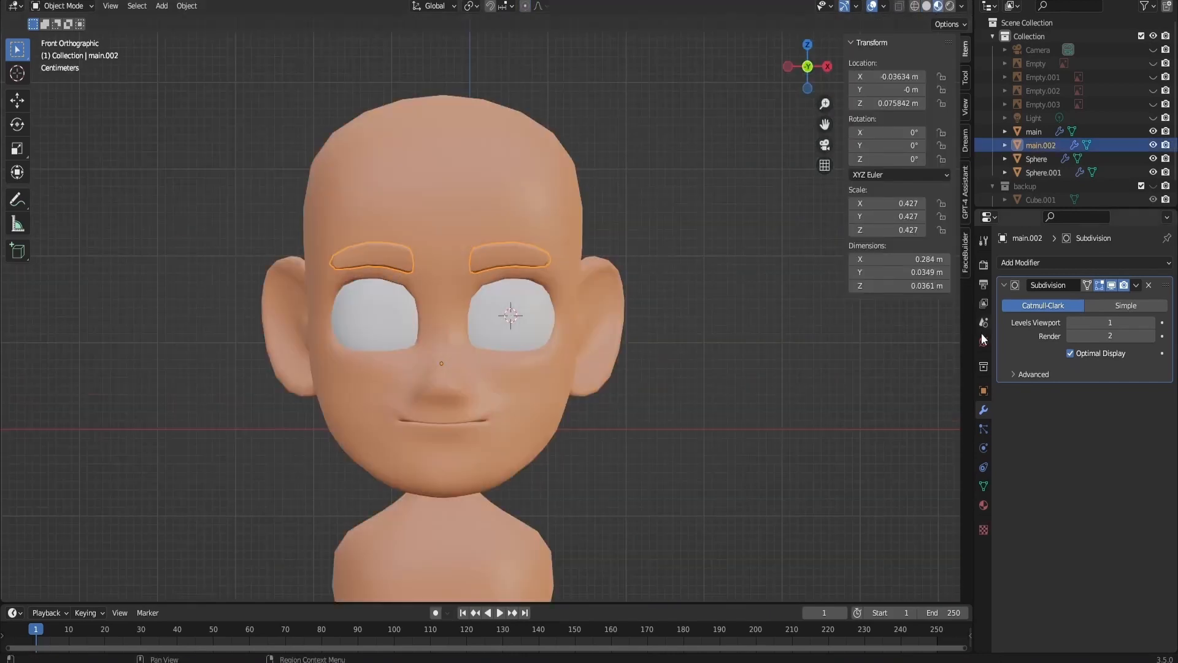
left_click(984, 505)
left_click(1168, 262)
left_click(1068, 347)
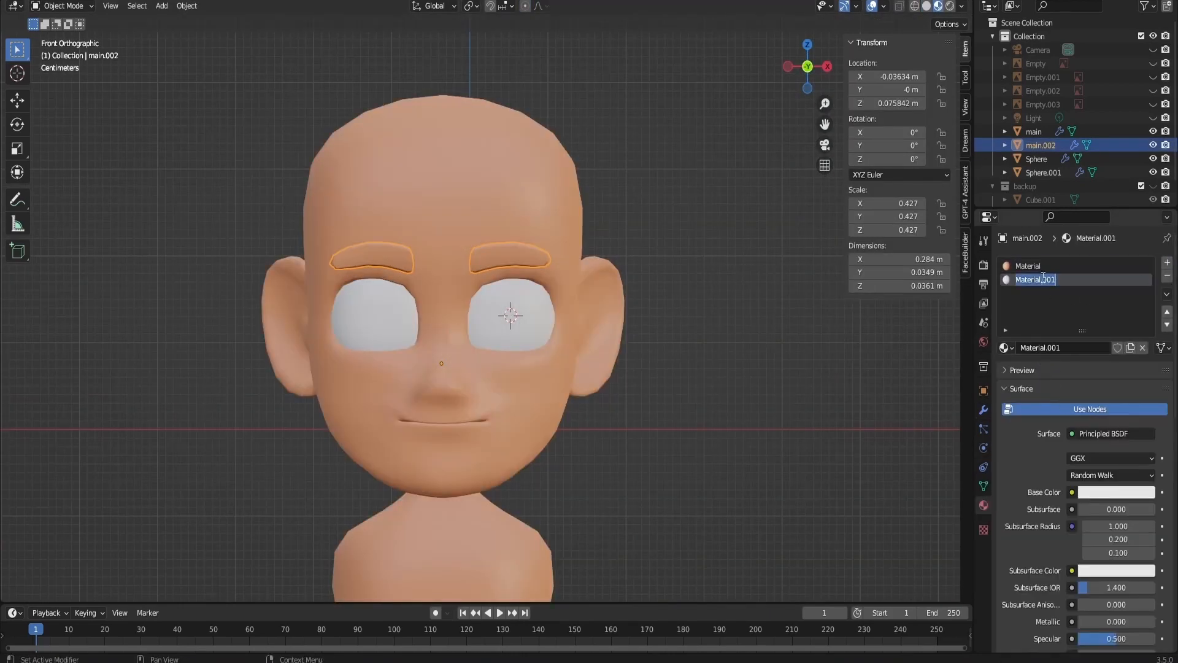
key("Return")
- Assign the EYEBROWS material to the eyebrow mesh and darken its base color to near black
key("Tab")
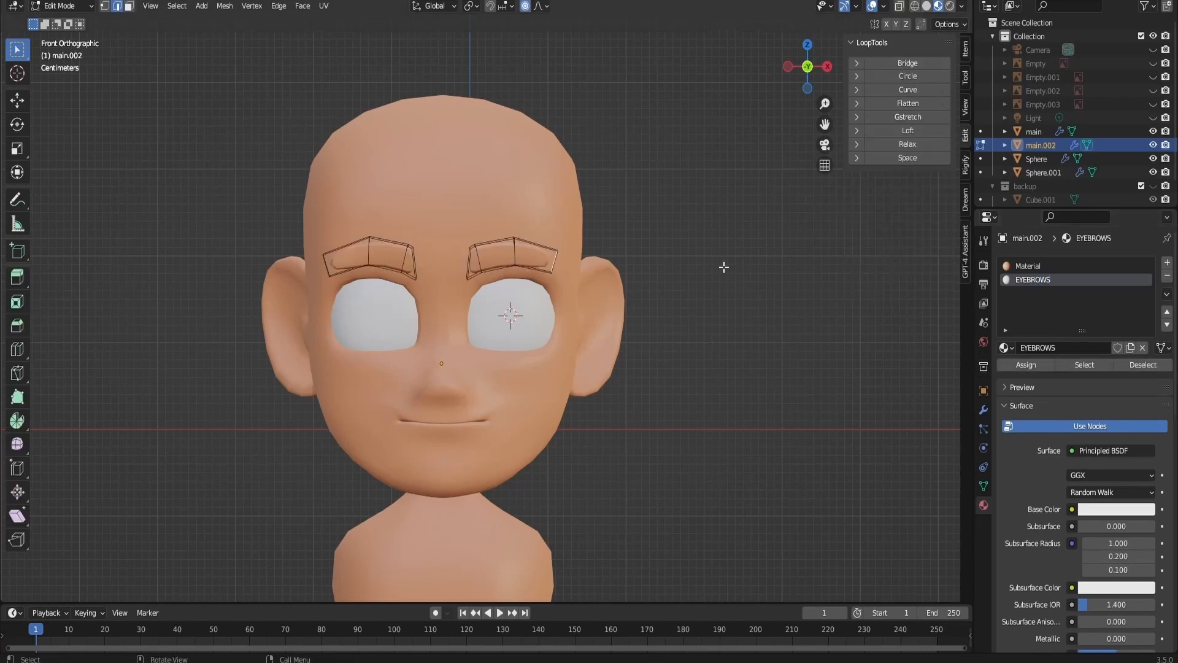
left_click(1120, 510)
left_click_drag(1145, 368, 1145, 398)
key("Tab")
- Give the outer eyeballs' EYES OUTER material a Glass BSDF surface
left_click(574, 255)
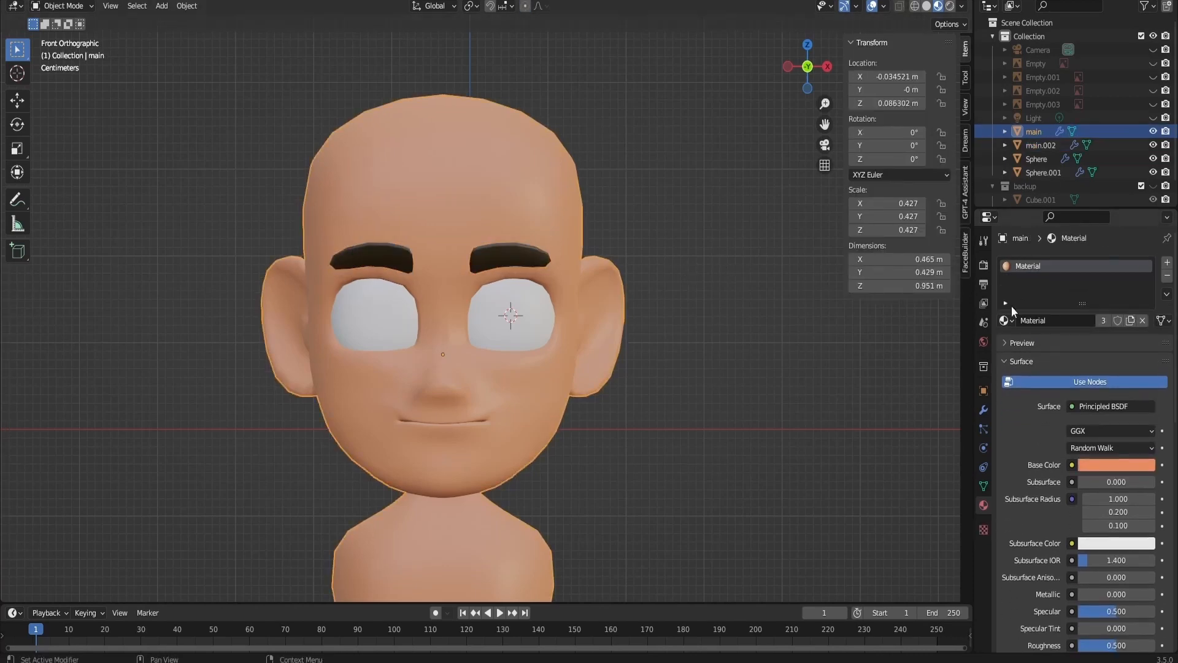
left_click(1037, 159)
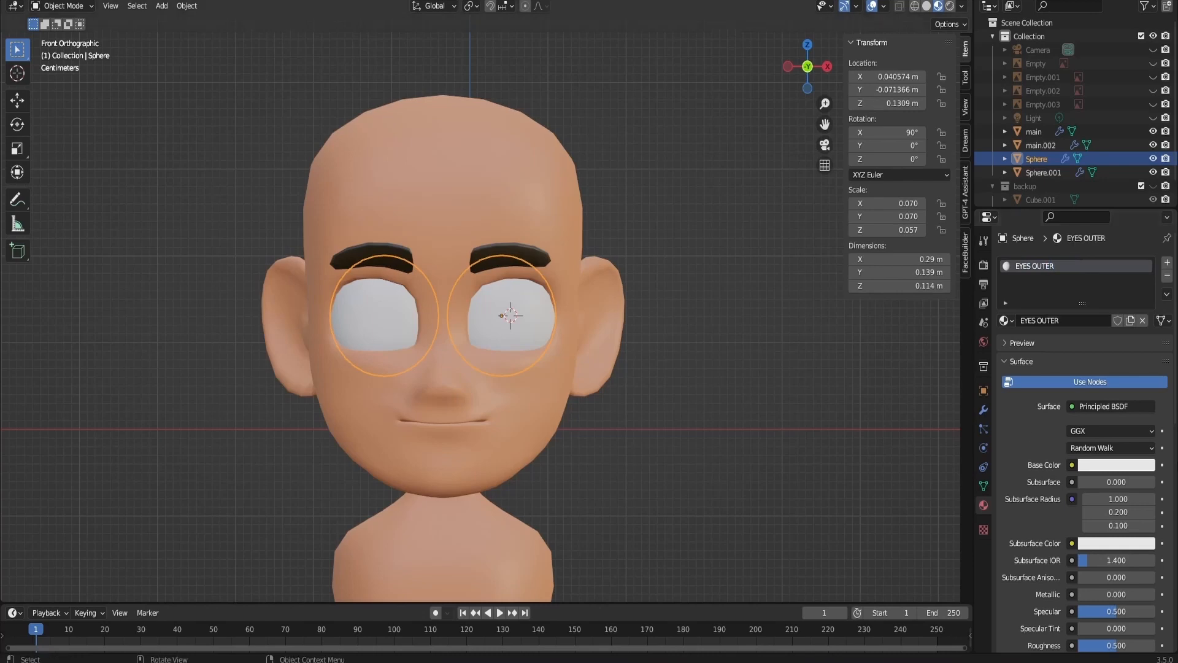
left_click(1112, 407)
left_click(1033, 170)
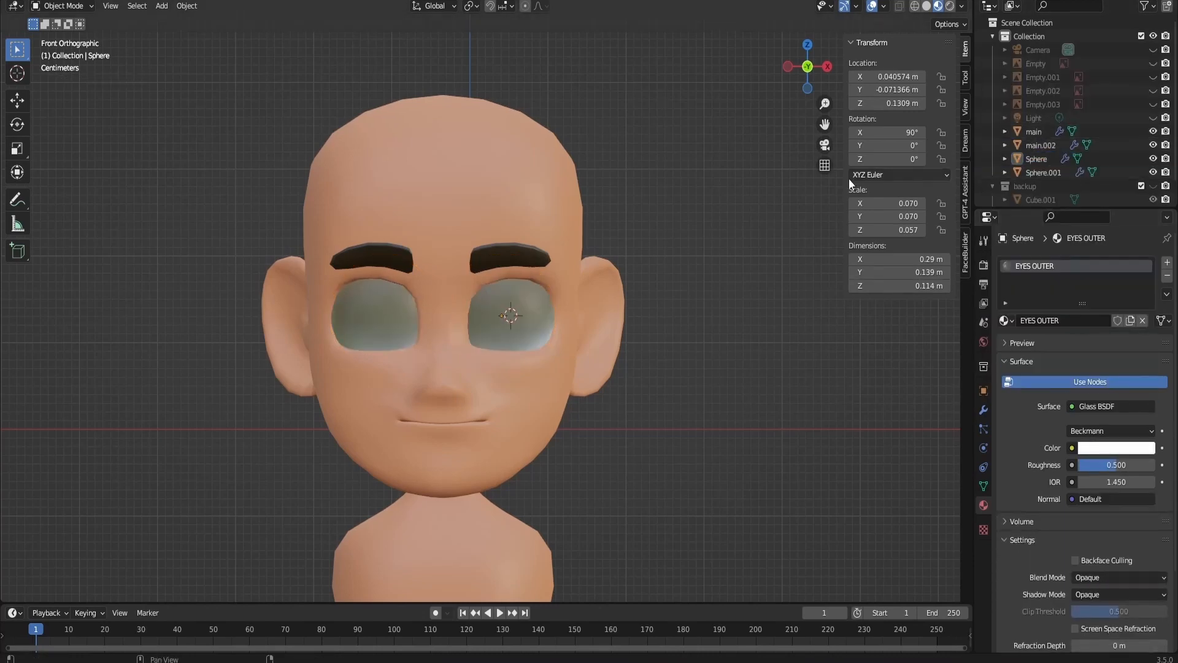
left_click(518, 316)
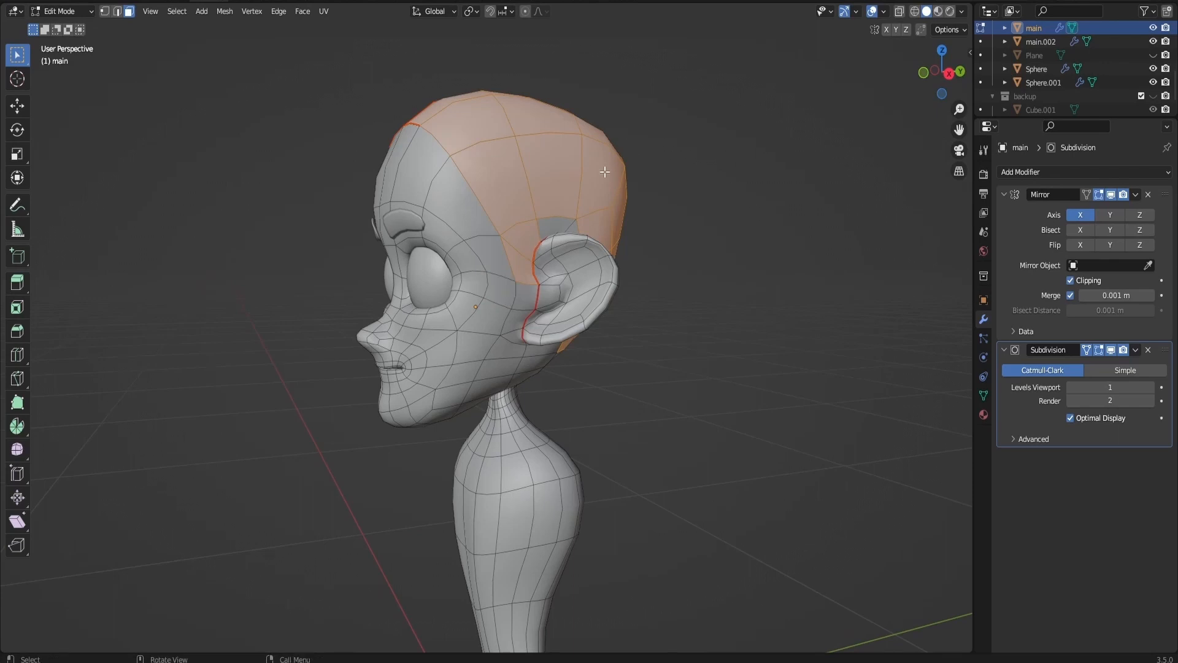
- Select the scalp faces from the hairline to the back of the head, duplicate them in place and separate them as an object
left_click_drag(941, 72, 966, 74)
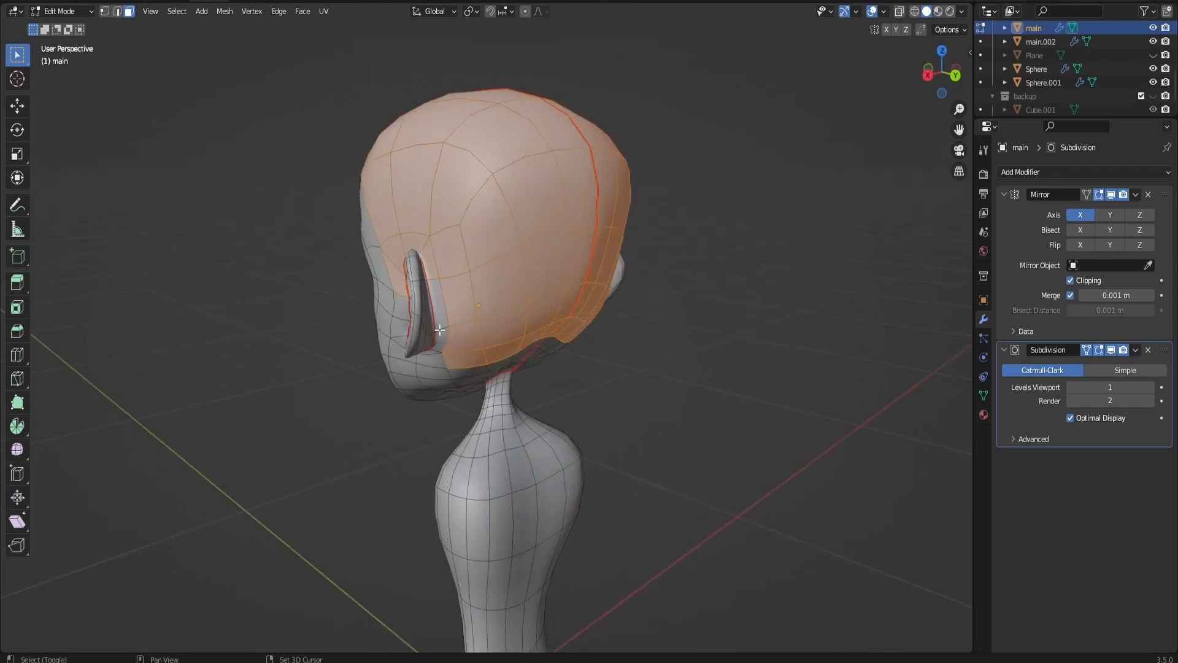
mouse_move(937, 77)
left_mouse_down()
mouse_move(921, 78)
mouse_move(945, 77)
mouse_move(940, 88)
left_mouse_up()
left_click(919, 76)
key("ctrl+z")
left_click(460, 188, "shift")
left_click(488, 244, "shift")
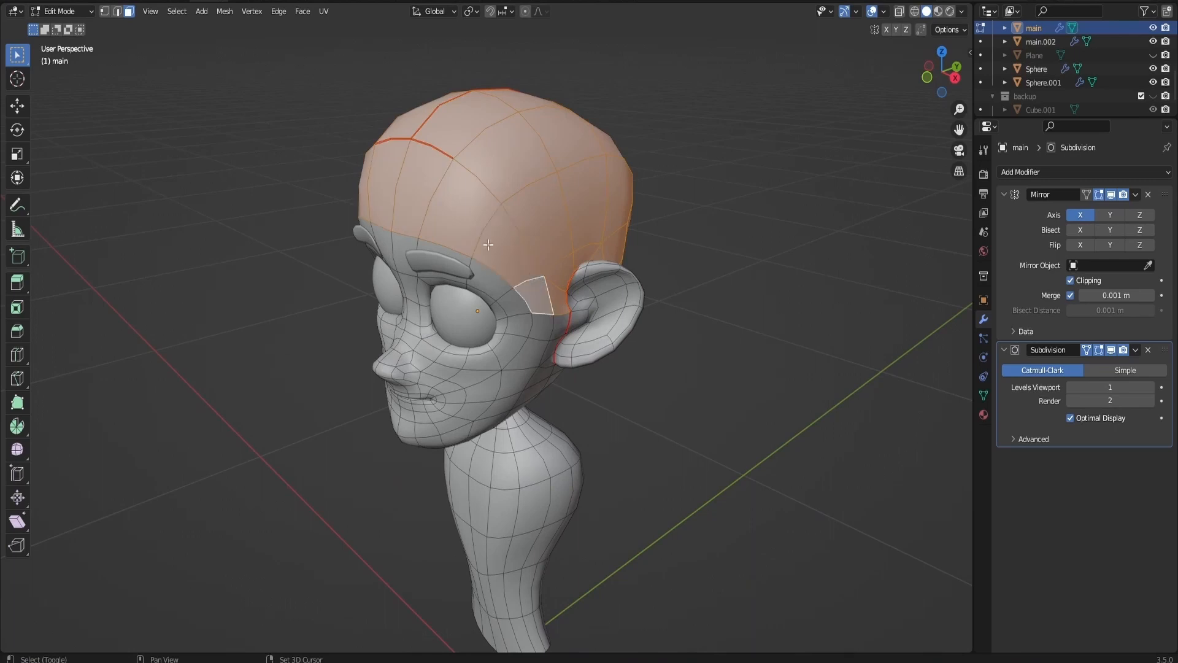
key("shift+d")
right_click(578, 233)
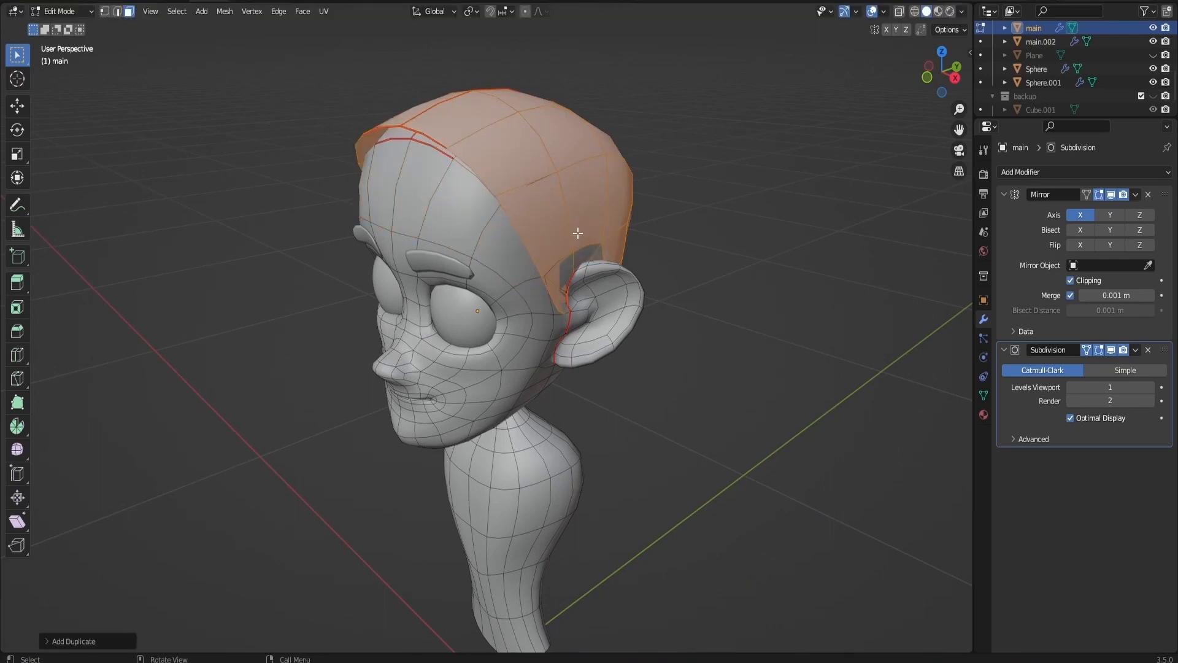
key("p")
left_click(576, 229)
- Fatten all faces of the separated hair cap slightly outward with even thickness
key("Tab")
left_click(576, 188)
key("s")
right_click(581, 183)
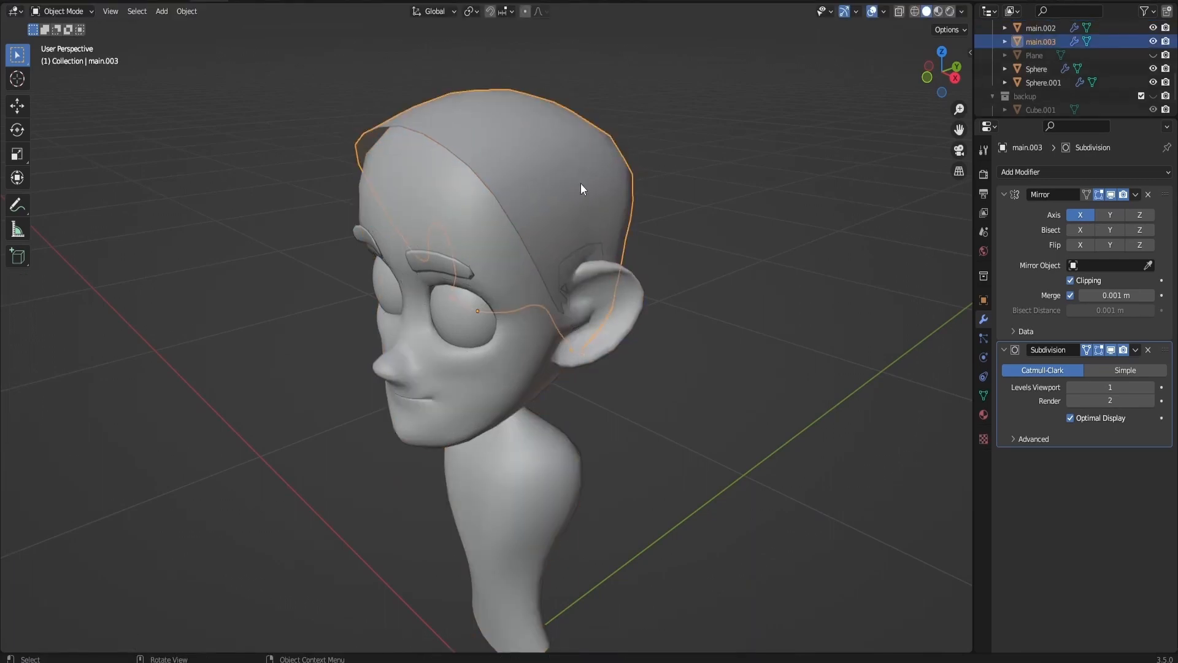
key("Tab")
key("a")
key("alt+s")
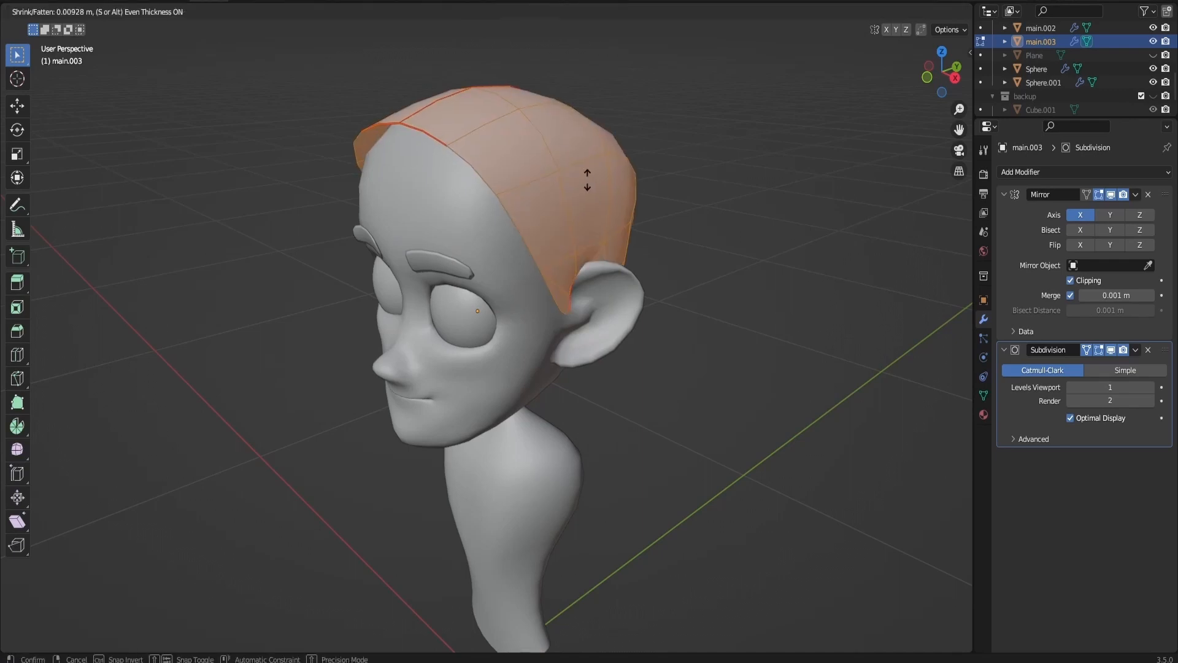
left_click(584, 184)
- Lower the hair cap's front centre hairline edge and raise the edge at the crown
key("2")
left_click(414, 129)
key("g")
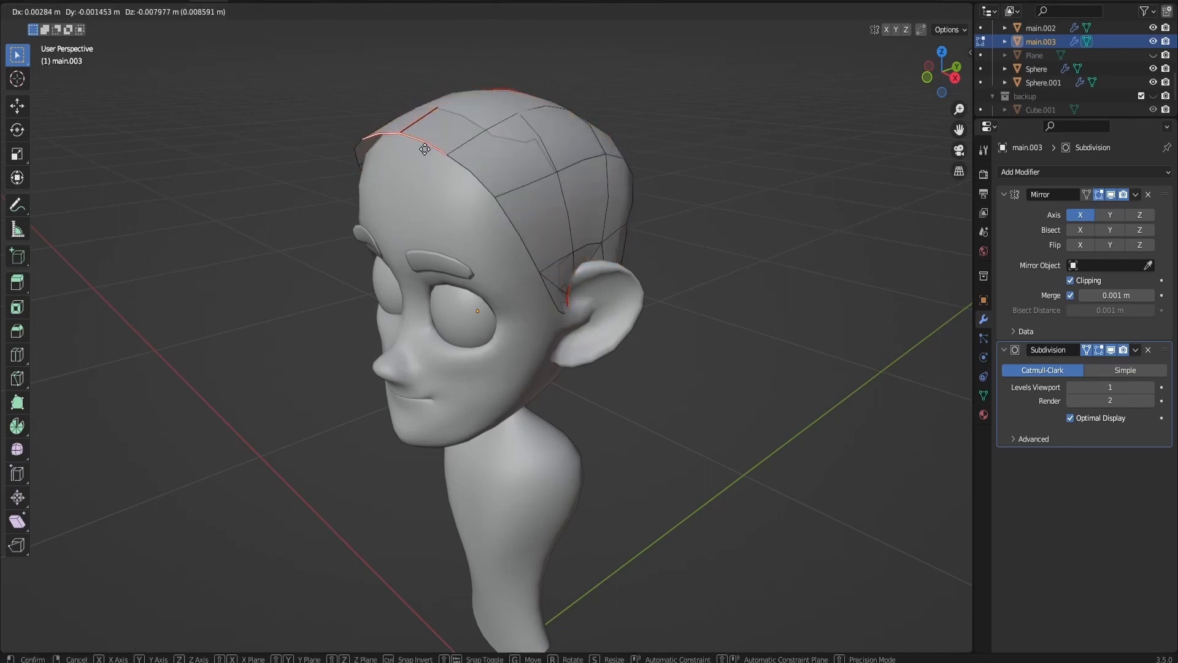
left_click(425, 150)
left_click(500, 108)
key("g")
left_click(504, 96)
left_click(409, 135)
key("g")
left_click(410, 143)
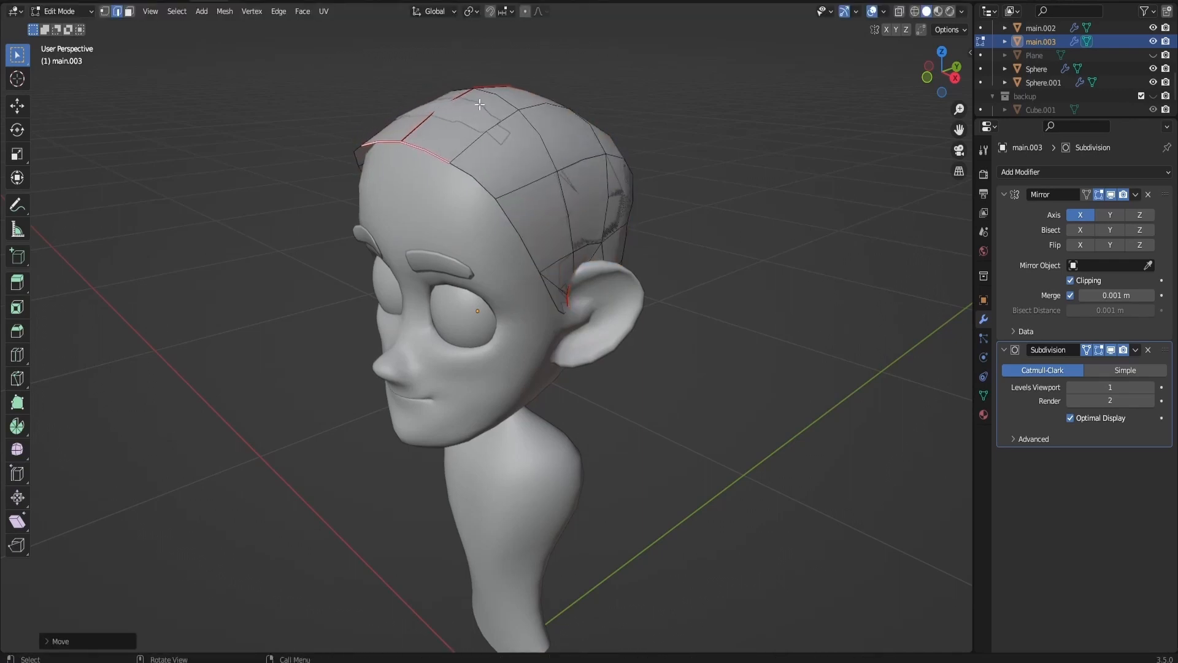
left_click(505, 101)
key("g")
left_click(505, 95)
- Reposition the hair cap's side edge and the sideburn edges in front of the ear
left_click(554, 191)
key("g")
left_click(556, 192)
left_click(560, 309)
left_click(556, 286)
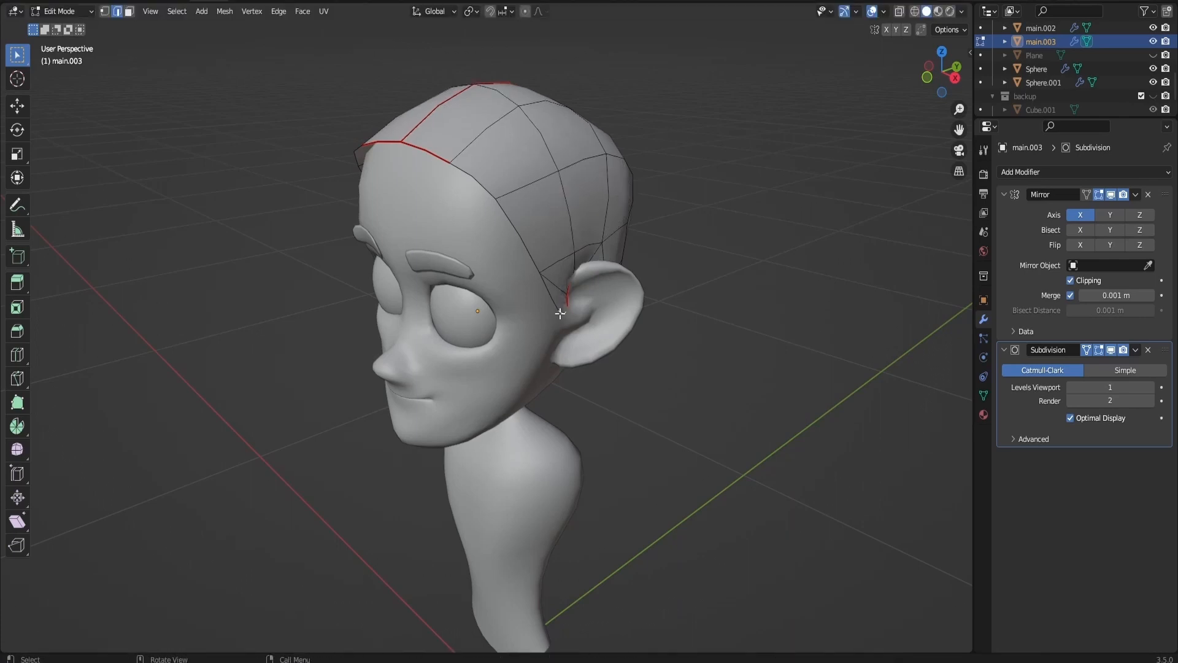
key("g")
left_click(558, 290)
key("g")
left_click(558, 291)
- Move the hair cap's outer front hairline edge and the upper side edge upward in front view
left_click(928, 77)
left_click(590, 124)
key("g")
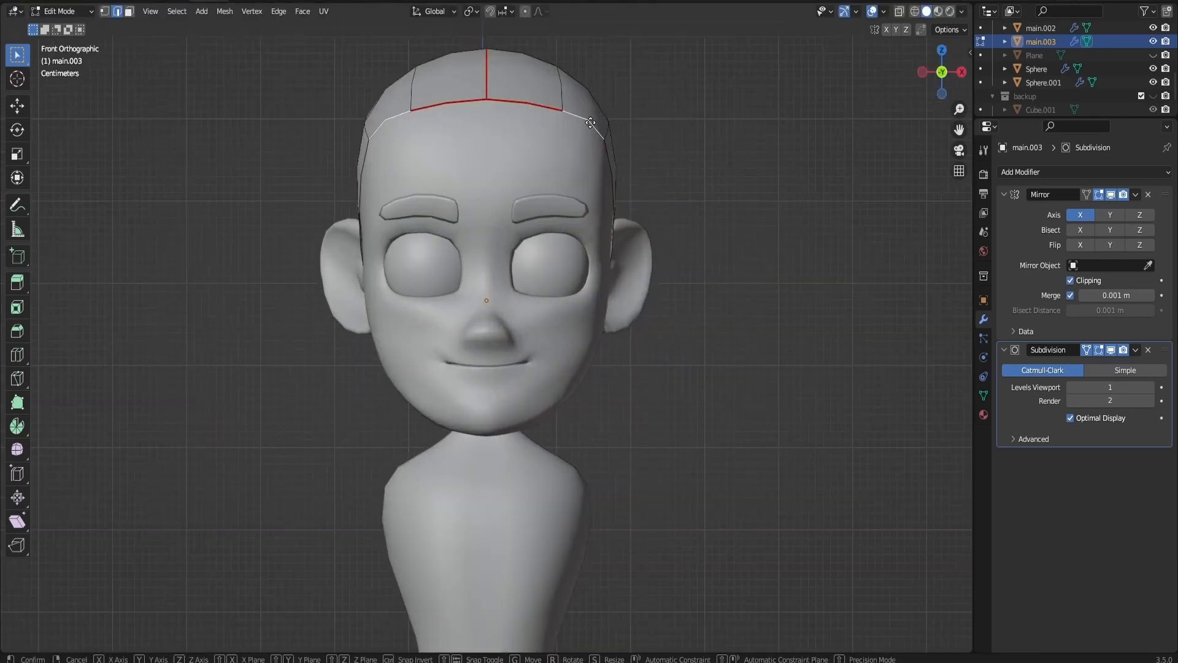
left_click(581, 115)
left_click(561, 90)
key("g")
left_click(562, 81)
- Add a Solidify modifier to the hair cap with a thickness of 0.06 m
left_click_drag(944, 74, 857, 86)
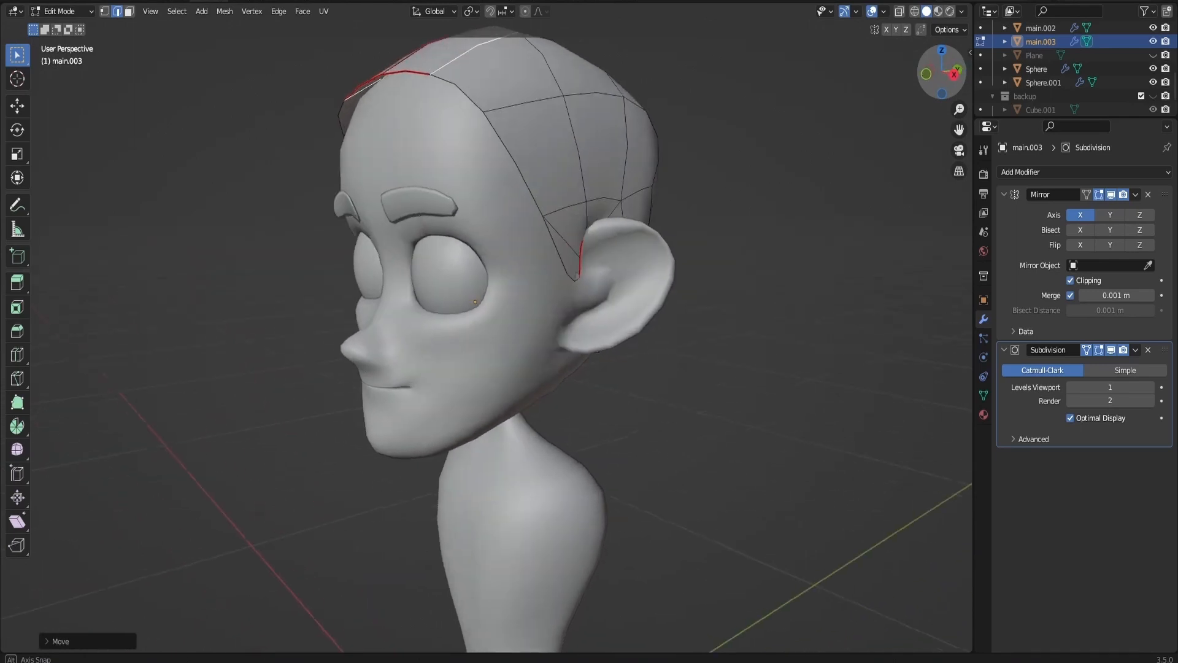
left_click(642, 110)
left_click(1028, 172)
left_click(923, 418)
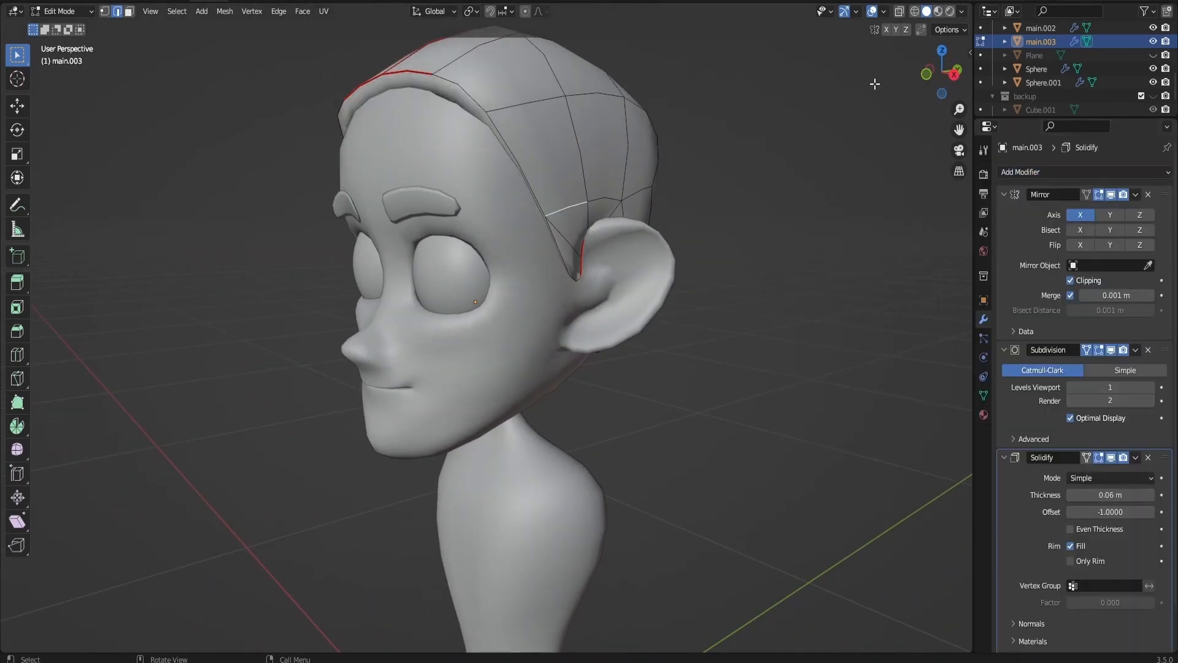
- Switch the viewport to material preview and name the hair cap's second material "hair base"
middle_click_drag(875, 83, 621, 168)
scroll(621, 169, "down", 3)
key("Tab")
left_click(938, 11)
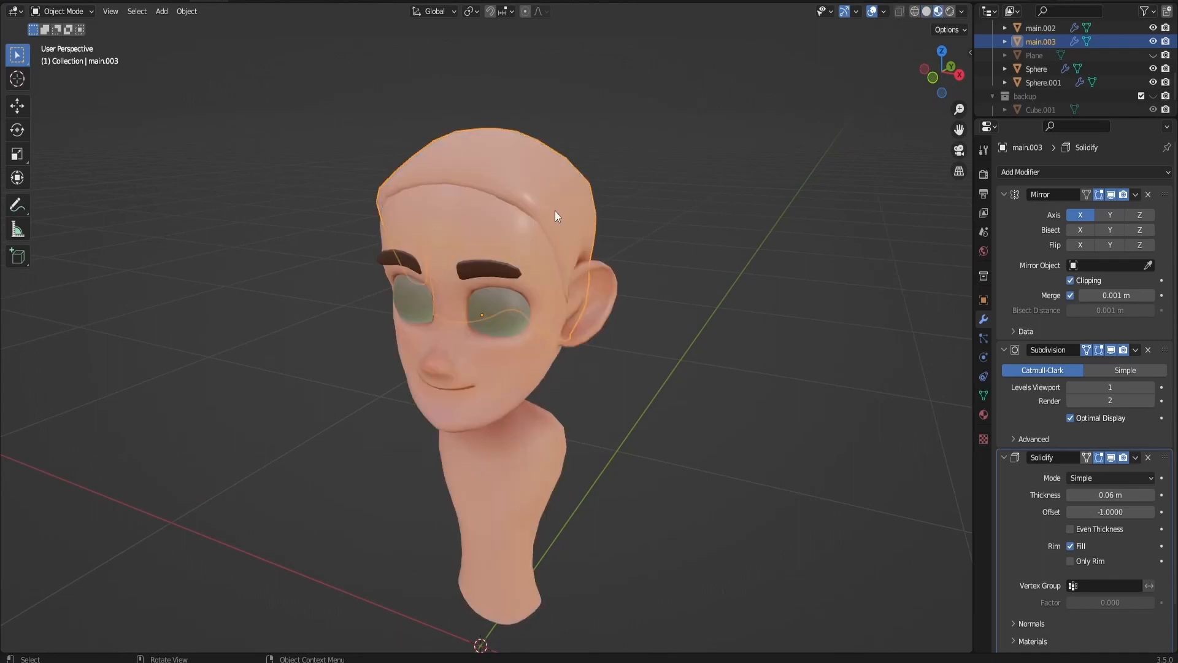
left_click(984, 415)
left_click(1035, 190)
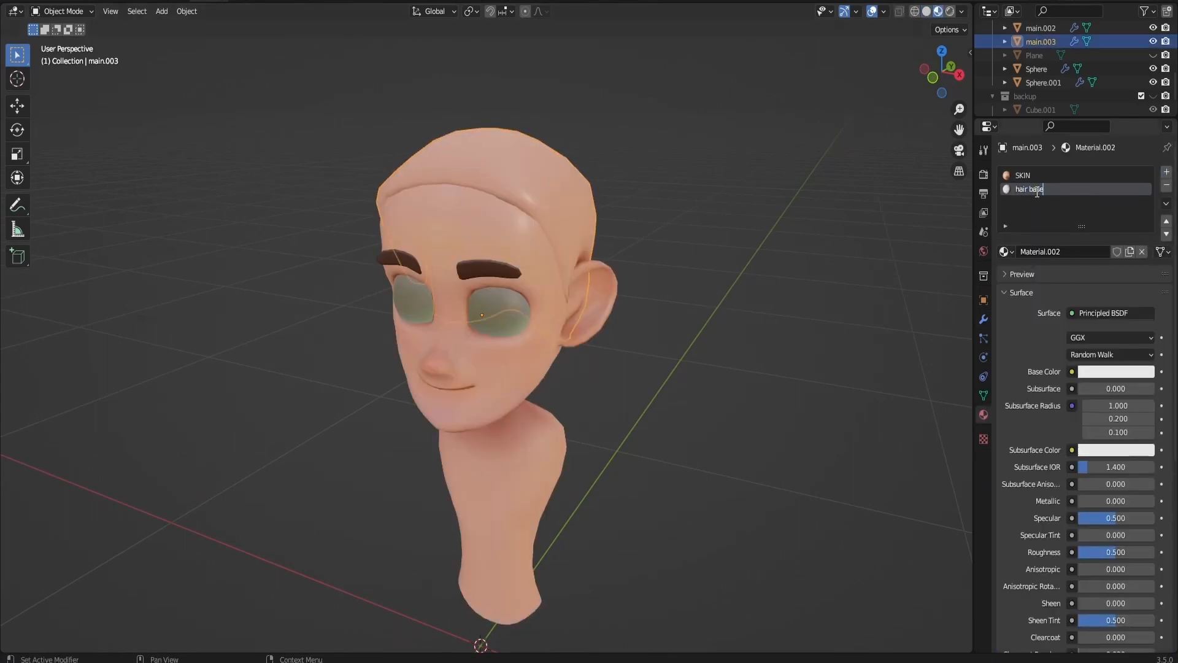
- Give the hair base material a pink base colour and assign it to the hair cap's faces
left_click(1116, 372)
left_click(1100, 245)
key("Tab")
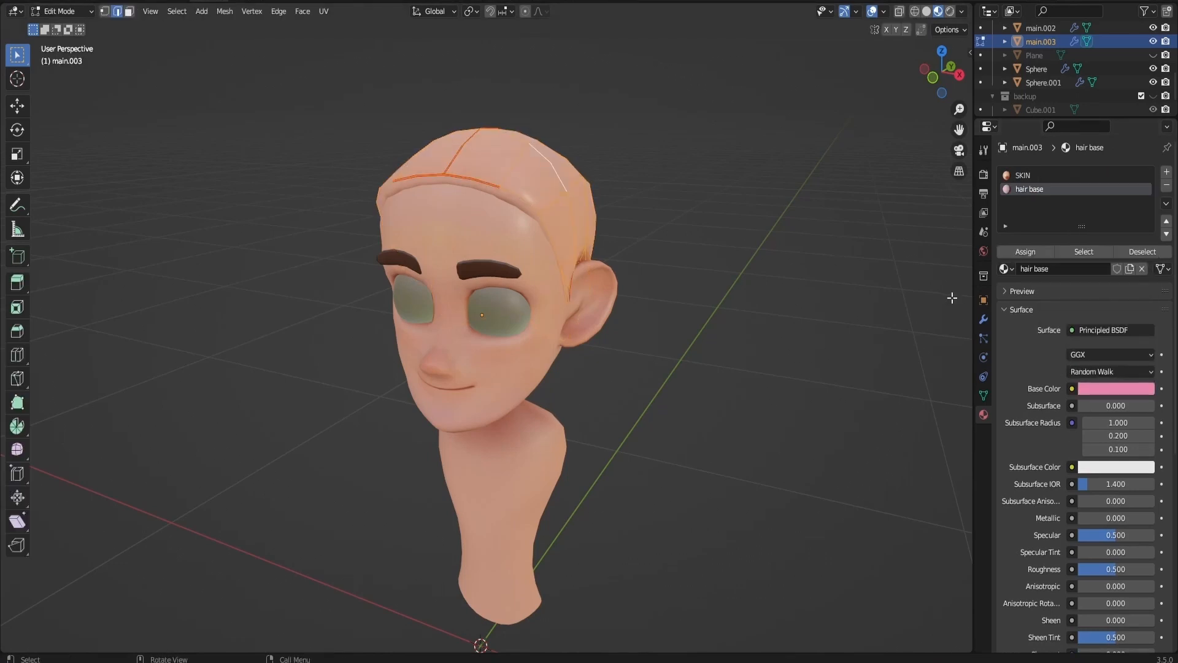
left_click(1026, 251)
key("Tab")
- Change the hair base material's colour to a dark orange-brown with hue 0.031 and saturation 0.945
left_click(1099, 372)
left_click(1080, 263)
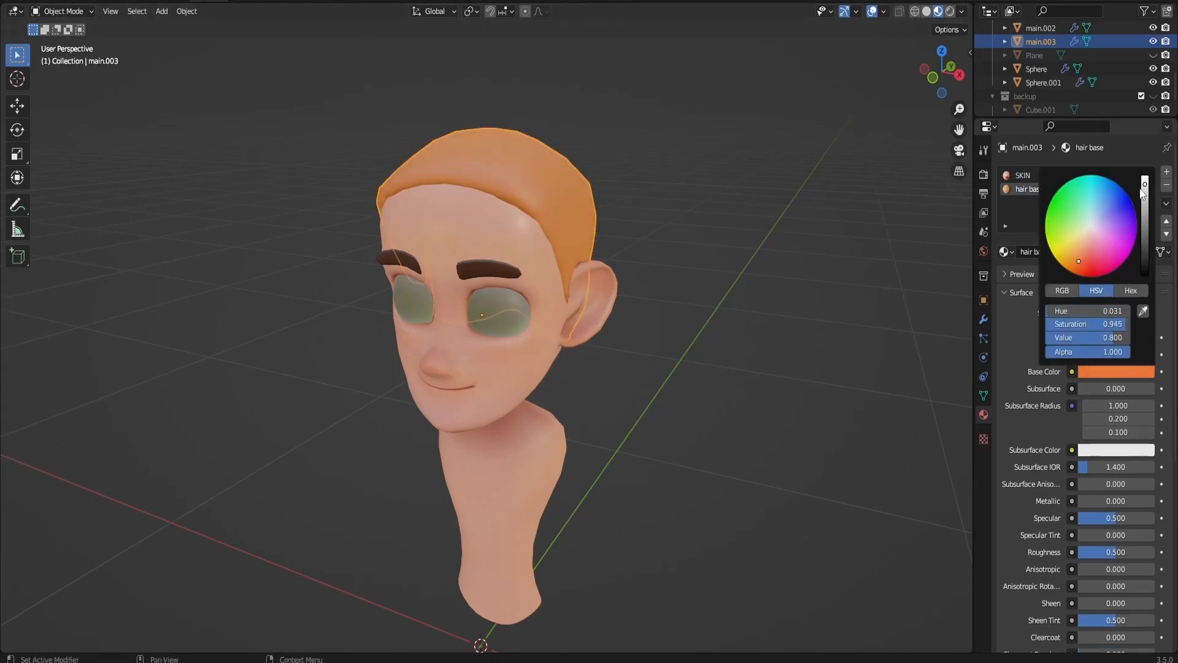
left_click_drag(1143, 191, 1145, 230)
left_click(756, 204)
scroll(750, 202, "up", 2)
key("Tab")
left_click(751, 199)
left_click(932, 79)
scroll(706, 211, "down", 4)
key("Tab")
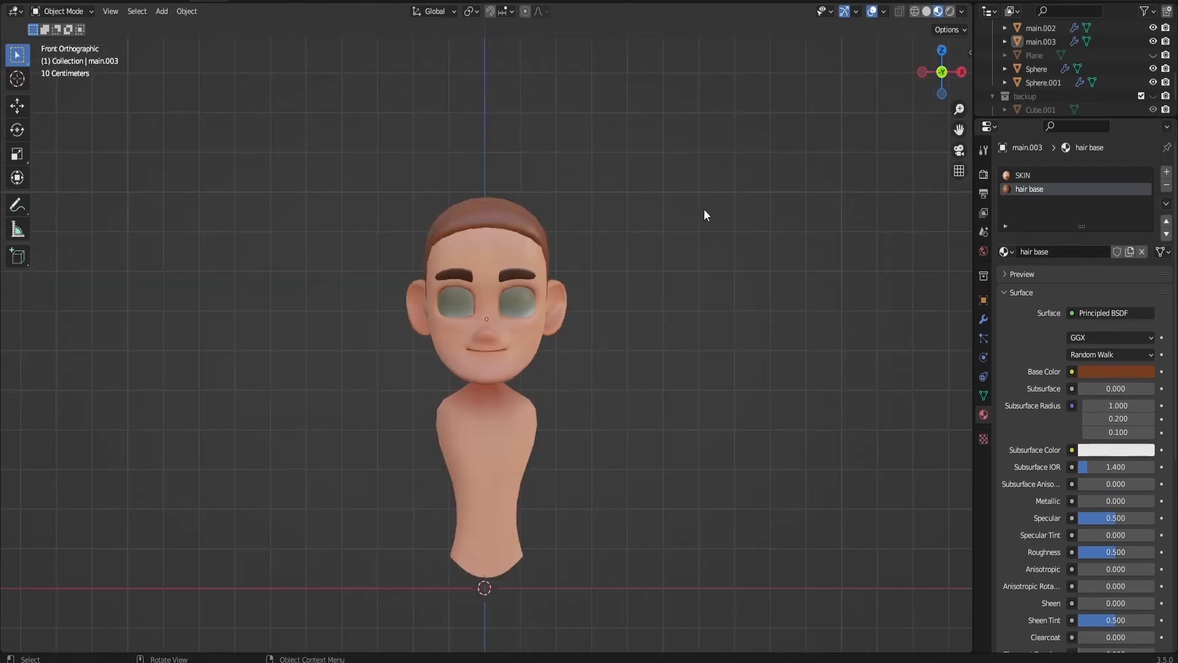
- Reposition the hair cap's edges behind the ear so the skin no longer pokes through there
left_click_drag(942, 72, 1166, 74)
scroll(565, 226, "up", 4)
left_click(566, 227)
key("Tab")
left_click(550, 303)
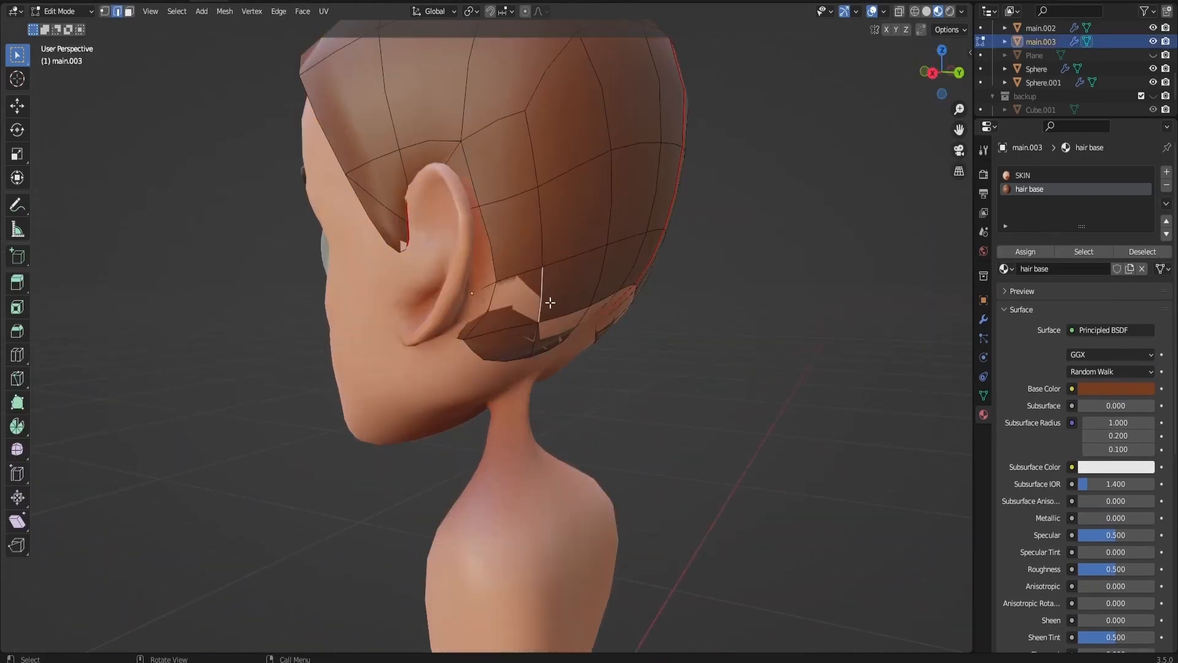
key("g")
left_click(491, 241)
left_click_drag(932, 79, 921, 114)
key("g")
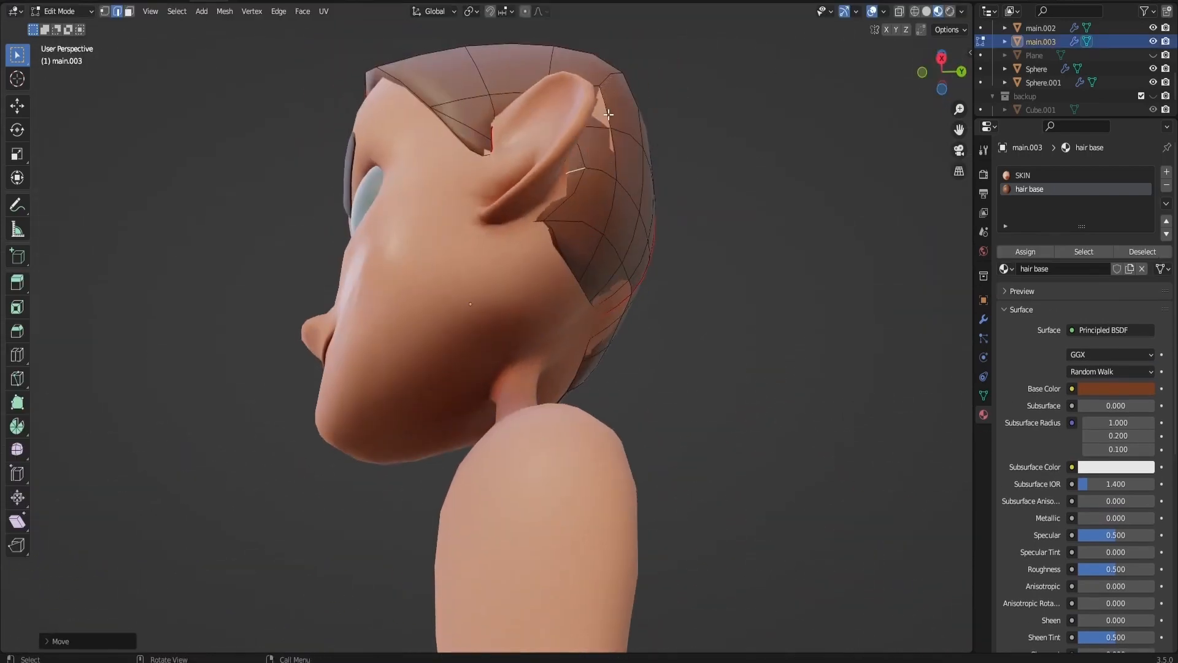
left_click(553, 205)
- Move the hair cap's lower border edge below and behind the ear to fit the head
left_click(557, 241)
key("g")
left_click(567, 241)
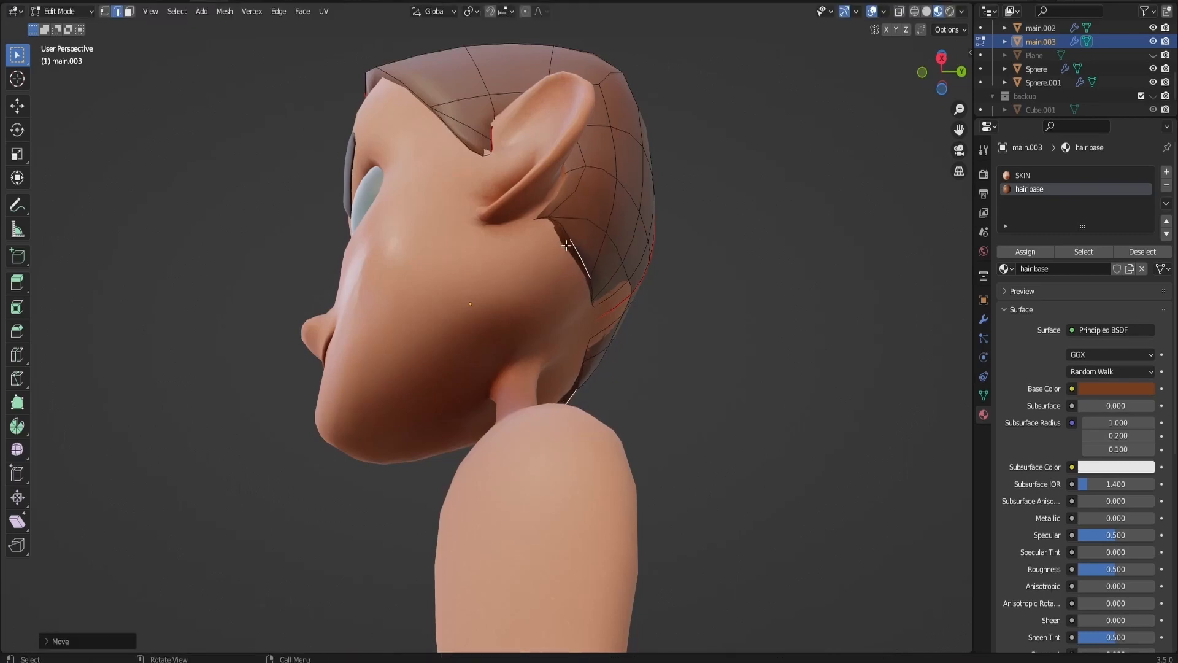
key("g")
left_click(571, 243)
left_click(683, 154)
- Reposition several more hair cap edges around the ear and sideburn to follow the head surface
left_click_drag(926, 66, 975, 114)
left_click(481, 191)
key("g")
left_click(466, 187)
left_click(503, 125)
key("g")
left_click(511, 113)
left_click(520, 97)
key("g")
left_click(521, 92)
left_click(626, 209)
key("g")
middle_click_drag(771, 192, 652, 255, "shift")
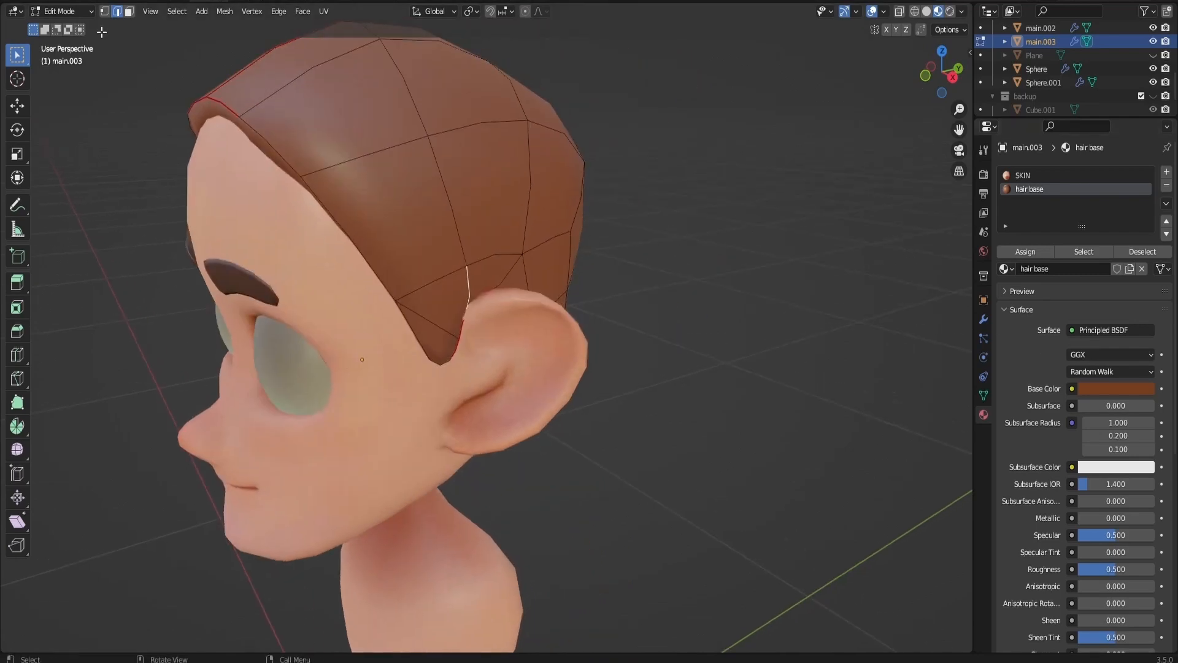
- Leave mesh editing and sample the EYEBROWS material's base colour from the hair cap
left_click(66, 11)
left_click(64, 27)
key("Tab")
scroll(457, 257, "up", 1)
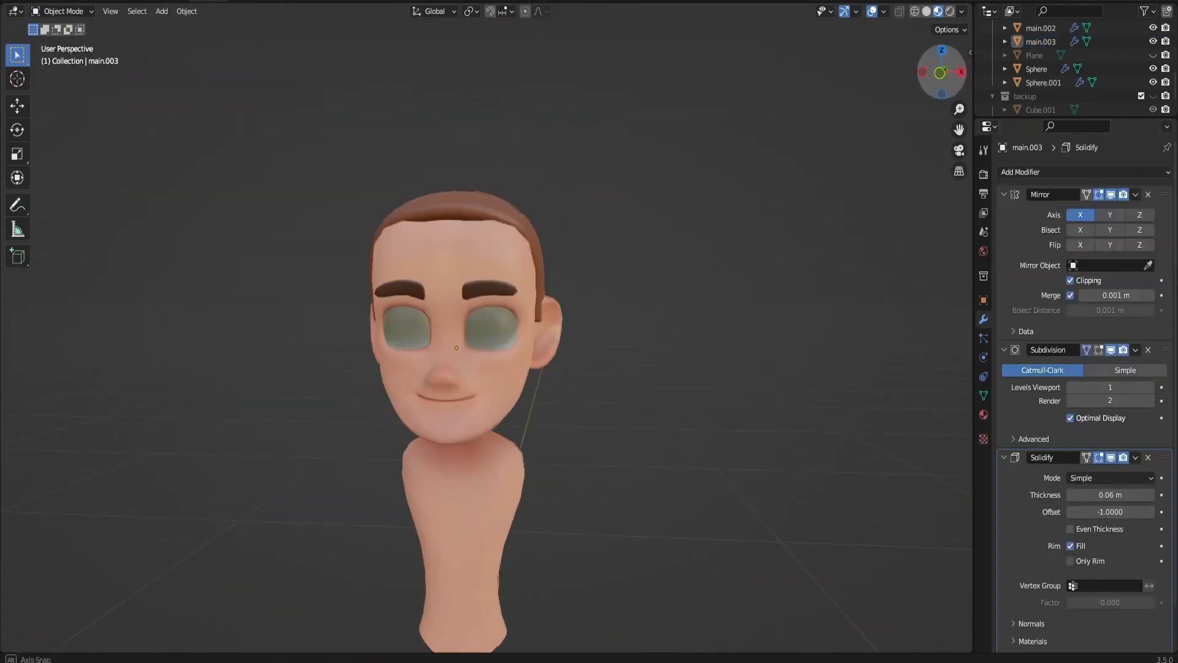
left_click_drag(942, 74, 985, 80)
scroll(932, 80, "up", 2)
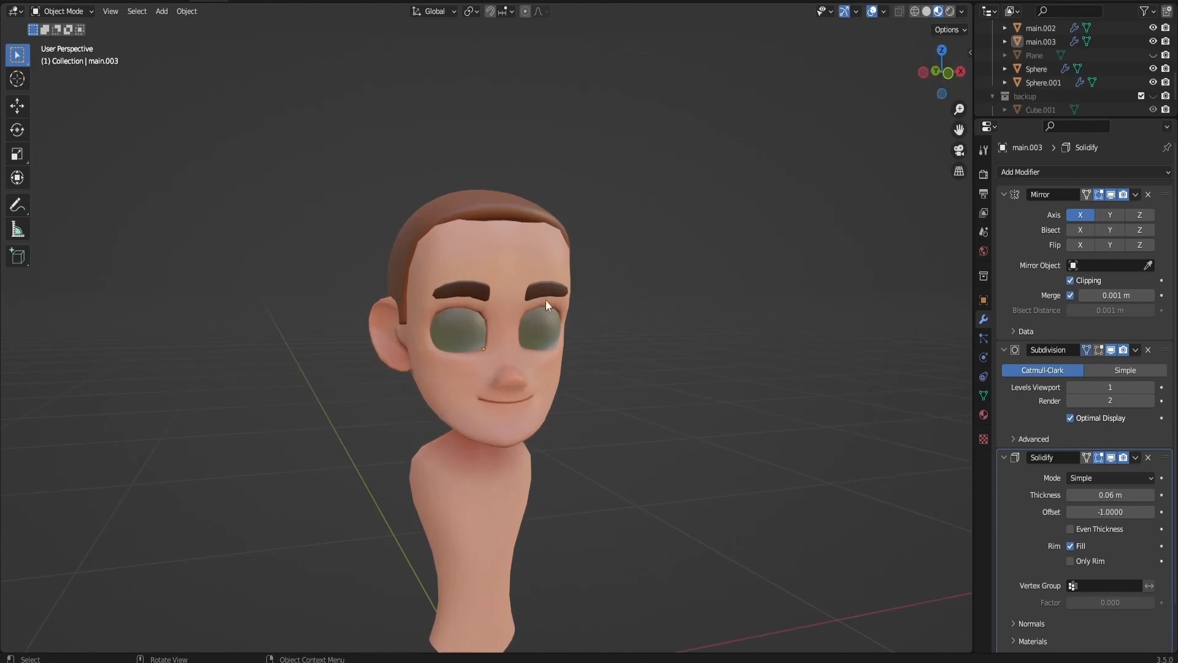
left_click(546, 297)
left_click(981, 417)
left_click(1117, 371)
left_click(1151, 310)
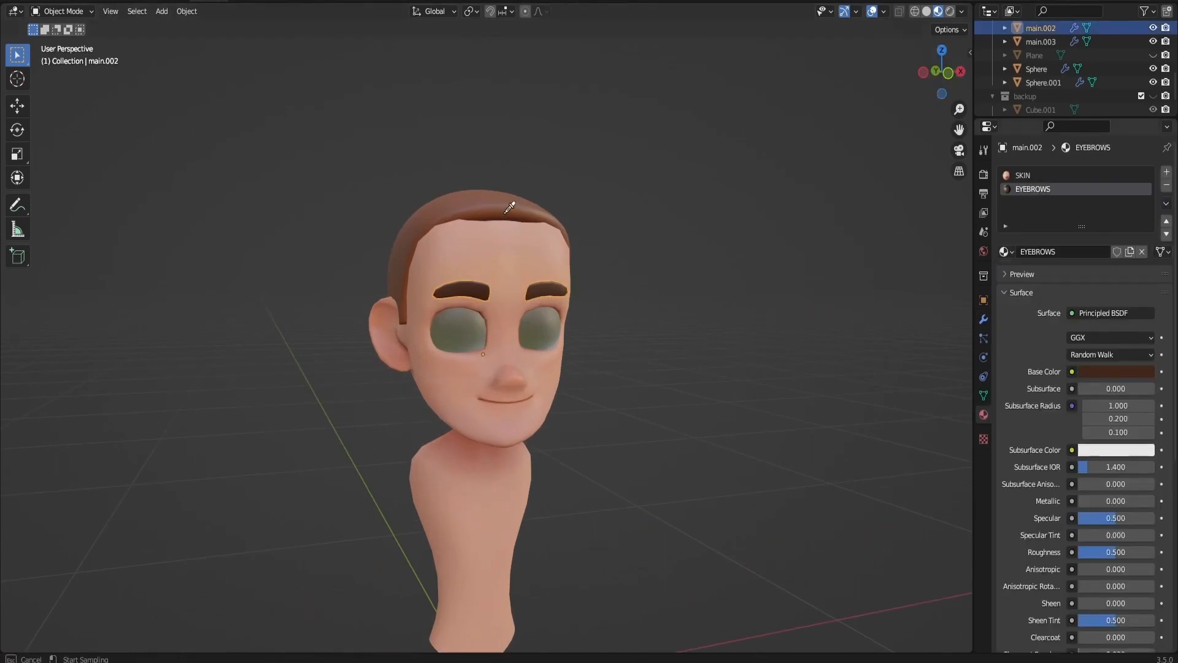
left_click(483, 354)
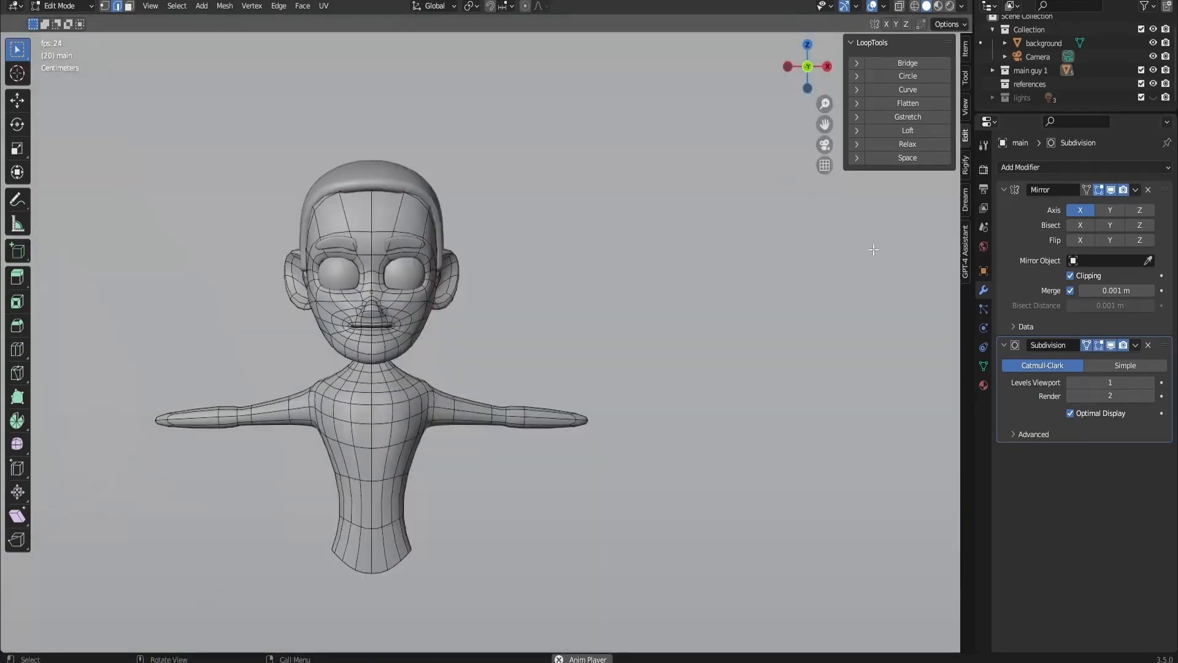
- Turn off the body's Subdivision display in the viewport and add a loop cut across the crotch strip, moving it down
left_click(1111, 345)
scroll(373, 391, "up", 5)
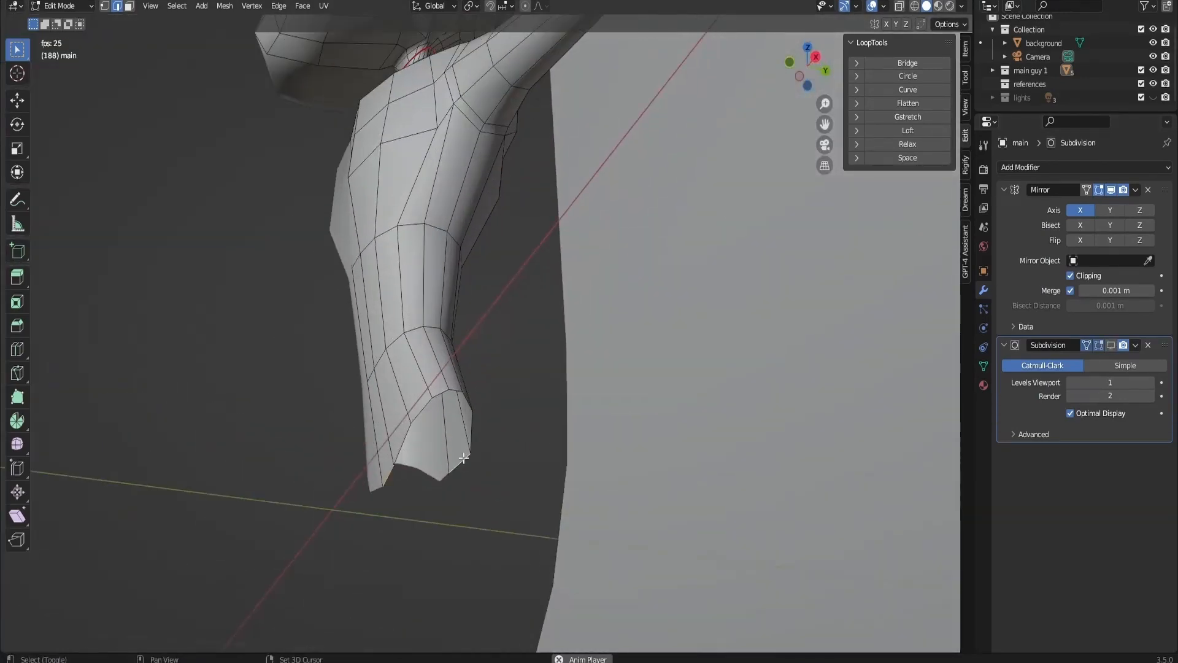
key("ctrl+r")
left_click(422, 465)
key("g")
left_click(426, 496)
- Bevel the new crotch loop with 2 segments and move the crotch edges to shape the leg opening
key("ctrl+b")
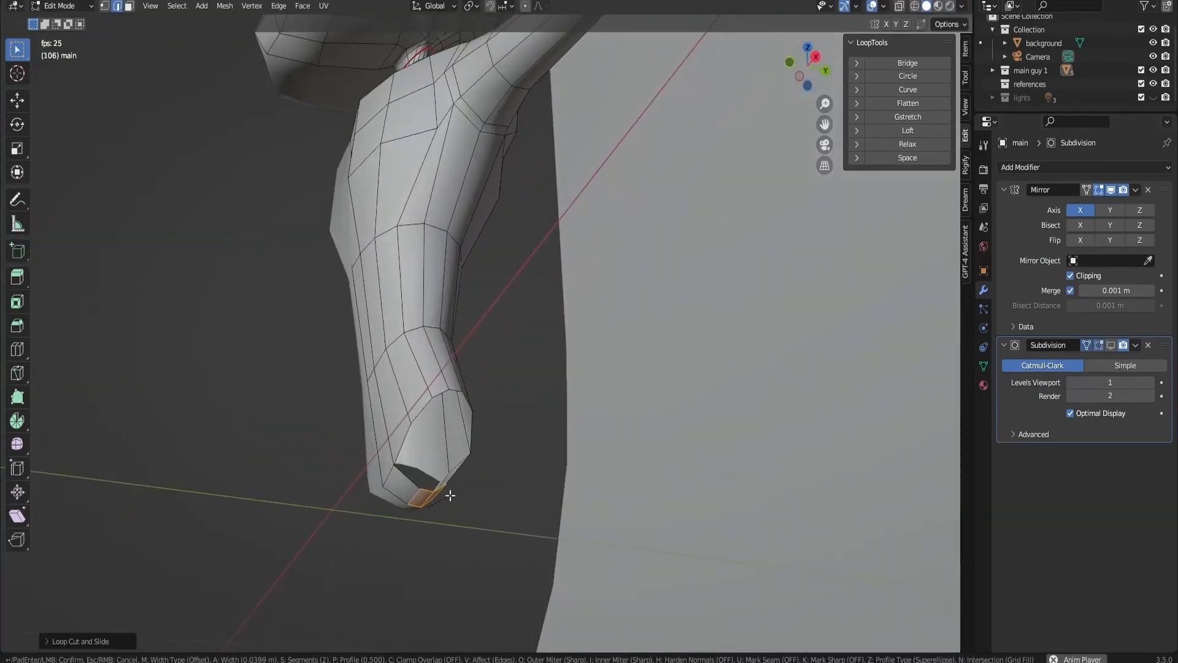
left_click(450, 495)
key("g")
left_click(450, 495)
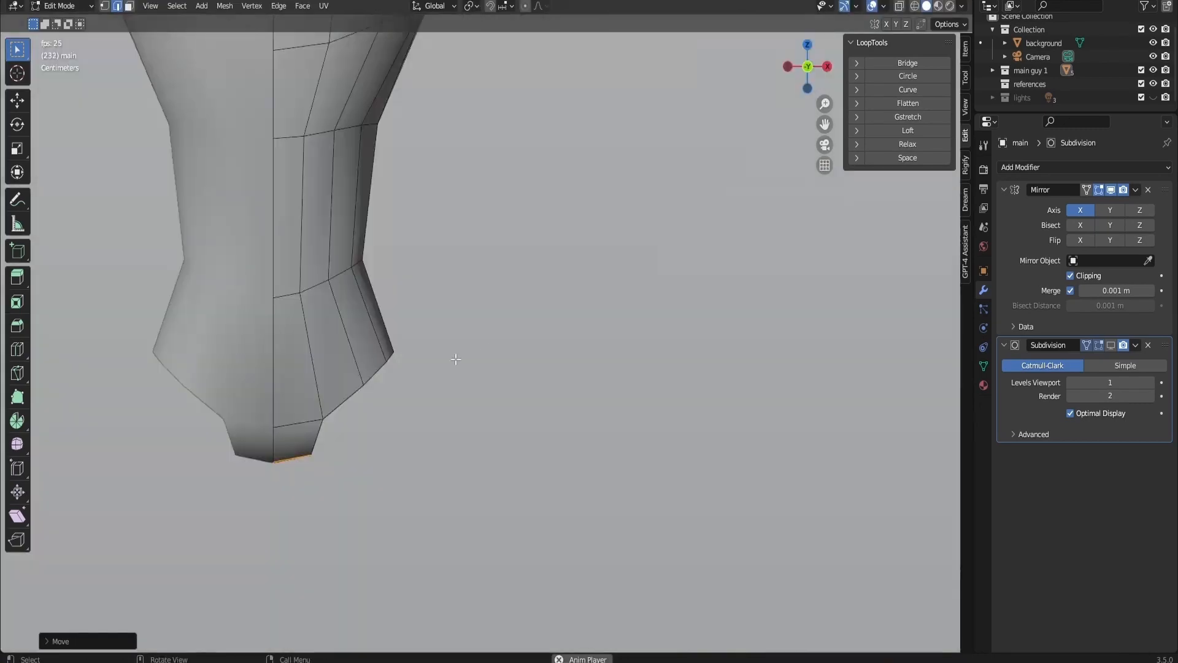
scroll(455, 356, "down", 3)
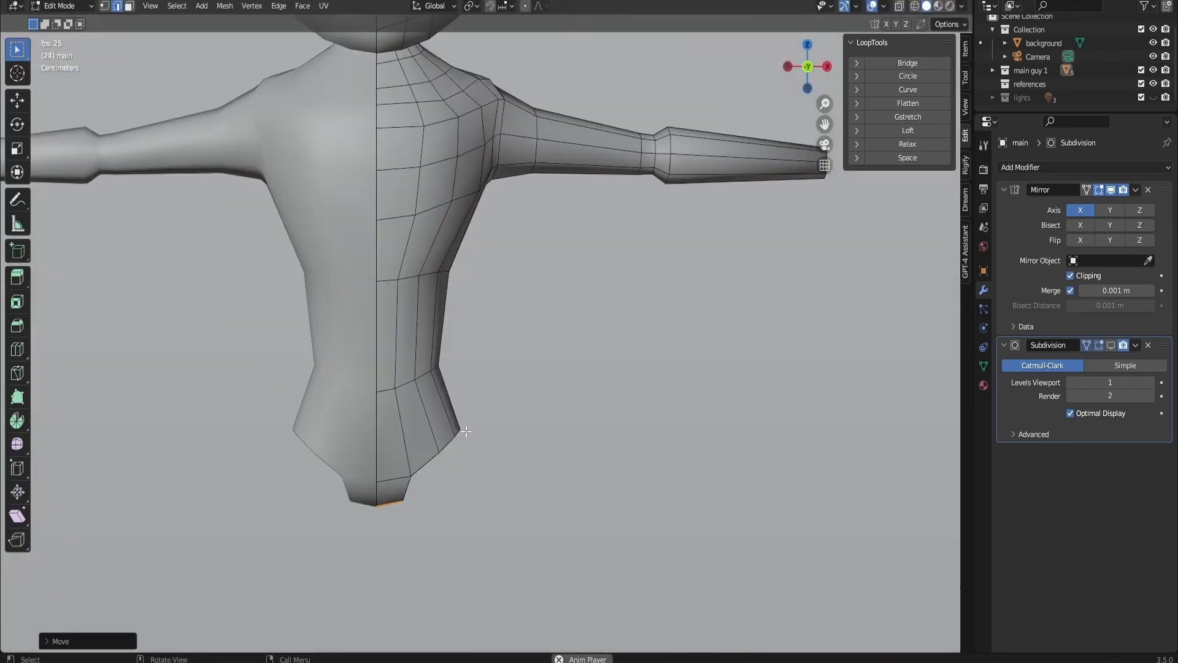
left_click(525, 6)
key("g")
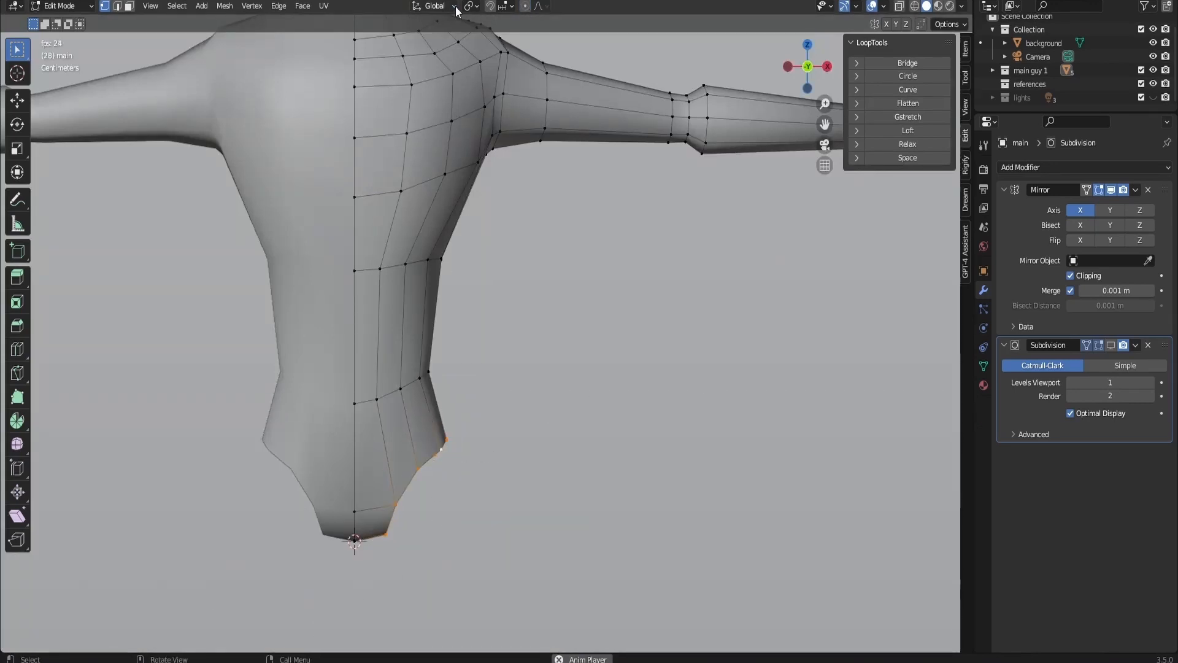
- Set Cursor orientation with a 3D Cursor pivot at the crotch, and extrude and rotate the leg-opening loop around it
left_click(457, 11)
left_click(440, 117)
left_click(472, 7)
left_click(482, 57)
key("e")
right_click(473, 442)
key("r")
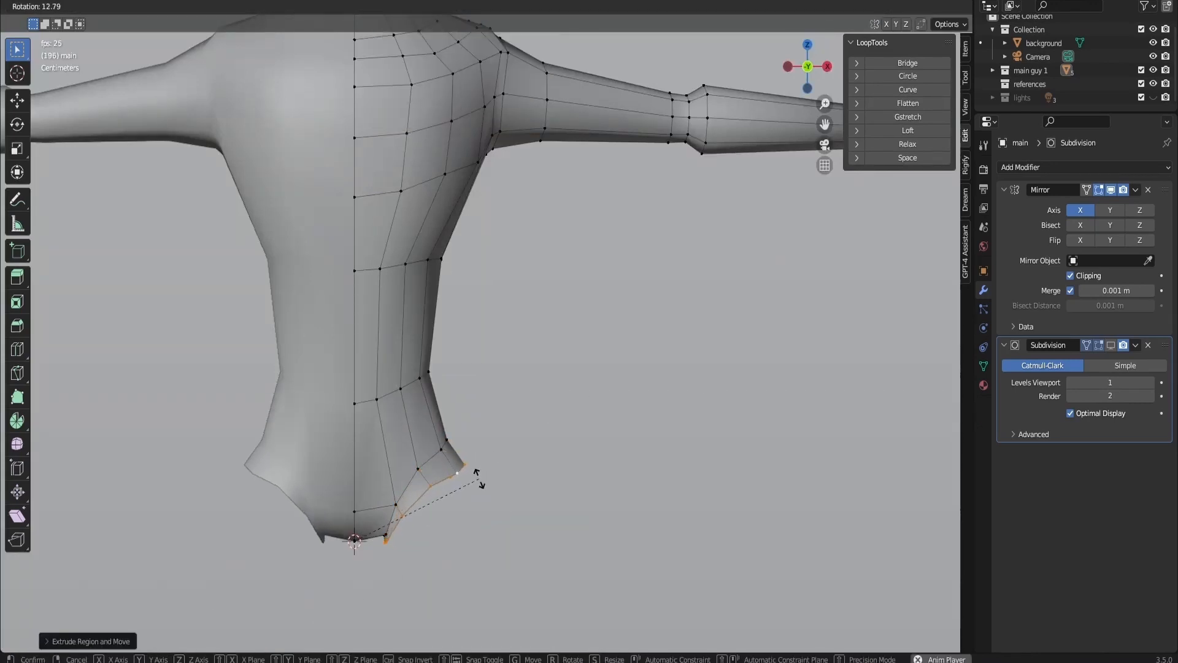
left_click(472, 467)
- Extrude and rotate the leg loop again to form the upper thigh, and relax and level its lower border
key("e")
key("r")
left_click(481, 550)
left_click(925, 145)
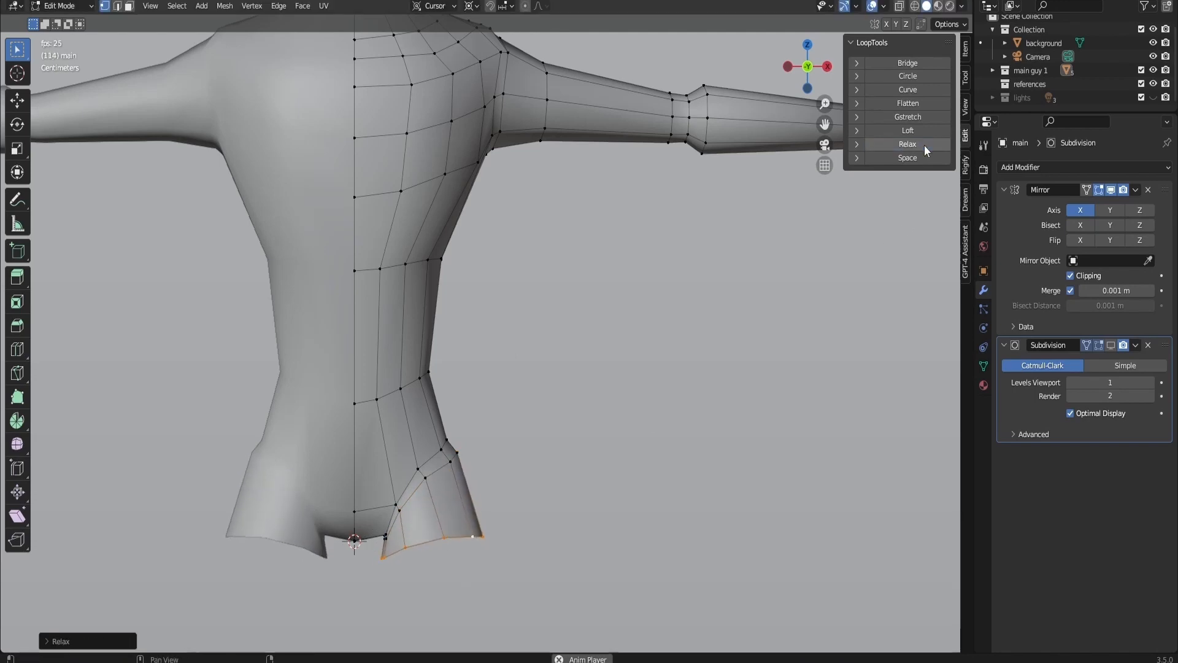
left_click(924, 145)
key("r")
left_click(550, 513)
- Extrude the thigh's lower loop straight down along Z
scroll(462, 453, "down", 1)
key("e")
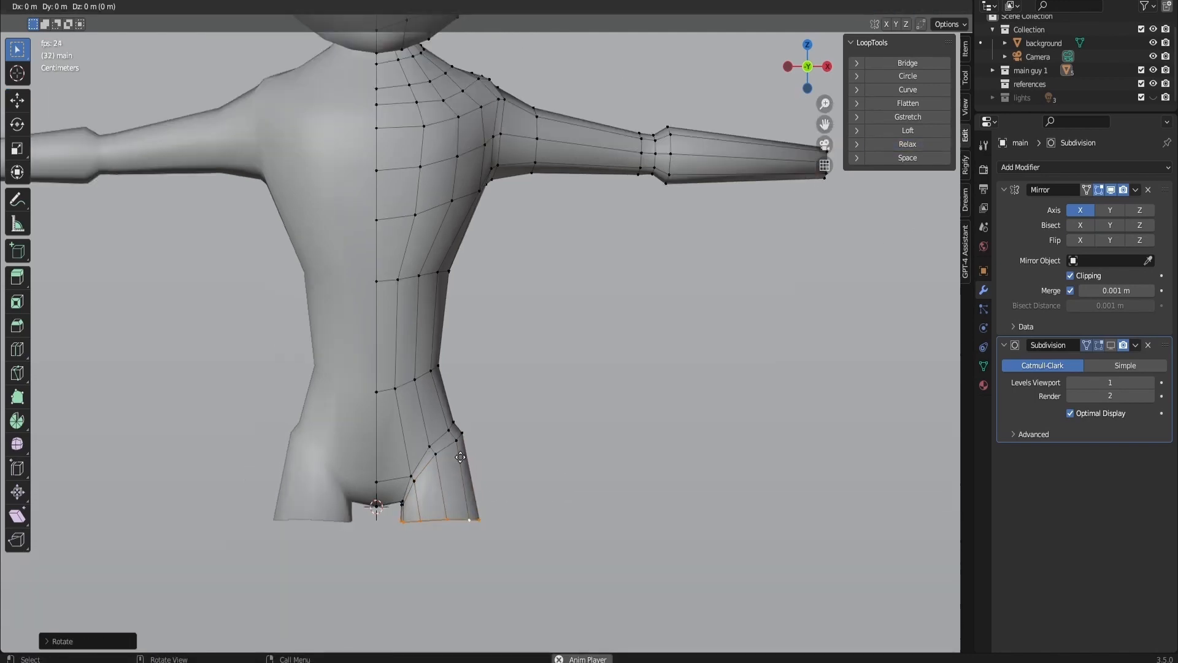
key("z")
left_click(459, 533)
- Switch back to Global orientation with a different pivot, scale the lower thigh loop and move it down along Z
scroll(459, 532, "down", 1)
left_click(439, 7)
left_click(440, 23)
left_click(472, 7)
left_click(482, 24)
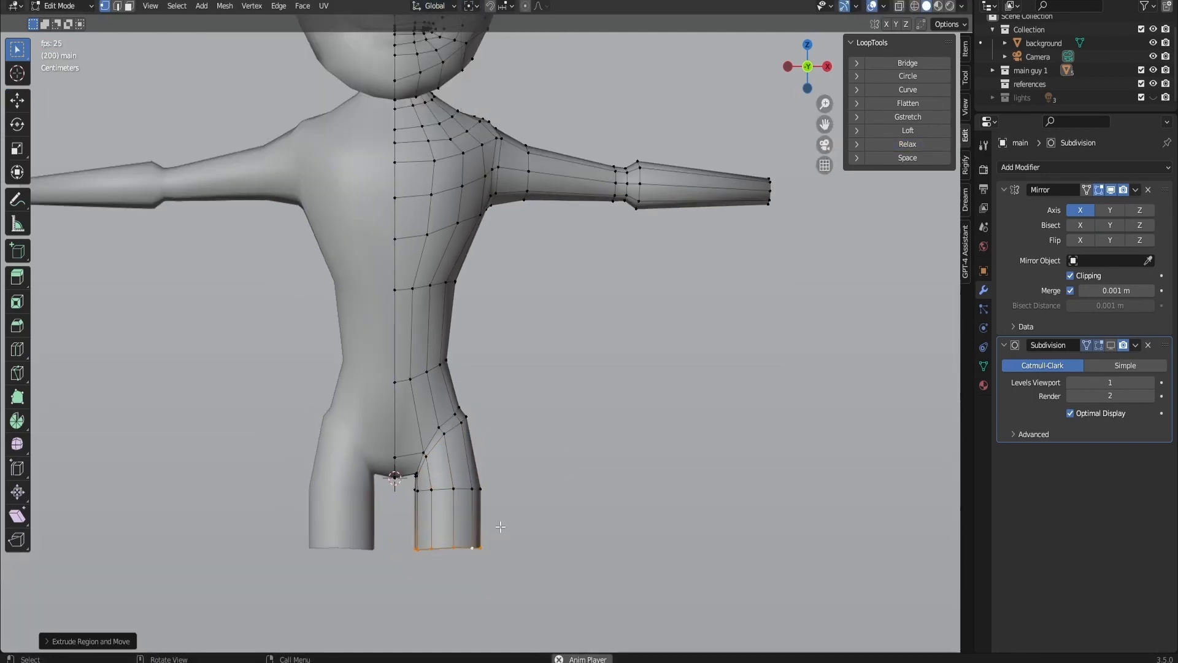
key("s")
left_click(496, 535)
scroll(491, 522, "down", 2)
key("g")
key("z")
left_click(478, 498)
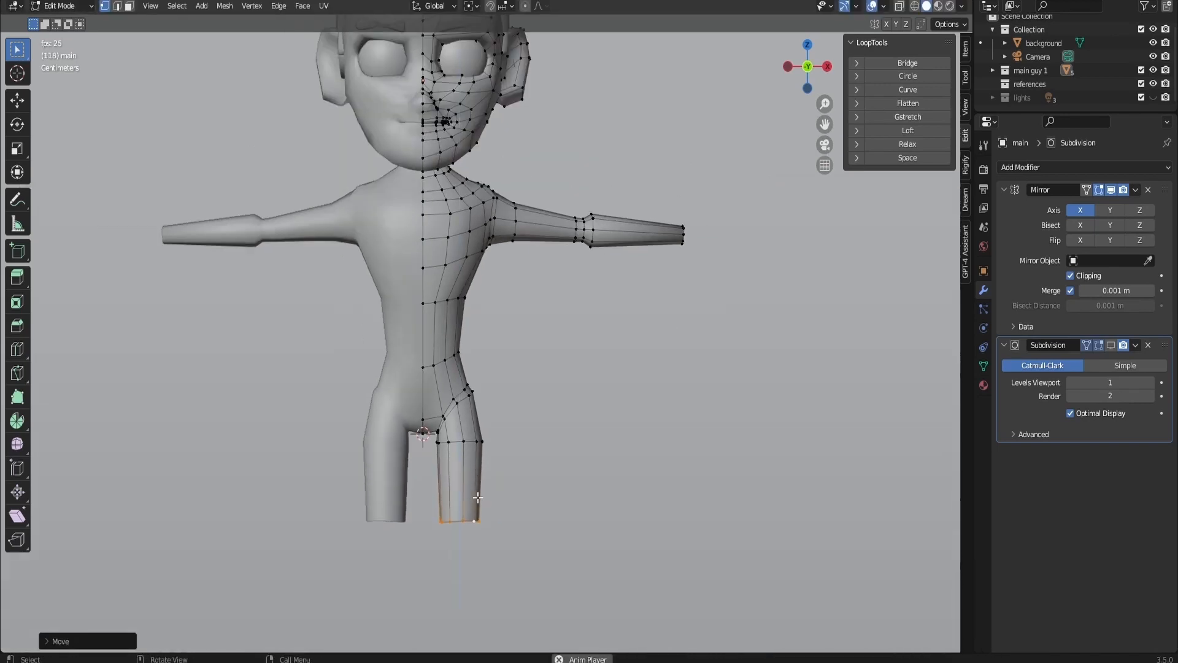
- Extrude the lower leg loop down along Z to form the knee band and scale the new loop up slightly
key("e")
key("z")
left_click(479, 520)
key("s")
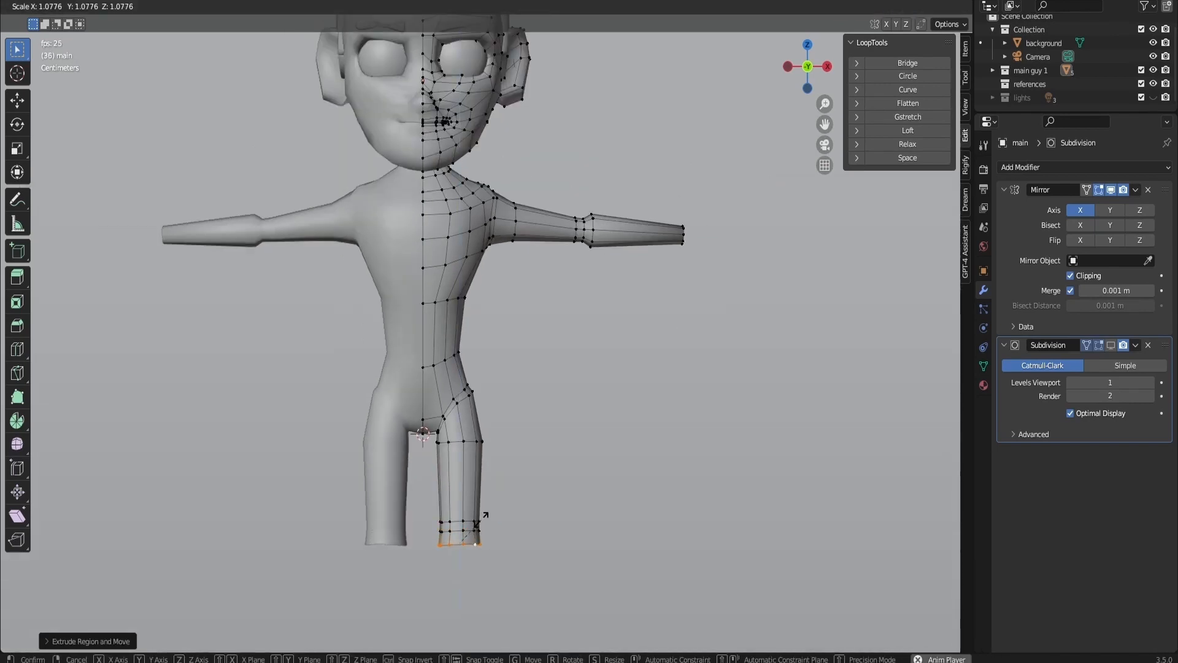
left_click(487, 514)
- Extrude the loop below the knee down along Z to form the shin
key("e")
key("z")
left_click(481, 605)
scroll(481, 605, "down", 1)
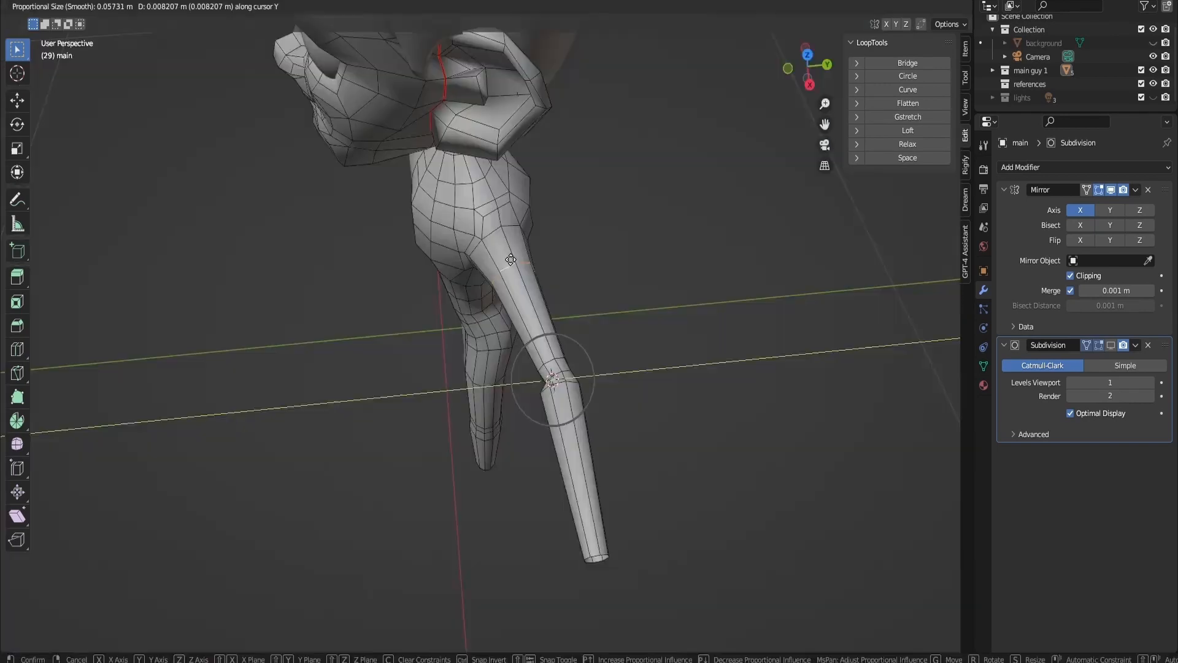
- Move the elbow loop, and in side view the knee loop forward, along Y with proportional editing
left_click(591, 263)
key("KP_3")
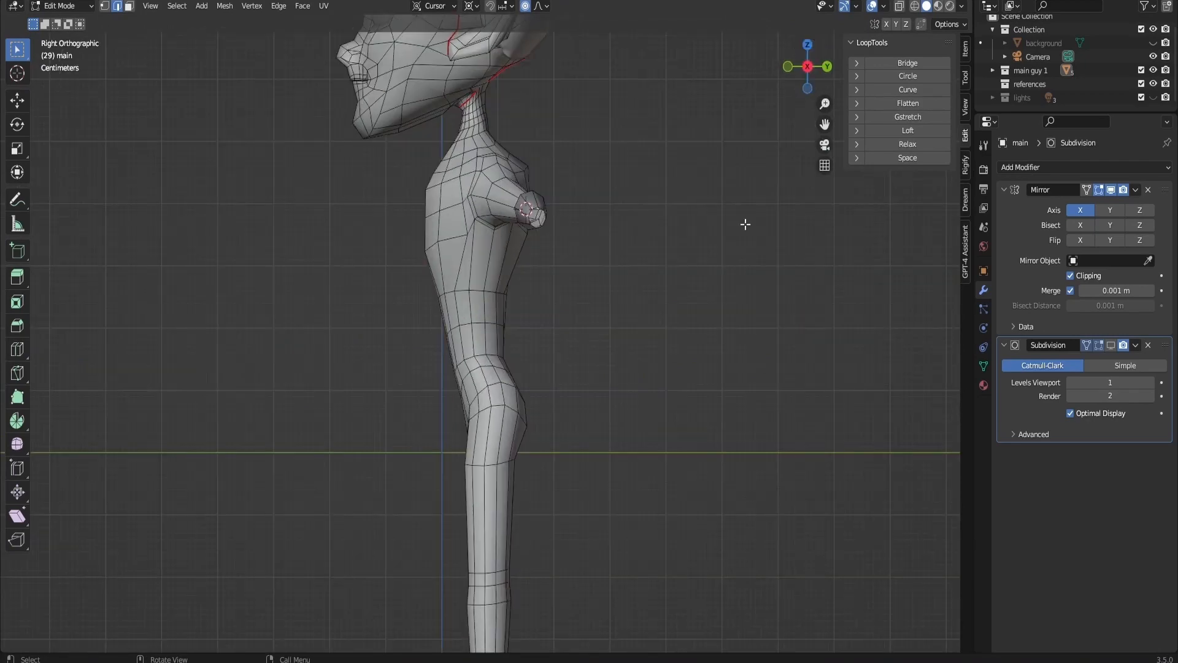
scroll(747, 223, "up", 2)
key("g")
key("y")
left_click(505, 466)
scroll(624, 255, "down", 4)
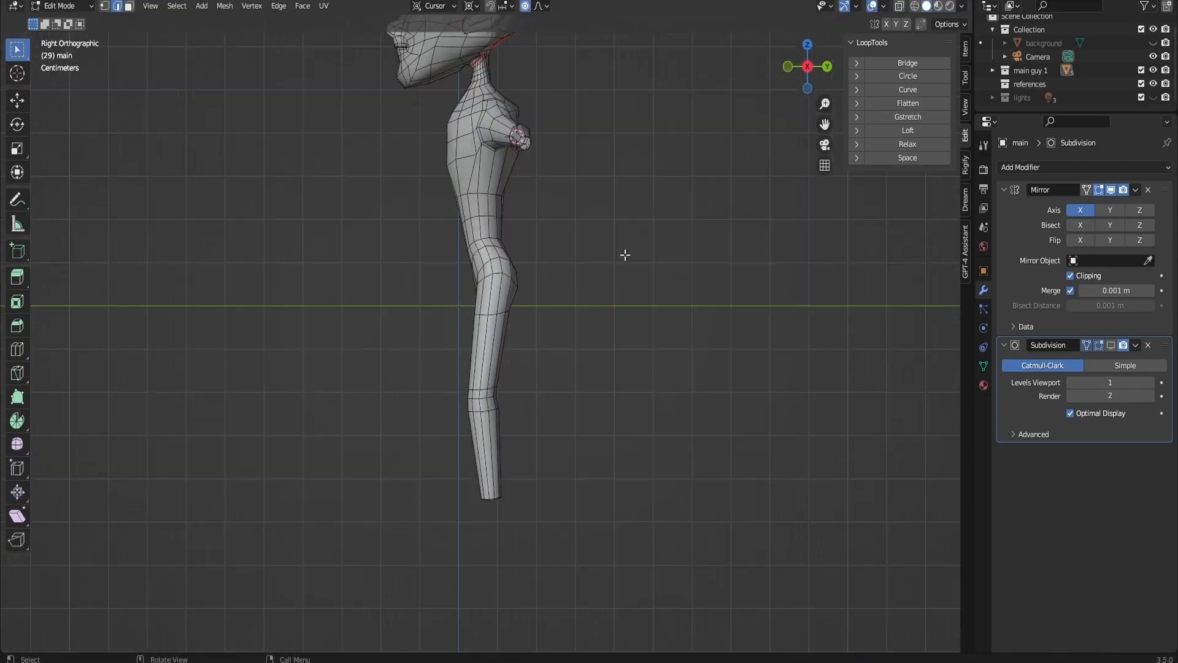
- Set the transform orientation back to Global and change the transform pivot point
middle_click_drag(623, 256, 694, 264)
left_click_drag(825, 125, 825, 282)
left_click(540, 6)
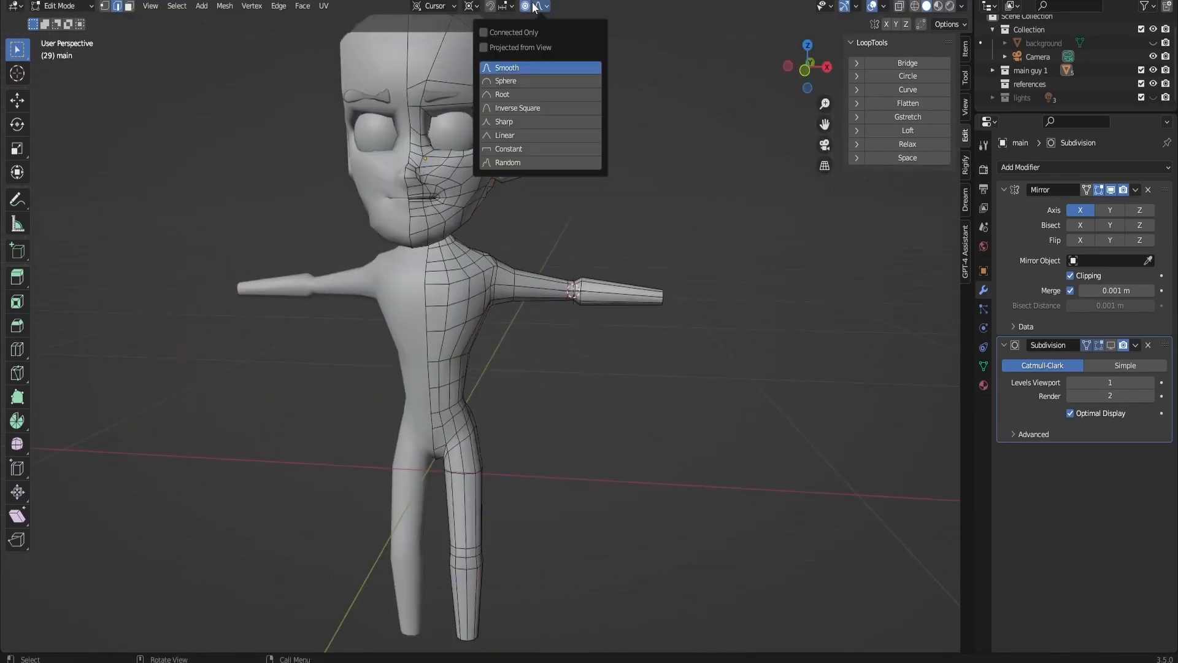
left_click(436, 6)
left_click(436, 52)
left_click(471, 6)
left_click(482, 38)
scroll(597, 208, "down", 1)
middle_click_drag(597, 209, 620, 246)
- Snap the 3D cursor to the world origin
key("KP_1")
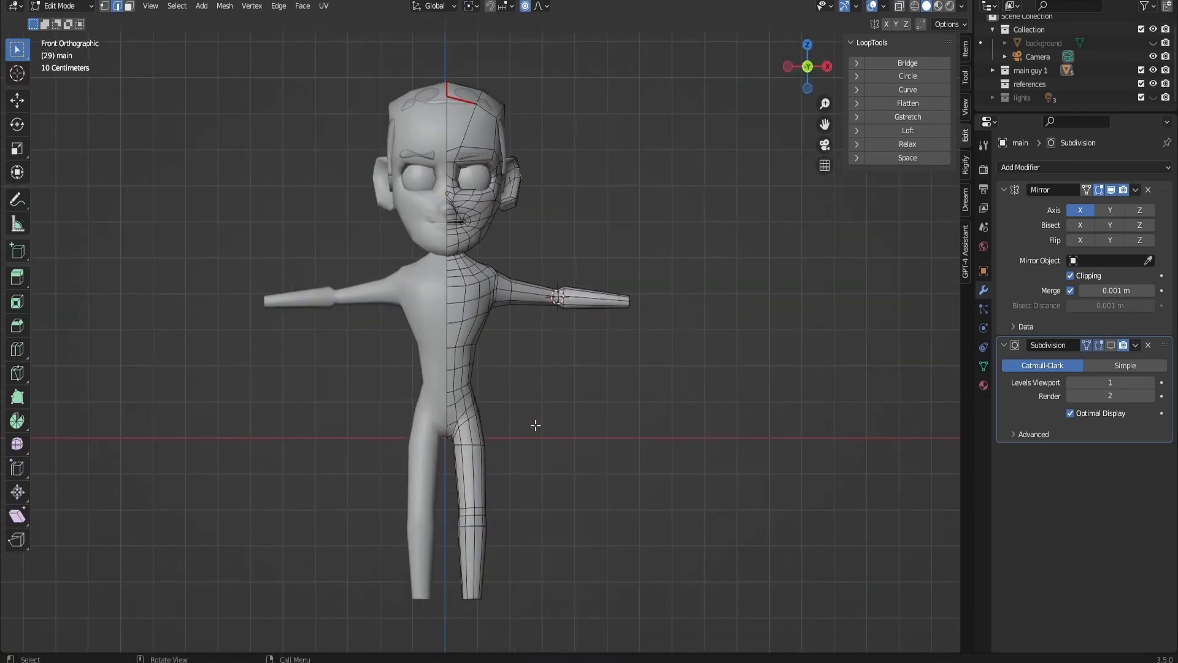
scroll(532, 412, "up", 1)
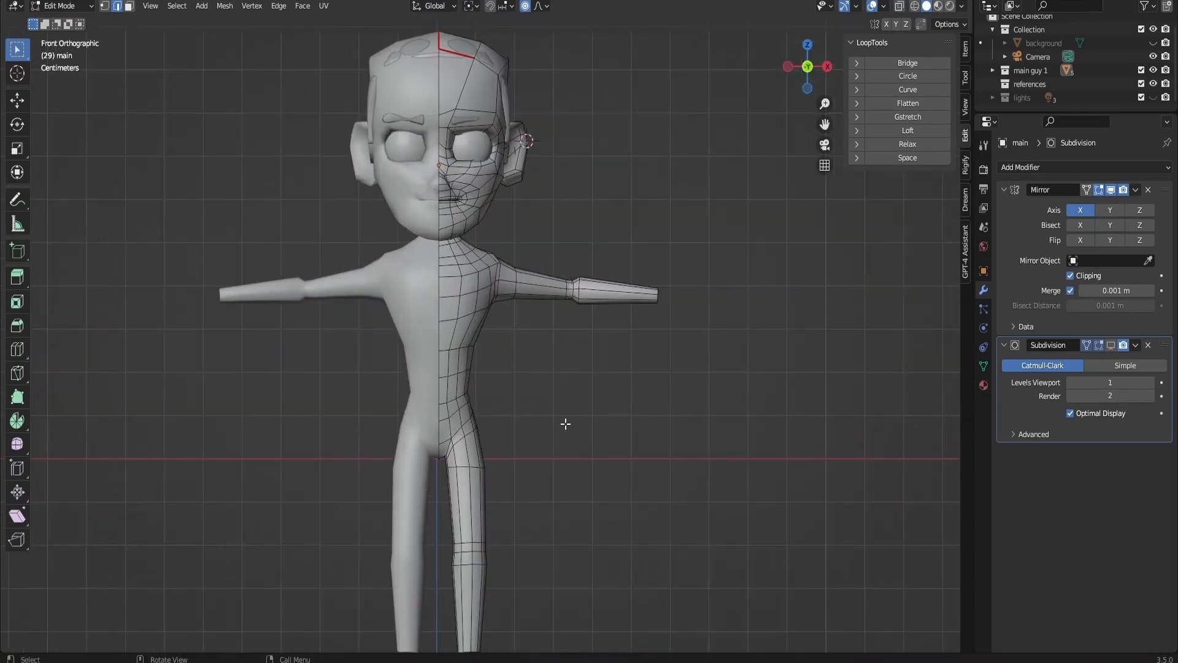
key("shift+s")
left_click(522, 433)
scroll(530, 419, "down", 2)
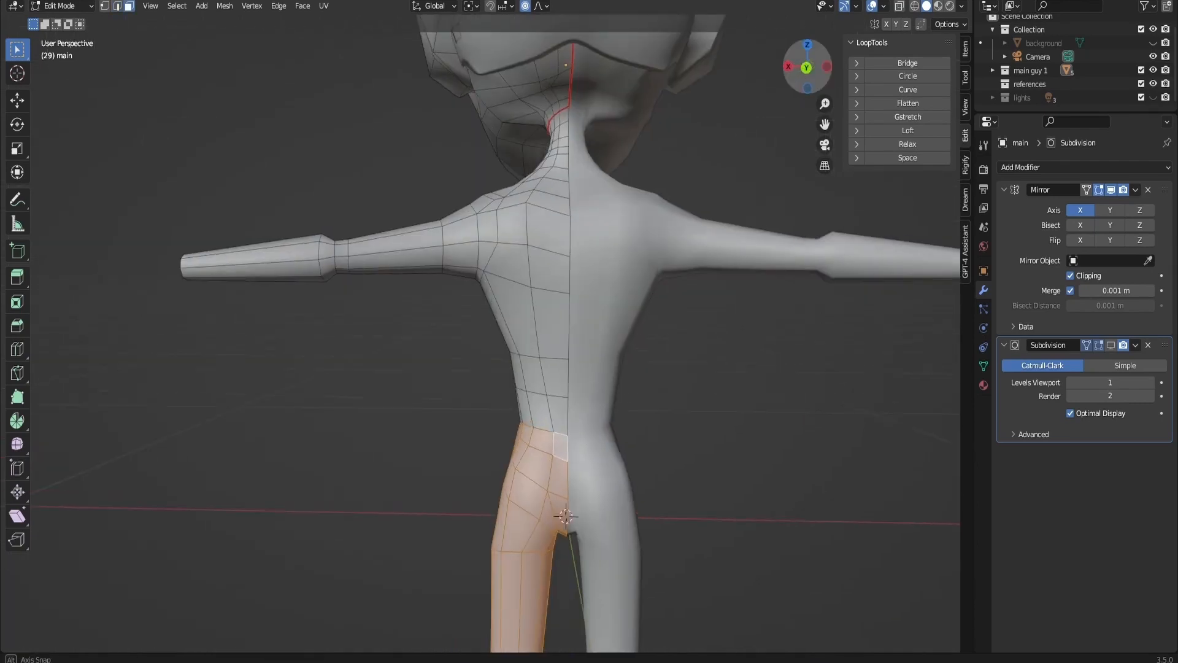
- Duplicate the selected hip and leg faces in place and separate them into their own object
scroll(669, 326, "down", 2)
key("KP_1")
scroll(669, 326, "down", 1)
key("shift+d")
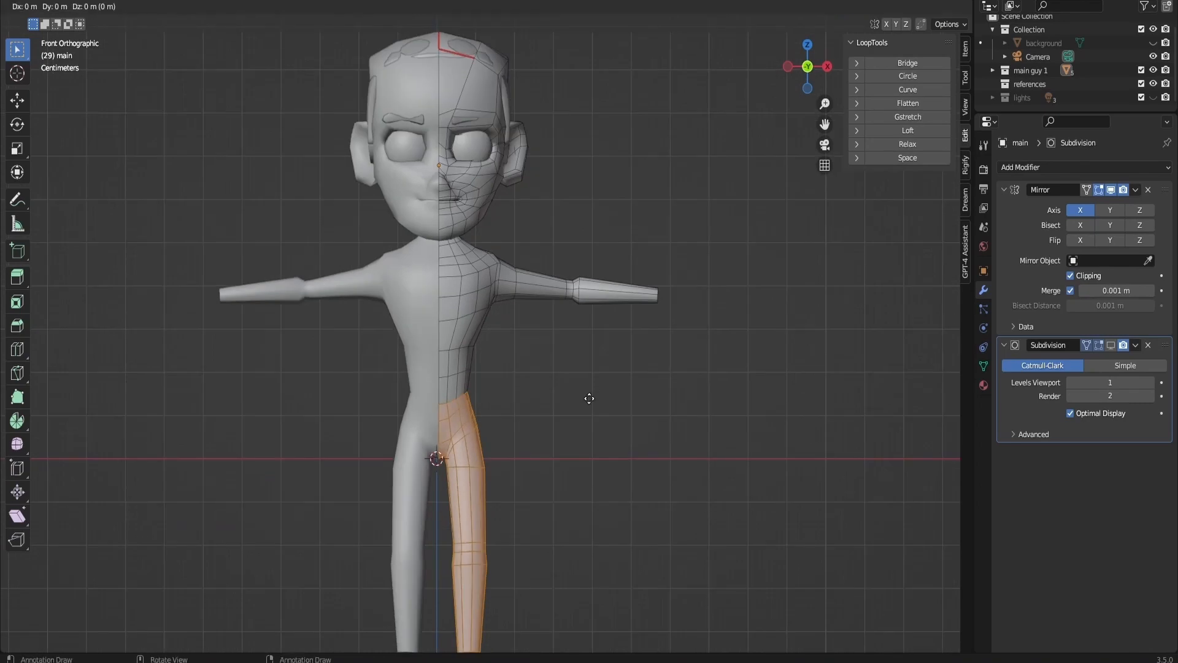
right_click(589, 399)
key("p")
left_click(590, 399)
- Select the separated leg object and fatten all of its mesh outward by about 0.013 m with even thickness
key("Tab")
left_click(484, 460)
key("Tab")
key("a")
key("alt+s")
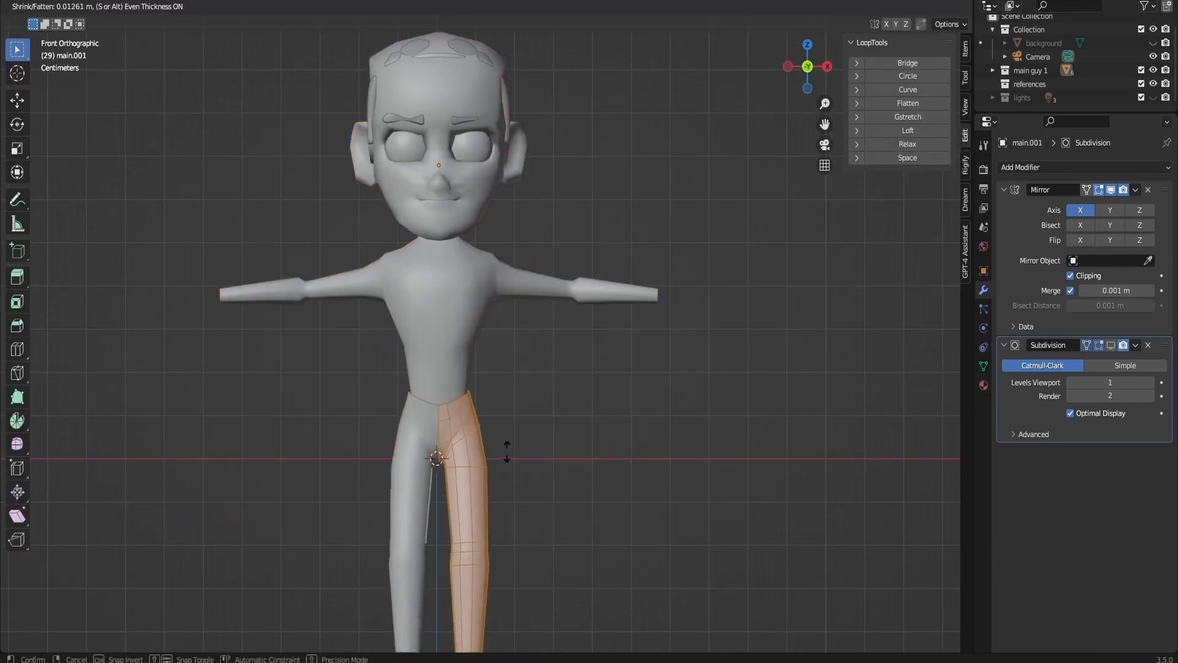
left_click(585, 399)
left_click(585, 399)
middle_click_drag(585, 399, 644, 362)
left_click(481, 507)
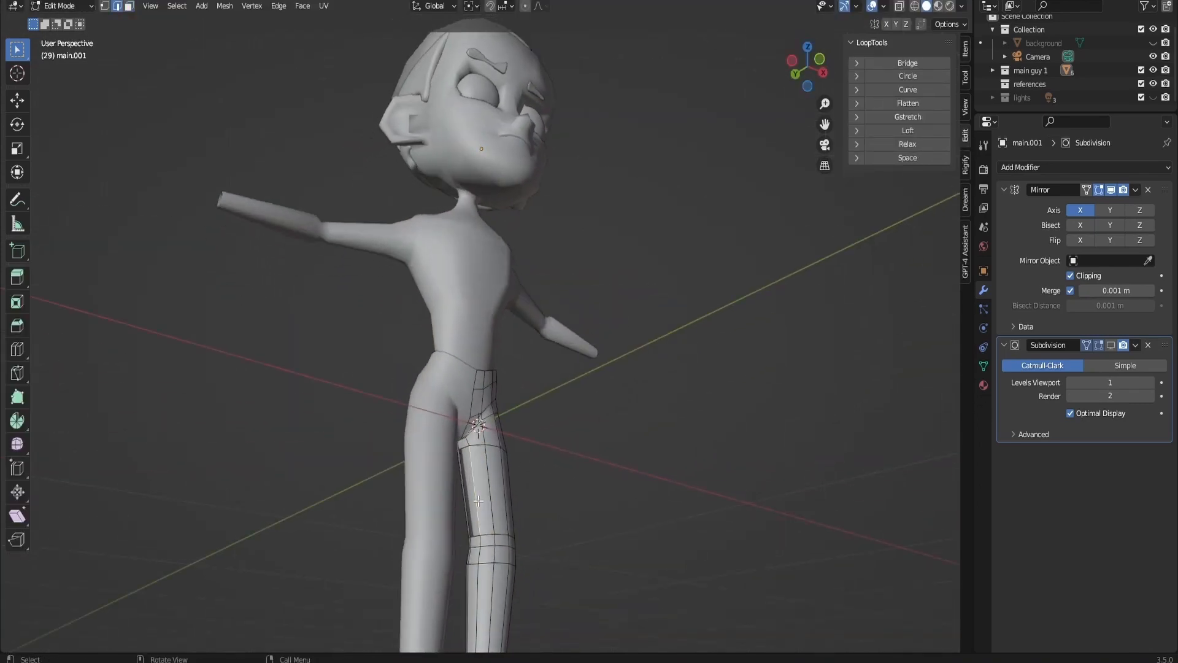
middle_click_drag(811, 95, 550, 433)
scroll(551, 433, "up", 4)
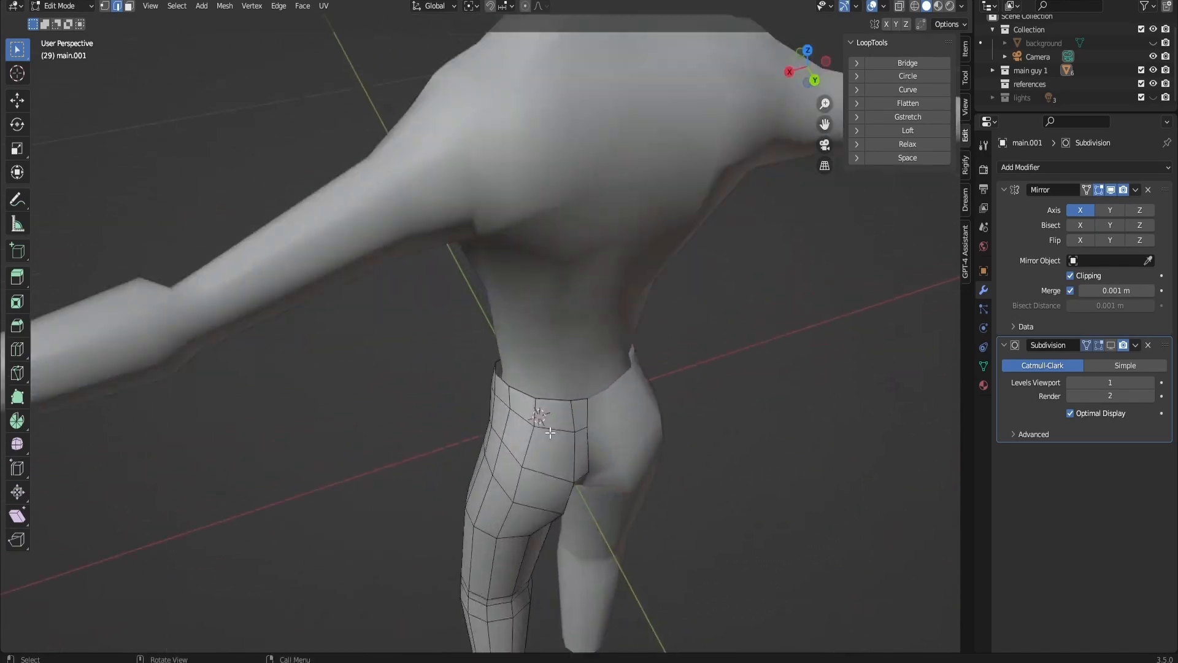
- Reposition the edges beside the trousers' back centre seam, from the waist down over the seat
key("g")
left_click(585, 463)
left_click(586, 420)
key("g")
left_click(578, 415)
key("g")
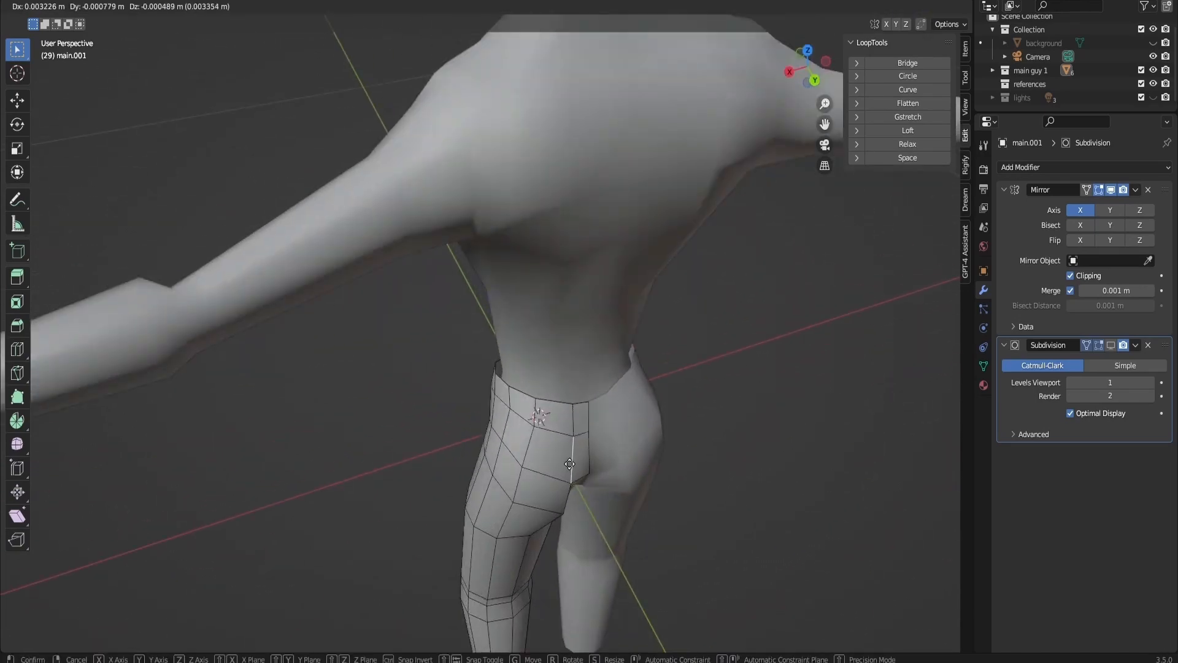
left_click(576, 459)
- Move individual vertices on the back of the trousers to reshape the lower seat next to the seam
left_click_drag(812, 78, 810, 8)
scroll(684, 379, "down", 3)
left_click(571, 522)
key("g")
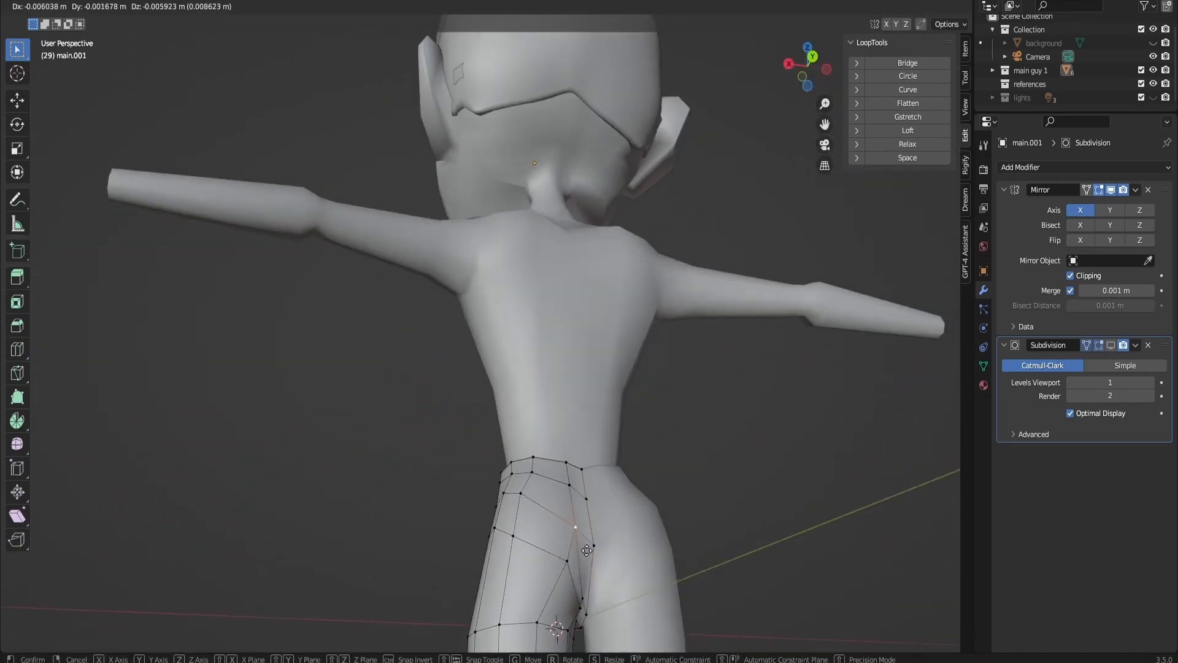
left_click(577, 527)
left_click(566, 563)
key("g")
left_click(564, 572)
- In front view, scale the trousers' waist vertices and shift the outer hip vertex, using proportional editing
left_click_drag(797, 66, 809, 75)
left_click(794, 68)
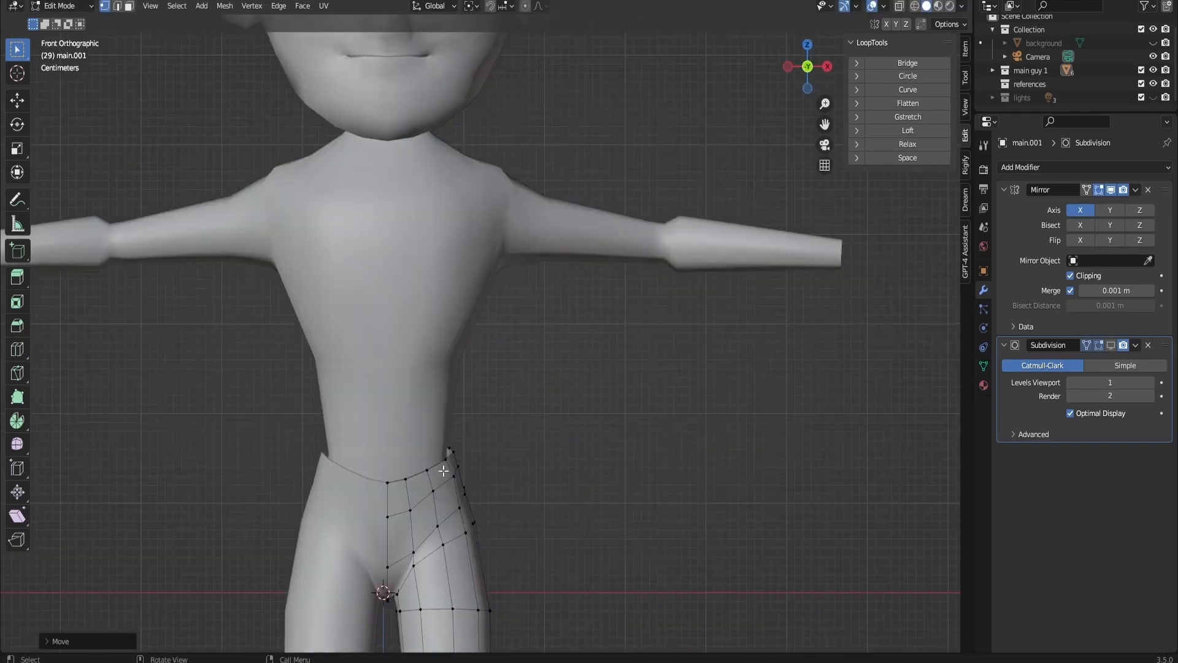
key("s")
left_click(480, 472)
left_click(497, 525)
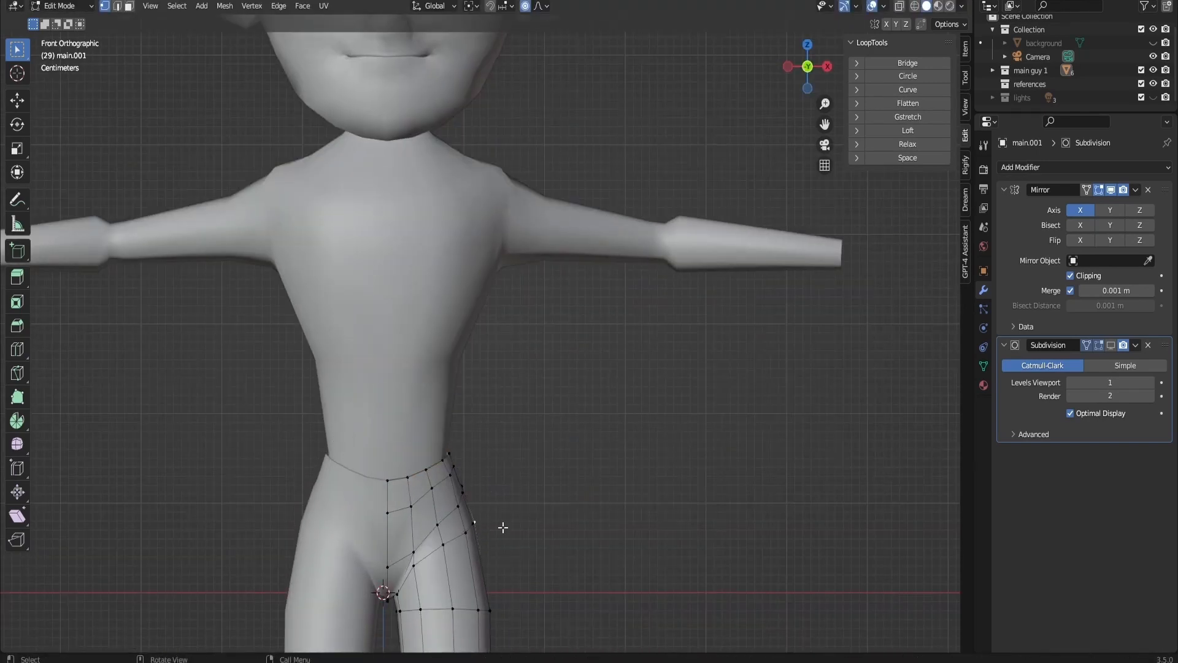
key("g")
left_click(491, 526)
- Reposition the trousers' vertices near the front crotch and inner thigh, sliding one along its edge
scroll(492, 526, "down", 3)
left_click(435, 504)
key("g")
left_click(438, 508)
left_click(447, 479)
key("g")
key("g")
left_click(448, 485)
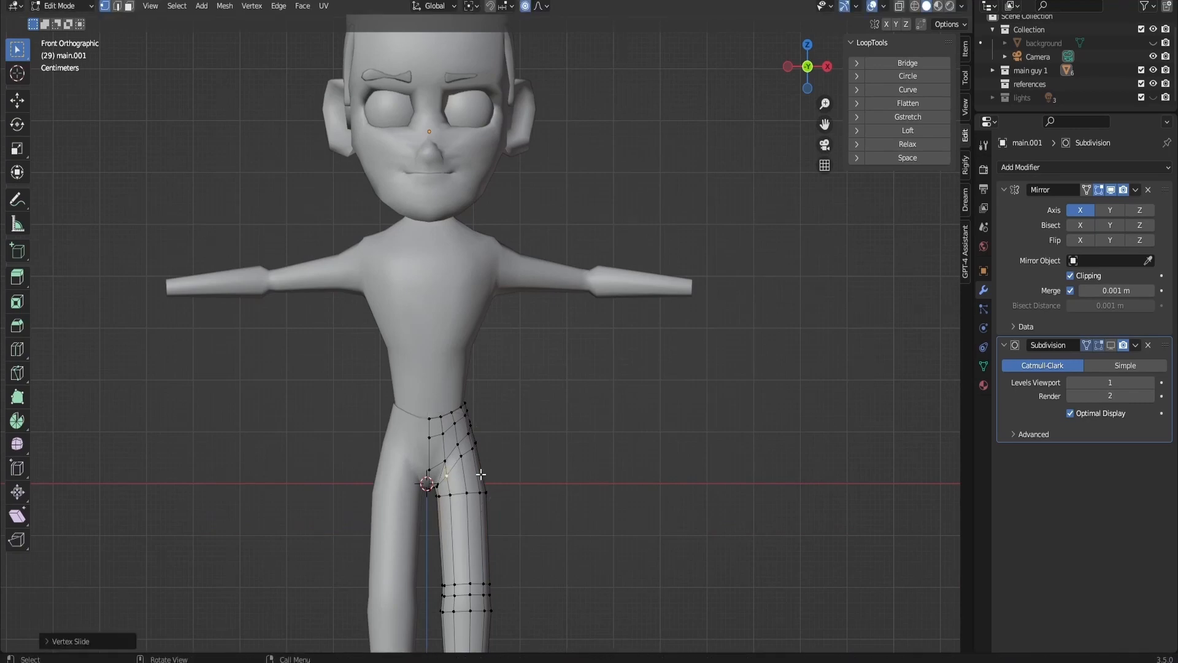
- Move the inner-thigh vertex beside the crotch by about 0.005 m along X, with a proportional size of about 0.007 m
scroll(437, 510, "up", 9)
left_click(424, 396)
key("g")
scroll(429, 401, "up", 7)
scroll(442, 395, "up", 11)
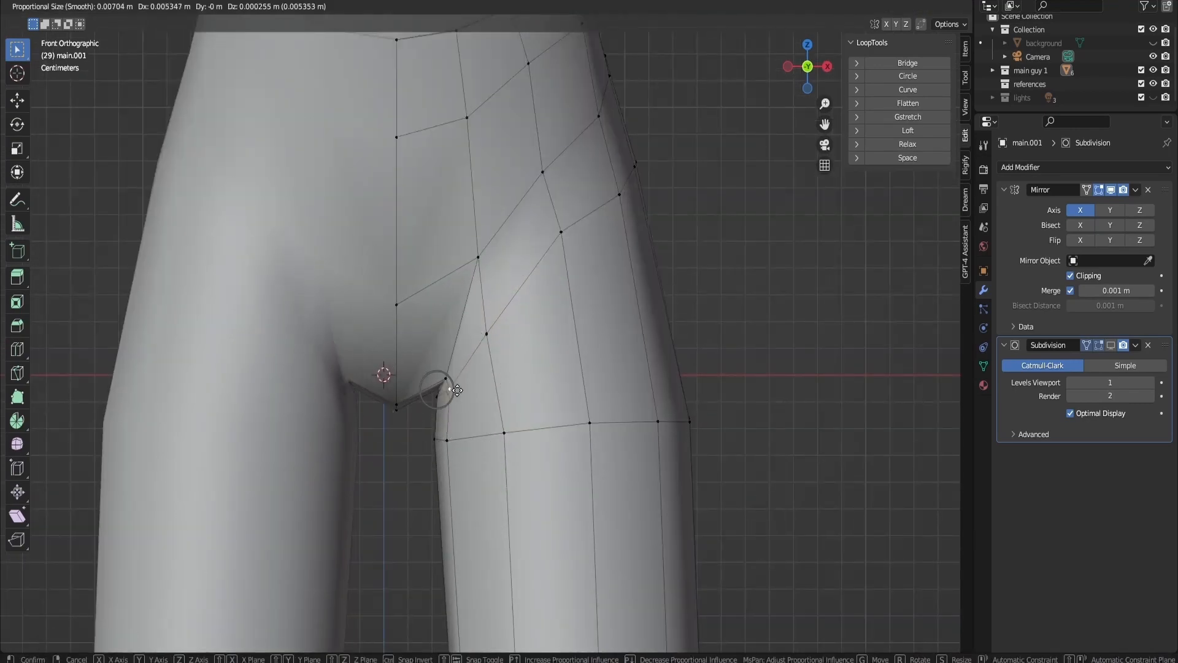
left_click(456, 389)
- Move the outer upper-thigh vertices of the trousers inward by about 0.003 m
left_click(682, 421)
key("g")
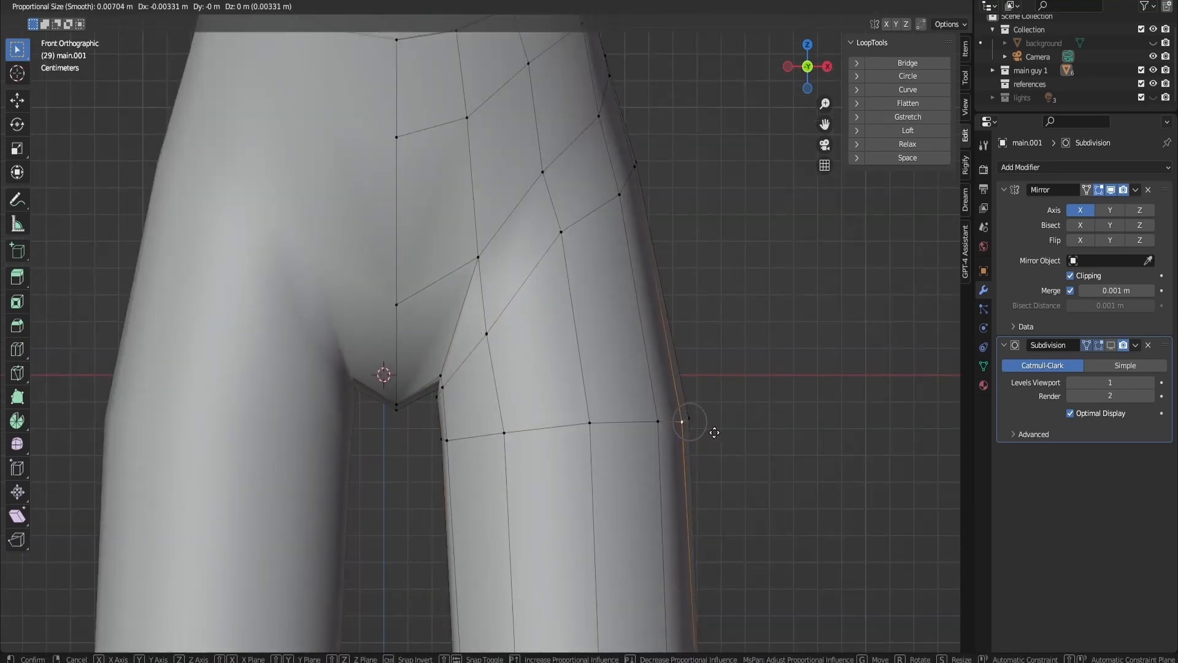
left_click(712, 433)
left_click(704, 432)
key("g")
left_click(705, 433)
- Move the vertex at the outer side of the trousers' waist edge to fit it to the body
scroll(694, 303, "down", 4)
middle_click_drag(694, 303, 694, 442, "shift")
scroll(773, 111, "up", 6)
middle_click_drag(620, 197, 627, 245)
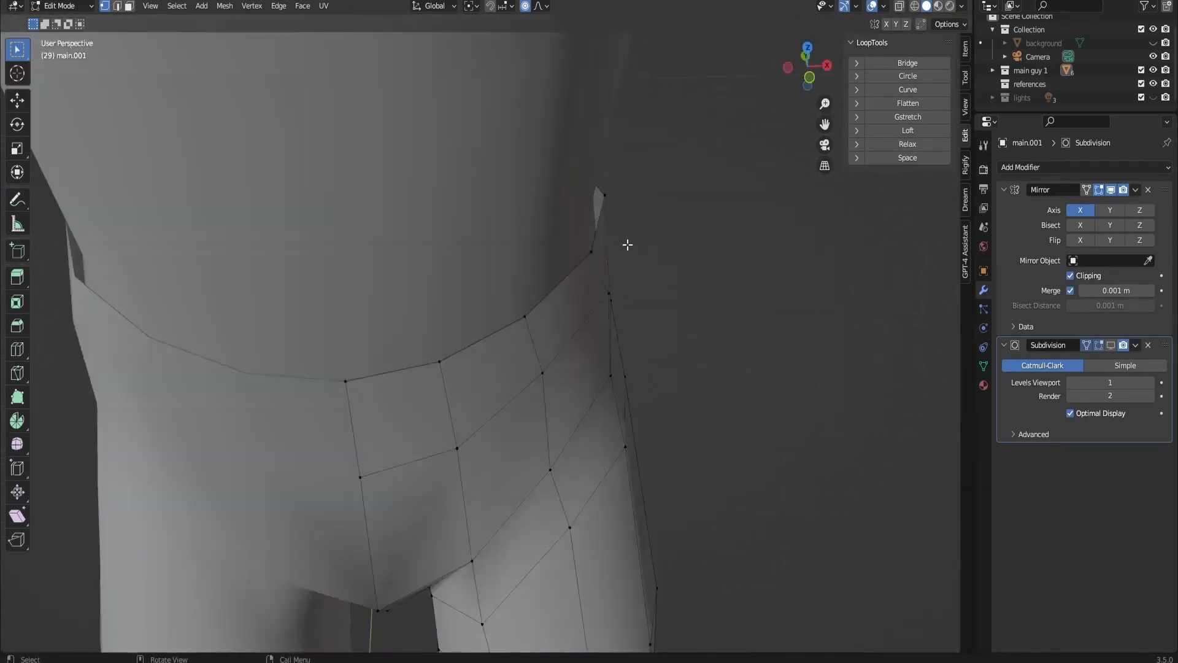
key("g")
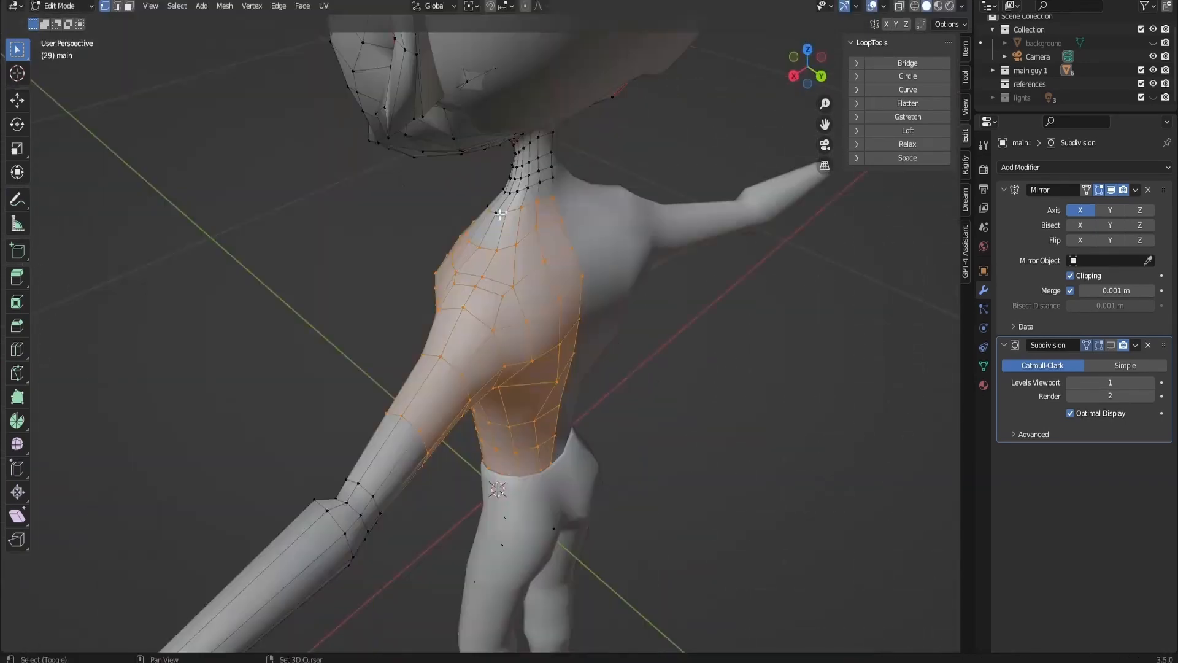
- Add the missing neck-base vertices to the body's torso and upper-arm selection, checking its coverage with X-ray
left_click(498, 213, "shift")
middle_click_drag(709, 106, 860, 80)
left_click(475, 199, "shift")
scroll(668, 304, "down", 2)
key("alt+z")
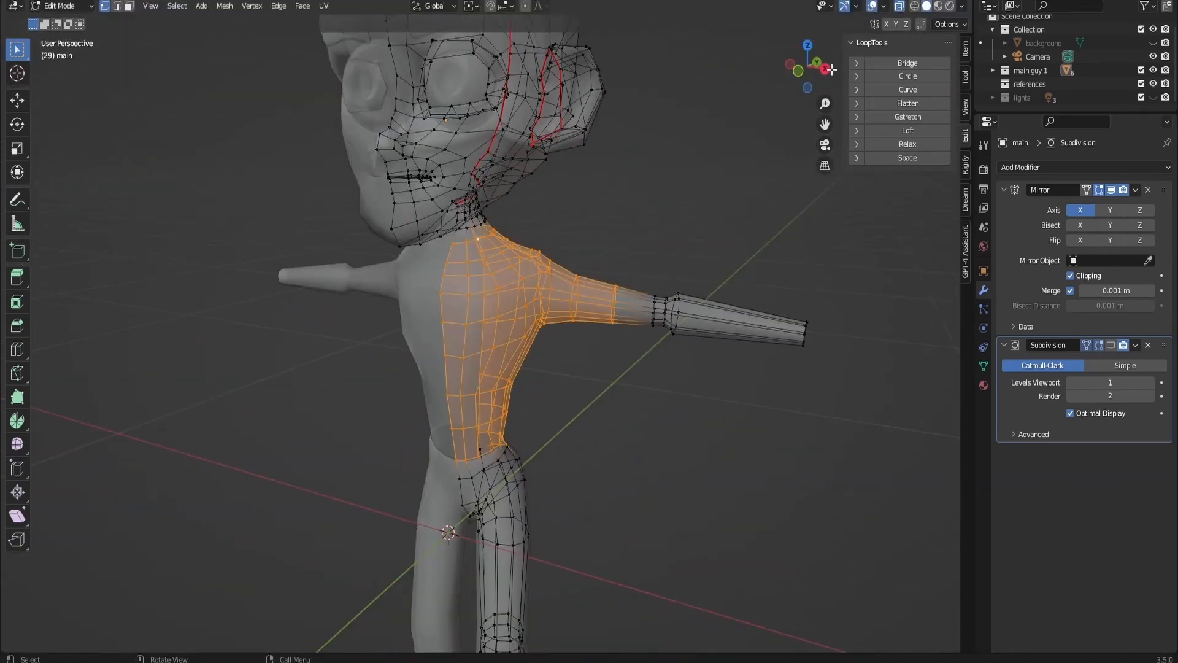
middle_click_drag(740, 461, 572, 470)
scroll(572, 469, "up", 2)
left_click(799, 68)
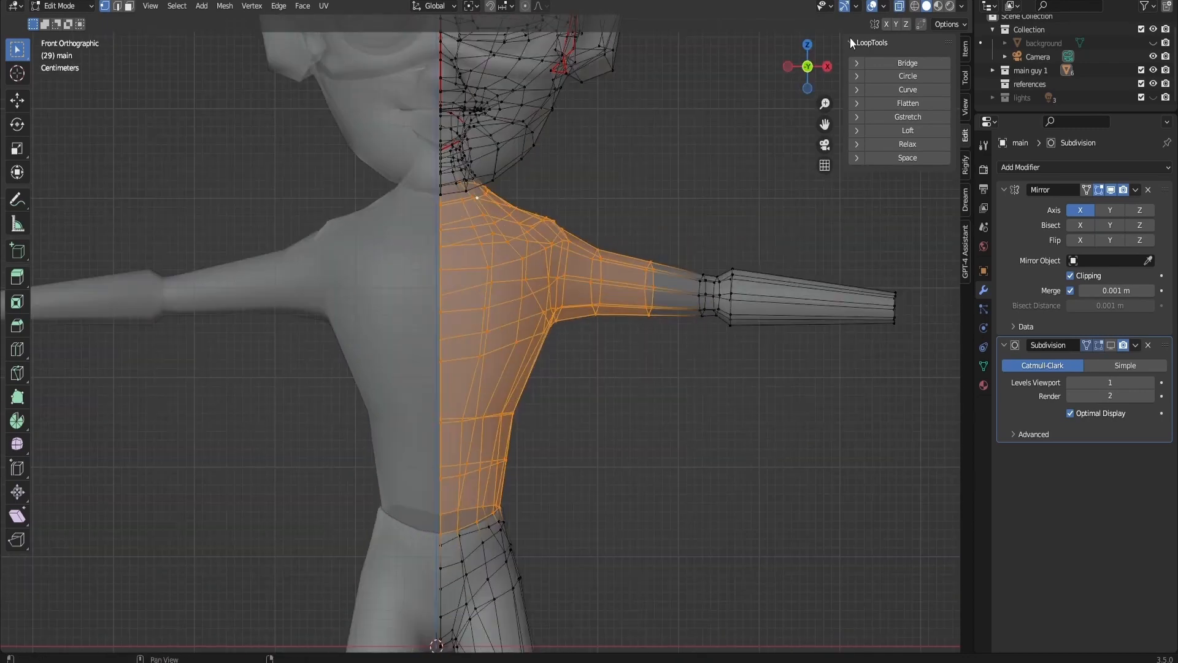
left_click(899, 7)
scroll(669, 227, "down", 1)
- Separate the selected torso and upper-arm faces into their own shirt object and select it
key("p")
left_click(646, 241)
key("Tab")
left_click(605, 285)
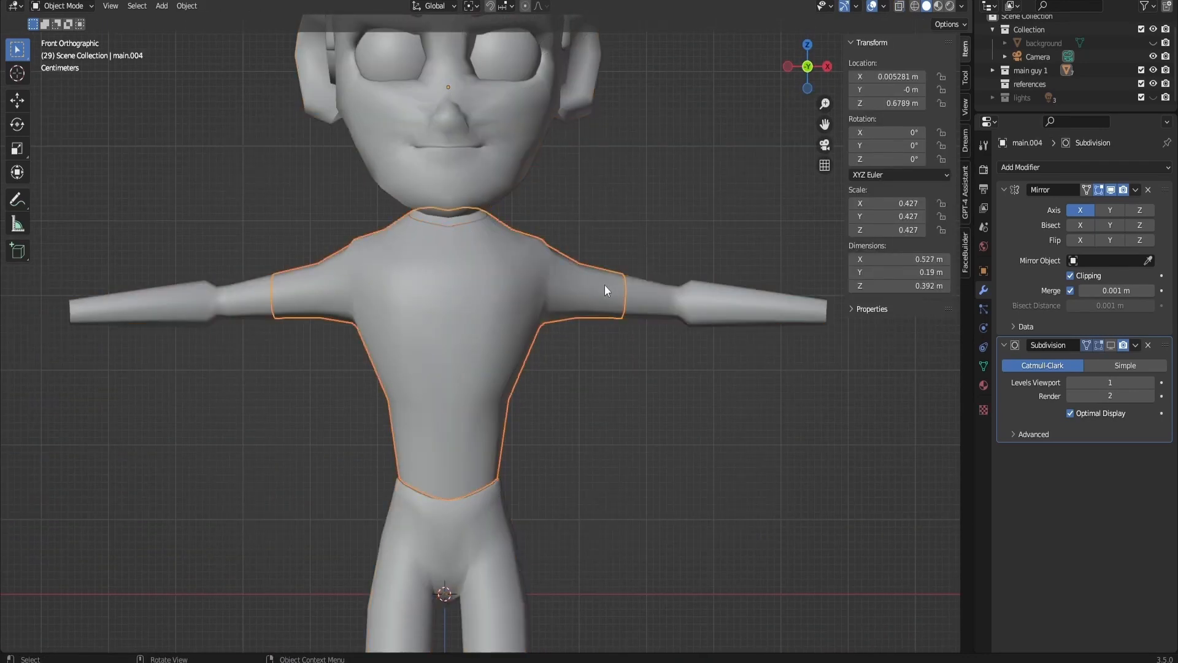
- Fatten the whole shirt mesh outward along its normals so it sits over the body
key("Tab")
key("alt+s")
left_click(611, 272)
left_click(611, 272)
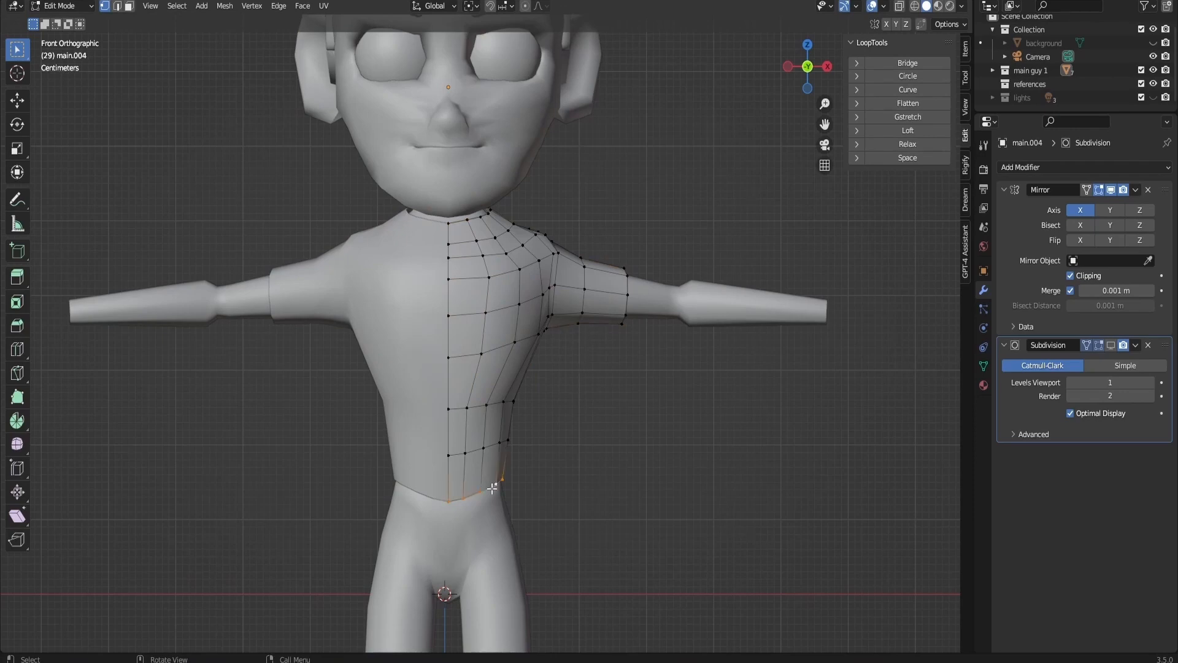
- Extrude the shirt's open sleeve-end edges in place and scale them inward around the arm
middle_click_drag(493, 488, 639, 269)
key("e")
right_click(677, 276)
key("s")
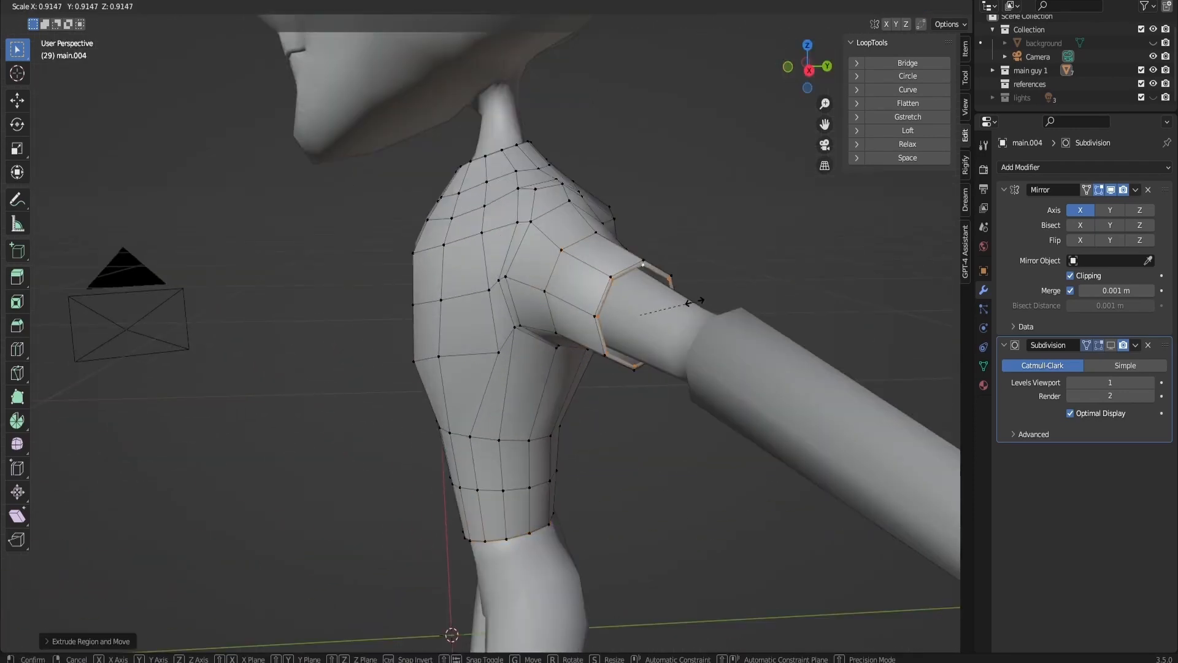
left_click(692, 258)
- Add an edge loop near the end of the sleeve, slide it towards the cuff and scale the cuff loop
key("ctrl+r")
left_click(601, 252)
right_click(601, 252)
key("g")
key("g")
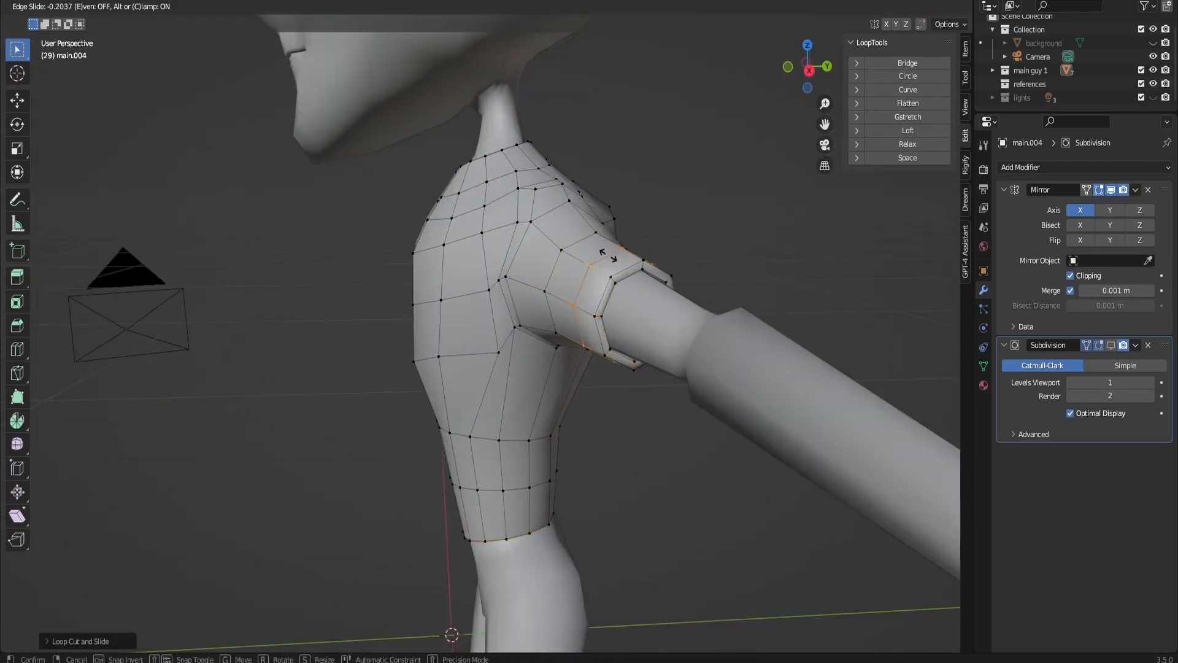
left_click(611, 259)
middle_click_drag(613, 263, 734, 394)
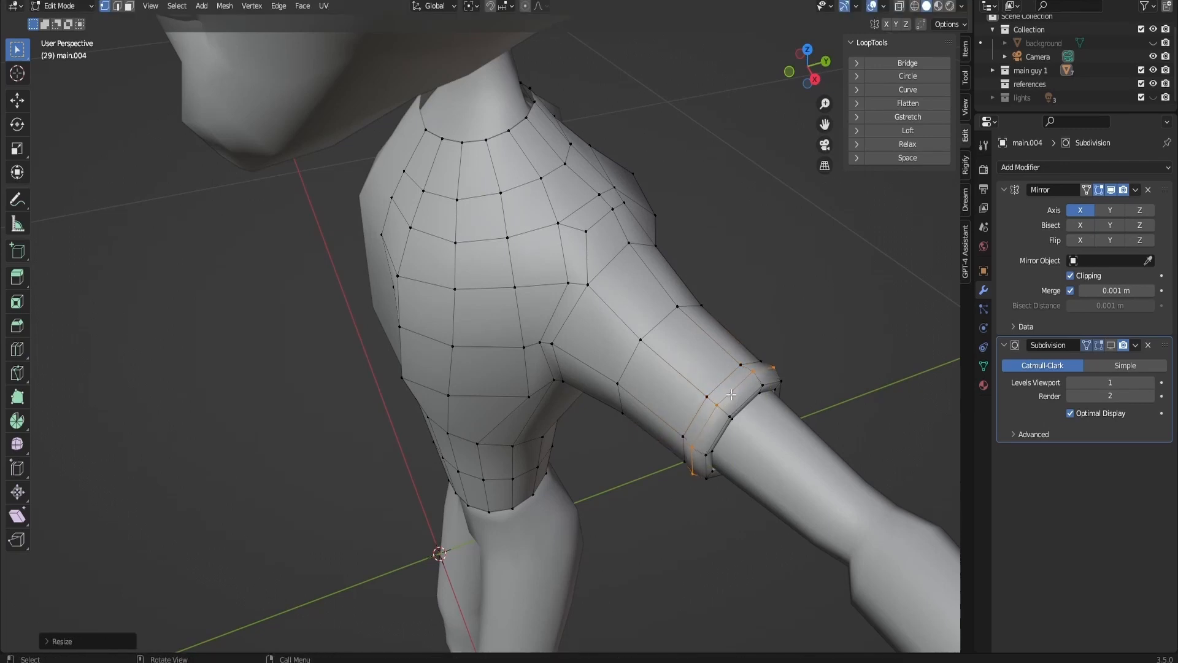
key("s")
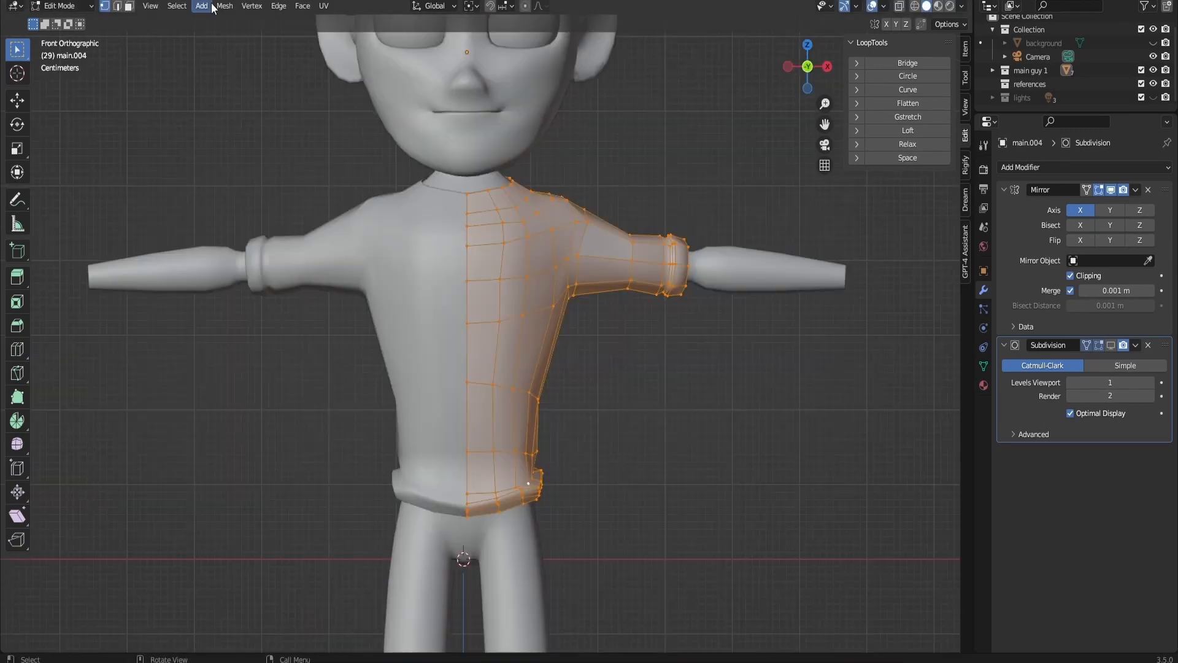
- Smooth the vertices of the entire shirt mesh and check its shape from the front
left_click(252, 6)
left_click(268, 176)
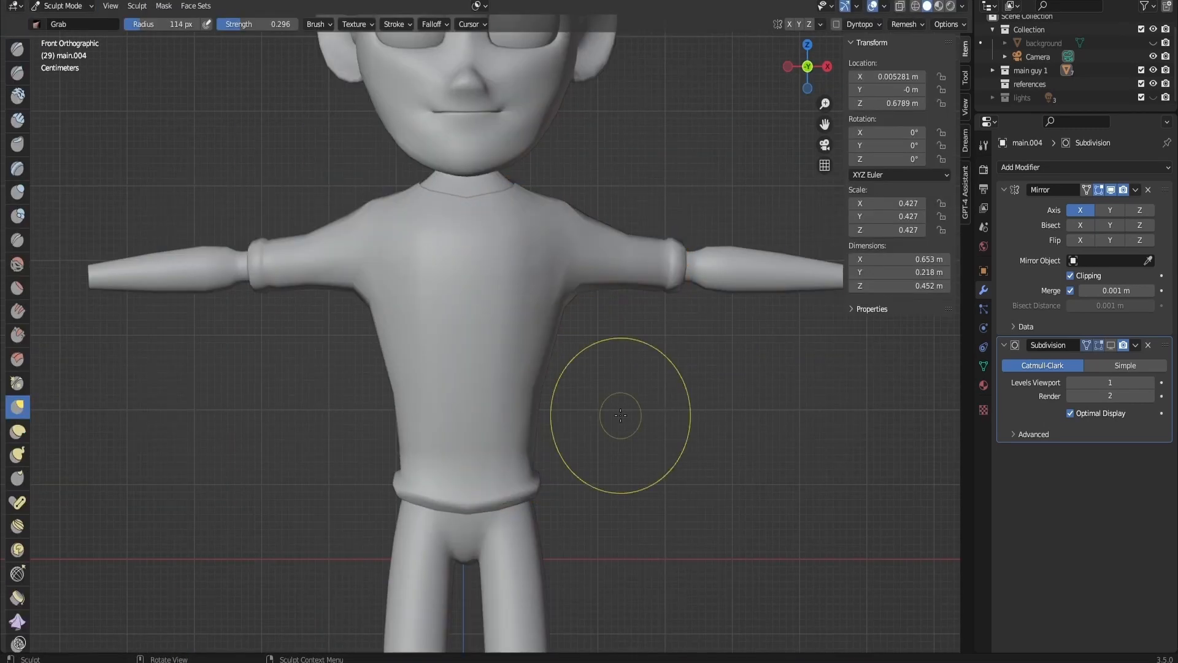
scroll(620, 416, "down", 2)
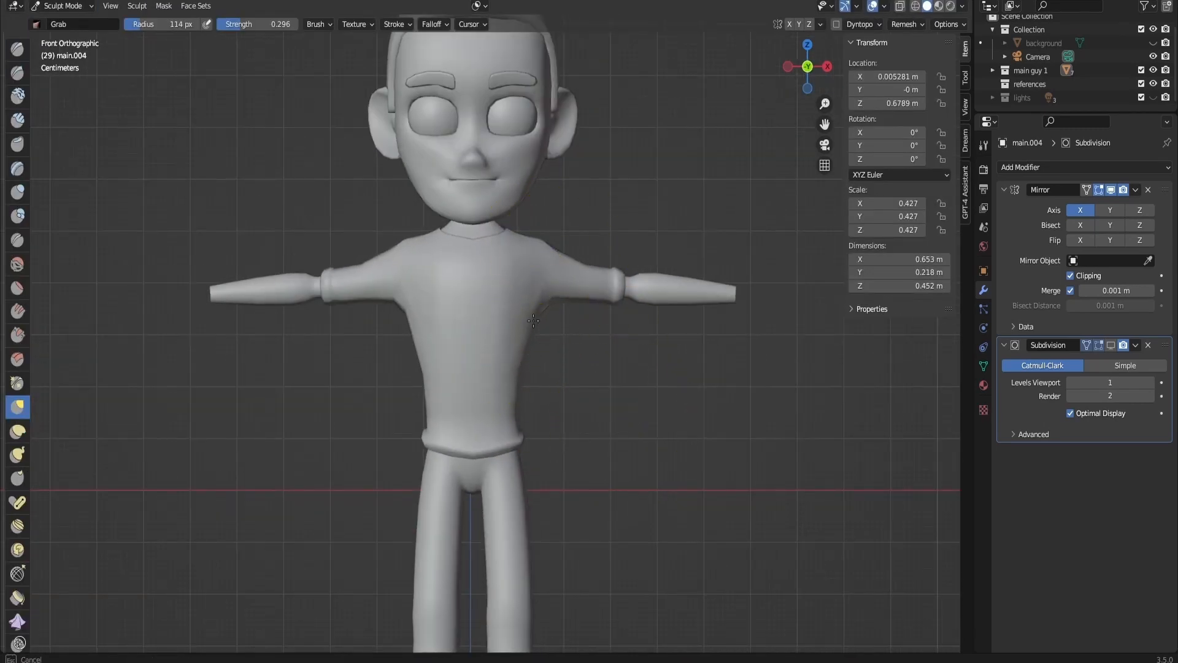
scroll(764, 541, "down", 3)
key("Tab")
scroll(652, 251, "down", 1)
left_click_drag(801, 72, 856, 99)
left_click(801, 72)
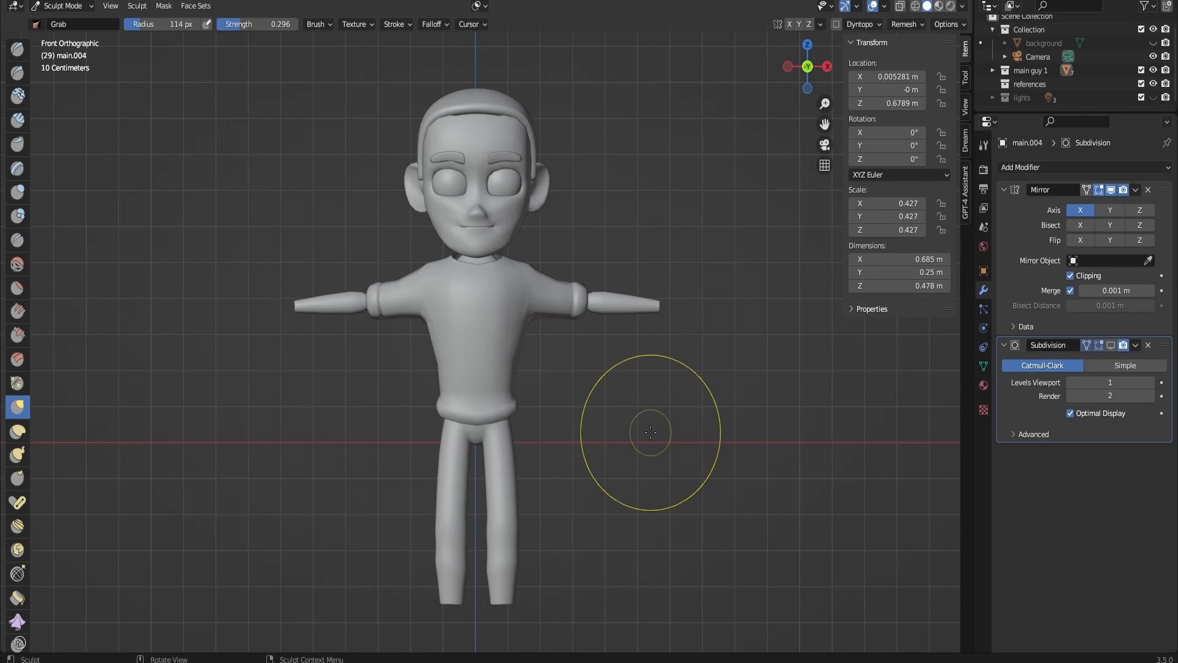
- Nudge the upper front of the shirt with a short Grab brush stroke, then return to mesh editing
middle_click_drag(595, 213, 583, 287, "shift")
scroll(583, 287, "up", 3)
left_click_drag(477, 347, 474, 347)
scroll(645, 287, "down", 3)
key("Tab")
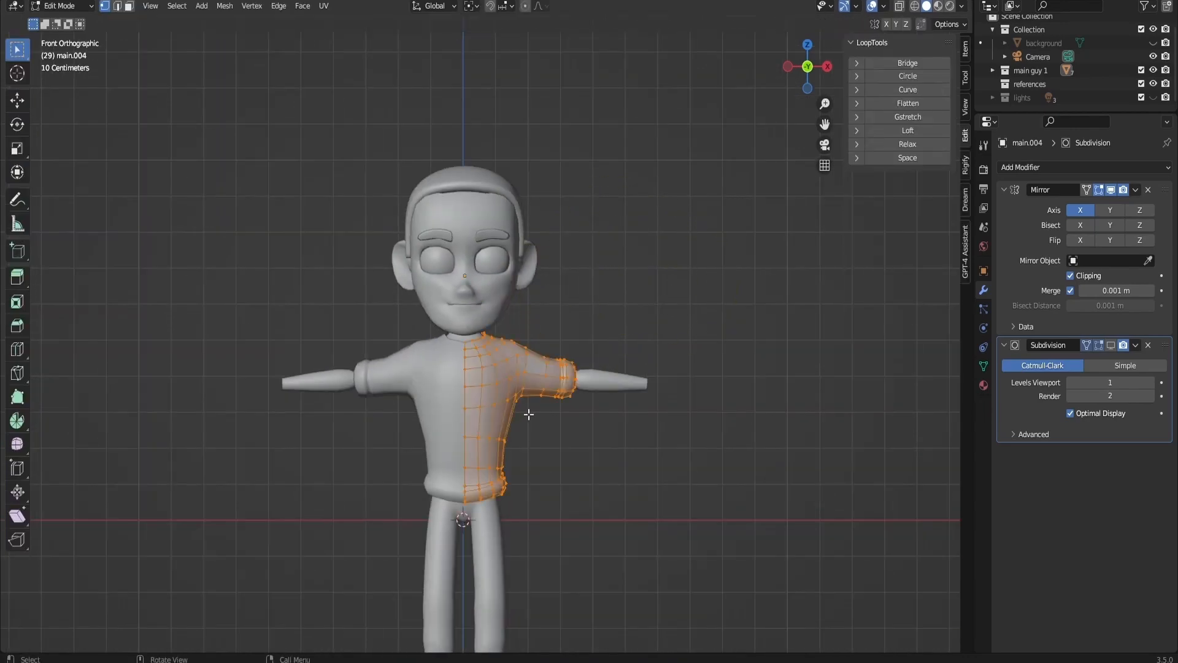
- Move a vertex on the side of the shirt's waist with proportional editing enabled
left_click(516, 442)
left_click(525, 6)
key("g")
scroll(548, 436, "down", 3)
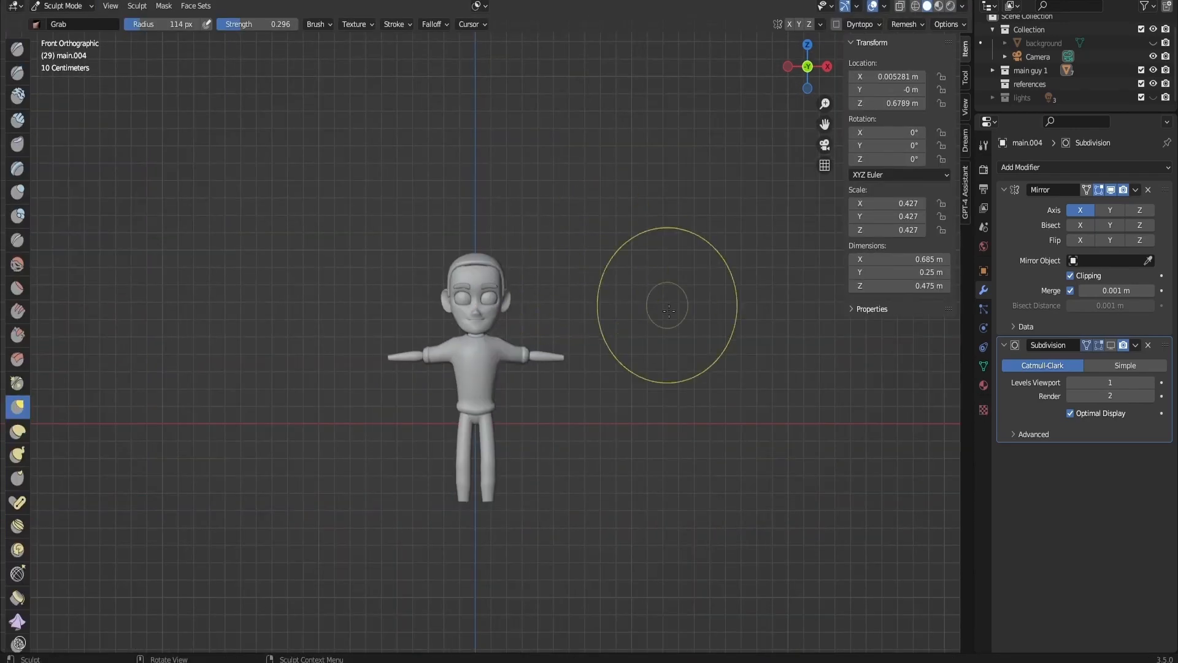
- Return the shirt to Object Mode and save the file
scroll(519, 588, "up", 3)
key("Tab")
key("Tab")
left_click(64, 6)
left_click(66, 23)
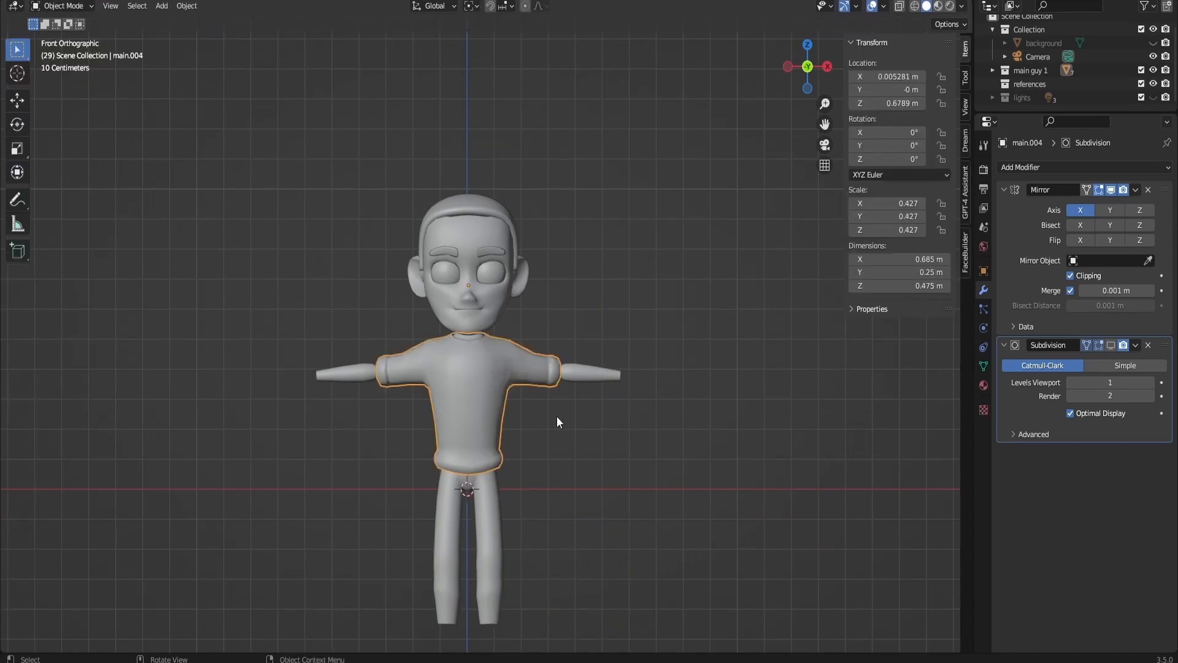
key("ctrl+s")
- Edit the trousers and widen the lower-leg and hem edge loops with proportional editing
middle_click_drag(509, 580, 509, 421, "shift")
left_click(495, 424)
key("Tab")
scroll(526, 465, "up", 4)
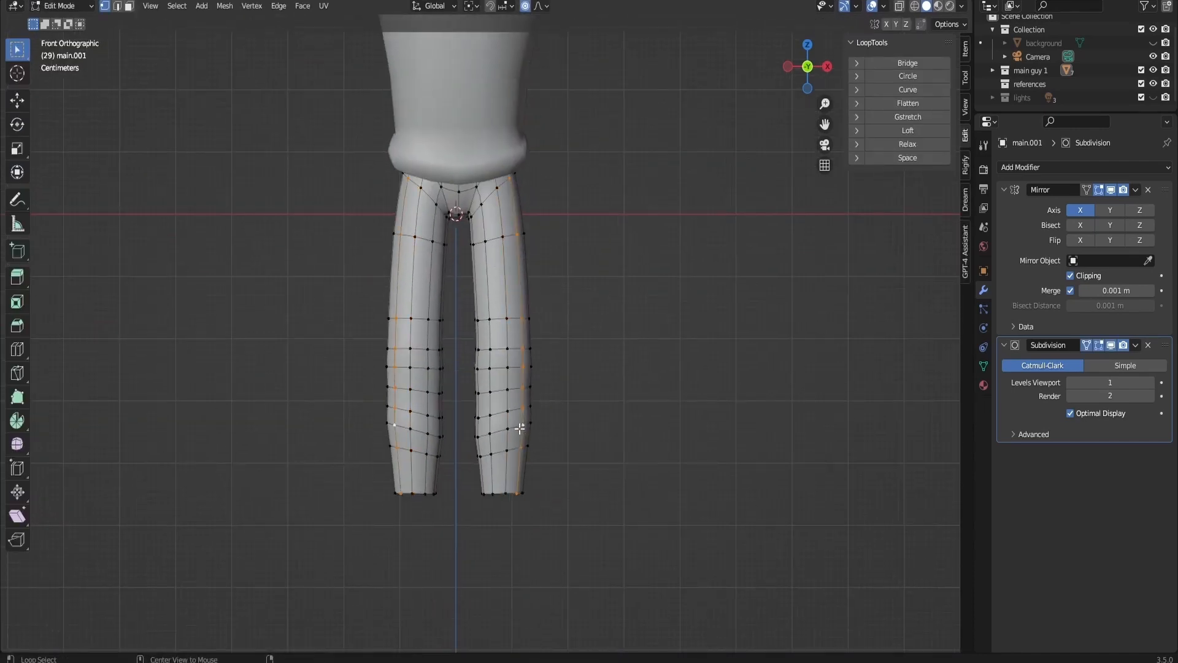
left_click(518, 428, "alt")
key("s")
left_click(533, 424)
left_click(516, 492, "alt")
key("s")
left_click(542, 483)
- Scale the trousers' edge loops below and above the knee, then leave mesh editing
left_click(518, 388, "alt")
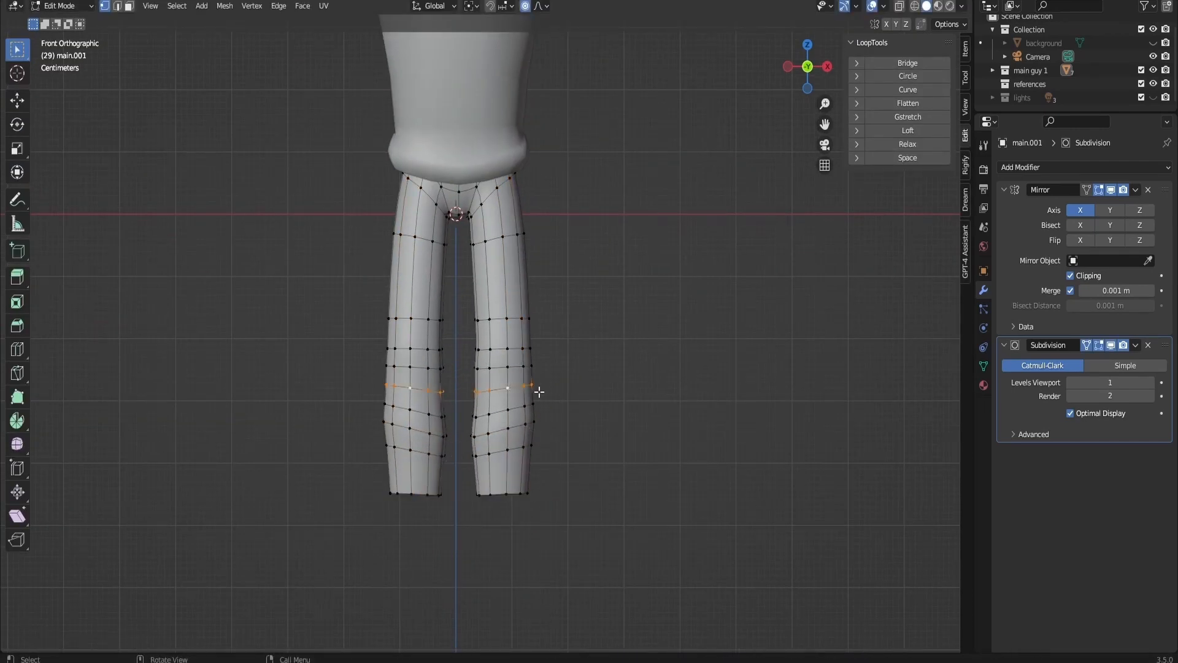
key("s")
left_click(540, 390)
left_click(521, 319, "alt")
key("s")
left_click(528, 329)
key("Tab")
scroll(552, 315, "down", 5)
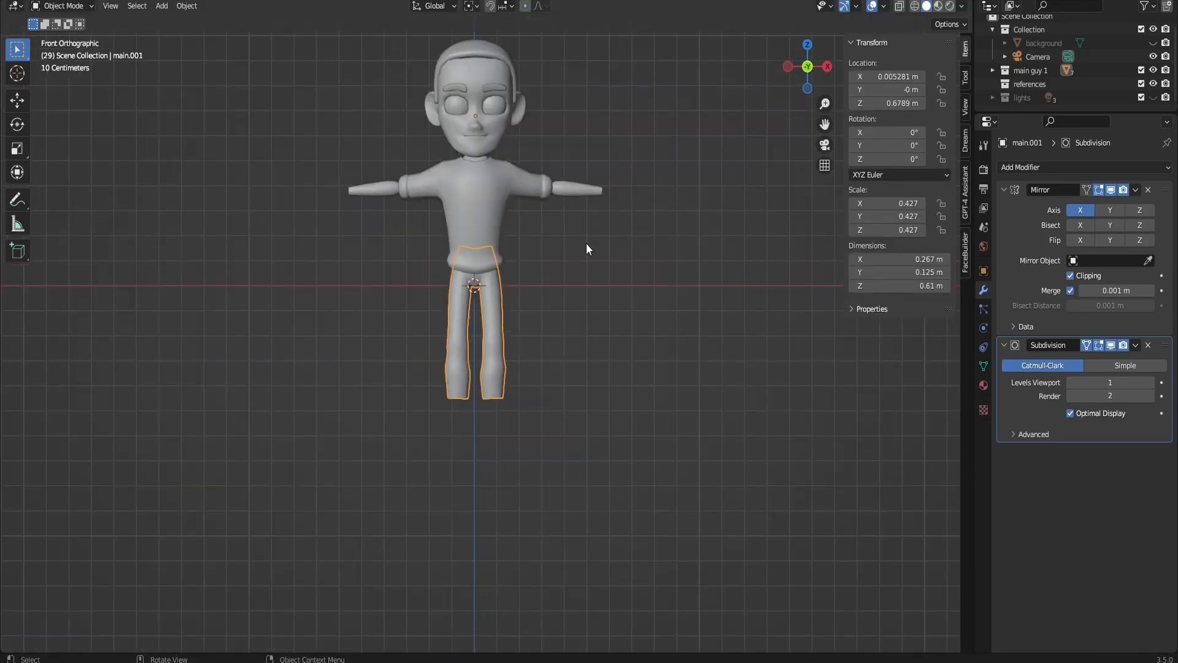
middle_click_drag(587, 249, 609, 373, "shift")
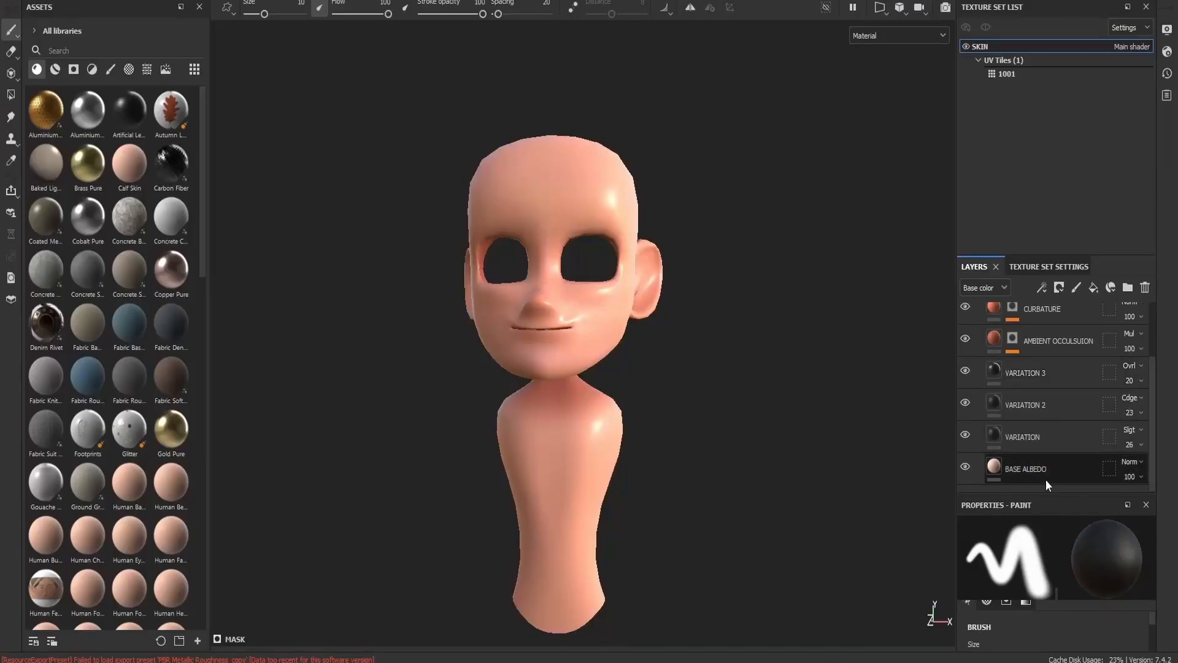
- Switch to Substance Painter and examine the fill settings of the BASE ALBEDO, VARIATION 2 and VARIATION 3 layers
left_click(1003, 466)
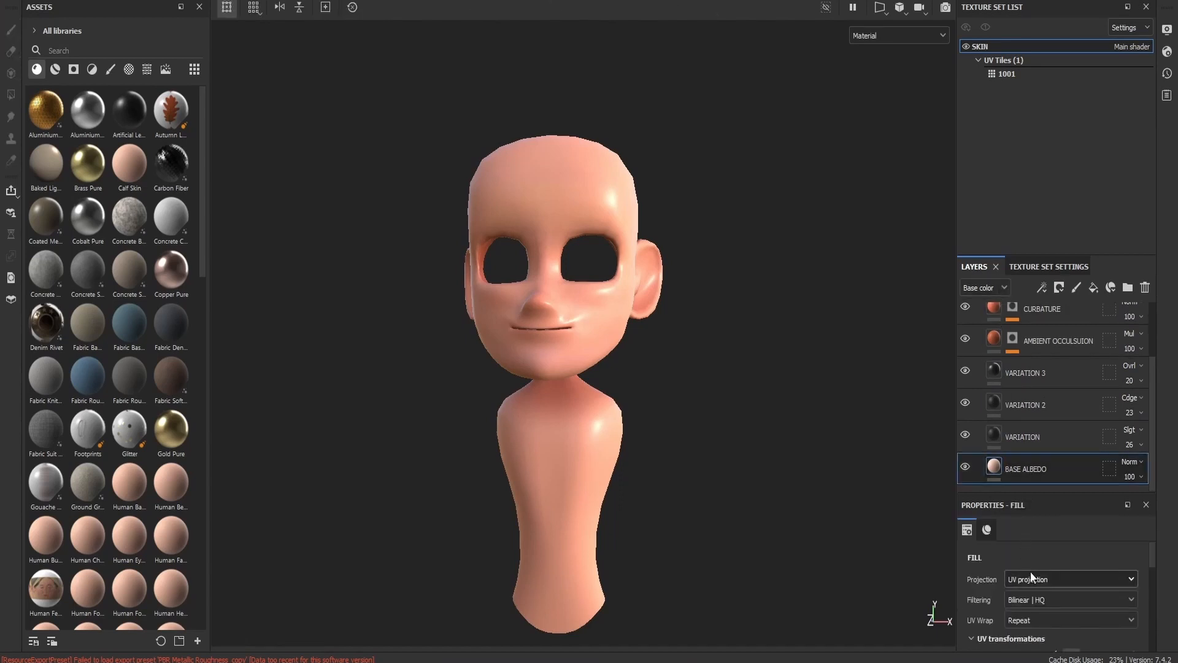
scroll(1068, 556, "down", 5)
left_click_drag(1055, 494, 1054, 359)
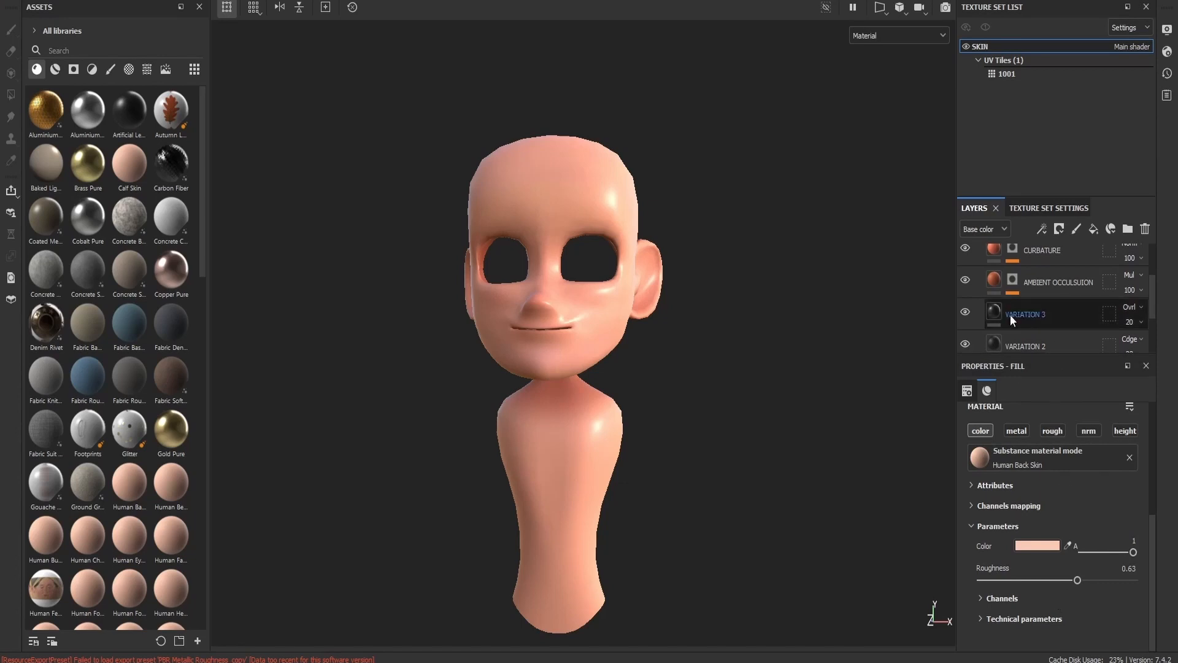
left_click(1022, 344)
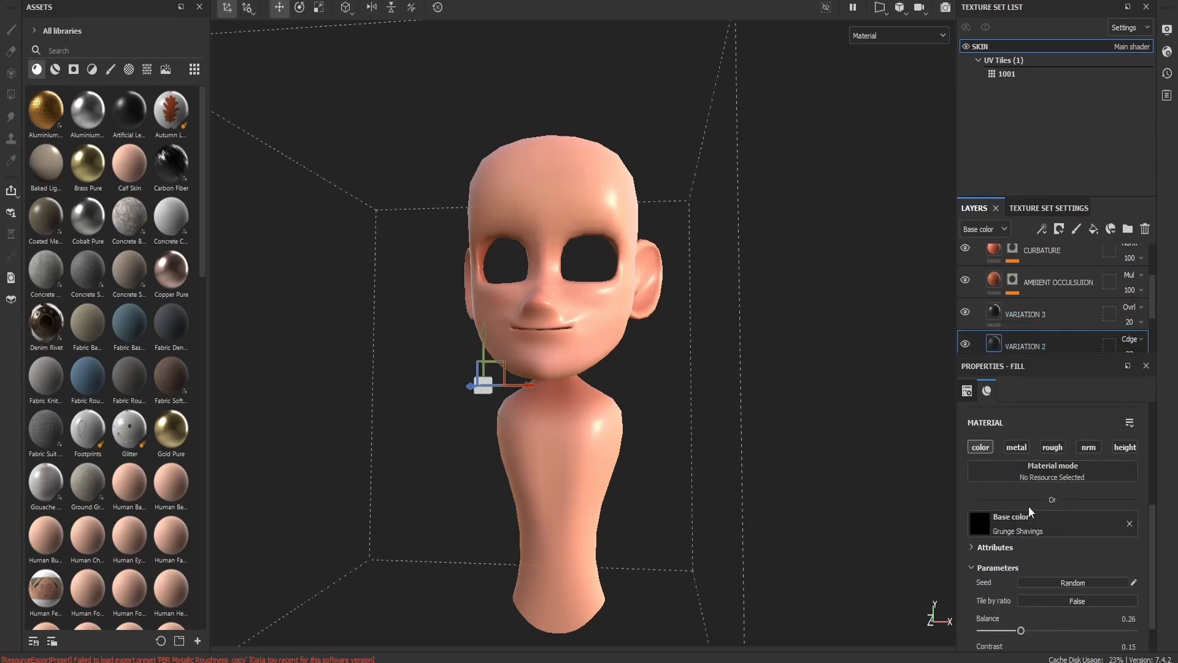
scroll(1030, 515, "up", 1)
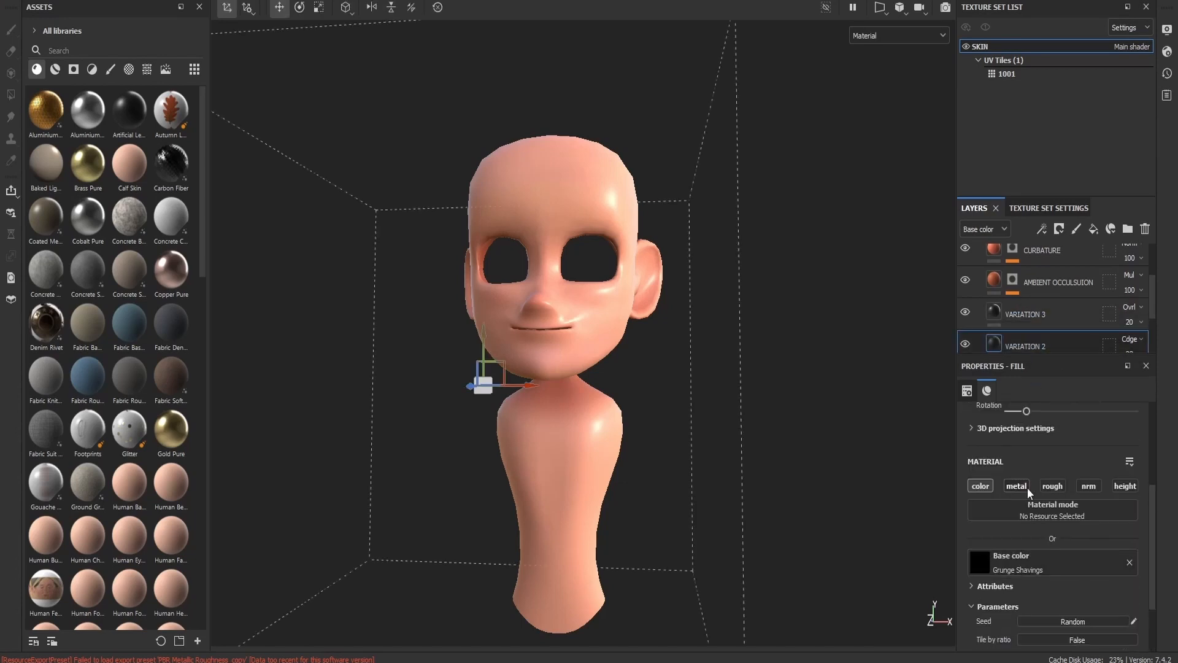
left_click(1016, 317)
scroll(1018, 319, "up", 1)
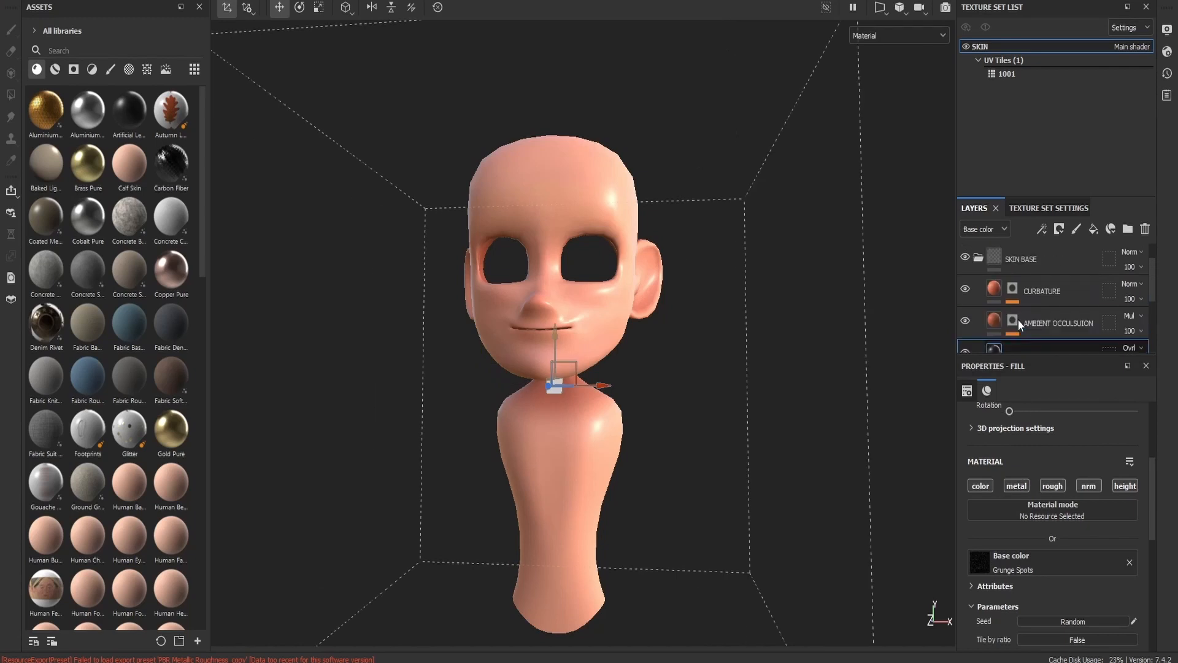
- Examine the AMBIENT OCCULSUION and CURBATURE layers' fill colours and collapse the SKIN BASE folder
left_click(1069, 316)
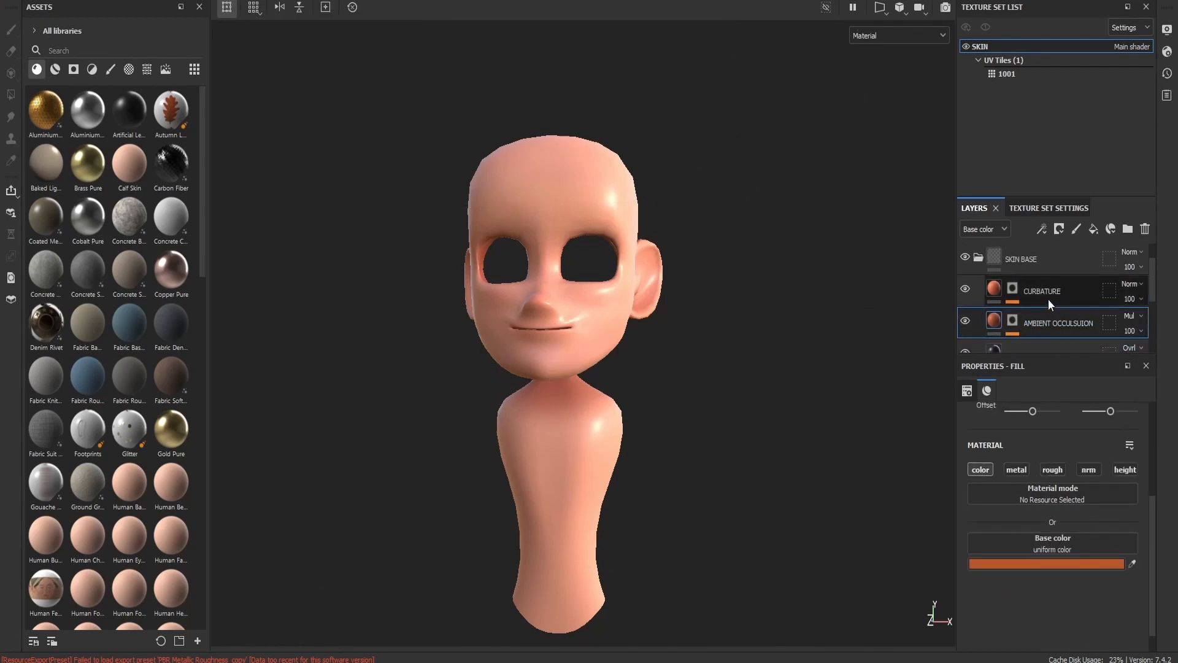
left_click(1048, 300)
scroll(1048, 299, "up", 1)
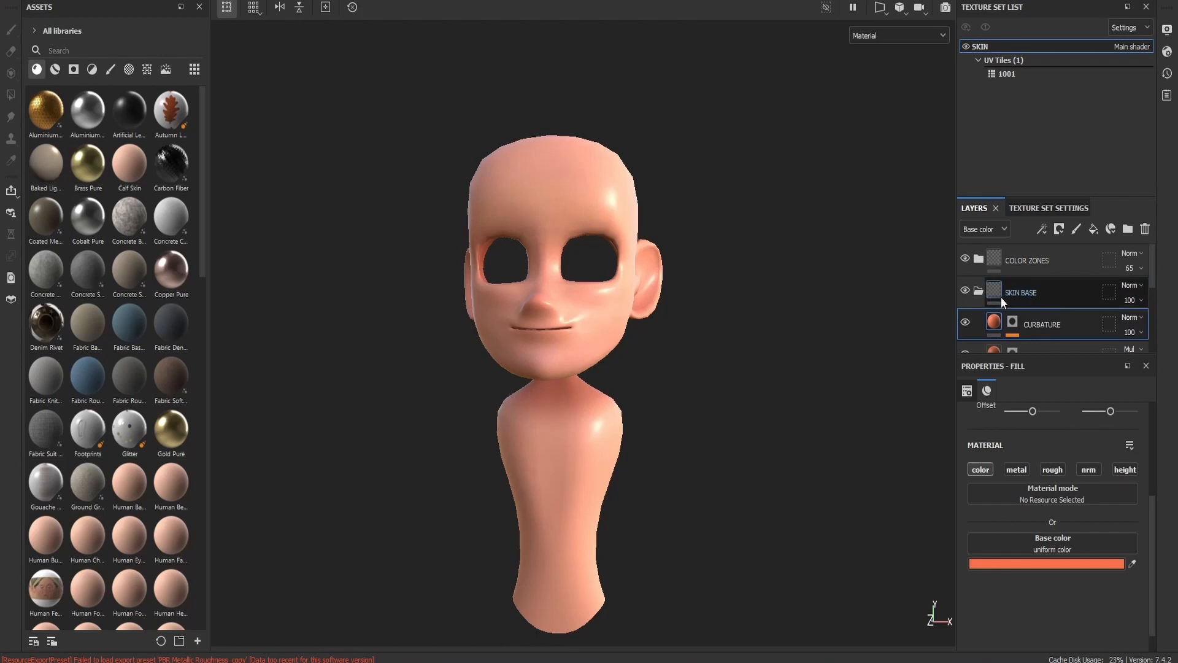
left_click(978, 292)
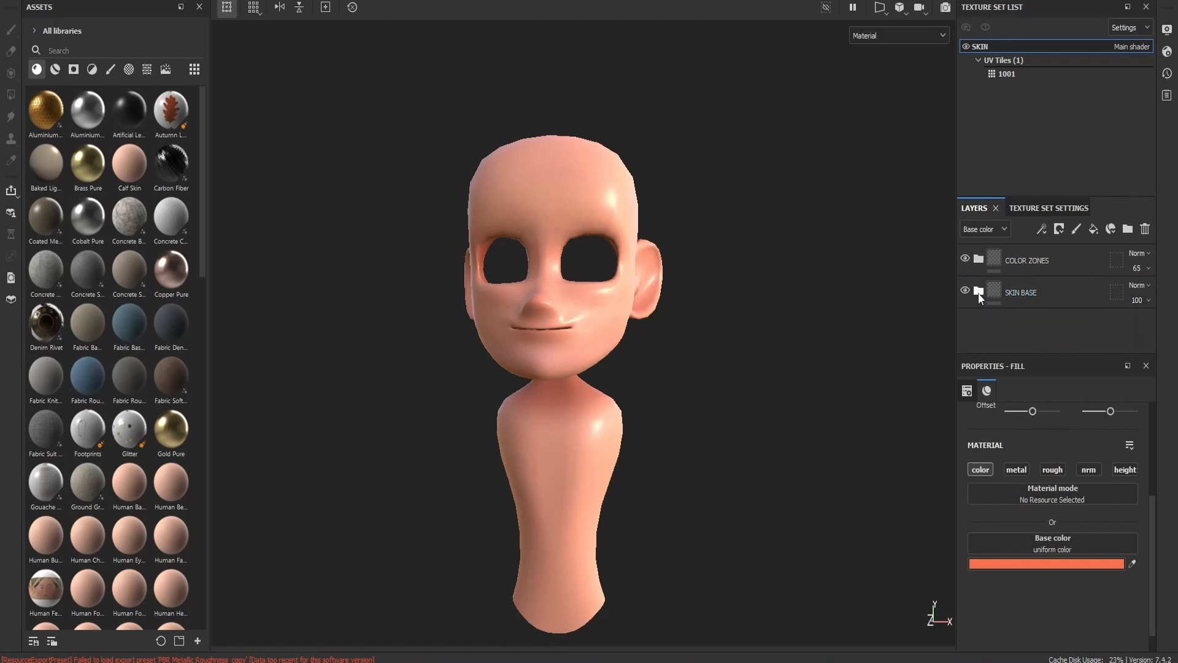
- Expand the COLOR ZONES folder and examine how its RED, YELLOW and BLUE layers affect the skin
left_click(980, 261)
scroll(1033, 275, "down", 1)
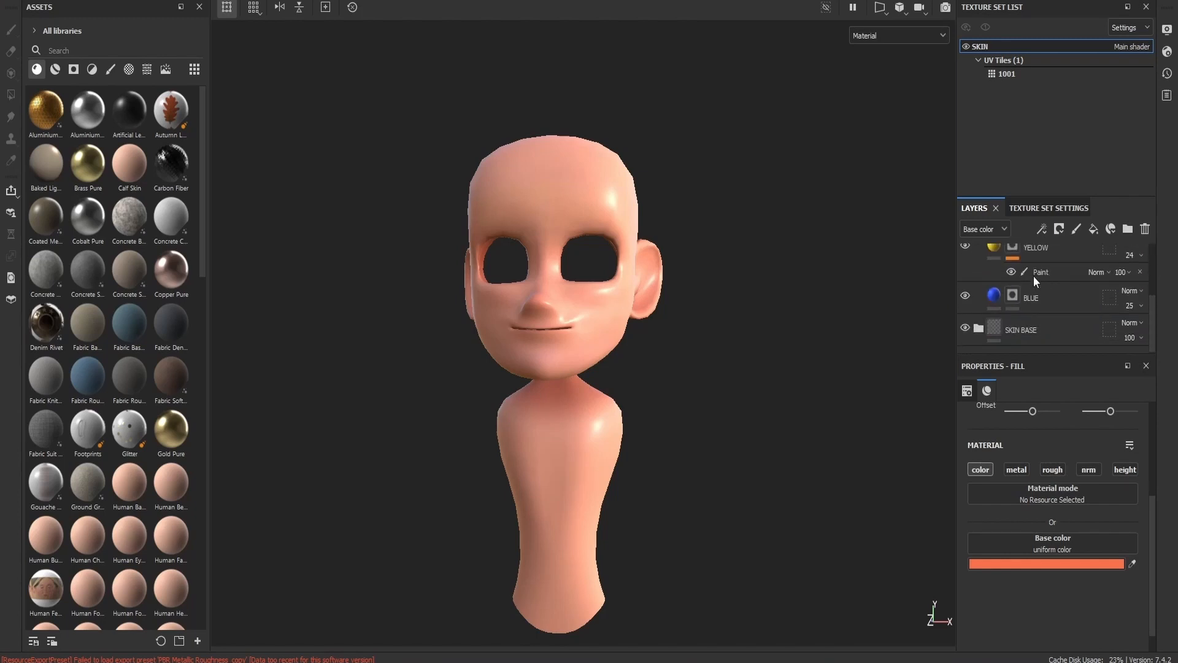
scroll(991, 275, "up", 1)
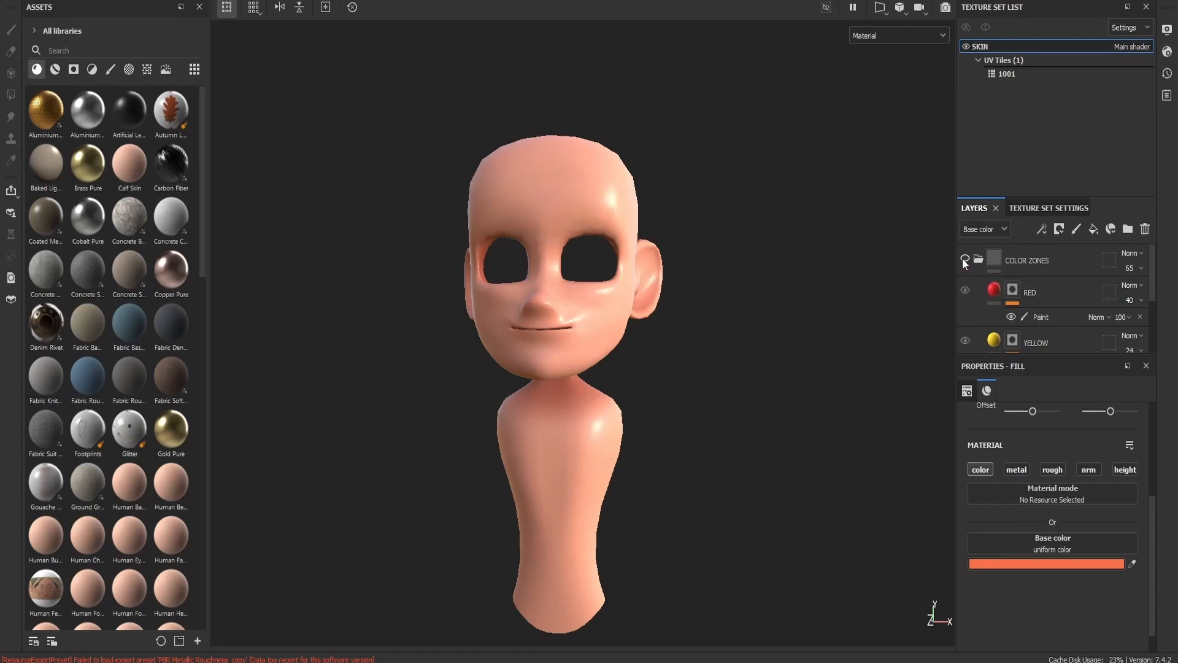
mouse_move(745, 280)
left_mouse_down("alt")
mouse_move(749, 303)
mouse_move(544, 303)
mouse_move(762, 293)
left_mouse_up("alt")
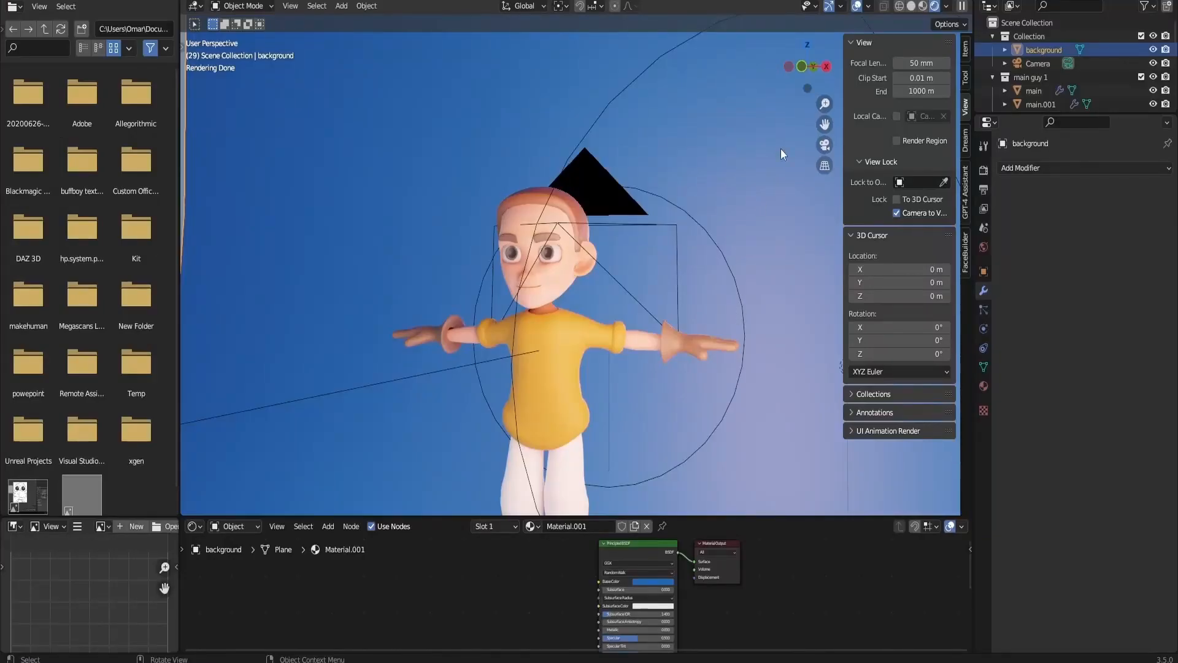
- Switch to Blender, look through the scene camera and frame the whole character against the blue background
scroll(517, 288, "down", 3)
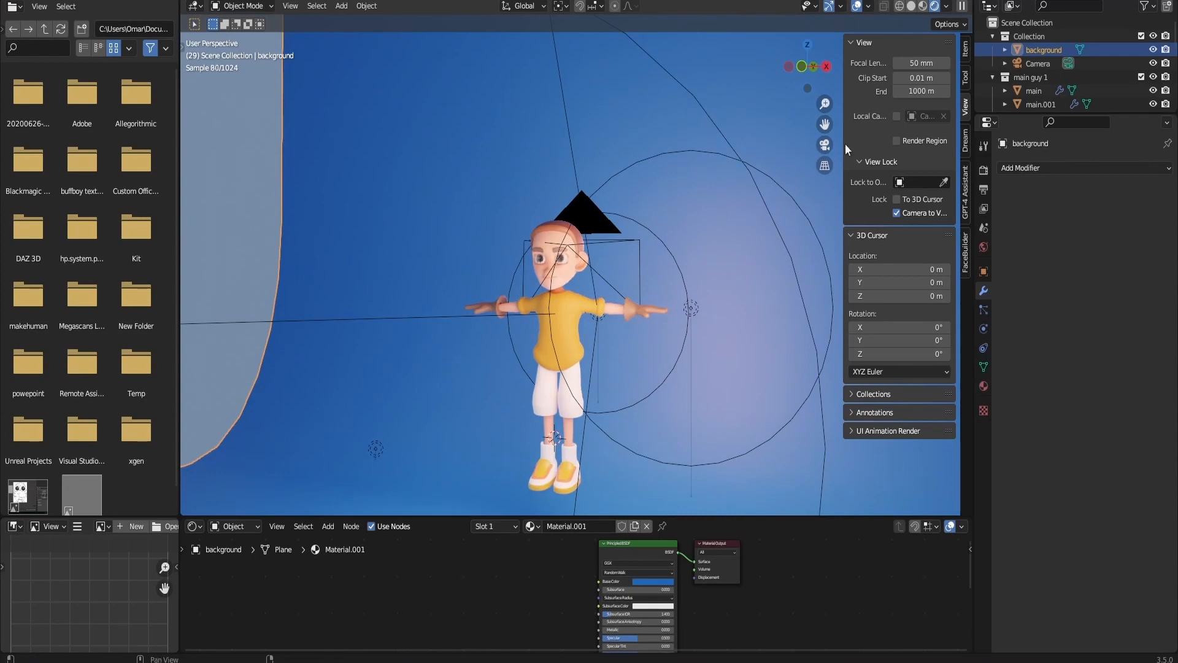
left_click(826, 144)
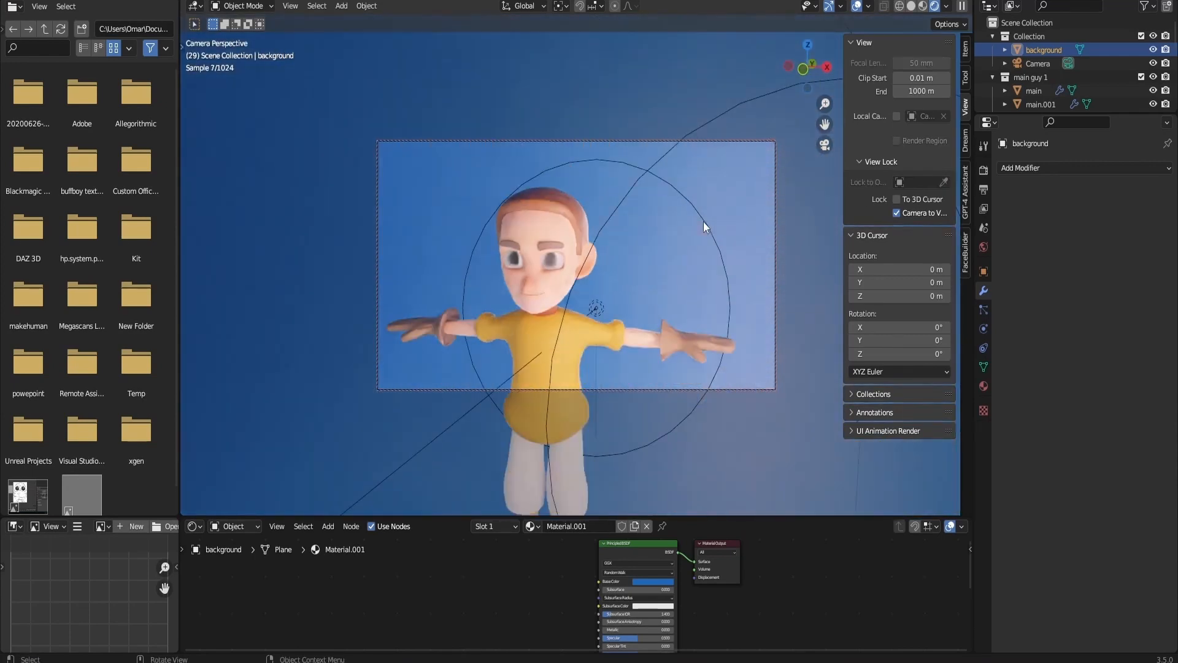
left_click_drag(811, 72, 817, 71)
left_click_drag(826, 126, 811, 77)
scroll(705, 196, "down", 2)
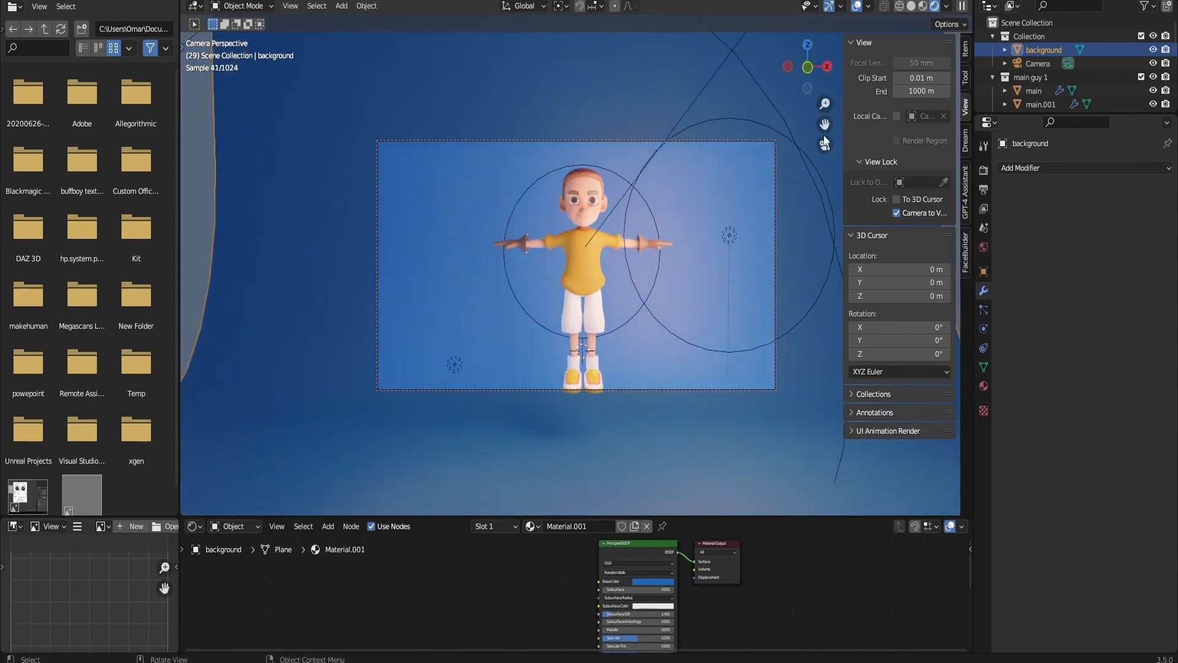
left_click_drag(825, 125, 805, 116)
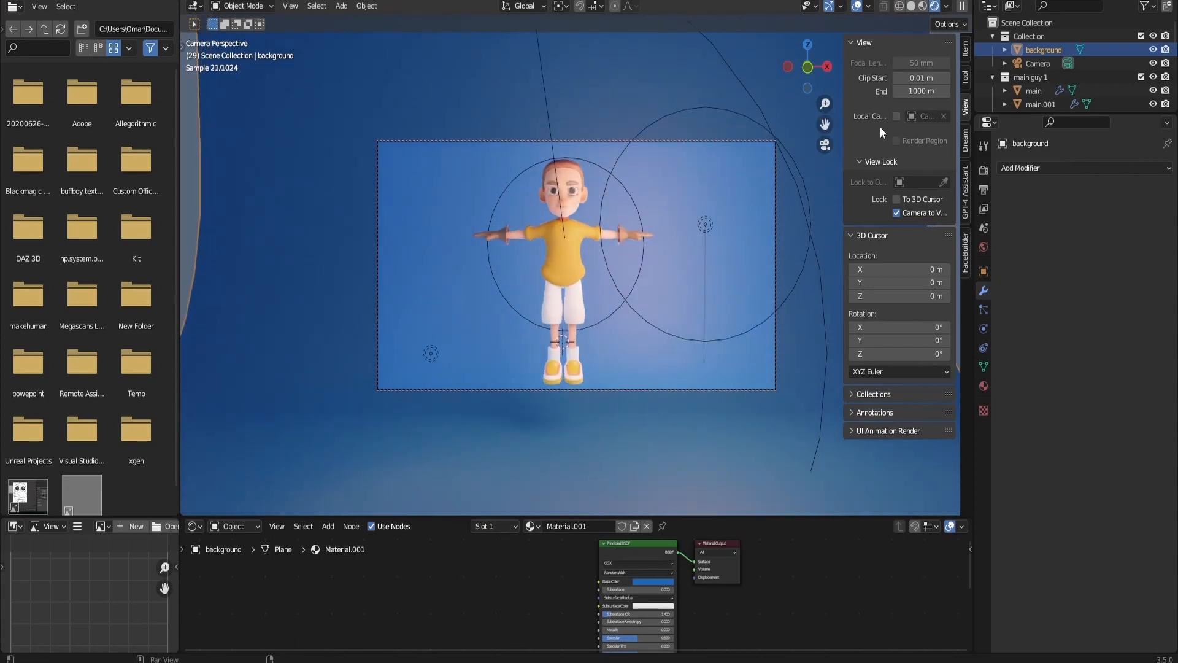
- Set the render engine to Eevee and switch the viewport to solid shading
left_click(984, 170)
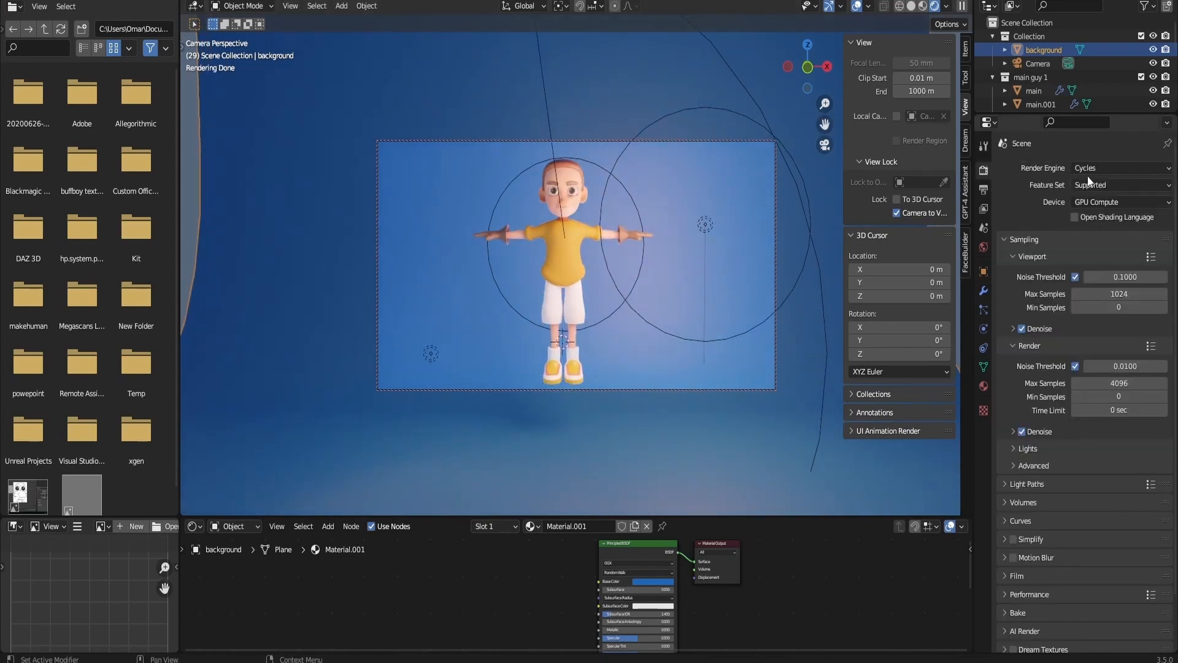
left_click(1097, 168)
left_click(1096, 184)
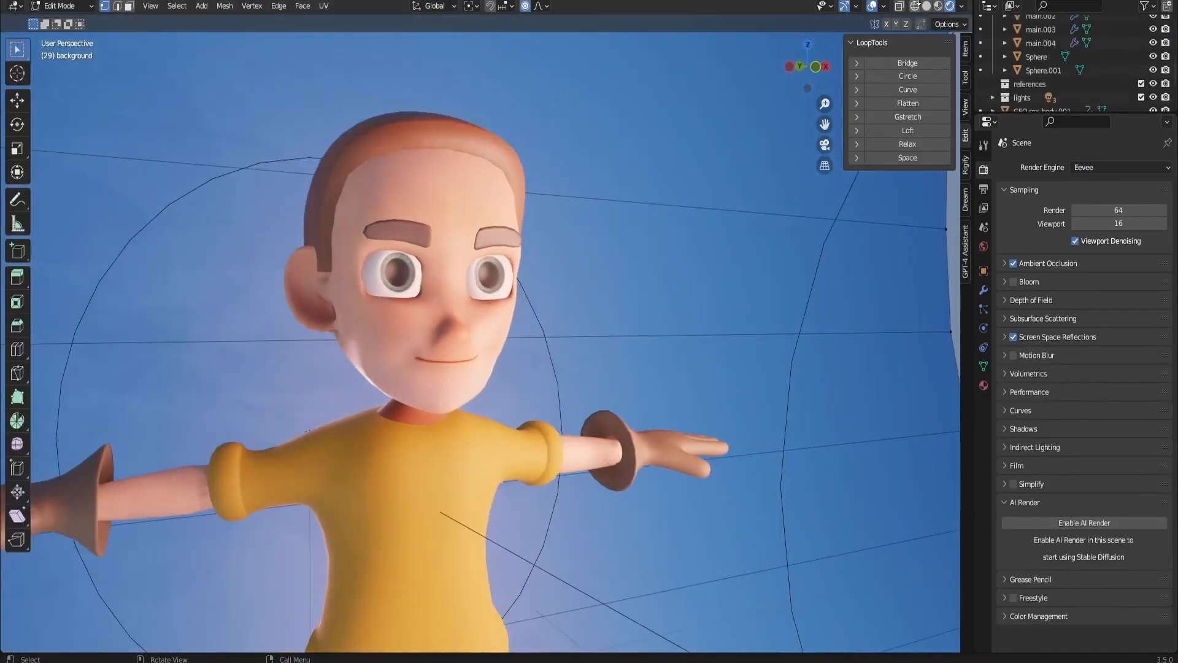
left_click(926, 5)
- Add a Basic Human (Meta-Rig) armature and scale it to about 0.745 to match the character's size
scroll(677, 157, "down", 10)
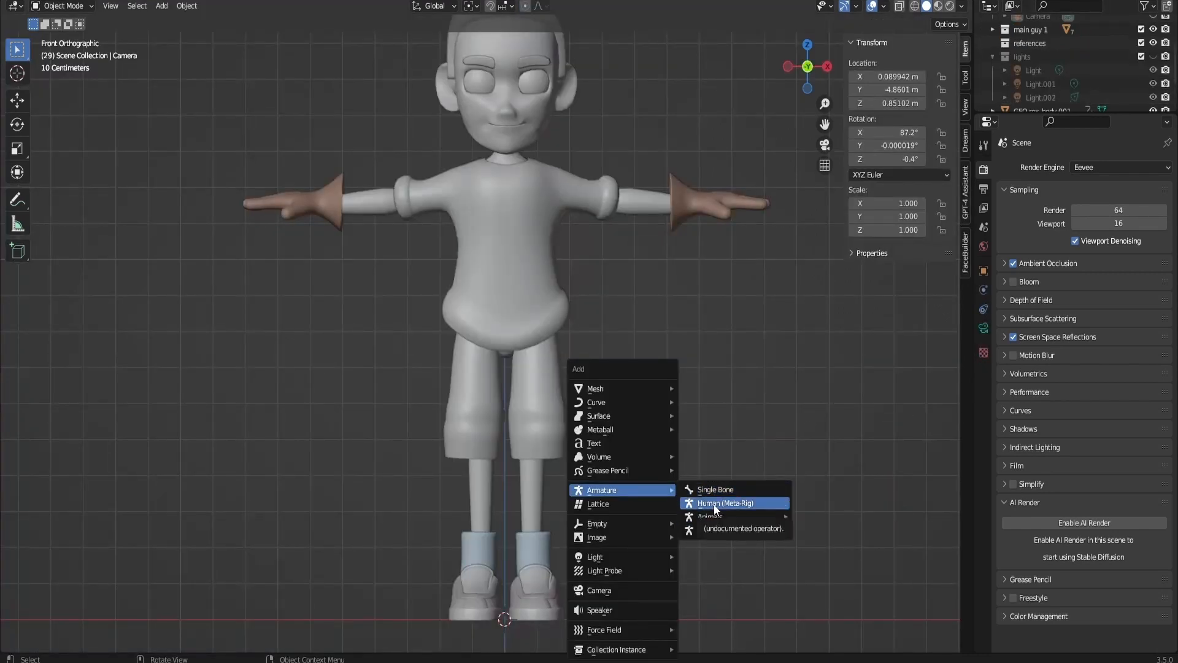
mouse_move(714, 519)
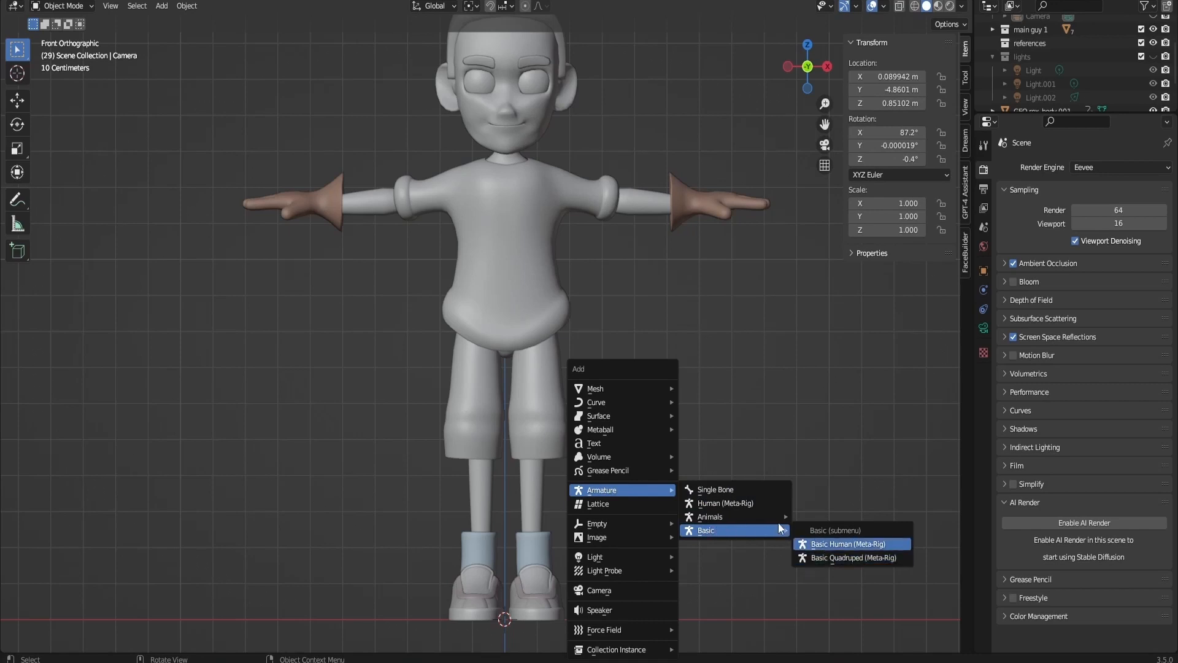
left_click(810, 545)
scroll(700, 494, "down", 3)
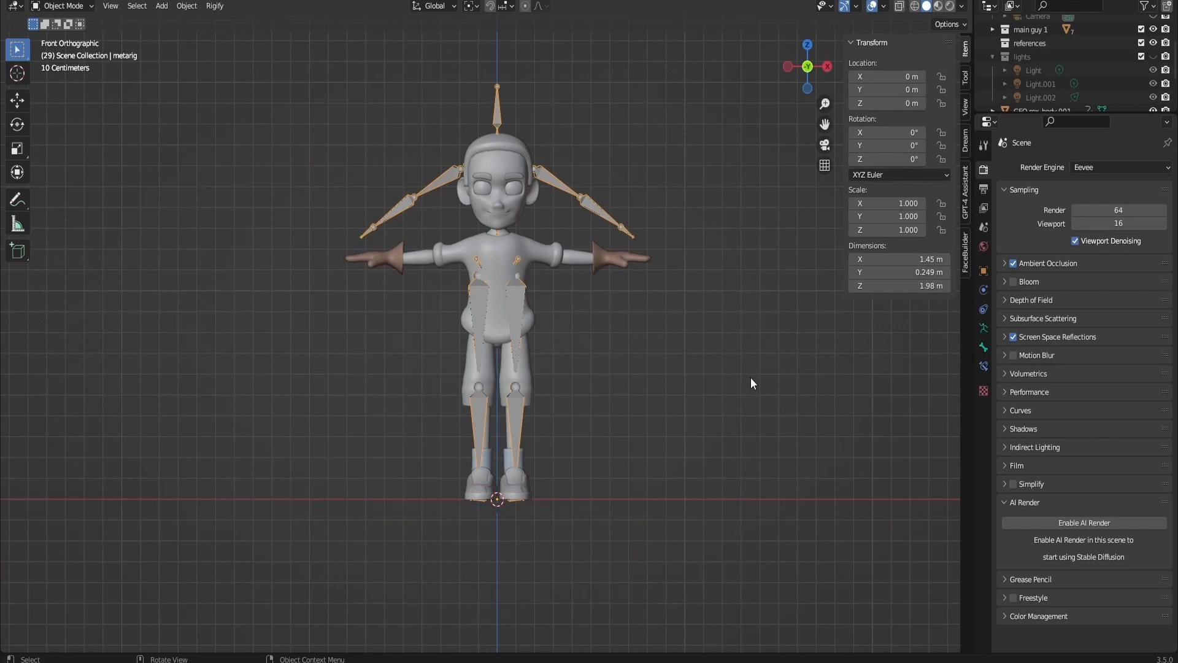
key("s")
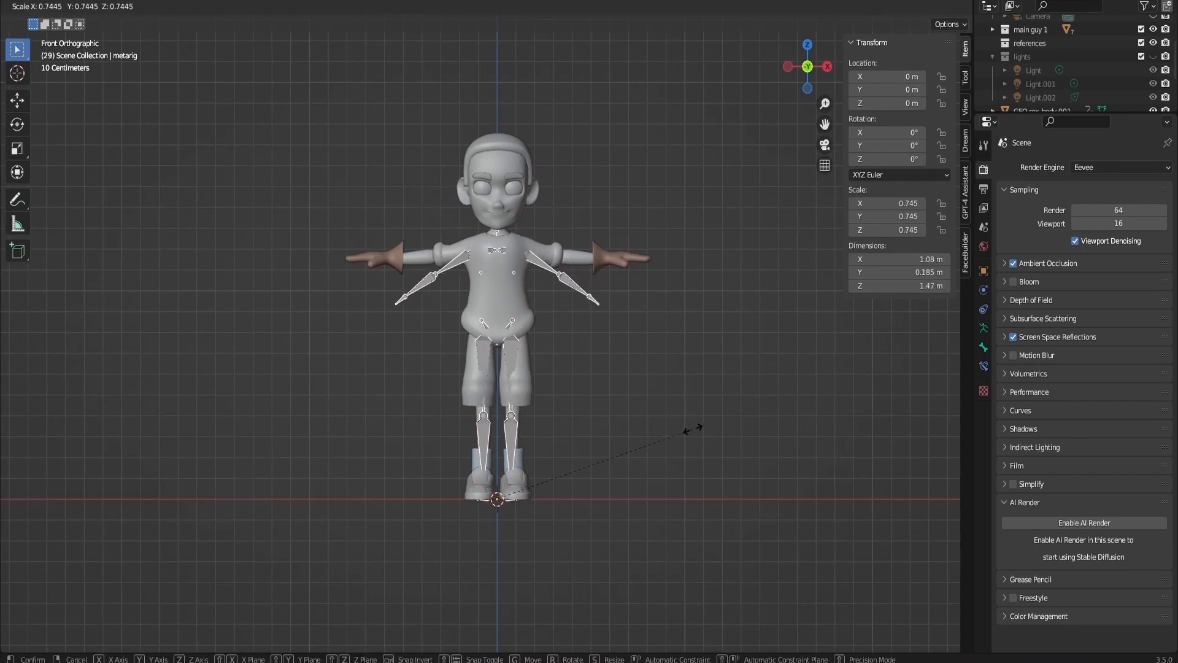
left_click(692, 428)
mouse_move(798, 66)
left_mouse_down()
mouse_move(694, 69)
mouse_move(793, 67)
left_mouse_up()
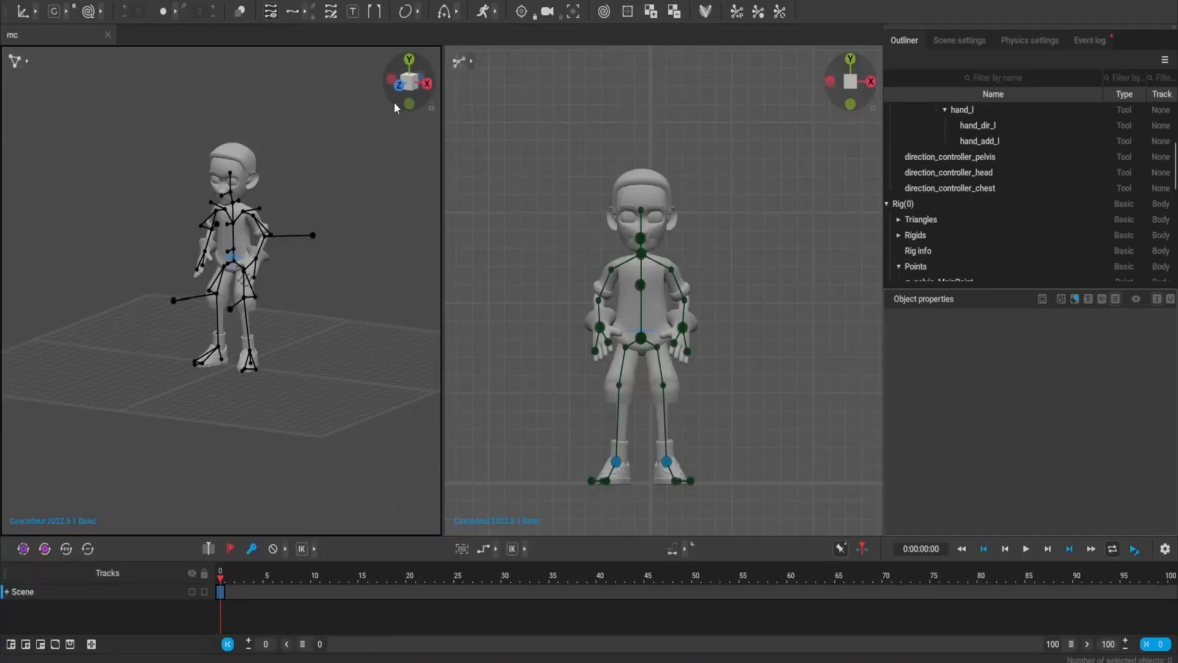
- Switch to Cascadeur, turn the perspective viewport to a side view and display the rig's point controllers in it
left_click(394, 101)
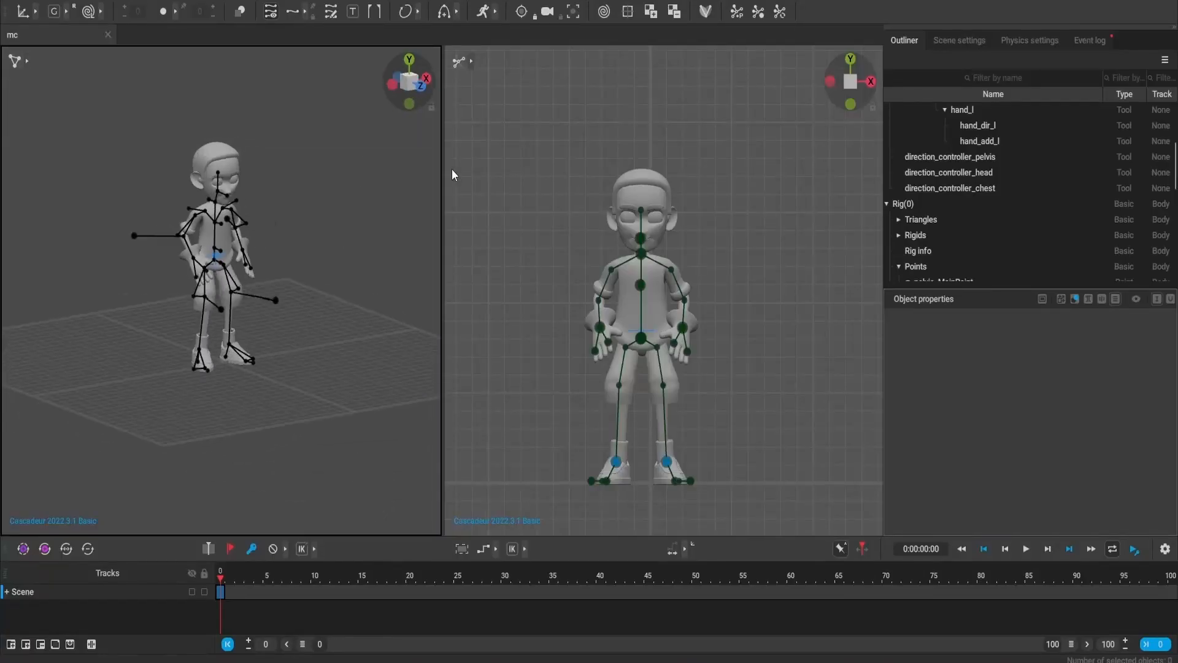
middle_click_drag(320, 246, 320, 334)
scroll(320, 334, "up", 3)
middle_click_drag(648, 369, 663, 388)
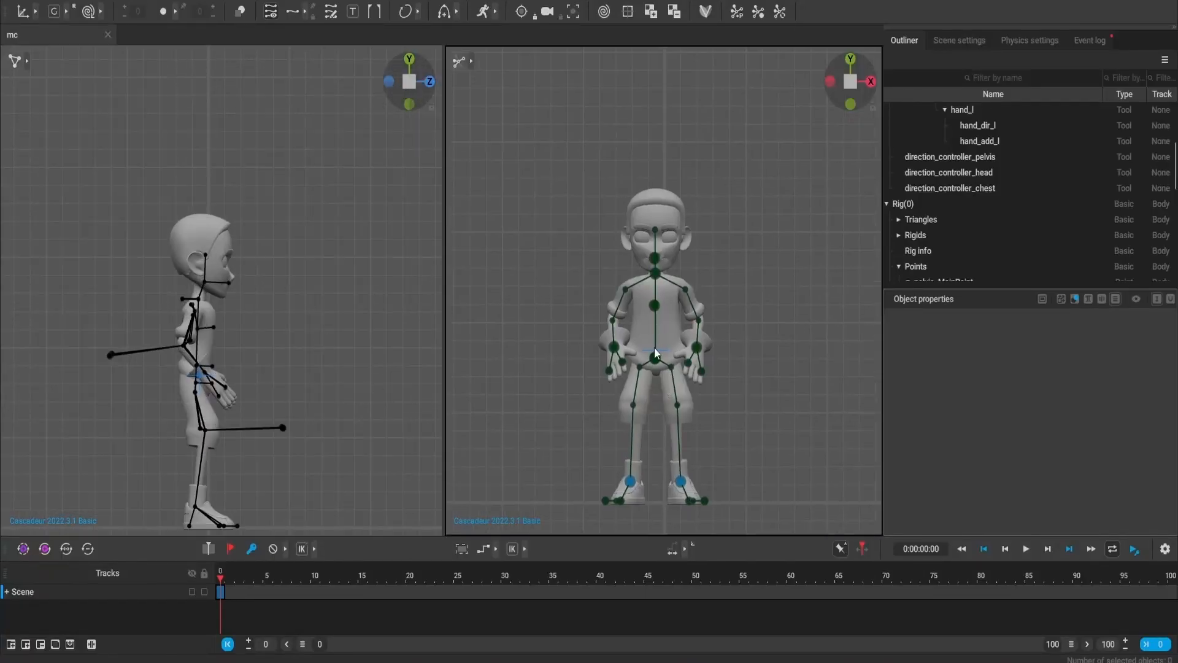
left_click(654, 305)
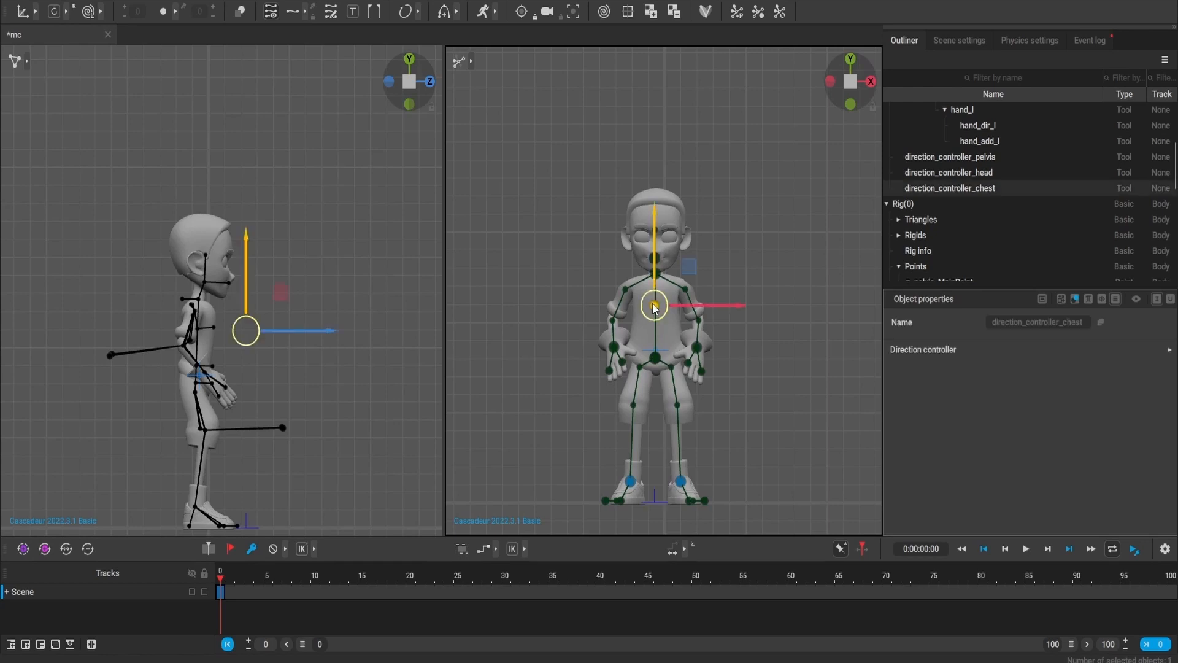
left_click(28, 60)
left_click(326, 371)
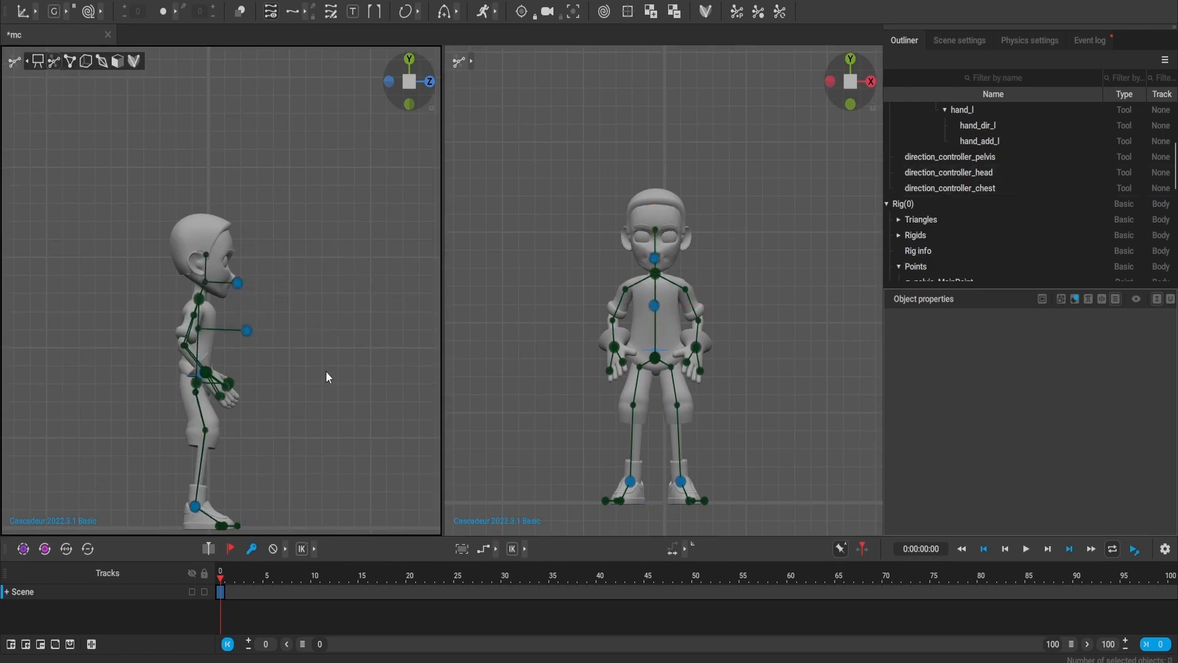
left_click(626, 290)
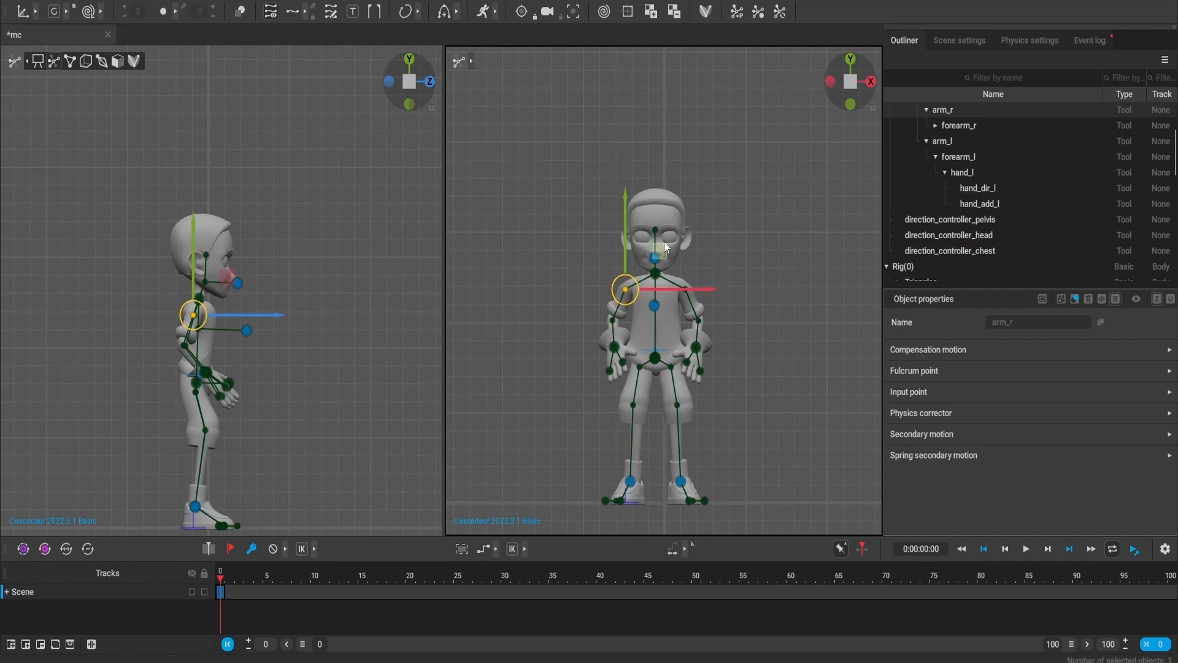
left_click(654, 306)
mouse_move(655, 358)
left_mouse_down()
mouse_move(637, 362)
mouse_move(649, 360)
left_mouse_up()
key("ctrl+z")
left_click(555, 370)
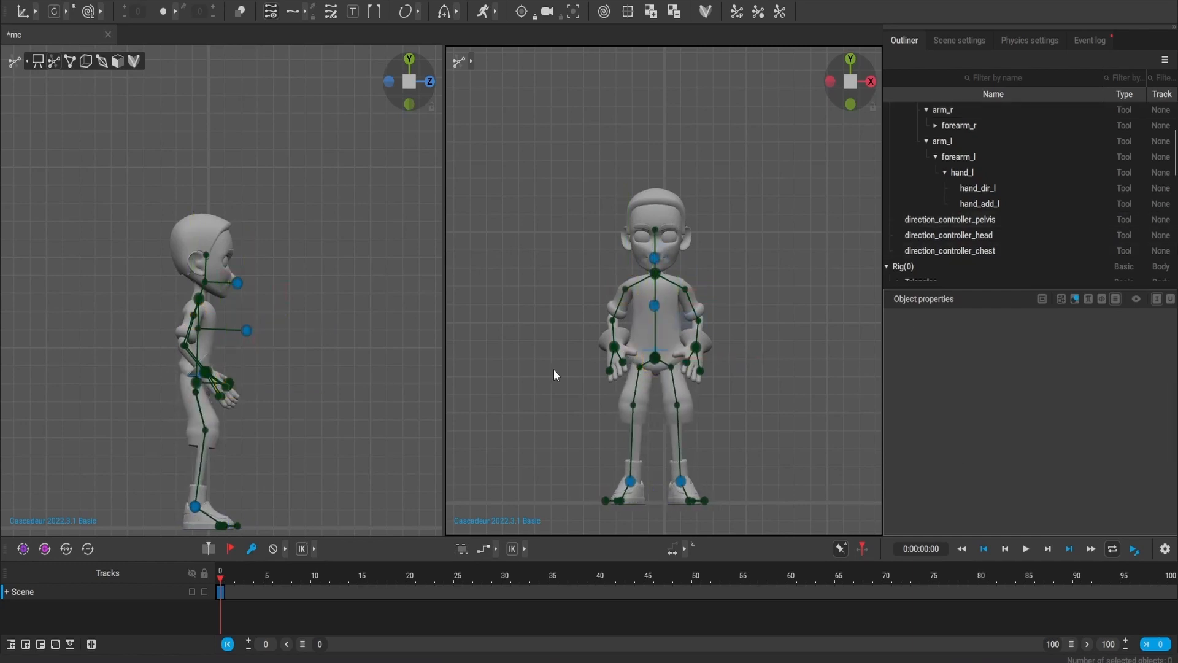
- Start the walking pose at frame 0 by swinging the right hand back, the right foot forward and the left hand forward
left_click(614, 347)
left_click_drag(246, 376, 220, 383)
left_click_drag(194, 507, 249, 506)
left_click(692, 345)
- Refine the walking pose by adjusting the neck, pelvis and chest controllers and moving the left foot further back
left_click(663, 282)
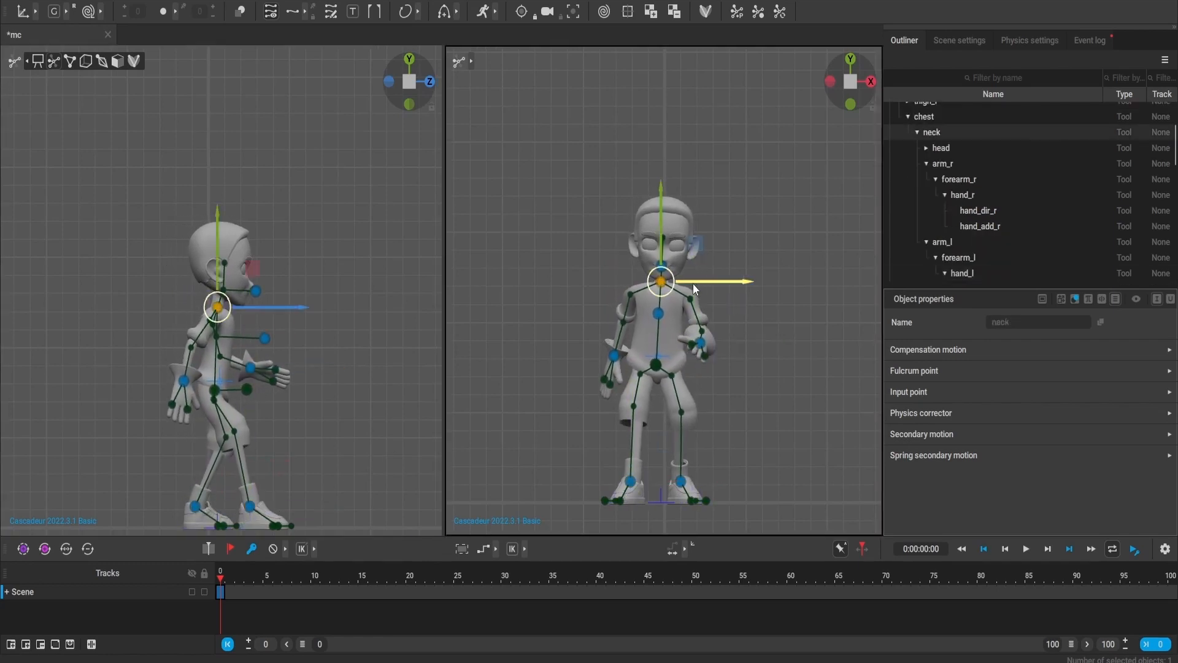
left_click(659, 361)
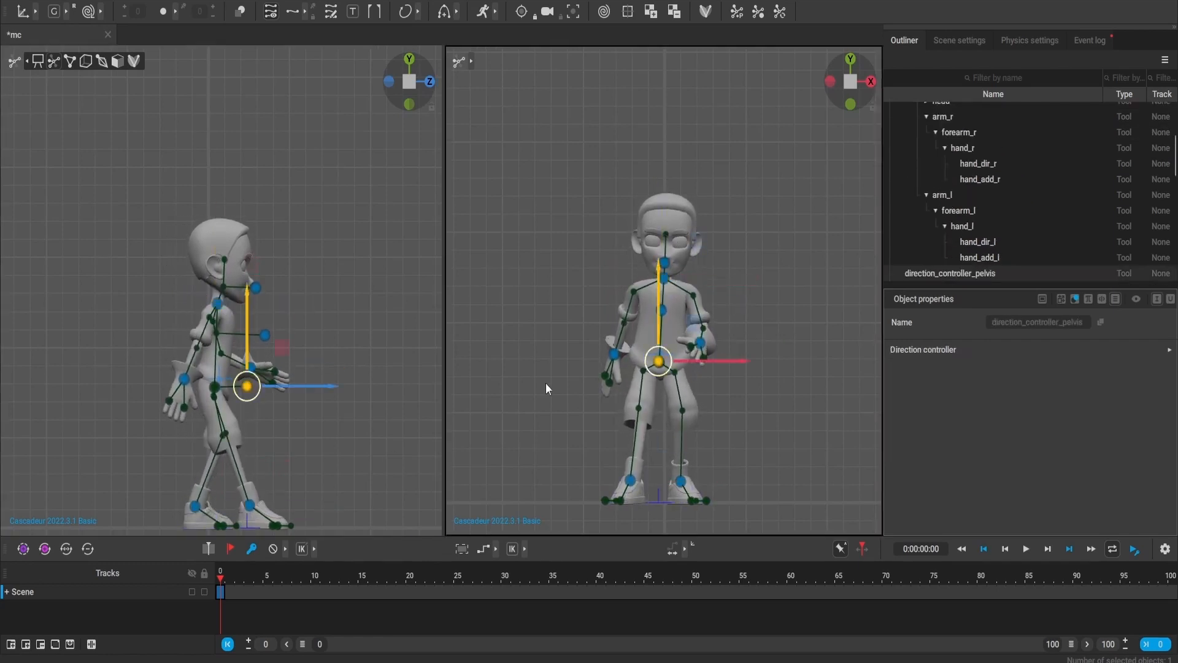
left_click_drag(248, 353, 249, 355)
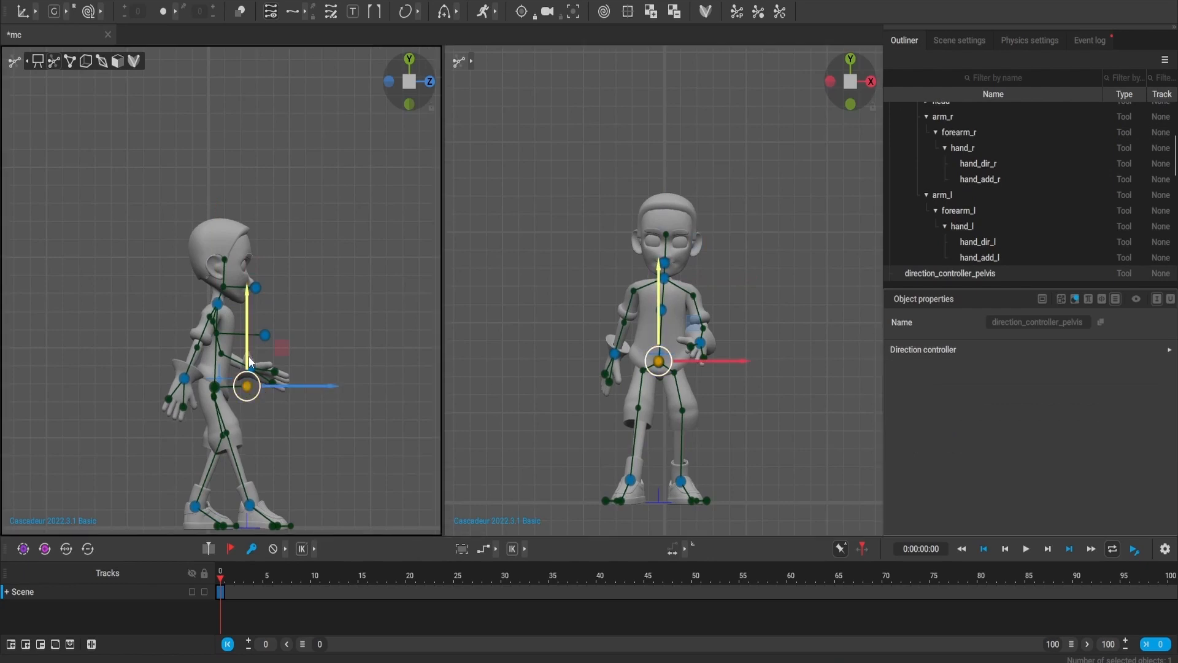
left_click(194, 506)
left_click_drag(230, 507, 210, 507)
left_click(659, 307)
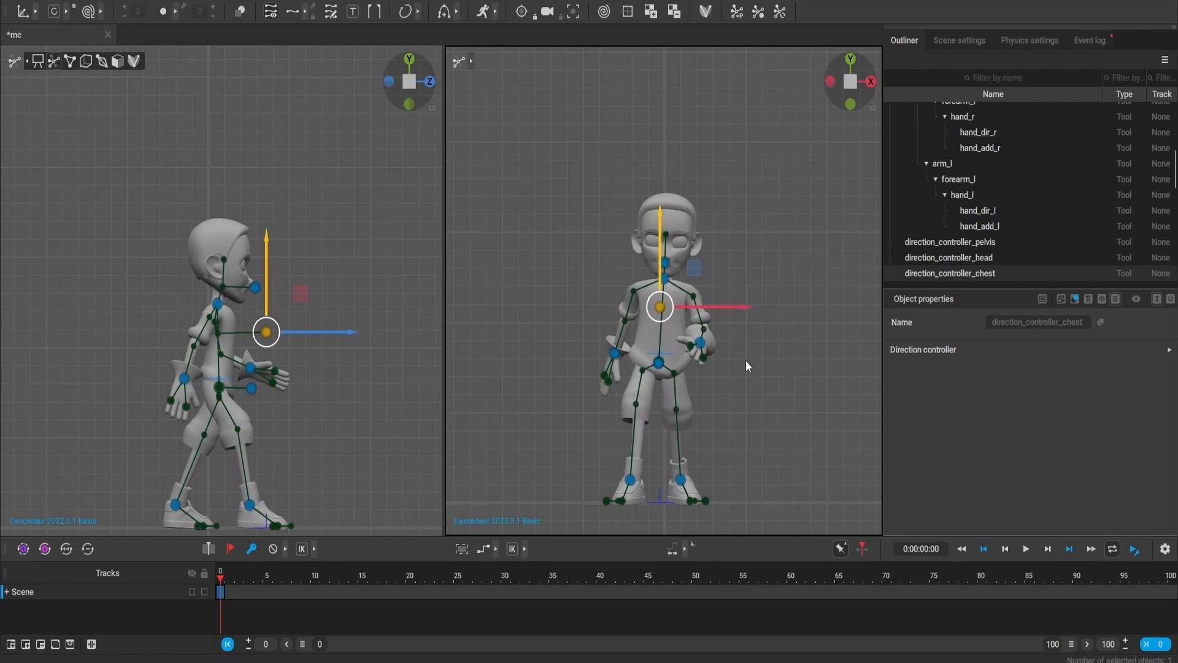
left_click(747, 403)
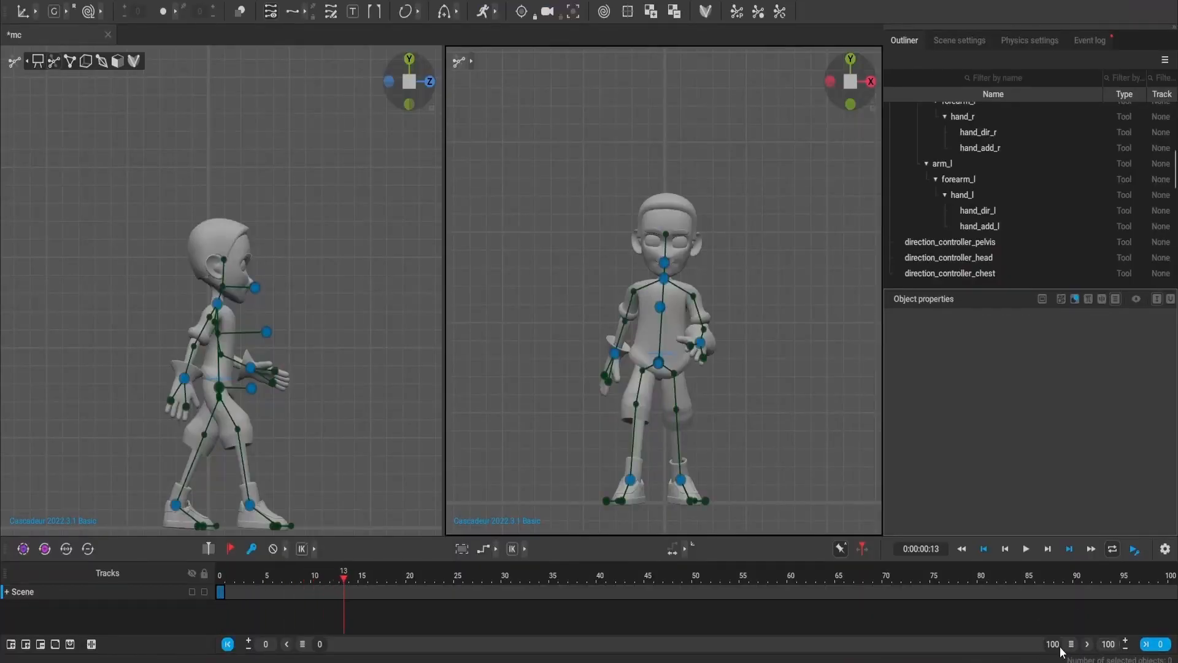
- Limit the timeline range to frames 0 to 13, add a keyframe at frame 13 and select the whole rig
left_click_drag(1072, 643, 417, 643)
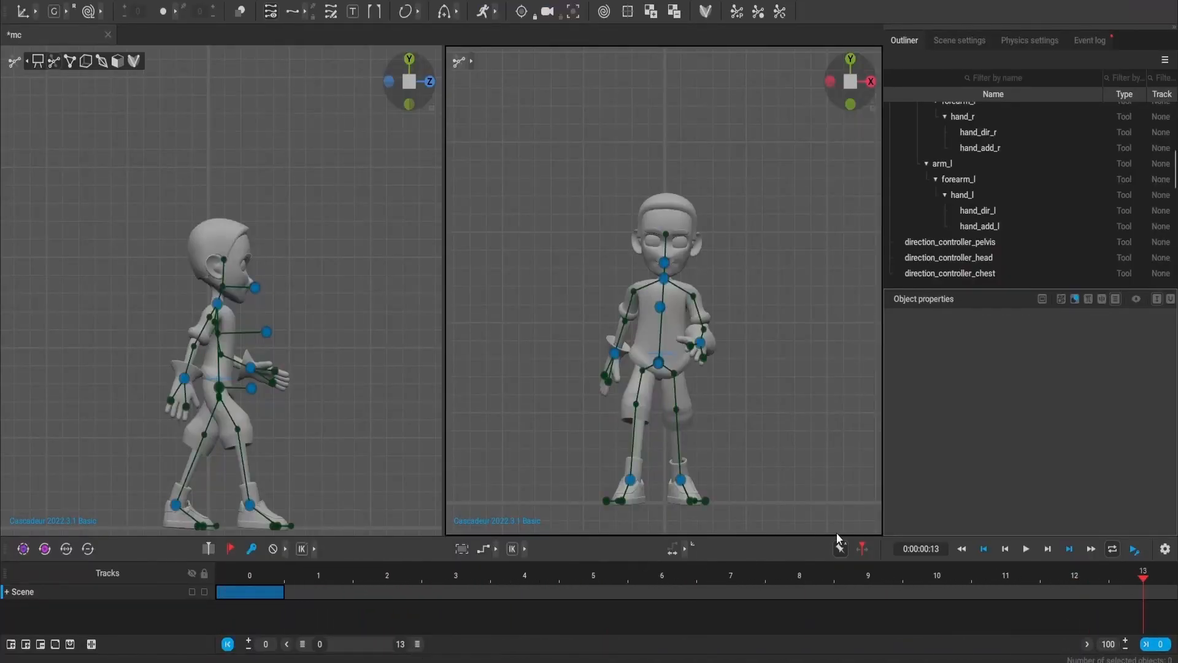
left_click(252, 548)
left_click_drag(575, 178, 744, 528)
- At frame 0, rotate the right foot so its toes point up and tilt the left foot to lift its heel
left_click(250, 504)
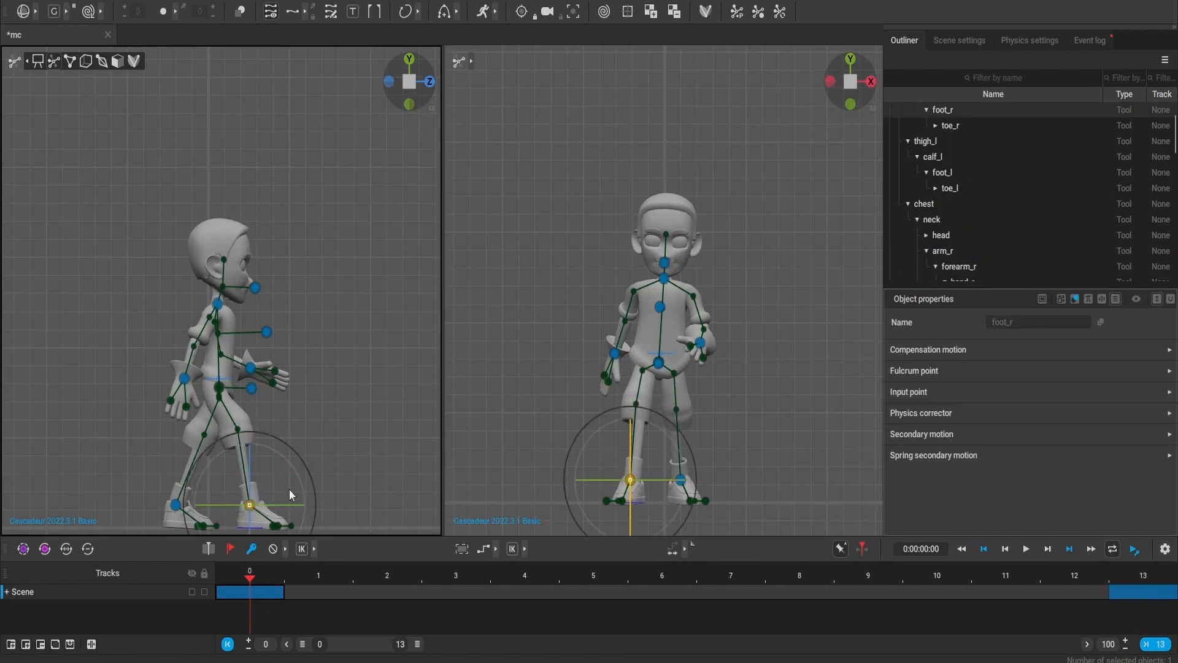
left_click_drag(289, 488, 293, 434)
left_click(176, 503)
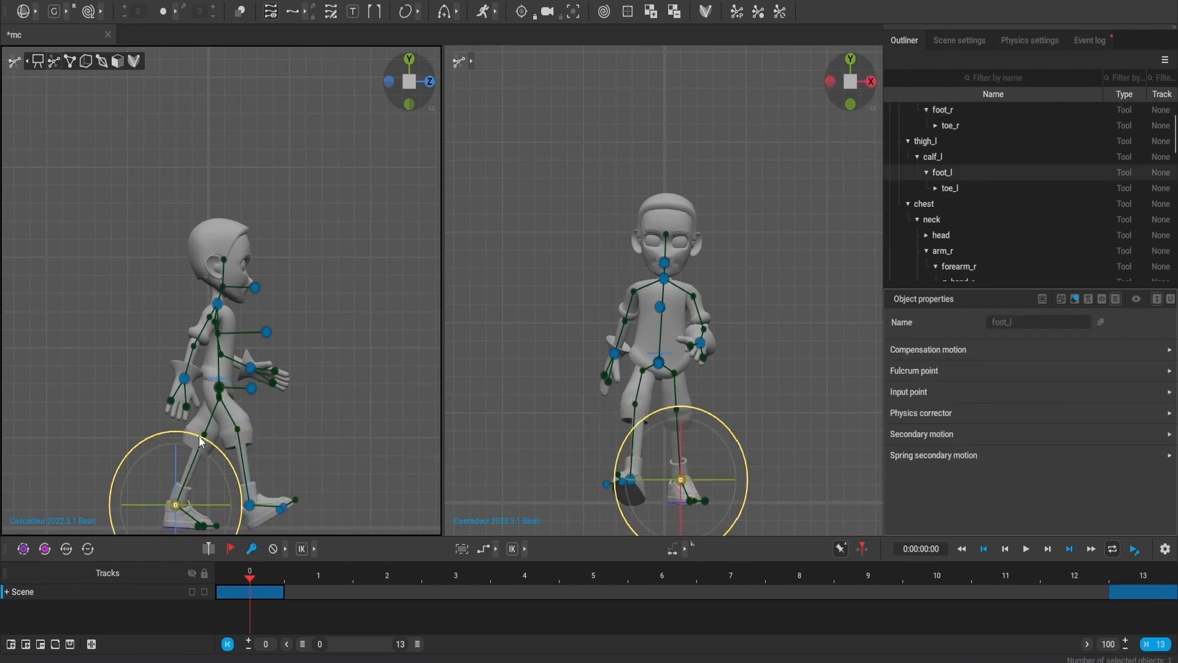
scroll(230, 455, "down", 2)
mouse_move(199, 441)
left_mouse_down()
mouse_move(230, 454)
mouse_move(186, 430)
left_mouse_up()
key("w")
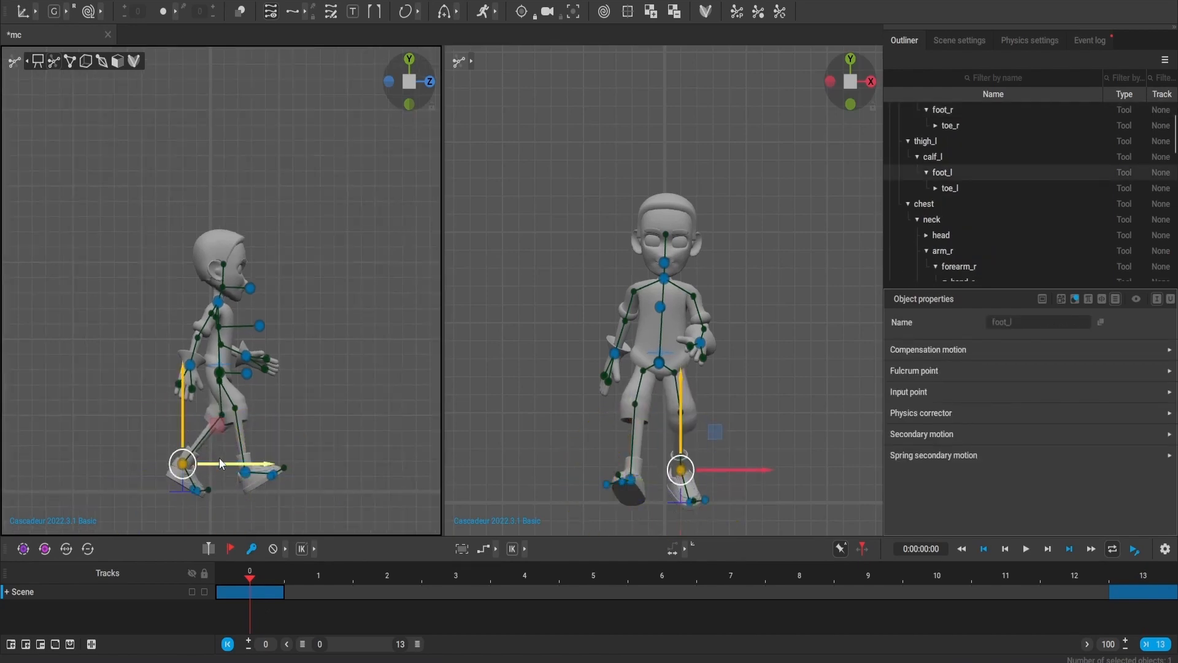
- Shift the character's center of mass slightly backward and nudge the head point sideways in the front view
left_click(220, 373)
left_click(659, 353)
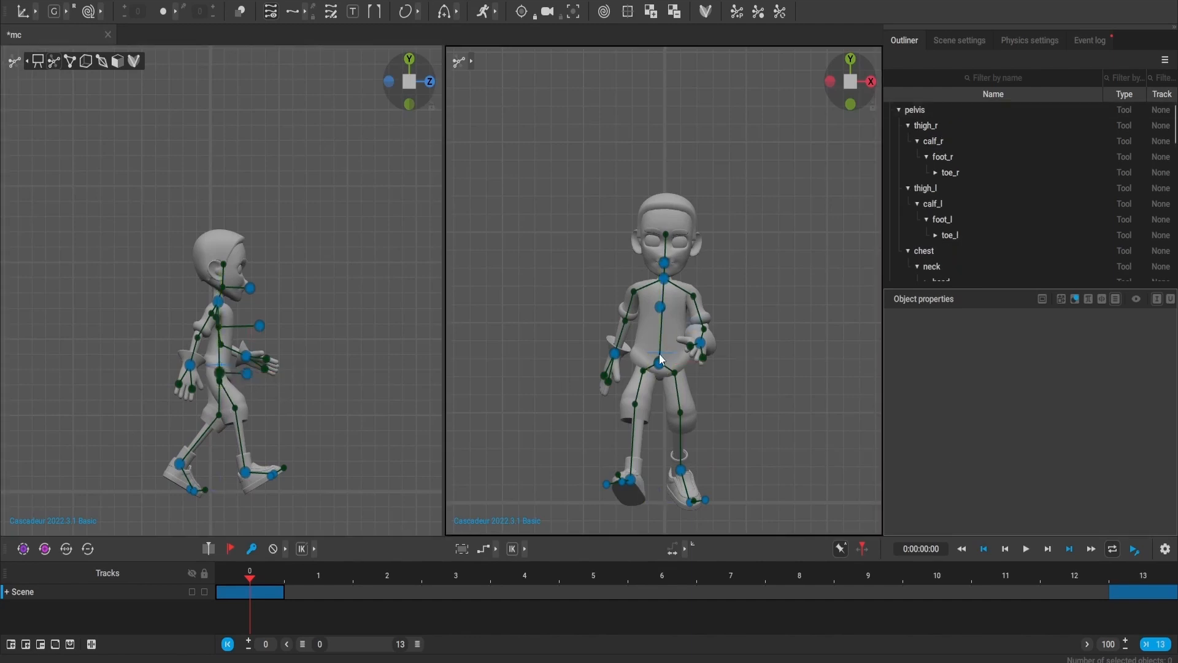
left_click_drag(284, 367, 275, 367)
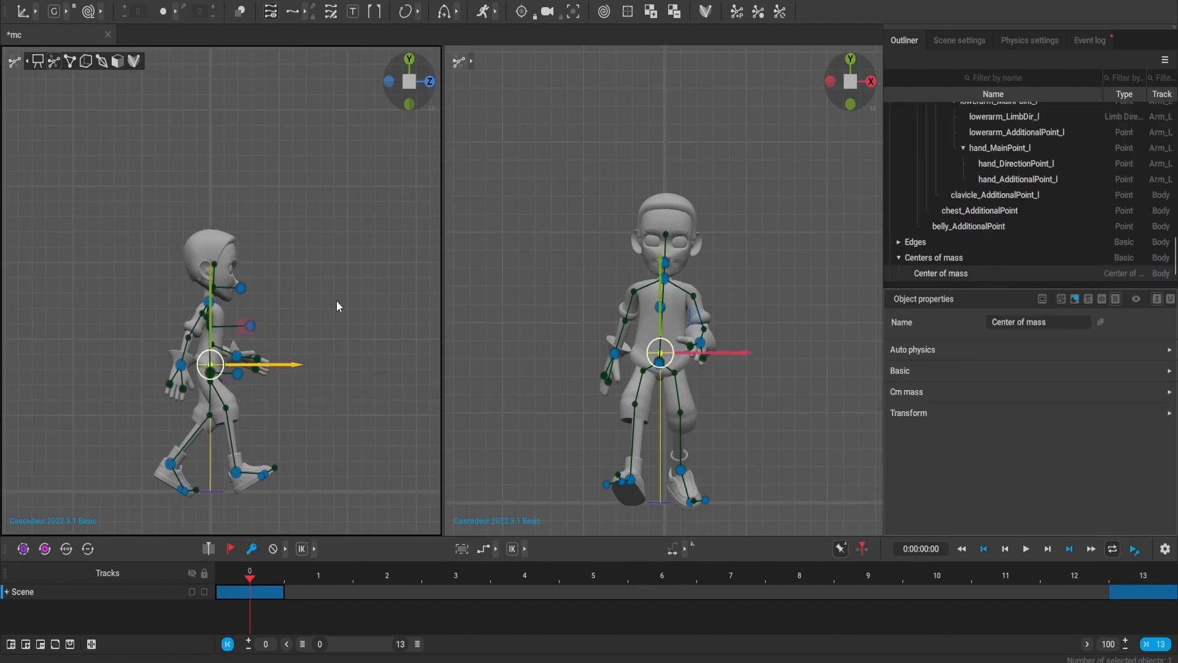
left_click(682, 233)
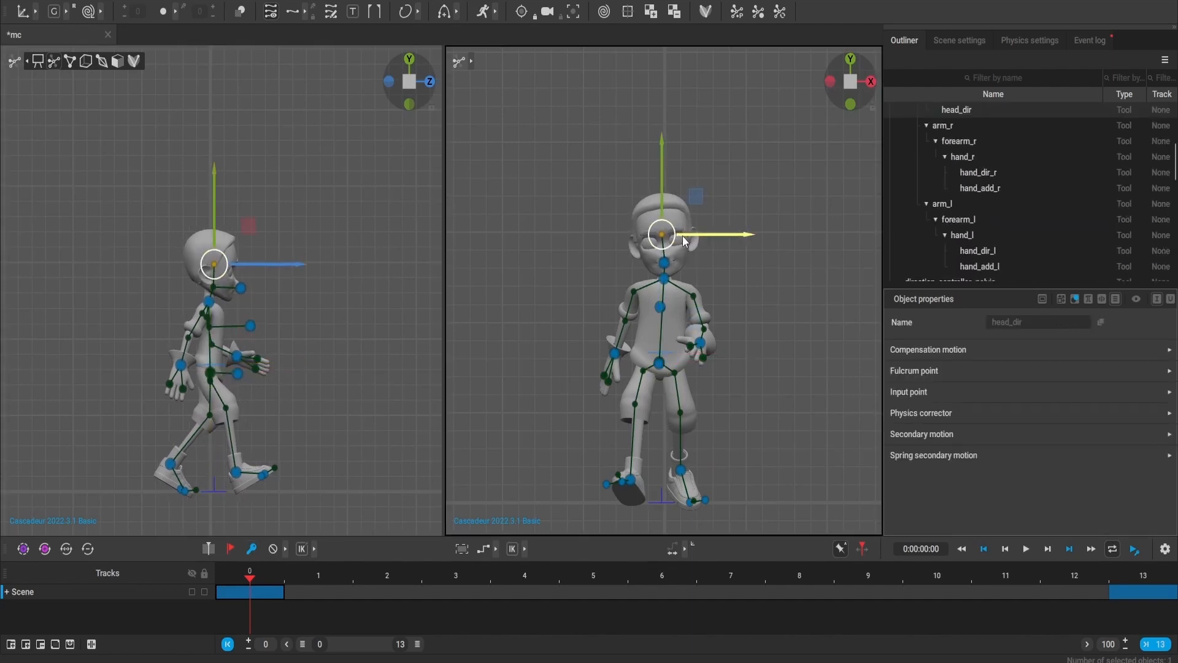
left_click(571, 355)
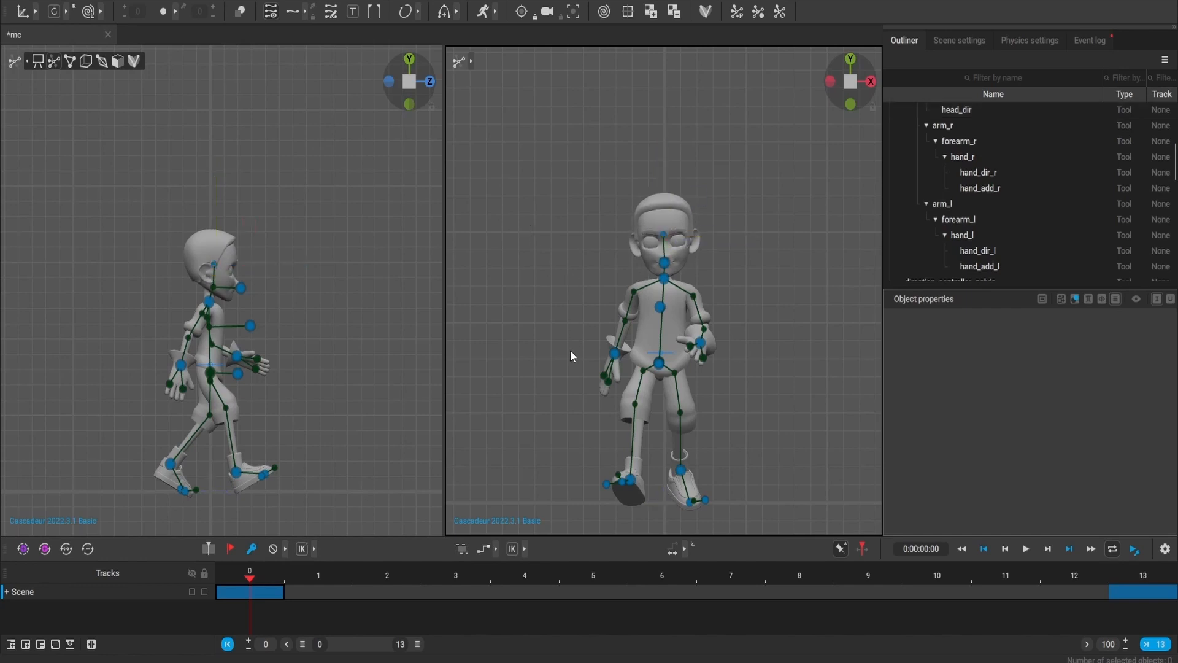
- Adjust the height of the right shoulder point in the front view
left_click(698, 307)
left_click(635, 293)
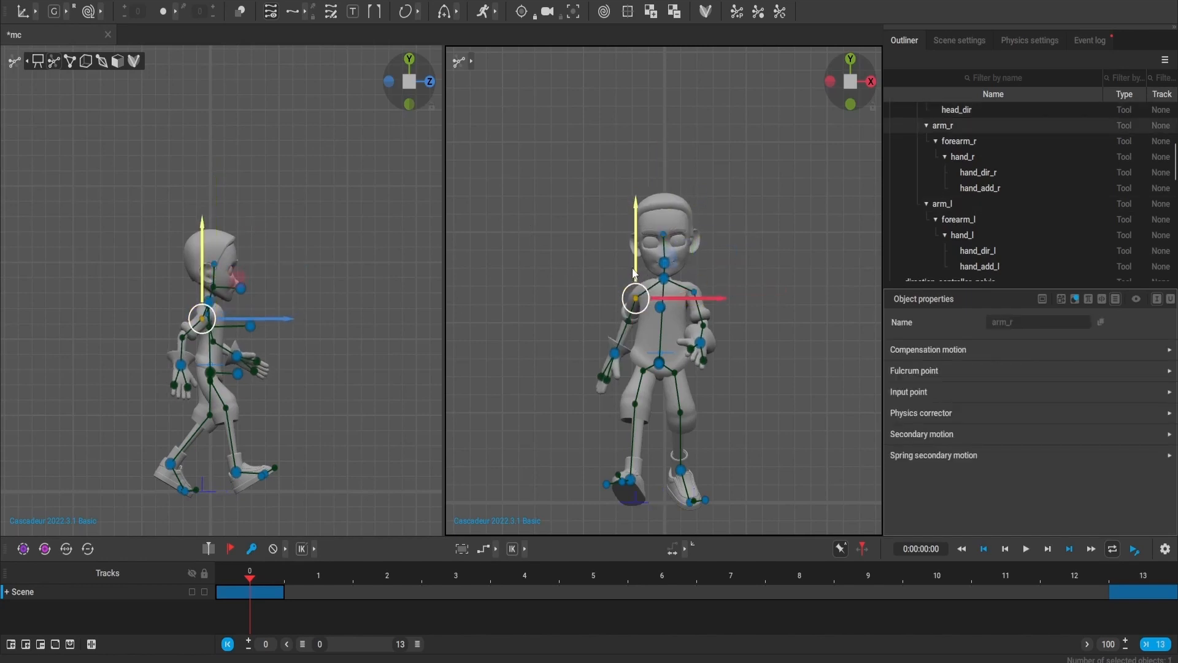
left_click_drag(635, 274, 634, 267)
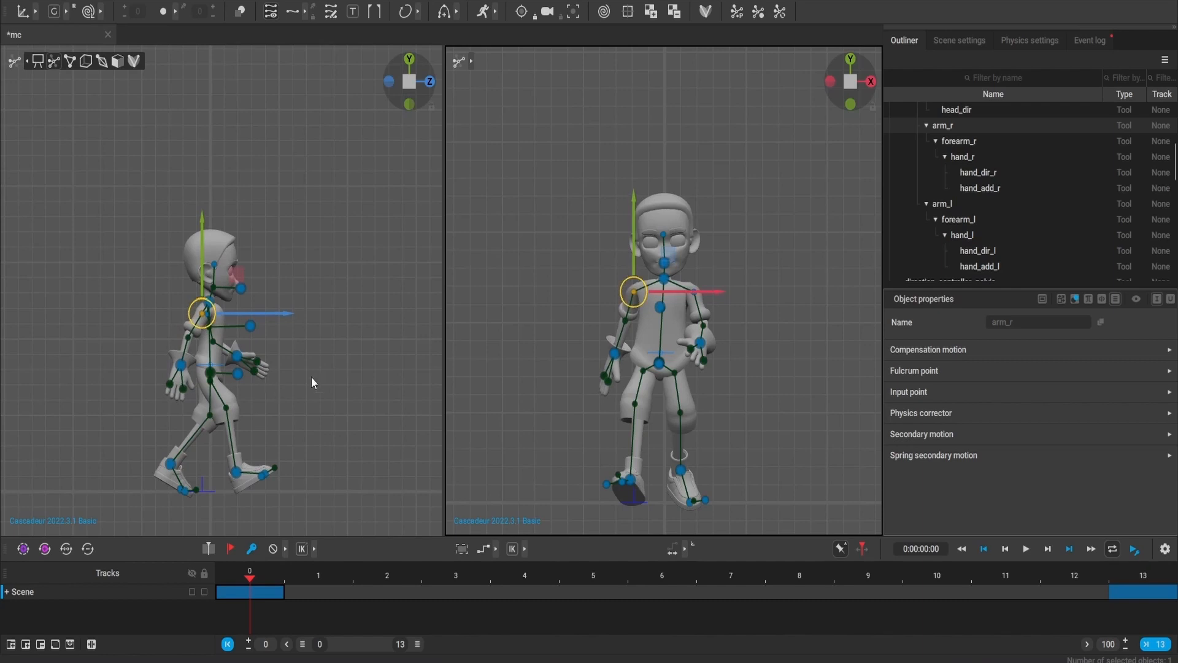
- At frame 0, select the character's right hand point in the side view and activate rotation for it
left_click(124, 374)
left_click(182, 367)
key("e")
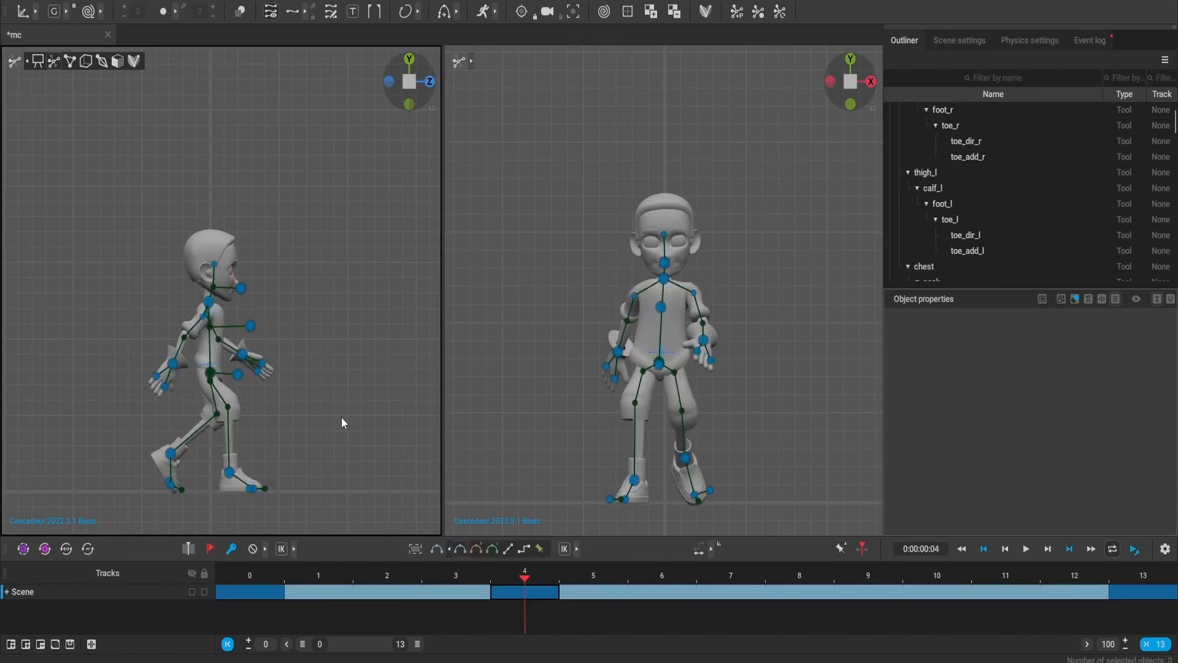
- At frame 4, raise the head direction controller slightly in the front view and select the chest point in the side view
left_click(664, 262)
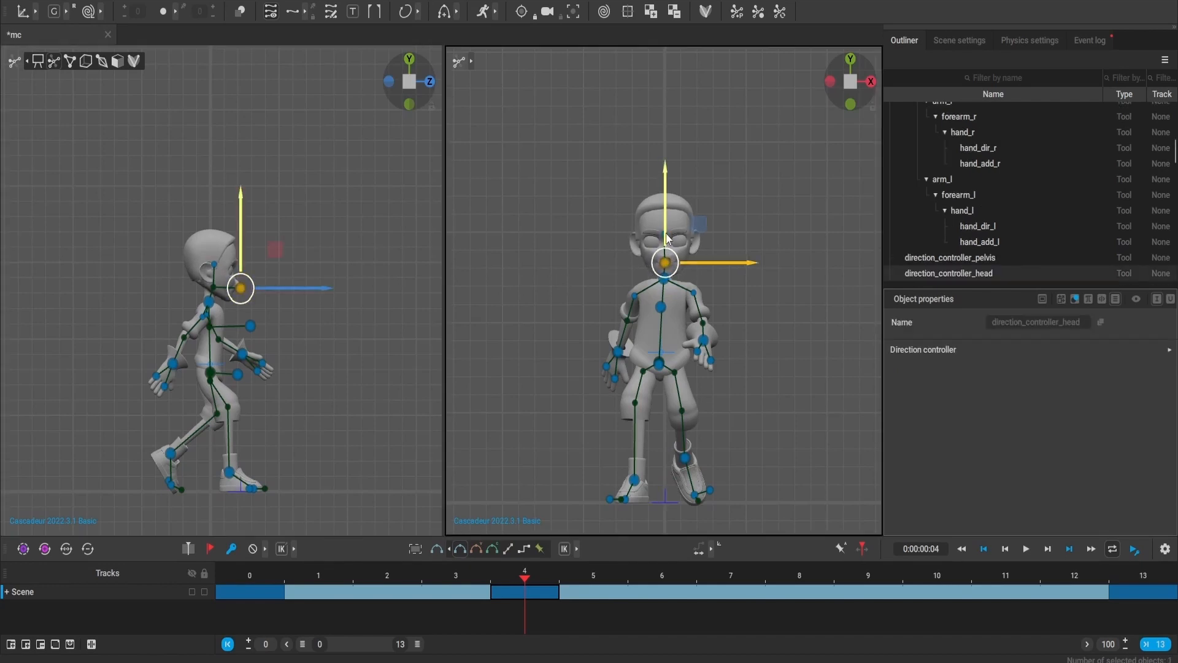
left_click_drag(668, 230, 667, 228)
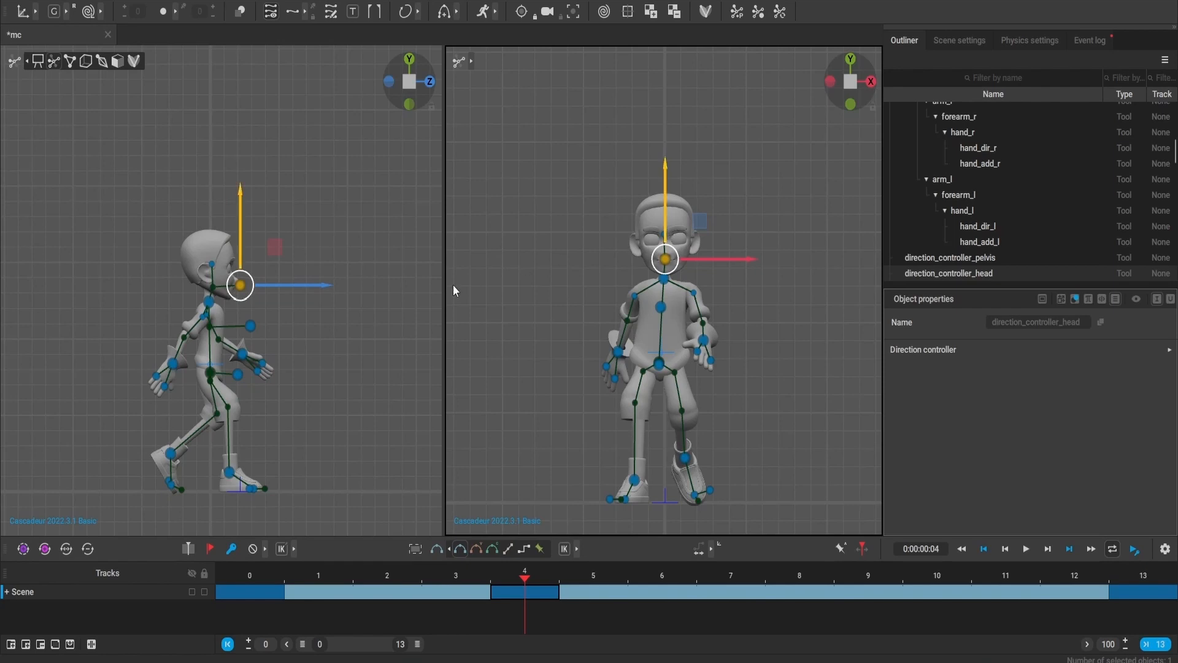
left_click(494, 291)
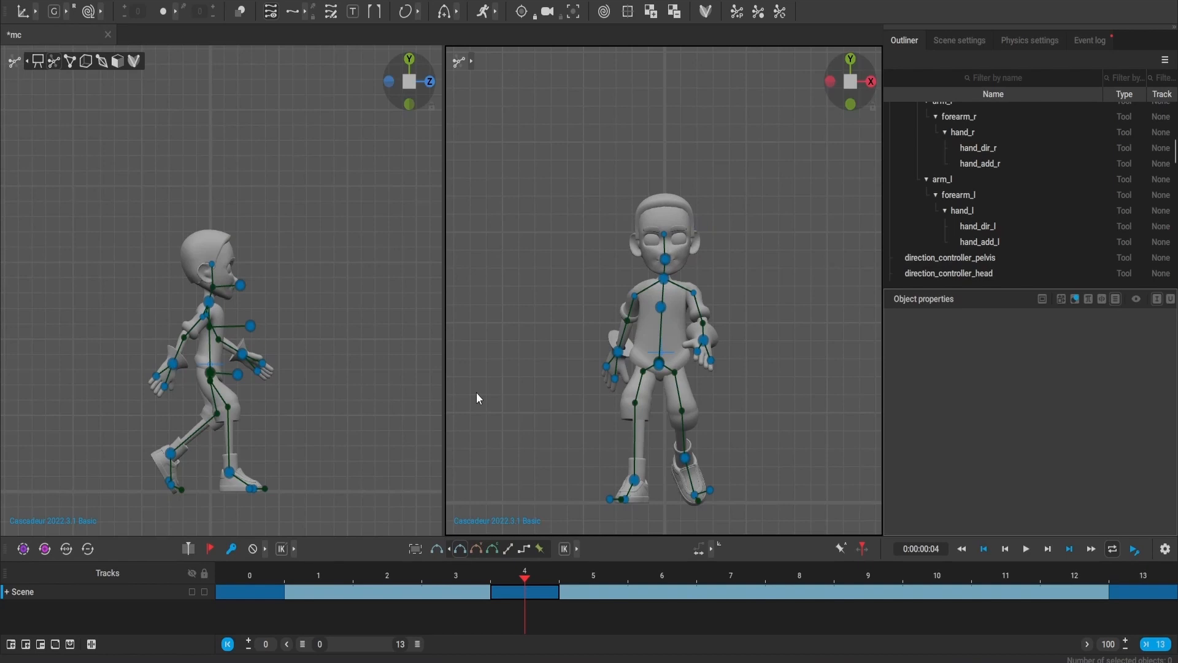
left_click(215, 332)
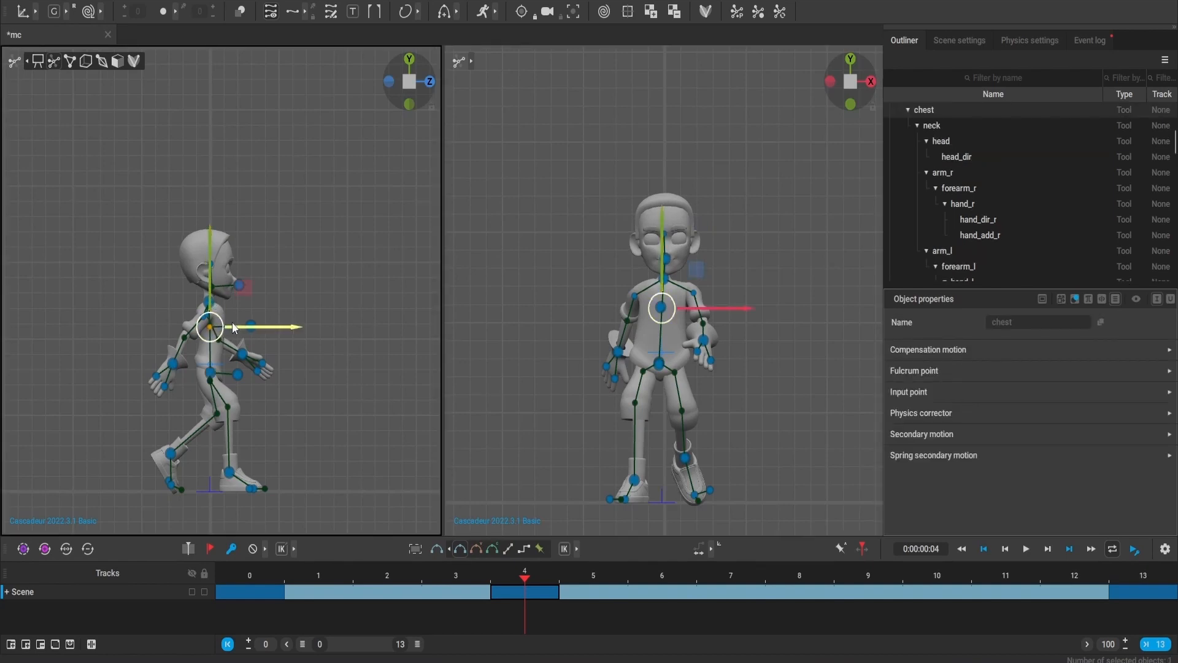
left_click(359, 312)
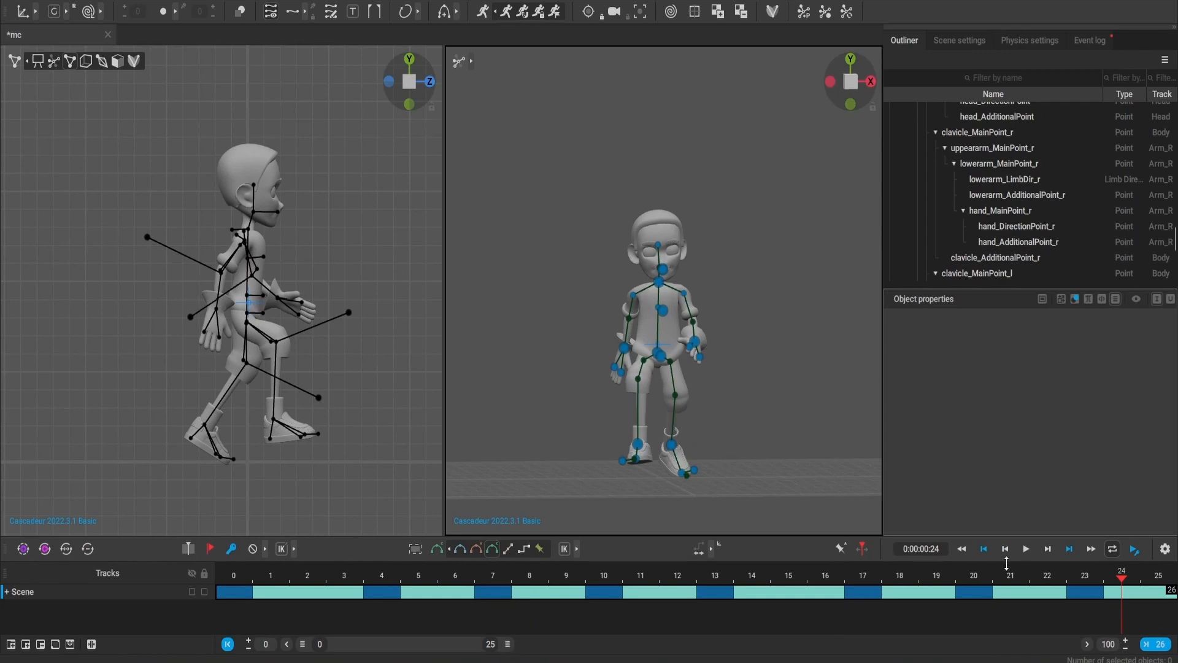
- Turn on the physics corrector at frame 25 of the walk cycle and scrub back through the timeline
left_click_drag(1131, 574, 1165, 577)
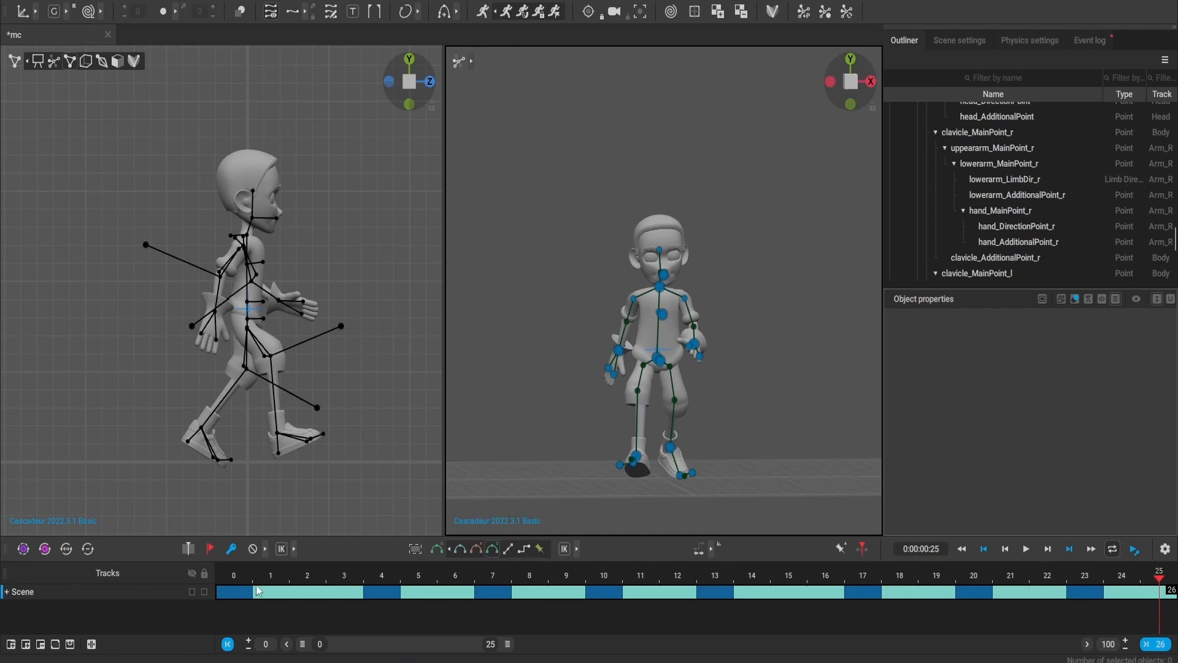
left_click(507, 12)
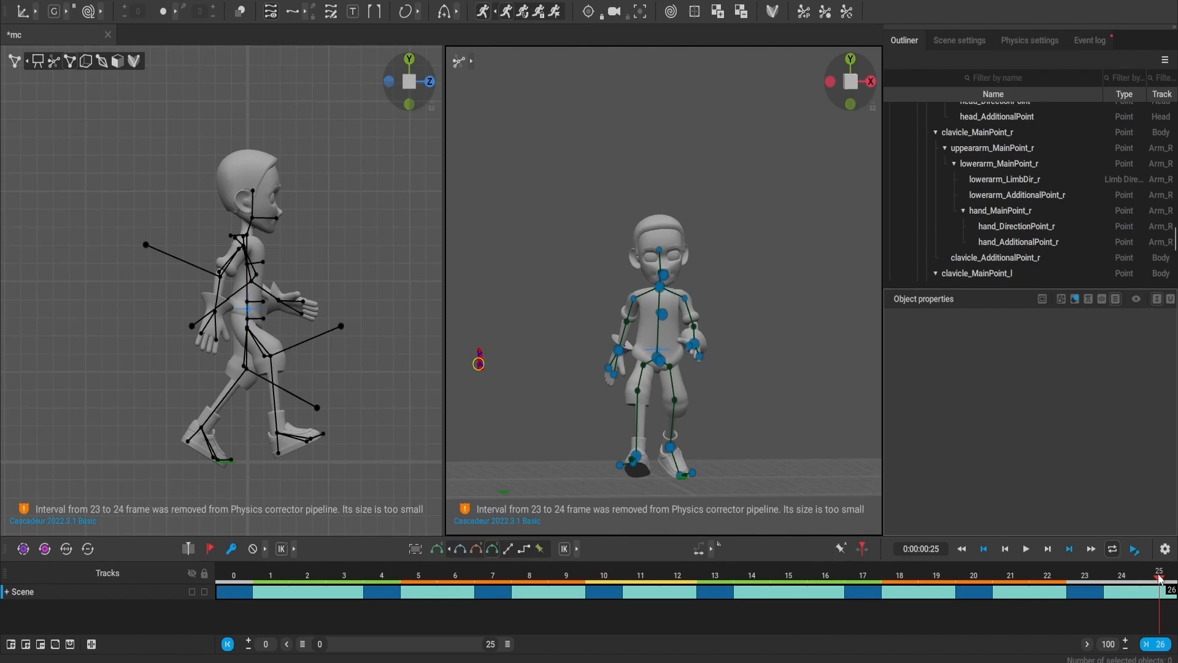
left_click_drag(1160, 581, 749, 567)
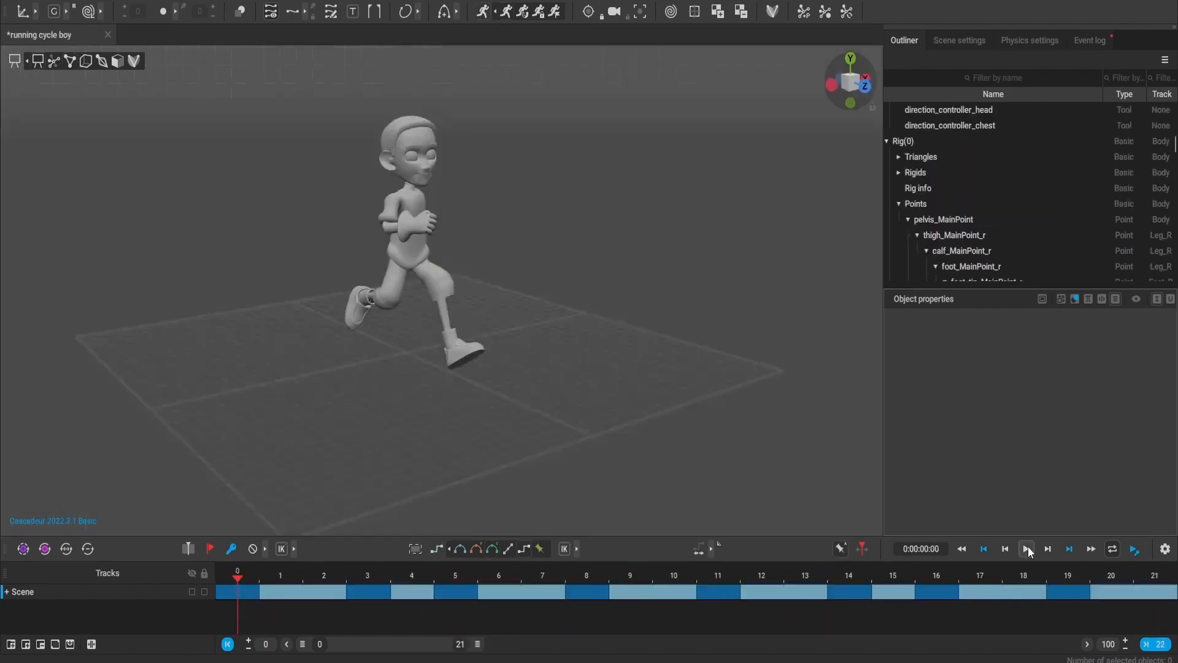
- Play the running cycle from the side, front and orbited views, and view the idle animation from another angle
left_click(1028, 548)
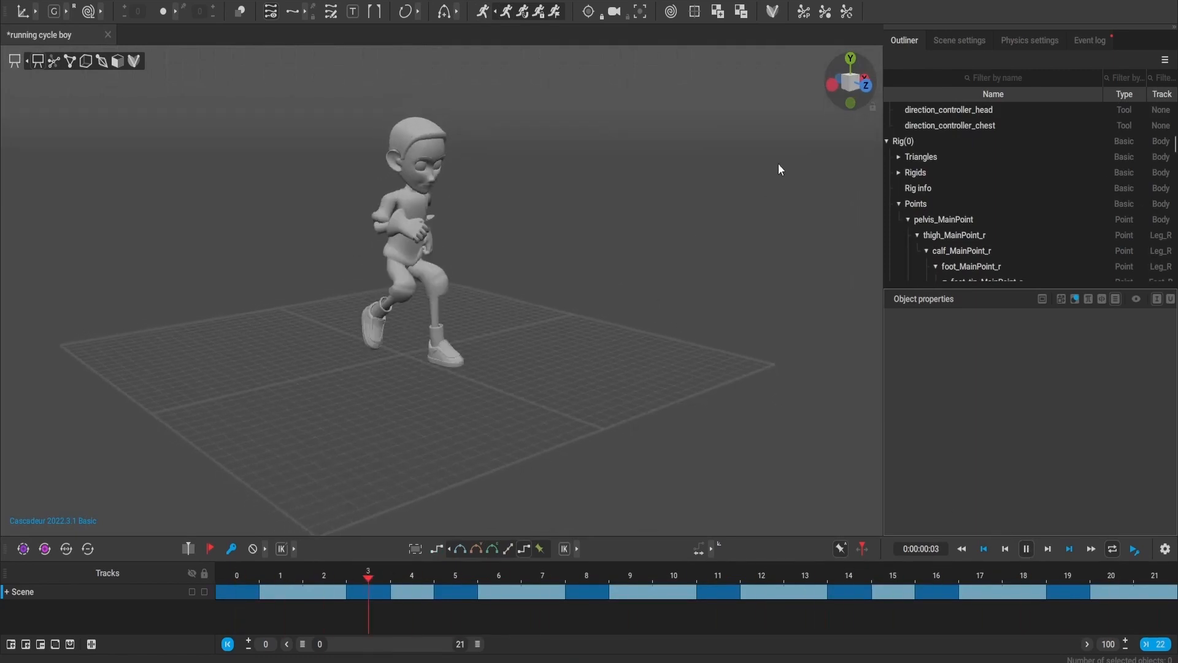
left_click(831, 84)
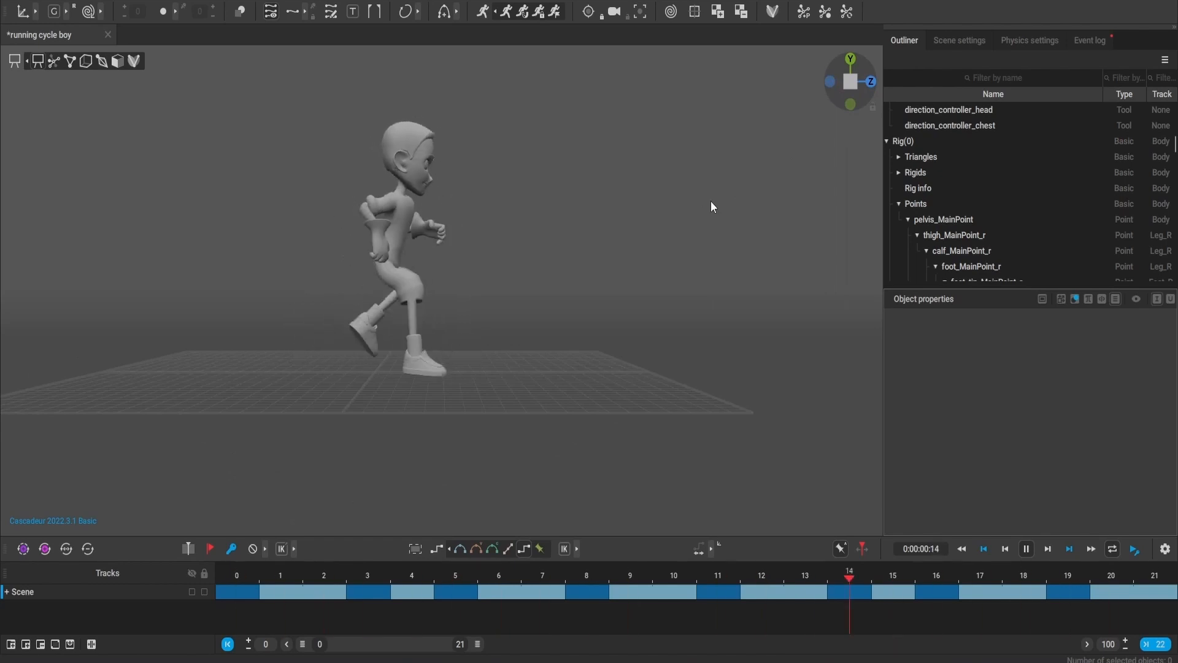
left_click(873, 82)
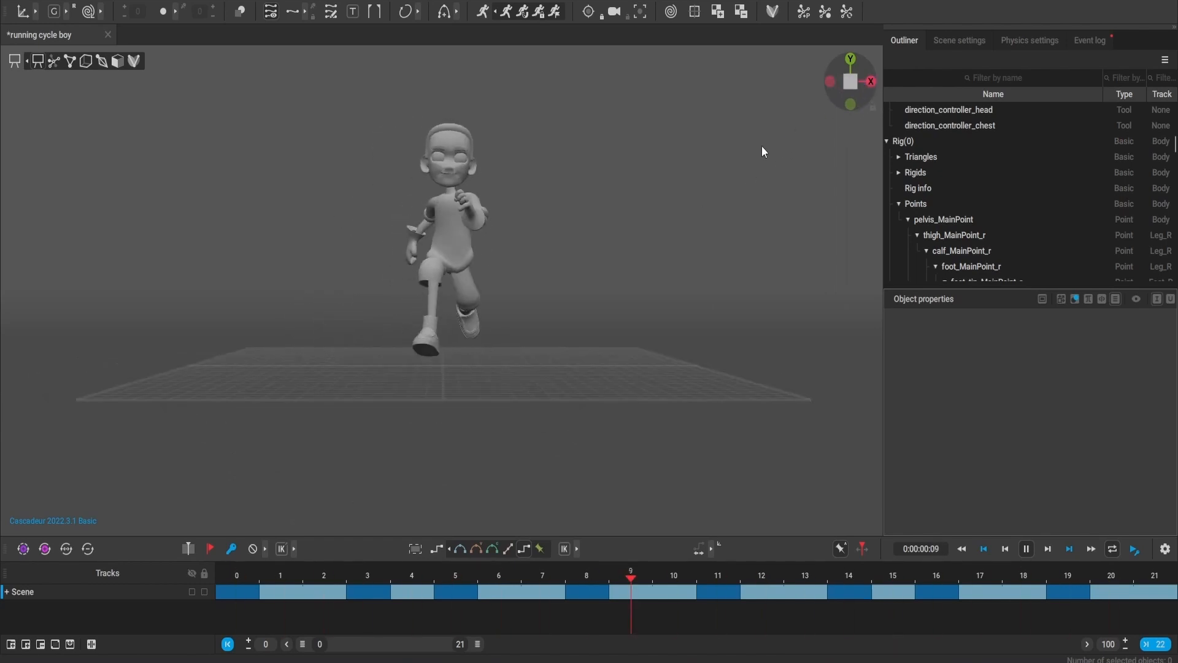
left_click(852, 86)
left_click(852, 86)
left_click_drag(702, 129, 1051, 142, "alt")
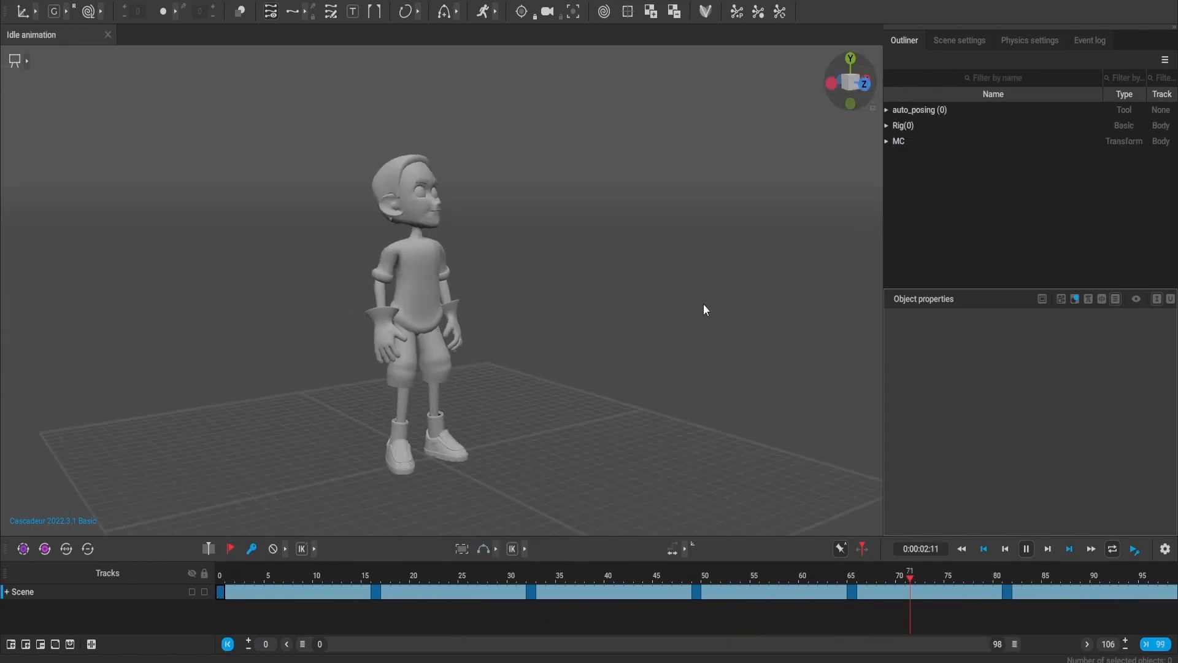
left_click_drag(704, 304, 671, 303, "alt")
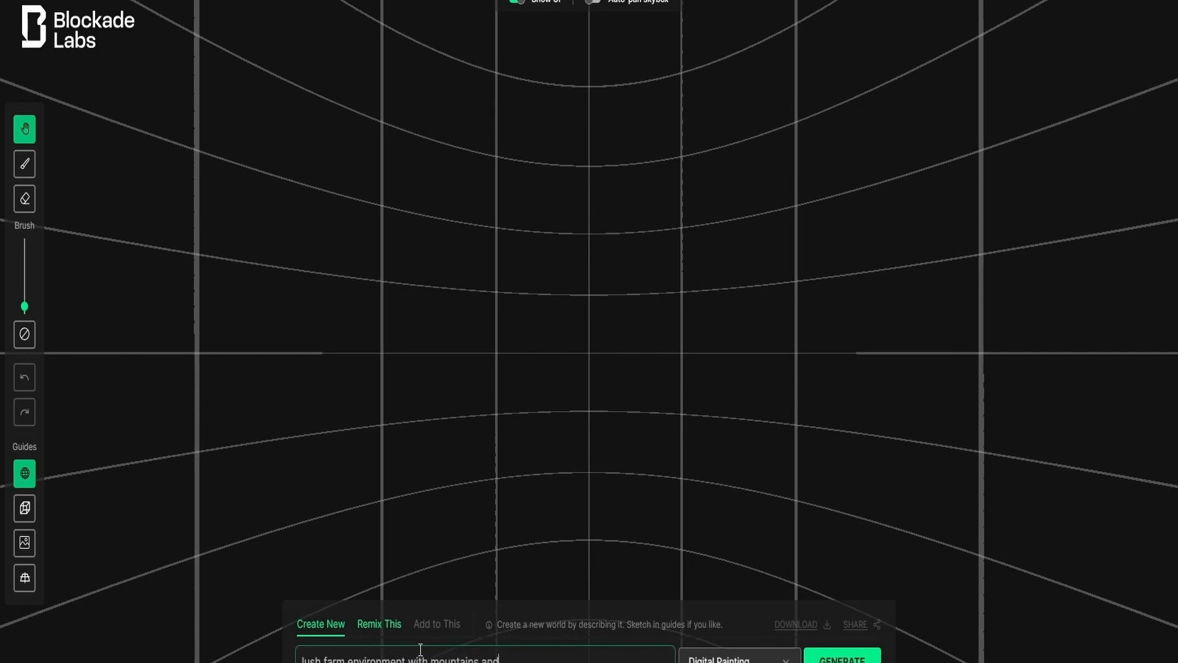
- In Blockade Labs, brush a tall rounded arch with a cross stroke near its peak as a skybox guide
left_click(25, 164)
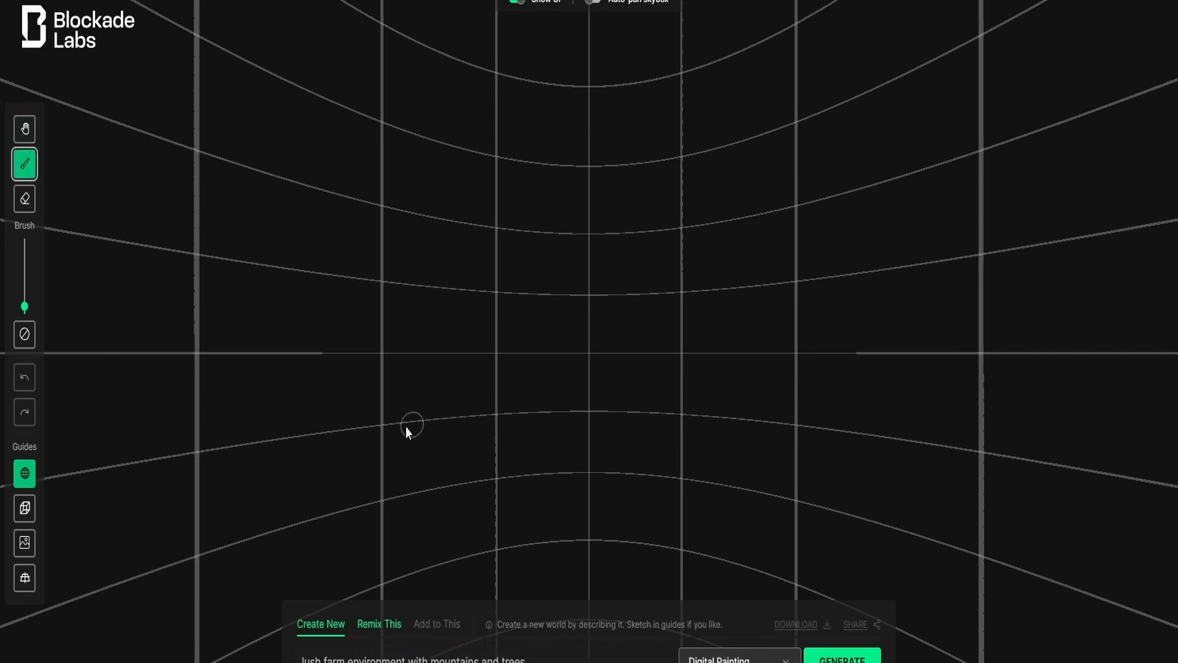
mouse_move(324, 505)
left_mouse_down()
mouse_move(441, 236)
mouse_move(477, 463)
left_mouse_up()
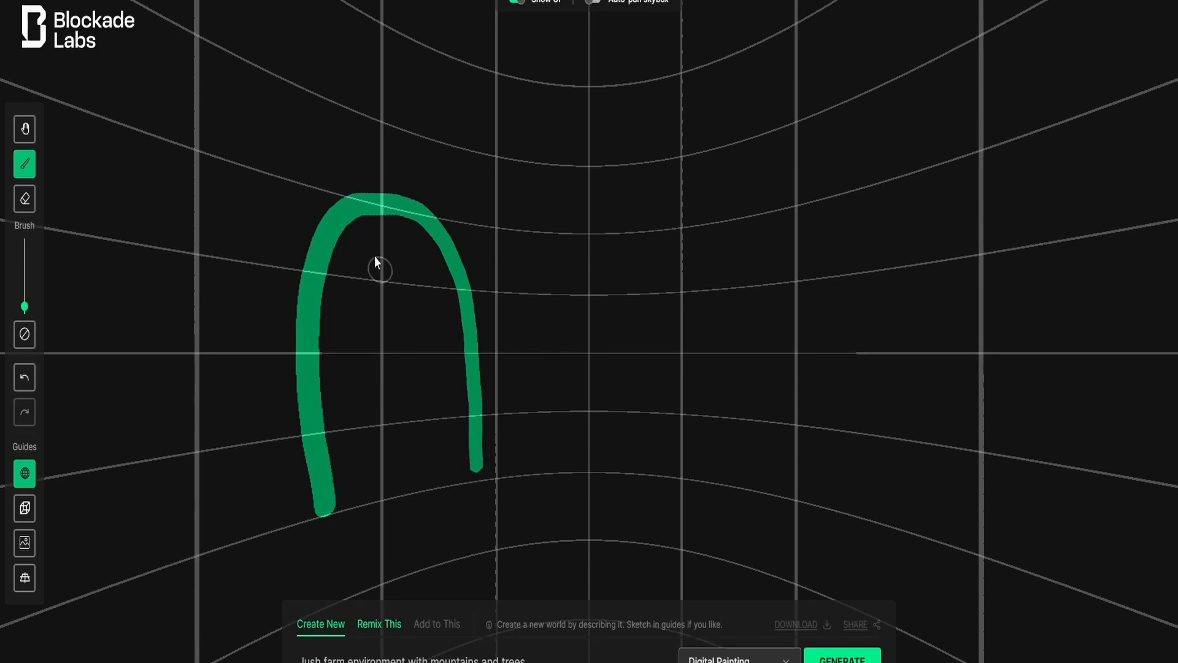
left_click_drag(334, 201, 436, 192)
- Turn the skybox to an empty area and sketch four pointed mountain peaks above the horizon
left_click(23, 130)
mouse_move(725, 260)
left_mouse_down()
mouse_move(608, 233)
mouse_move(536, 326)
mouse_move(726, 295)
left_mouse_up()
left_click(24, 164)
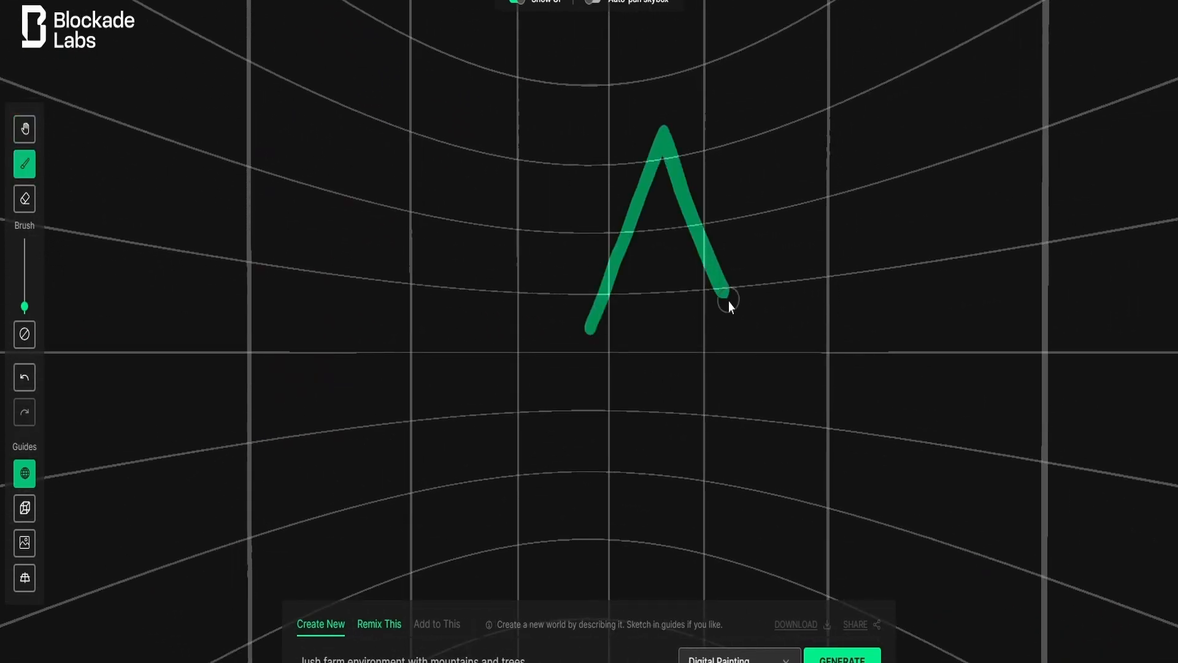
left_click_drag(695, 224, 857, 264)
left_click_drag(492, 254, 626, 203)
left_click_drag(420, 191, 513, 175)
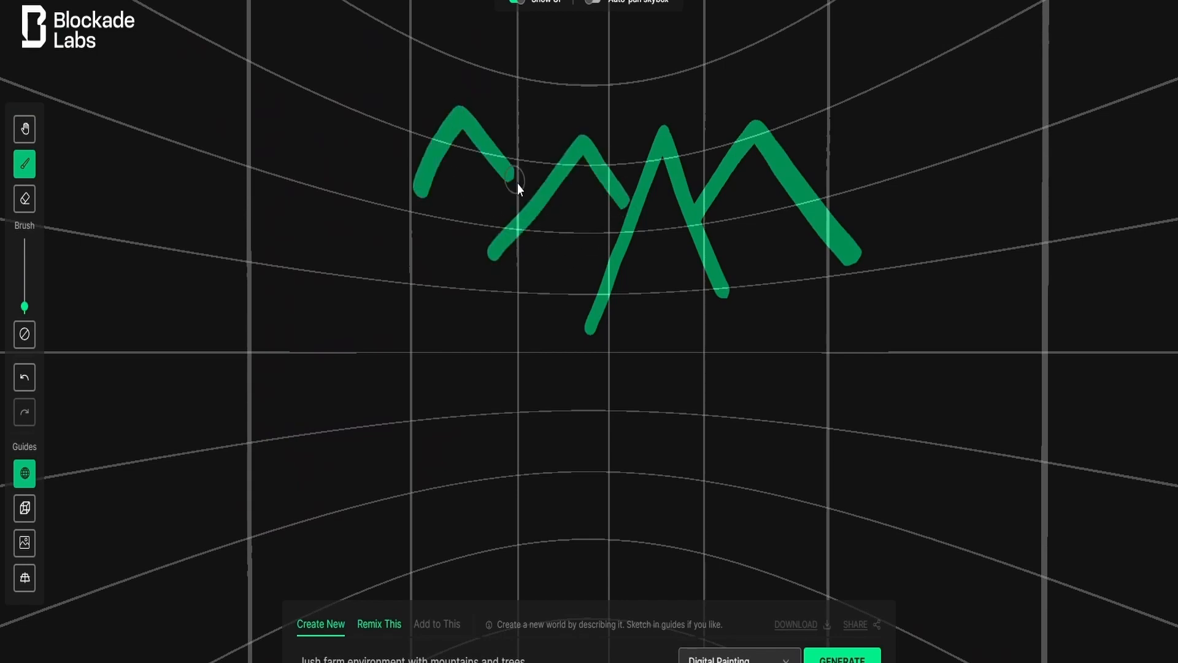
- Continue the mountain range around the skybox with three more connected peaks and a short stroke at its end
left_click(23, 129)
mouse_move(644, 233)
left_mouse_down()
mouse_move(481, 213)
mouse_move(326, 255)
mouse_move(307, 248)
left_mouse_up()
left_click(25, 164)
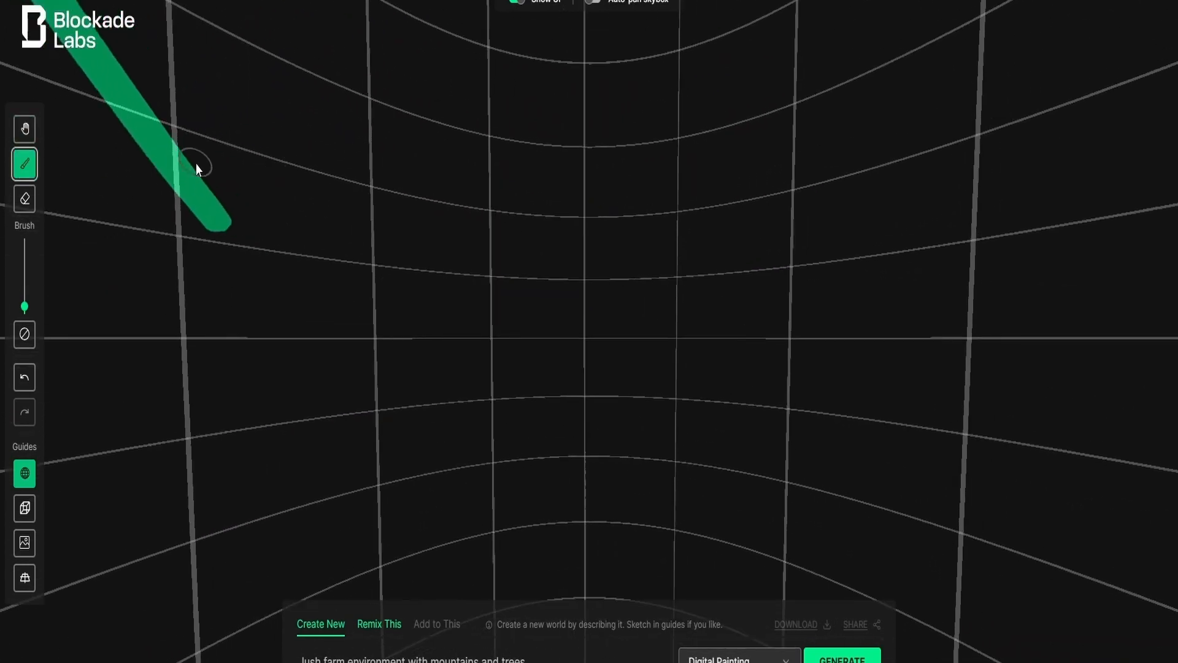
left_click_drag(197, 164, 409, 165)
left_click_drag(367, 122, 571, 156)
left_click_drag(547, 115, 668, 106)
left_click(704, 135)
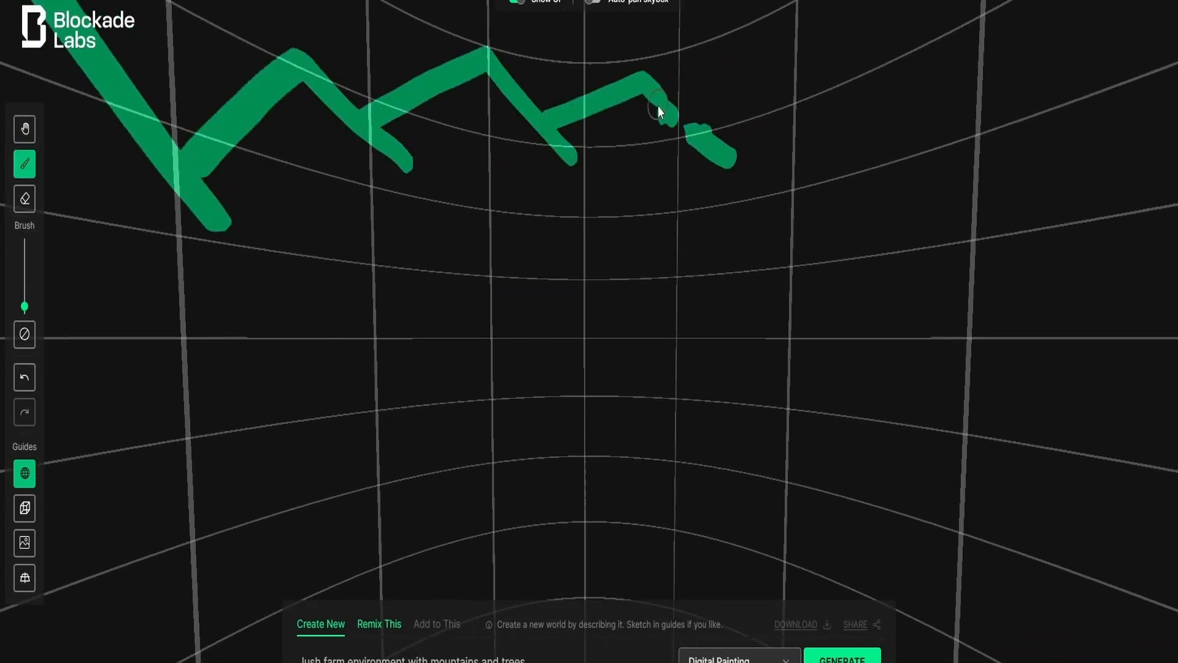
- Turn on the ground grid guide and sketch small trees and further shapes along the horizon in an empty area
left_click(24, 129)
mouse_move(737, 176)
left_mouse_down()
mouse_move(378, 171)
mouse_move(344, 231)
mouse_move(294, 162)
left_mouse_up()
left_click(25, 577)
left_click(25, 164)
left_click_drag(589, 368, 590, 305)
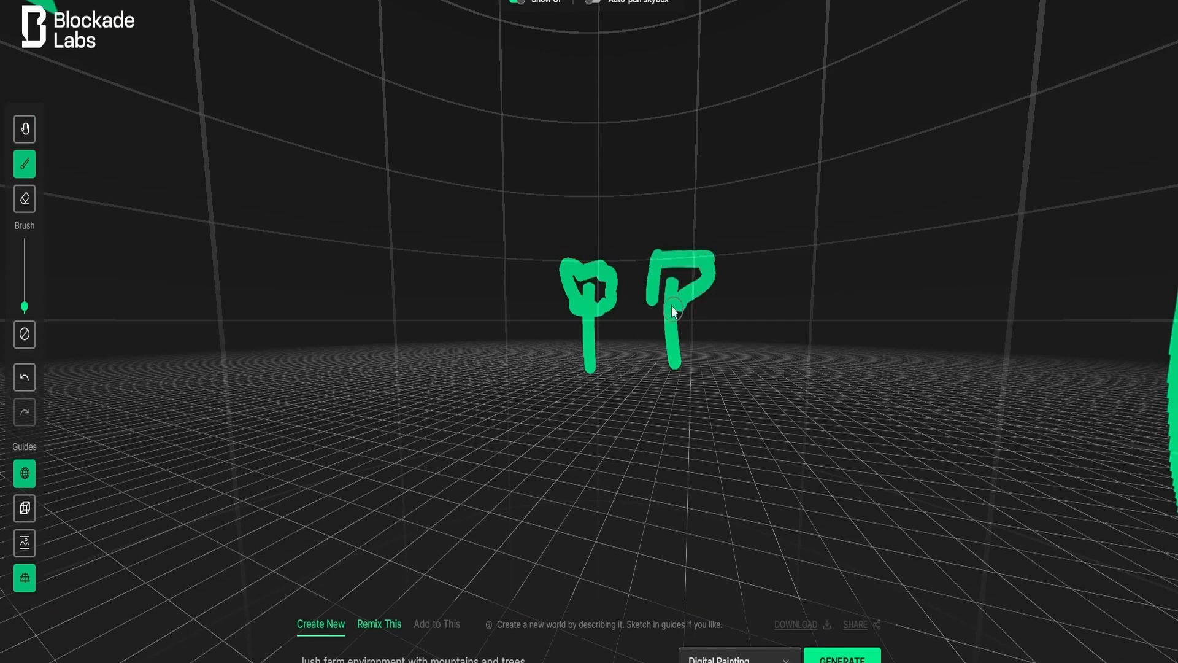
mouse_move(640, 371)
left_mouse_down()
mouse_move(634, 321)
mouse_move(642, 332)
left_mouse_up()
mouse_move(252, 369)
left_mouse_down()
mouse_move(426, 197)
mouse_move(438, 328)
left_mouse_up()
left_click_drag(258, 161, 395, 168)
mouse_move(868, 367)
left_mouse_down()
mouse_move(879, 254)
mouse_move(868, 227)
left_mouse_up()
mouse_move(778, 367)
left_mouse_down()
mouse_move(761, 250)
mouse_move(788, 267)
left_mouse_up()
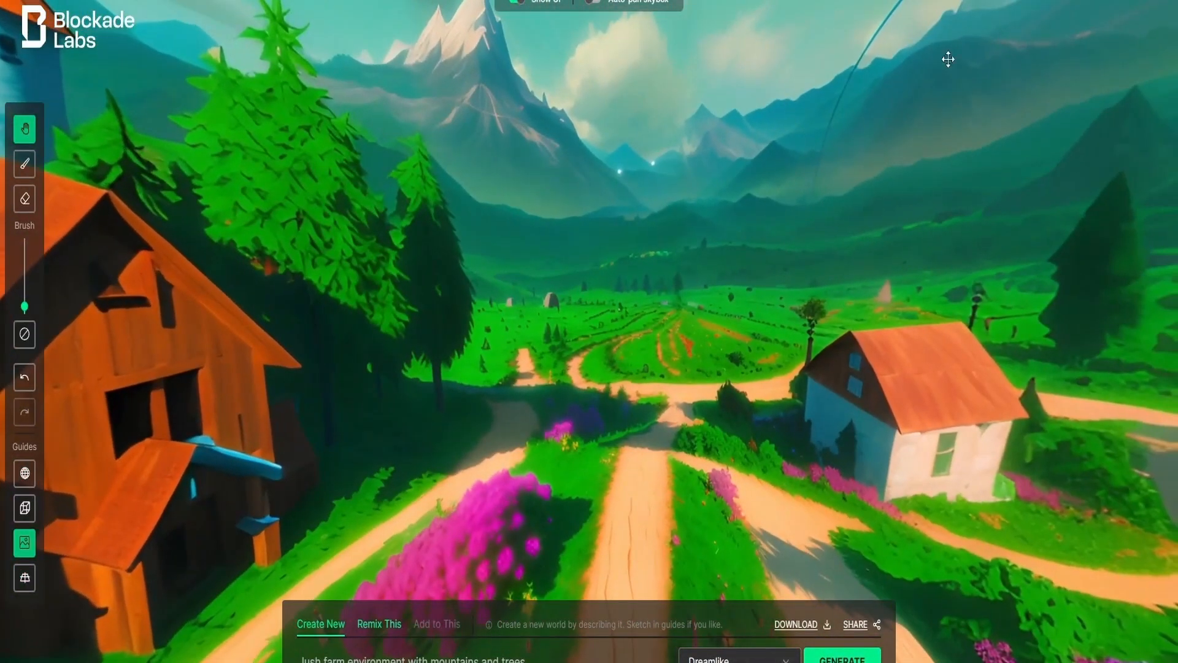
- Look around the generated Dreamlike farm skybox and review the ControlNet settings in Stable Diffusion
left_click_drag(948, 59, 481, 203)
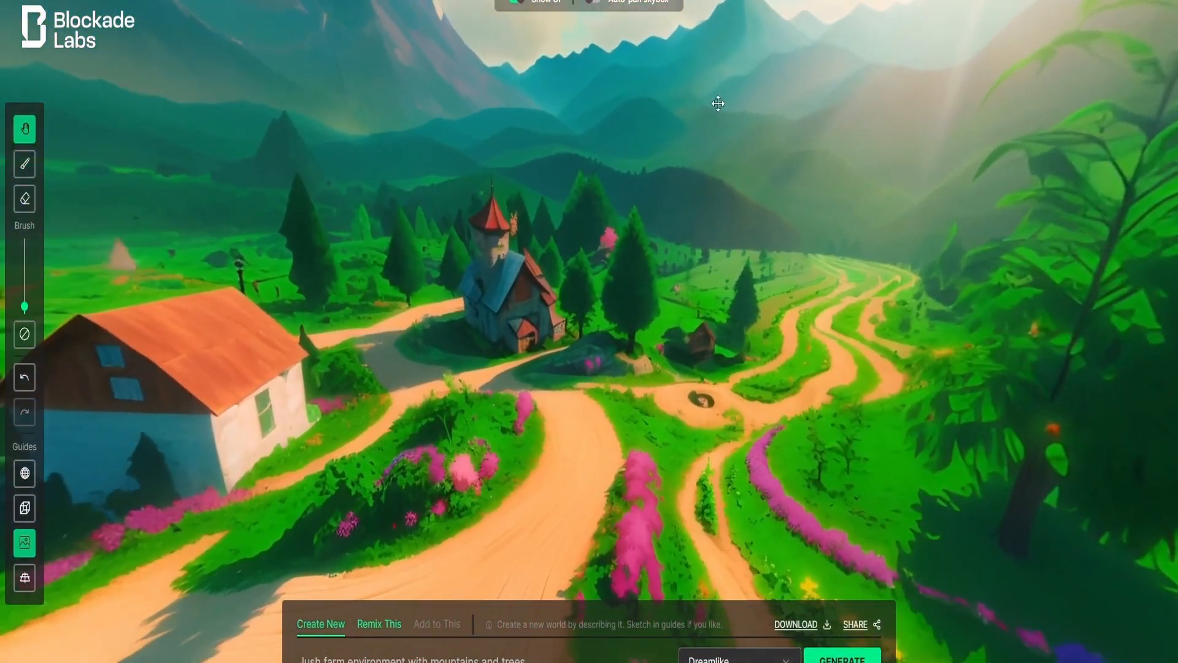
left_click_drag(816, 404, 771, 424)
left_click_drag(937, 303, 625, 297)
left_click_drag(945, 371, 979, 421)
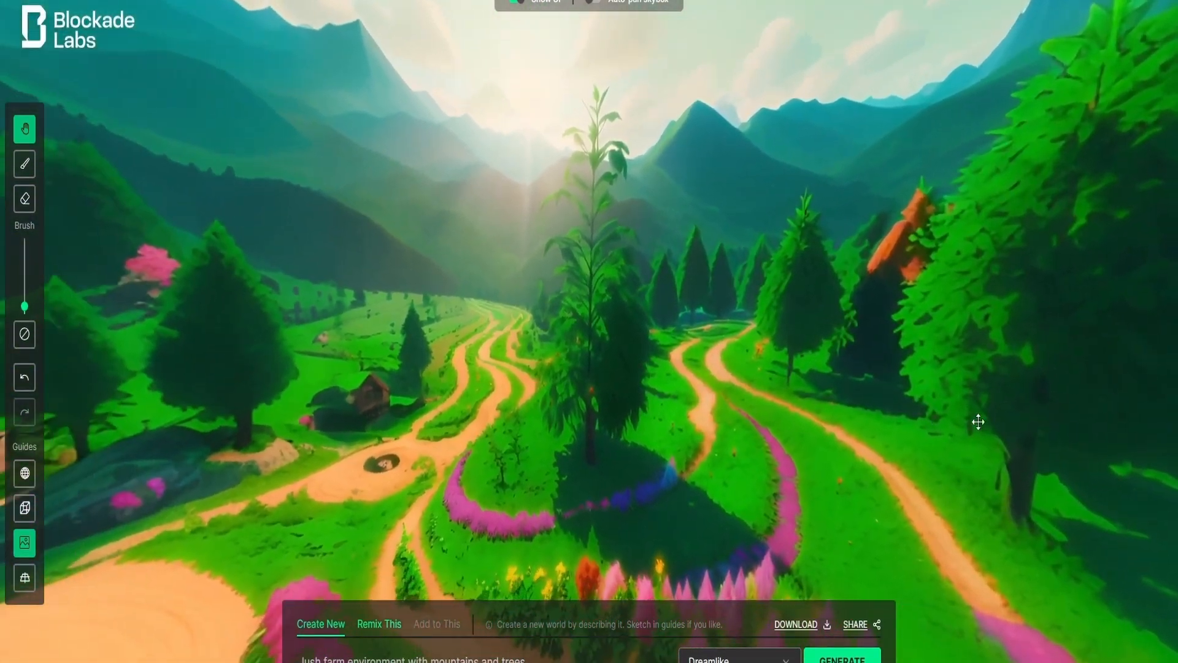
left_click_drag(669, 429, 791, 421)
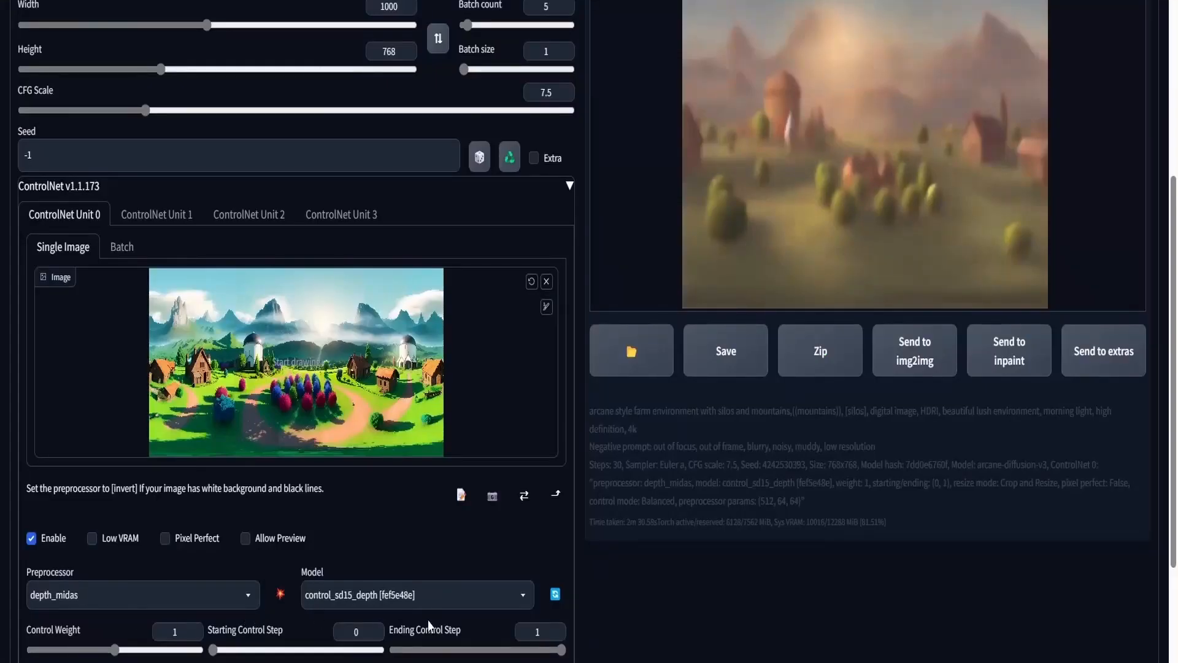
scroll(428, 624, "up", 5)
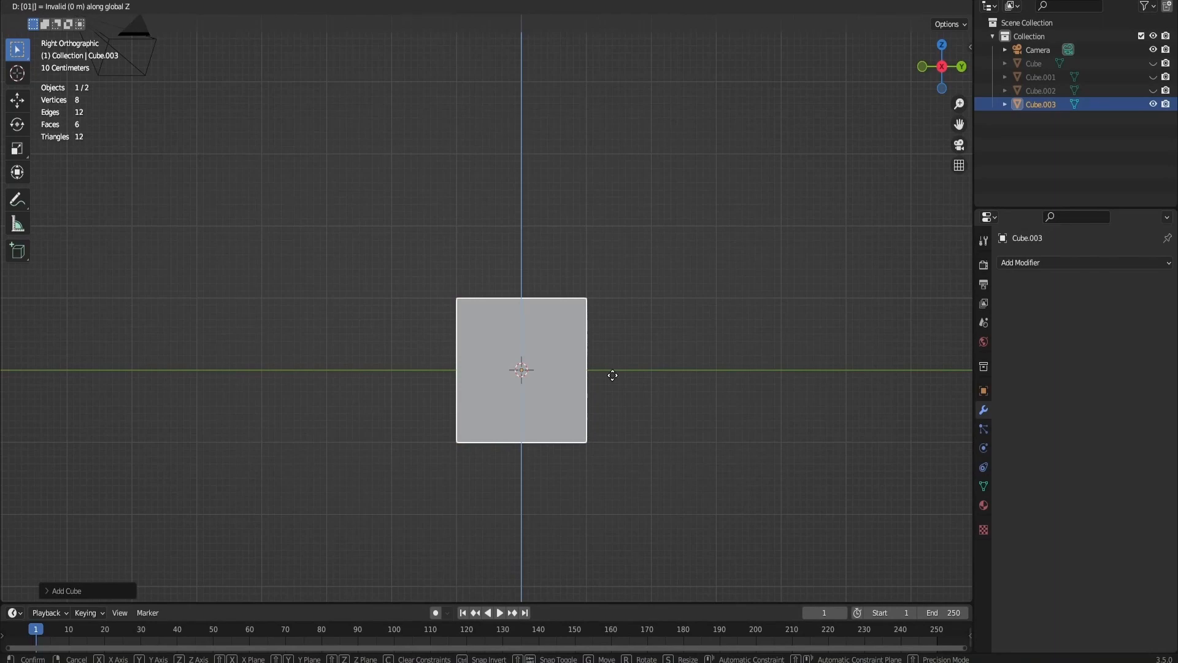
- In Blender, add a level 3 Subdivision modifier to the new cube and move it up above the ground line
key("Escape")
key("ctrl+3")
key("g")
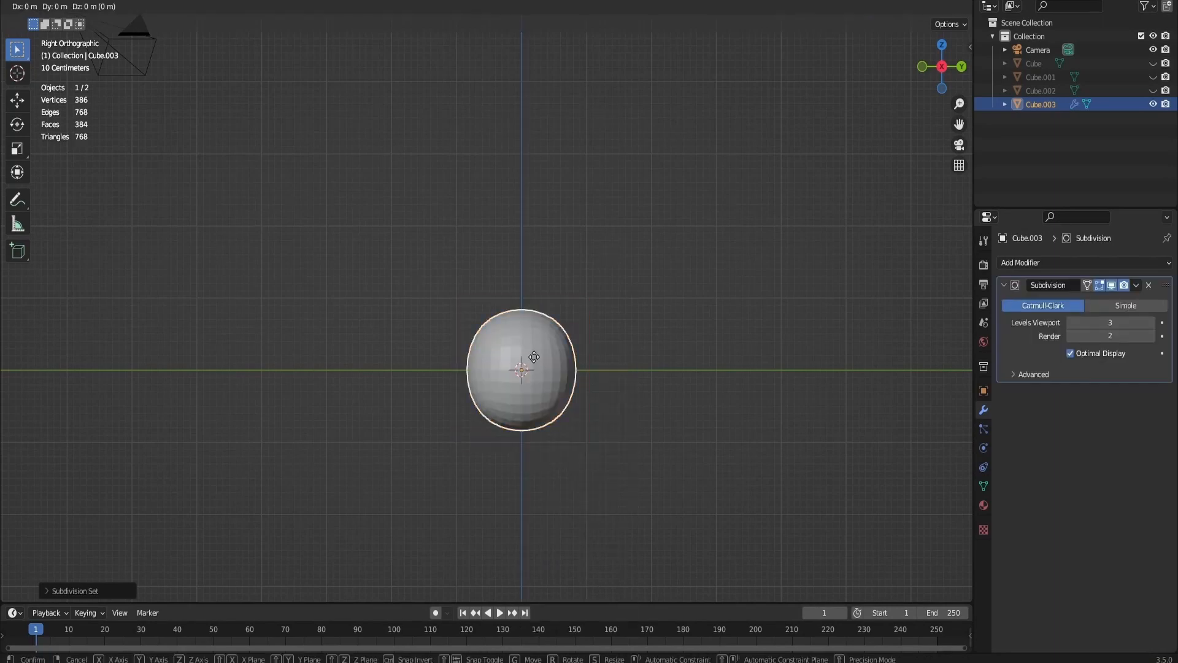
left_click(535, 293)
scroll(535, 294, "up", 7)
- Add a Displace modifier to the subdivided cube and give it a new texture of type Clouds
left_click(1103, 263)
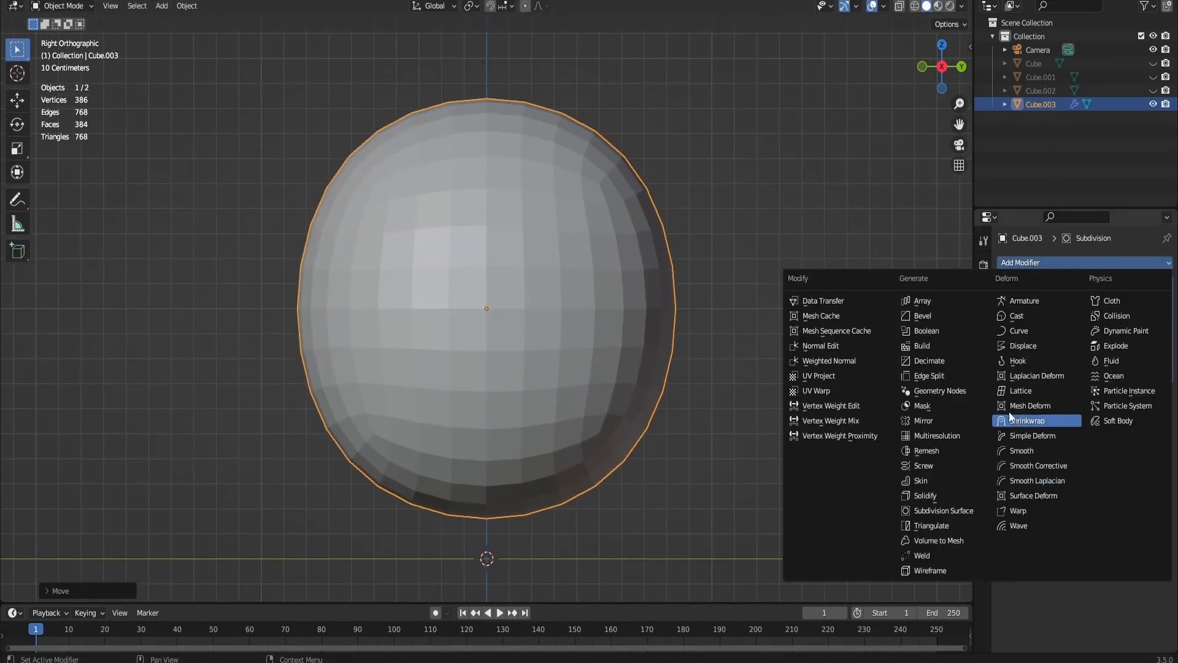
left_click(1027, 345)
left_click(1123, 430)
left_click(984, 529)
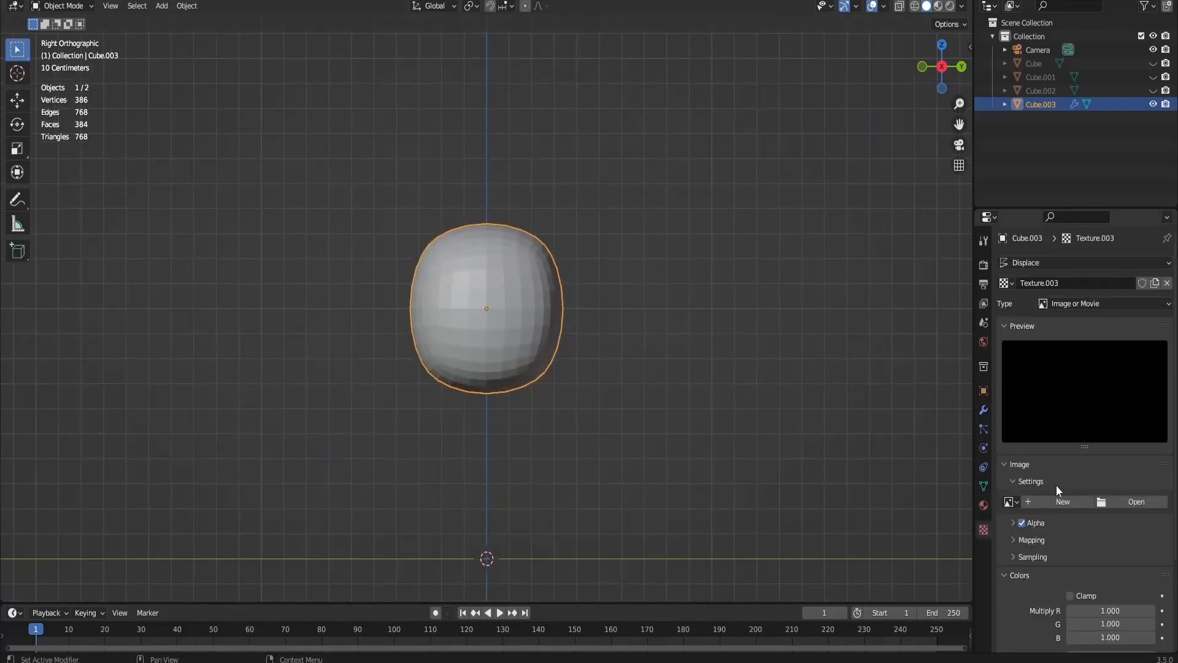
left_click(1122, 304)
left_click(1096, 349)
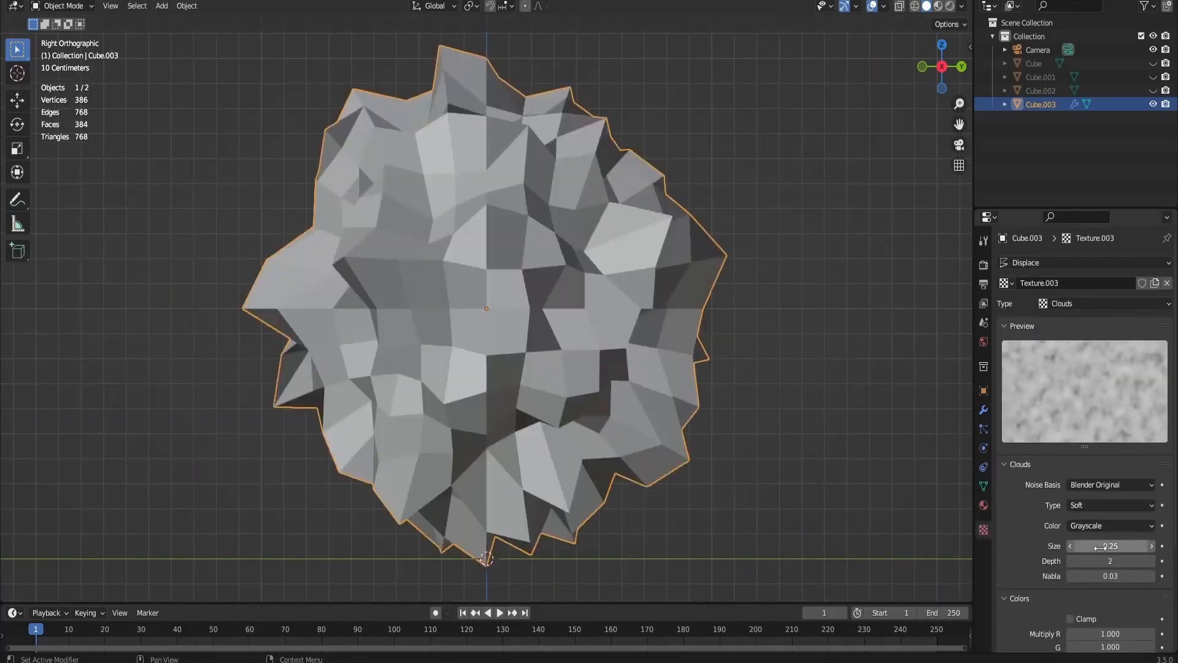
- Set the Clouds texture's size to 0.84 and depth to 1, and shade the displaced mesh smooth
mouse_move(1101, 547)
left_mouse_down()
mouse_move(1164, 547)
mouse_move(1097, 561)
left_mouse_up()
right_click(475, 270)
left_click(476, 270)
scroll(649, 188, "down", 6)
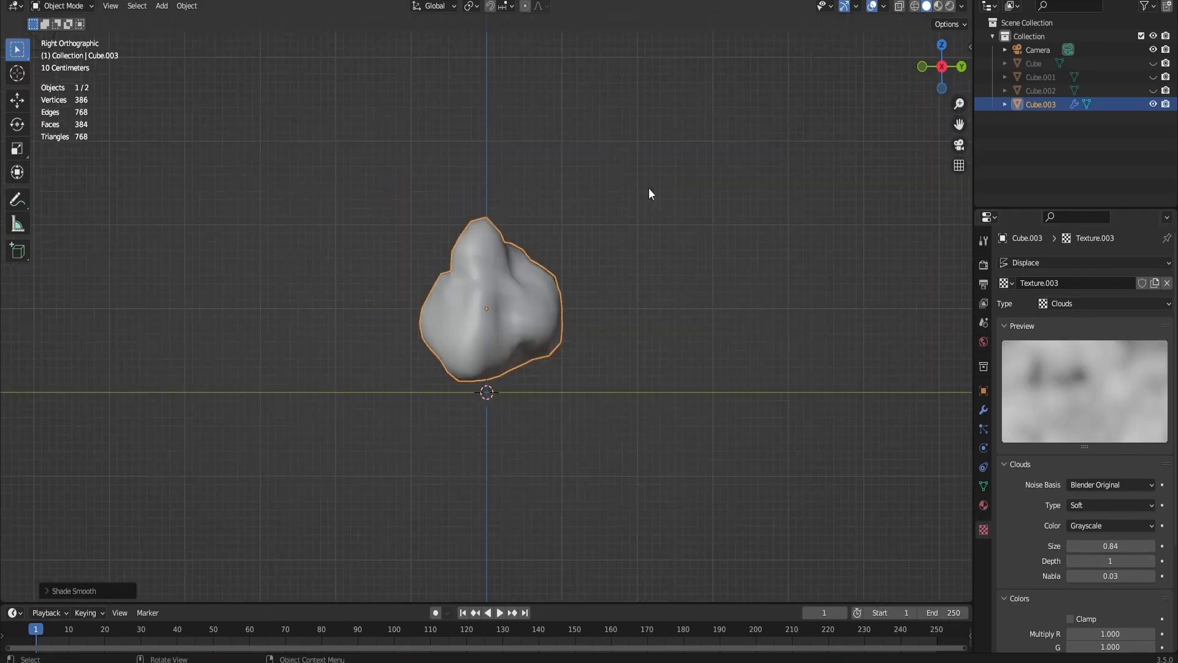
- Apply the Subdivision and Displace modifiers to the lumpy mesh
scroll(649, 194, "up", 3)
left_click(983, 410)
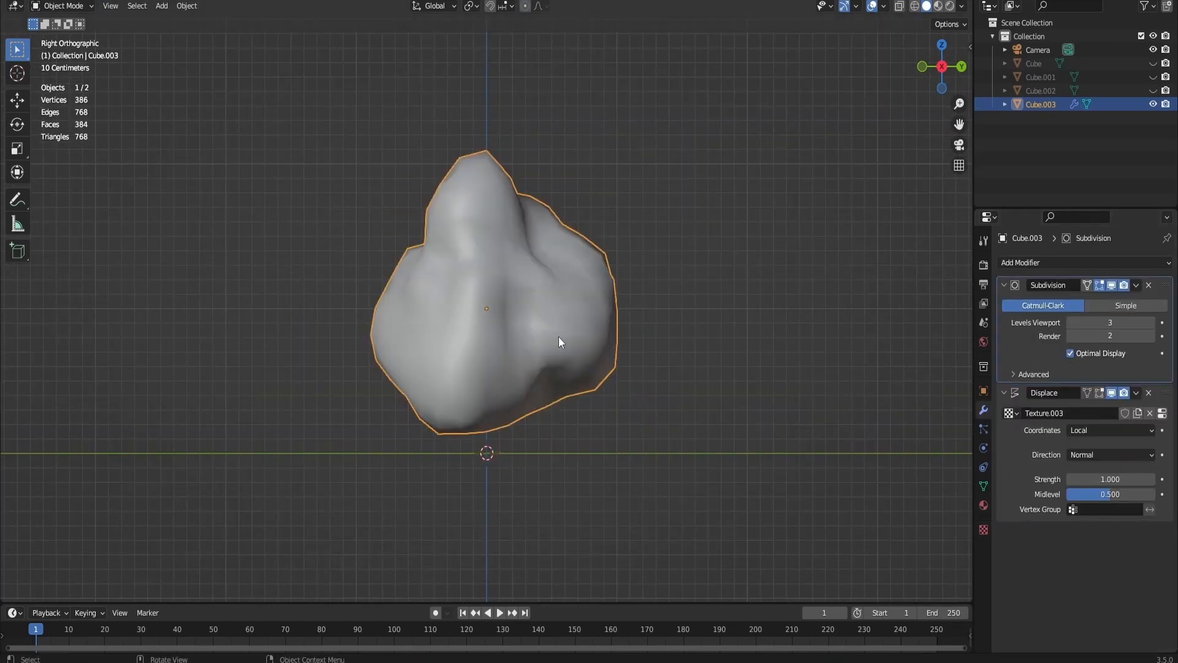
key("ctrl+a")
key("ctrl+a")
- Select all faces at the base of the mesh, including hidden ones, and flatten them by scaling to 0 along Z
key("Tab")
key("alt+z")
left_click_drag(712, 469, 356, 374)
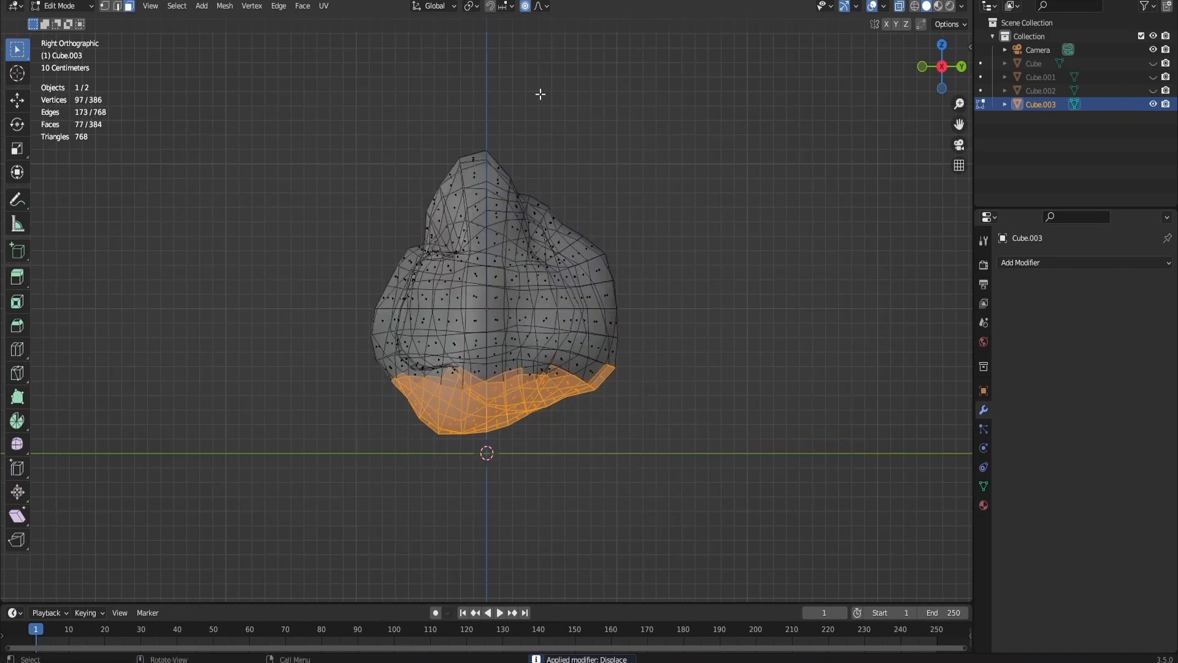
key("s")
key("z")
key("0")
key("Return")
key("Tab")
left_click(742, 161)
key("alt+z")
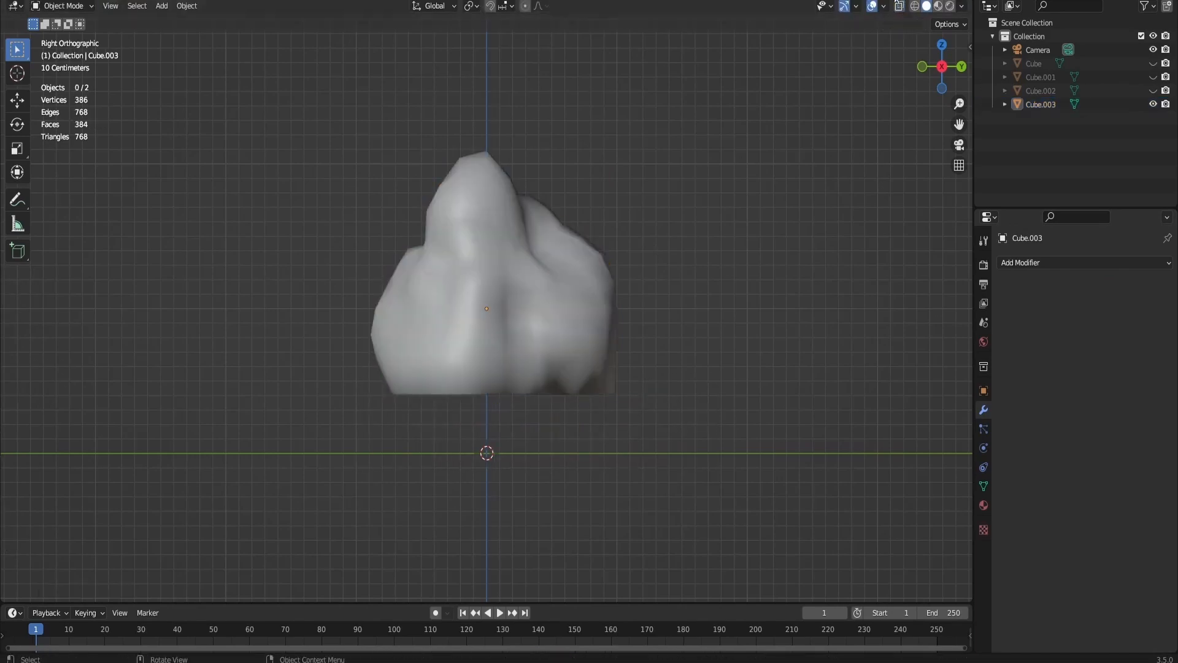
- Move the flat-bottomed mesh down along Z onto the ground plane
scroll(517, 312, "down", 4)
middle_click_drag(517, 312, 620, 364)
left_click(516, 286)
key("g")
key("z")
left_click(513, 323)
- Edit the flat-bottomed mesh with proportional editing enabled and pull the bulge on its lower side inward
key("Tab")
scroll(620, 365, "up", 3)
left_click(621, 365)
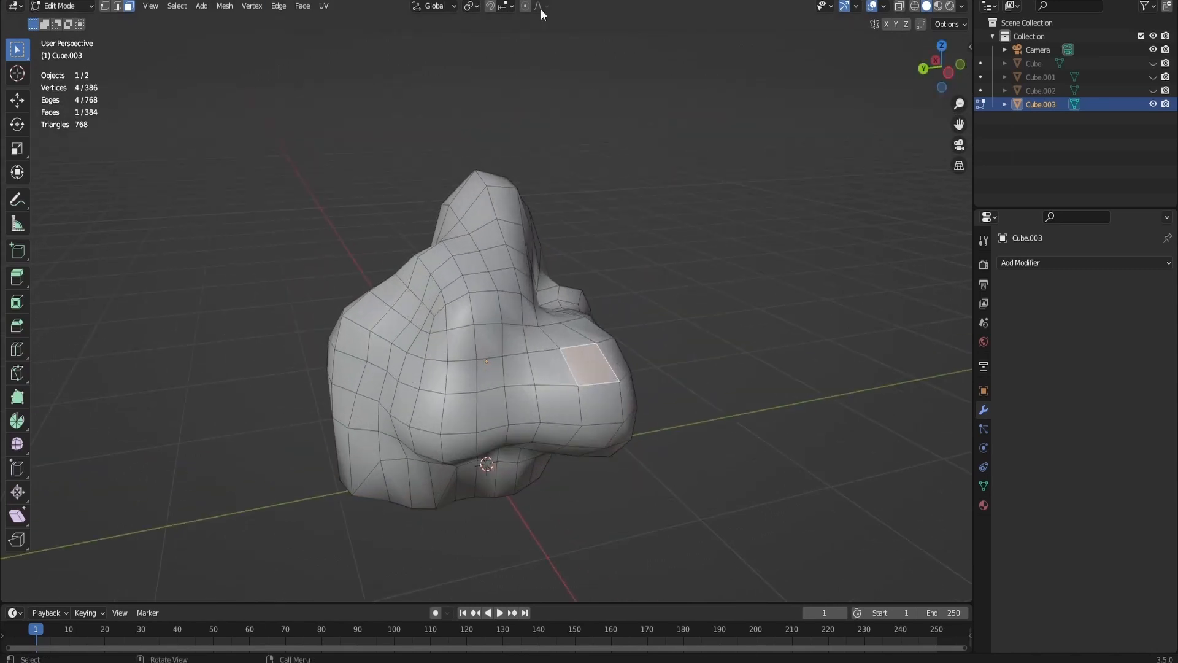
left_click(636, 400)
key("g")
scroll(605, 384, "down", 7)
left_click(589, 377)
- Push down vertices on the slope beside the peak with smooth proportional falloff to form a dip
left_click(432, 247)
key("g")
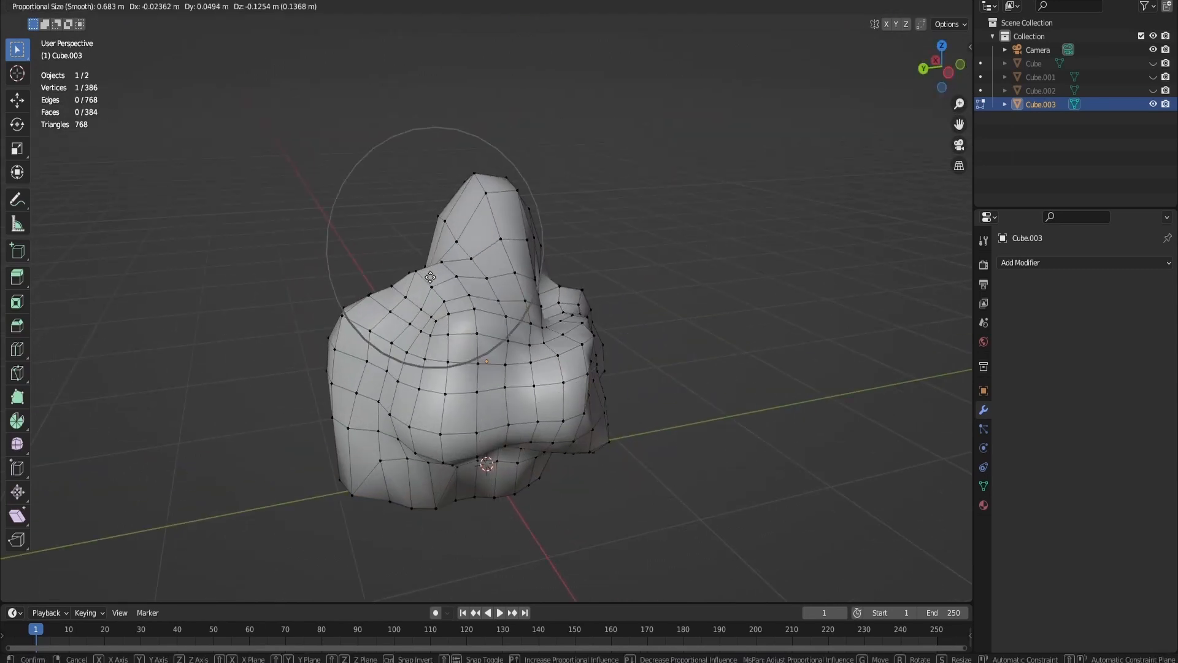
left_click(425, 312)
left_click(441, 302)
key("g")
left_click(452, 318)
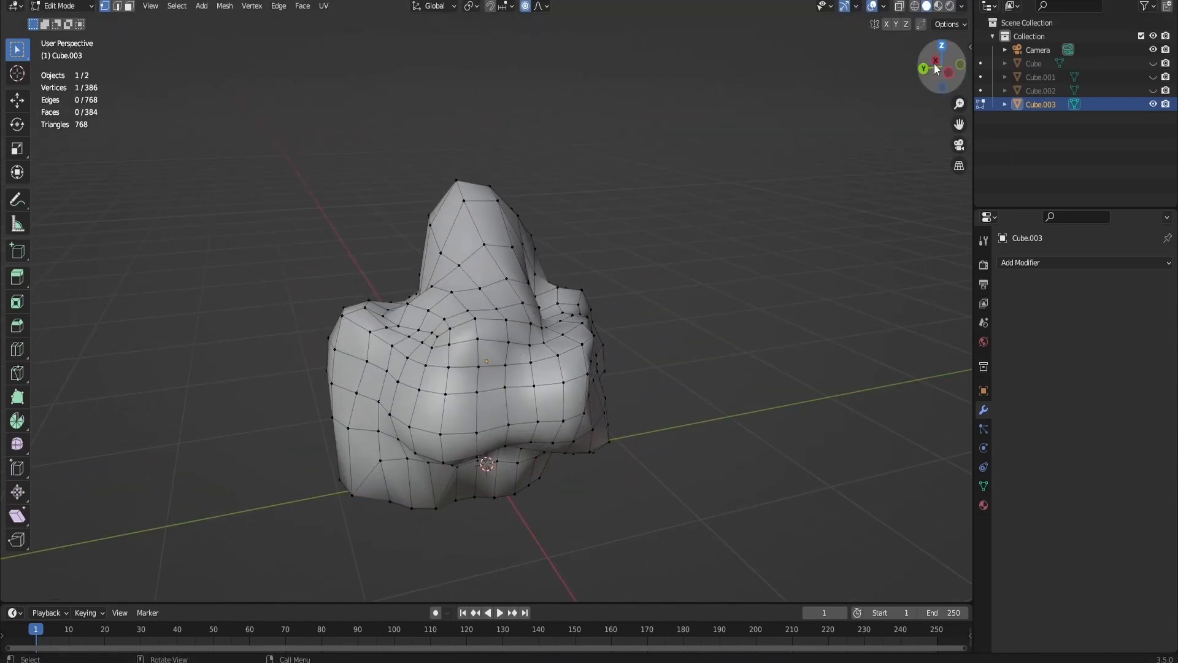
left_click_drag(933, 64, 989, 19)
left_click(575, 401)
key("g")
scroll(614, 430, "down", 2)
right_click(609, 469)
left_click(545, 416)
key("g")
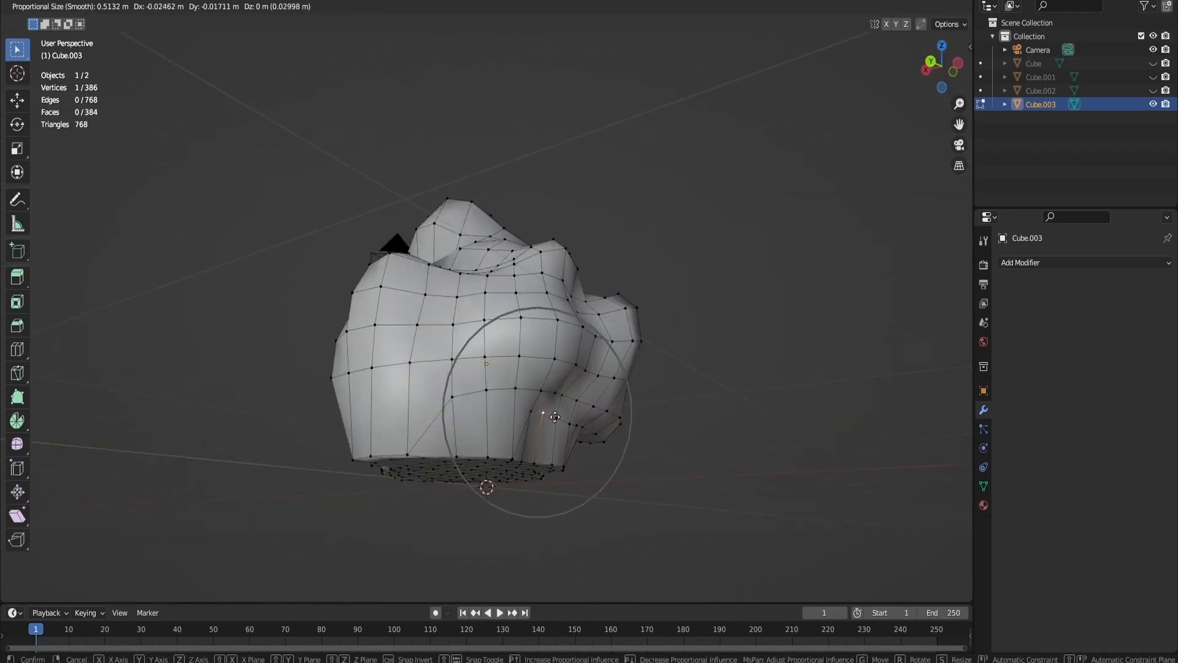
right_click(544, 378)
- Move one vertex at the lower corner of the mesh outward proportionally and return to Object Mode
left_click(567, 395)
key("g")
scroll(589, 395, "up", 4)
left_click(590, 395)
left_click_drag(940, 66, 996, 128)
left_click(62, 6)
left_click(63, 51)
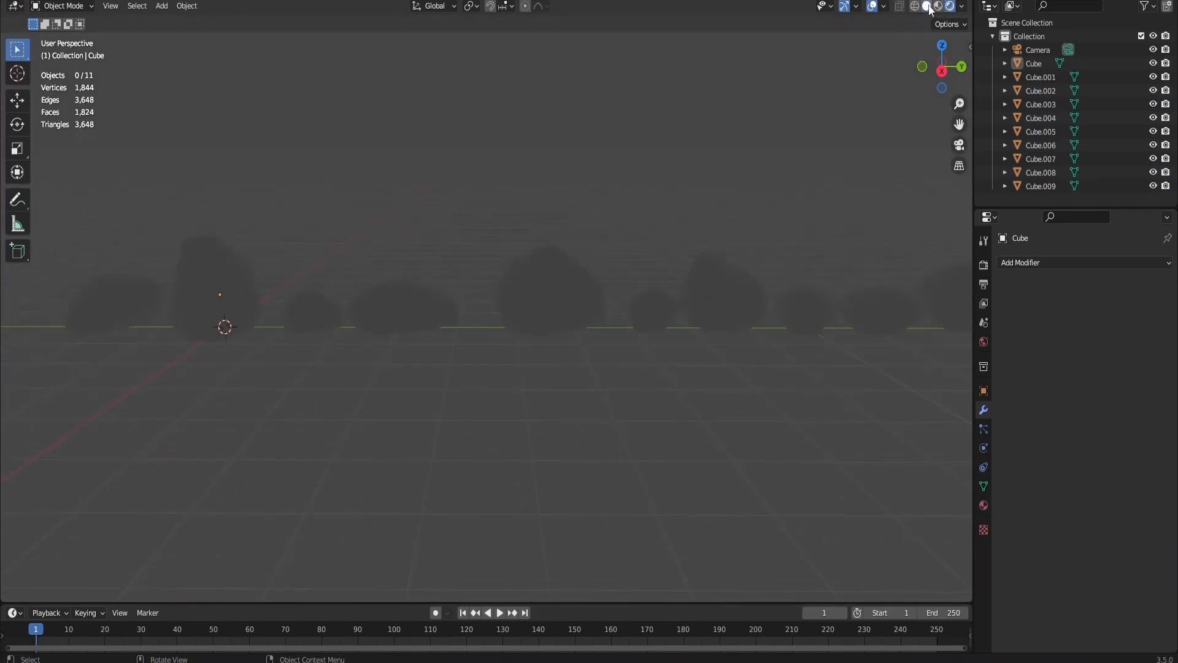
- Display the row of rocks in solid viewport shading and adjust the viewport's shading options
left_click(928, 7)
left_click(961, 8)
left_click(950, 117)
left_click(951, 72)
left_click(952, 109)
left_click(812, 162)
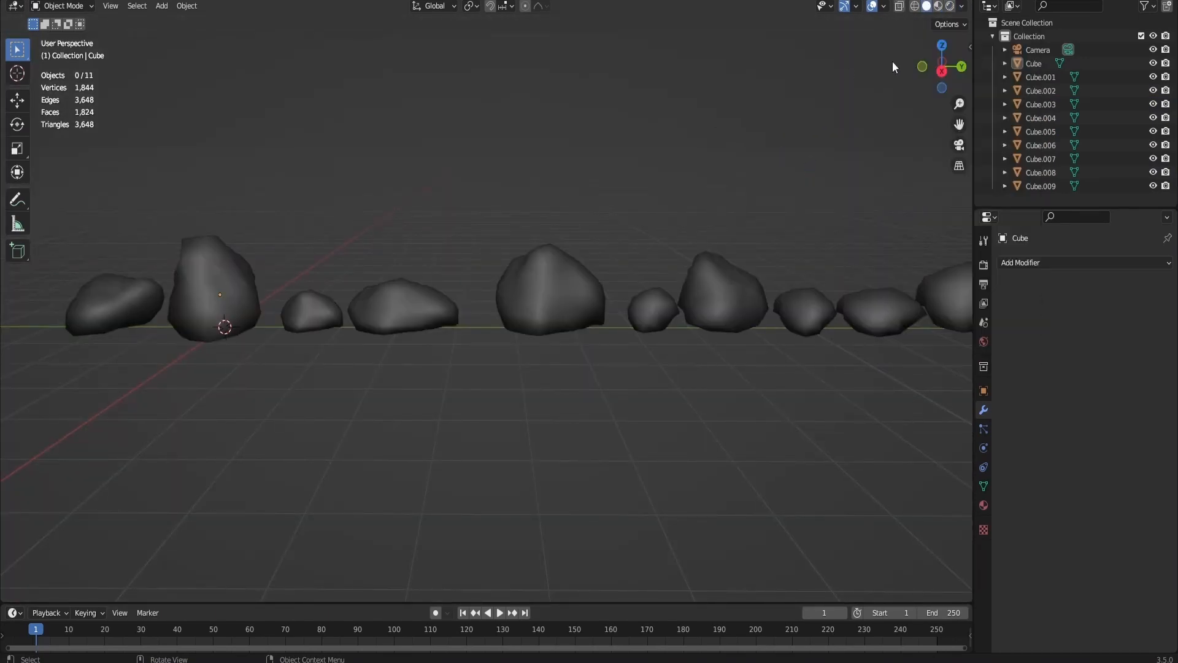
- Edit the rock Cube.007 and pull two vertices at its indented lower side down with root proportional falloff
left_click_drag(939, 68, 884, 73)
middle_click_drag(214, 276, 376, 121, "shift")
left_click(376, 121)
key("Tab")
left_click(458, 163)
key("g")
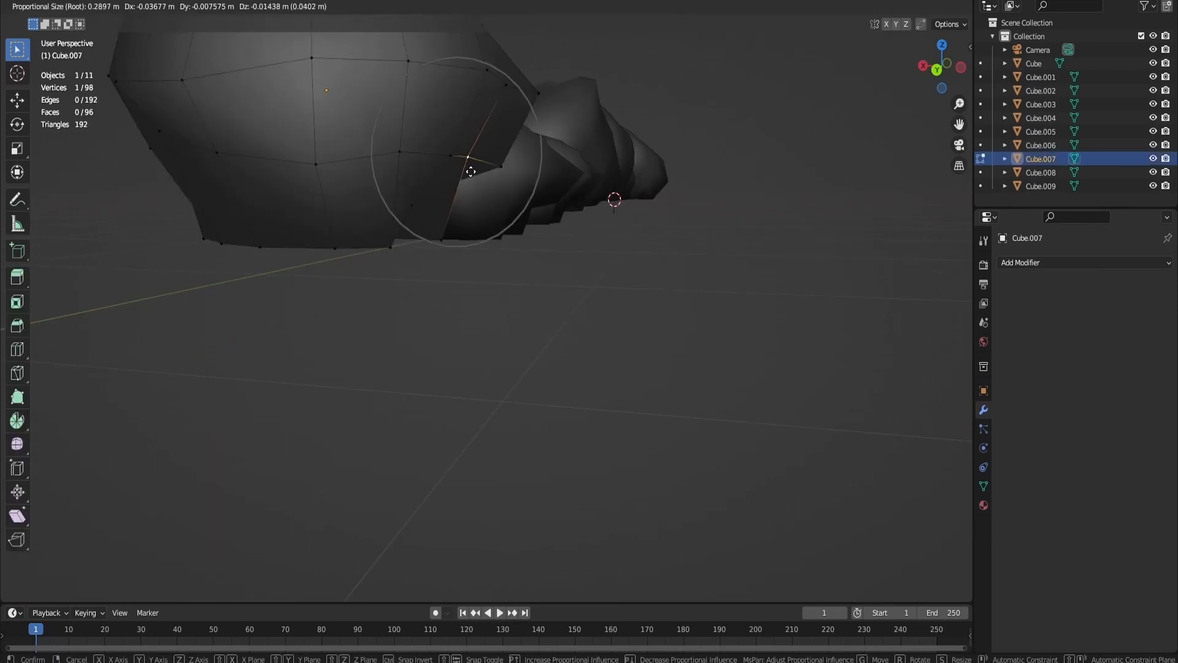
left_click(471, 173)
left_click(414, 209)
key("g")
left_click(419, 243)
- Reposition the lower corner vertices of Cube.007 to even out its base
scroll(429, 240, "down", 8)
left_click_drag(942, 66, 881, 69)
key("KP_Decimal")
scroll(836, 136, "down", 8)
left_click(619, 286)
key("g")
left_click(652, 281)
key("g")
left_click(671, 284)
scroll(672, 279, "down", 2)
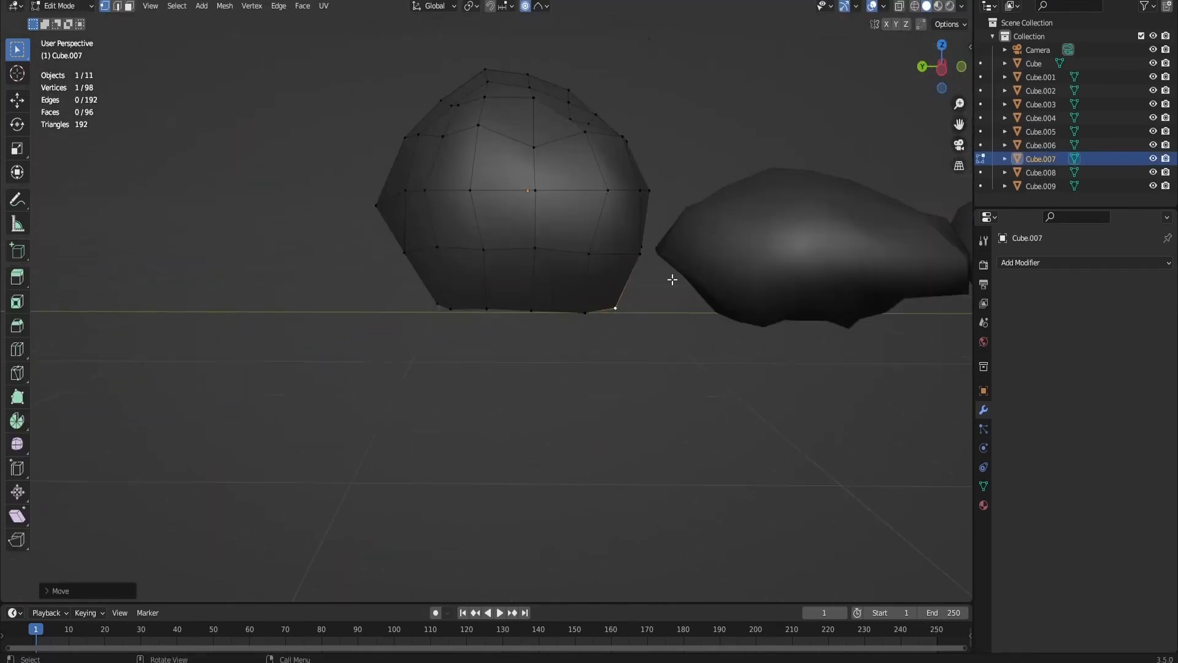
- Edit the neighbouring rock Cube.006 and pull its raised underside vertices down to flatten the base
scroll(672, 280, "down", 1)
middle_click_drag(673, 279, 562, 288, "shift")
key("Tab")
left_click(655, 279)
key("Tab")
scroll(675, 319, "up", 1)
left_click(659, 320)
key("g")
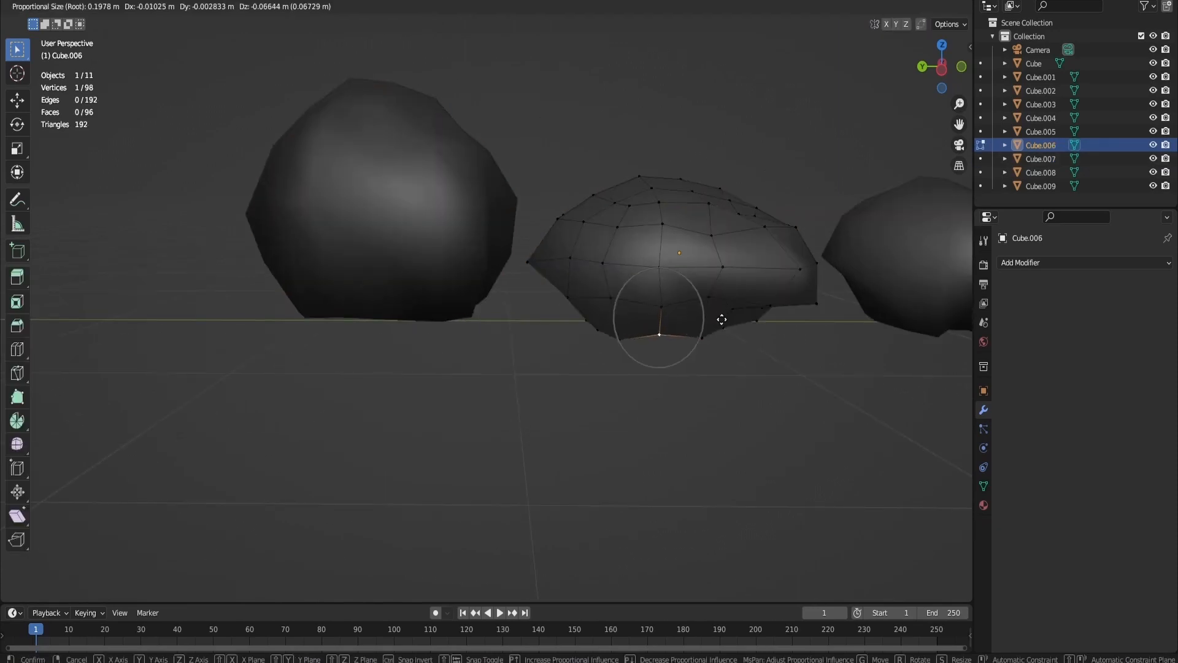
left_click(722, 319)
left_click(734, 311)
key("g")
left_click(755, 333)
- Reshape the side end and upper surface of Cube.006 by moving one vertex on each, and return to Object Mode
left_click(823, 303)
key("g")
left_click(818, 276)
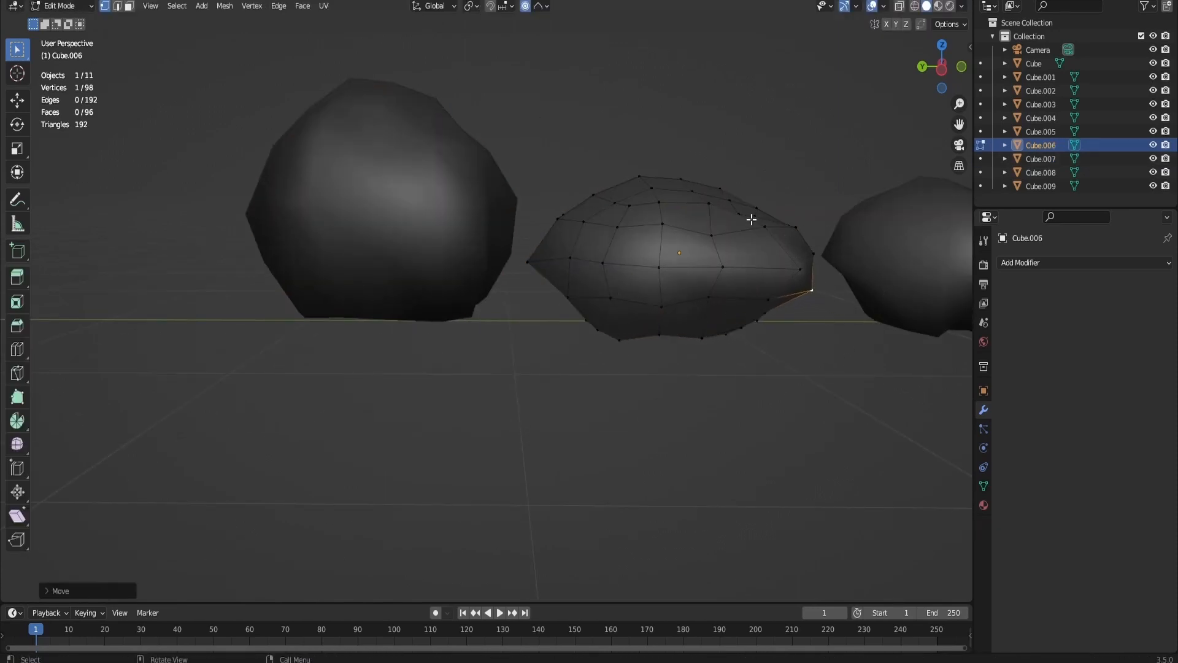
left_click(752, 212)
key("g")
left_click(718, 190)
middle_click_drag(716, 190, 775, 203)
scroll(784, 307, "down", 6)
key("Tab")
scroll(767, 282, "up", 3)
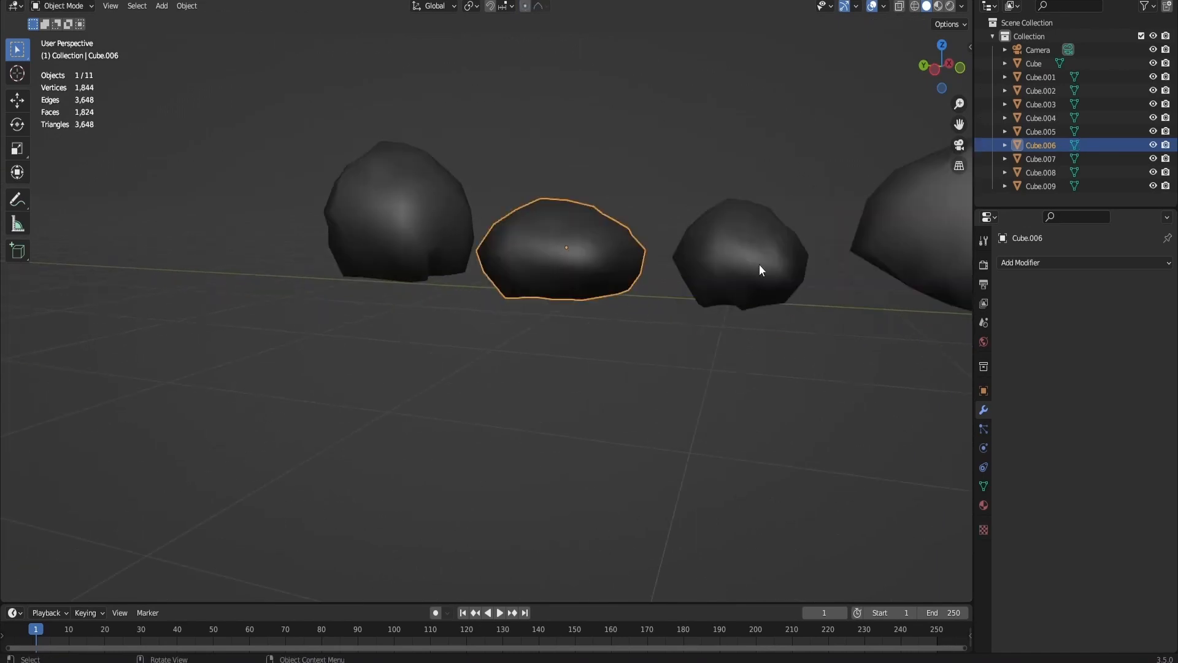
- Edit the rock Cube.005 and move a vertex at the middle of its base with proportional editing
left_click(761, 270)
key("Tab")
scroll(719, 332, "up", 2)
key("Escape")
key("g")
scroll(810, 292, "up", 12)
left_click(812, 297)
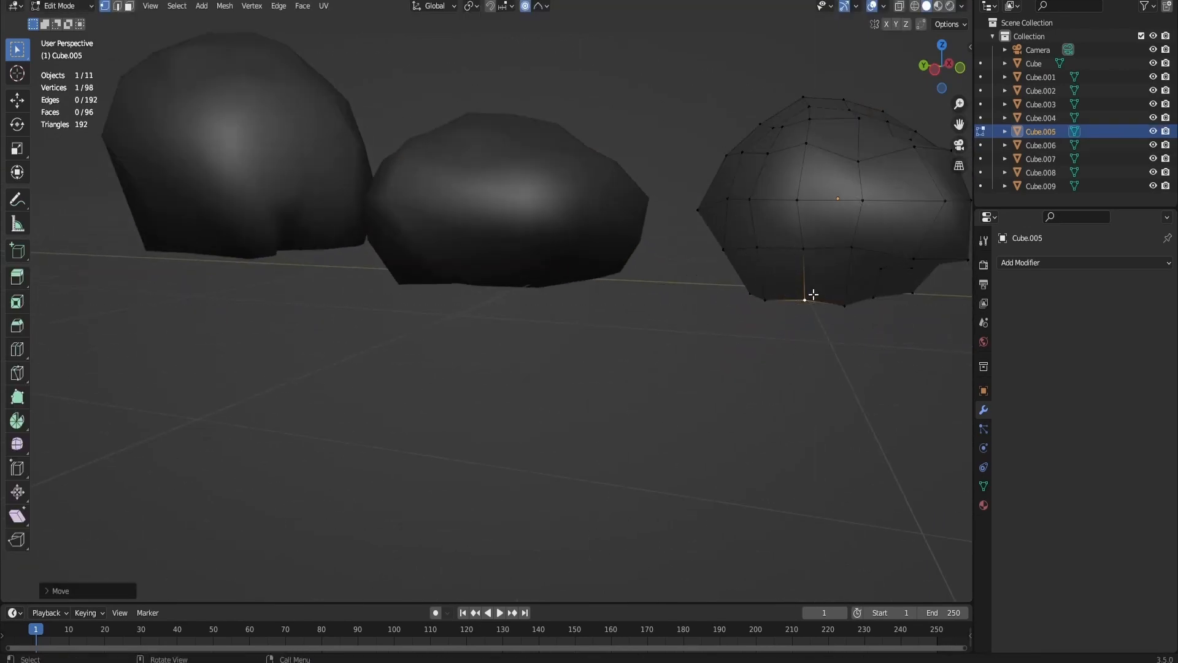
- Pull two more indented underside vertices of Cube.005 down to fill its base and return to Object Mode
left_click(882, 271)
key("g")
left_click(887, 299)
left_click(911, 271)
key("g")
left_click(919, 310)
scroll(918, 307, "down", 4)
key("Tab")
- Duplicate the large rock Cube.003, shrink the copy and position it just in front of the original
left_click_drag(944, 71, 730, 98)
scroll(942, 74, "down", 4)
middle_click_drag(433, 330, 613, 306, "shift")
scroll(614, 307, "down", 3)
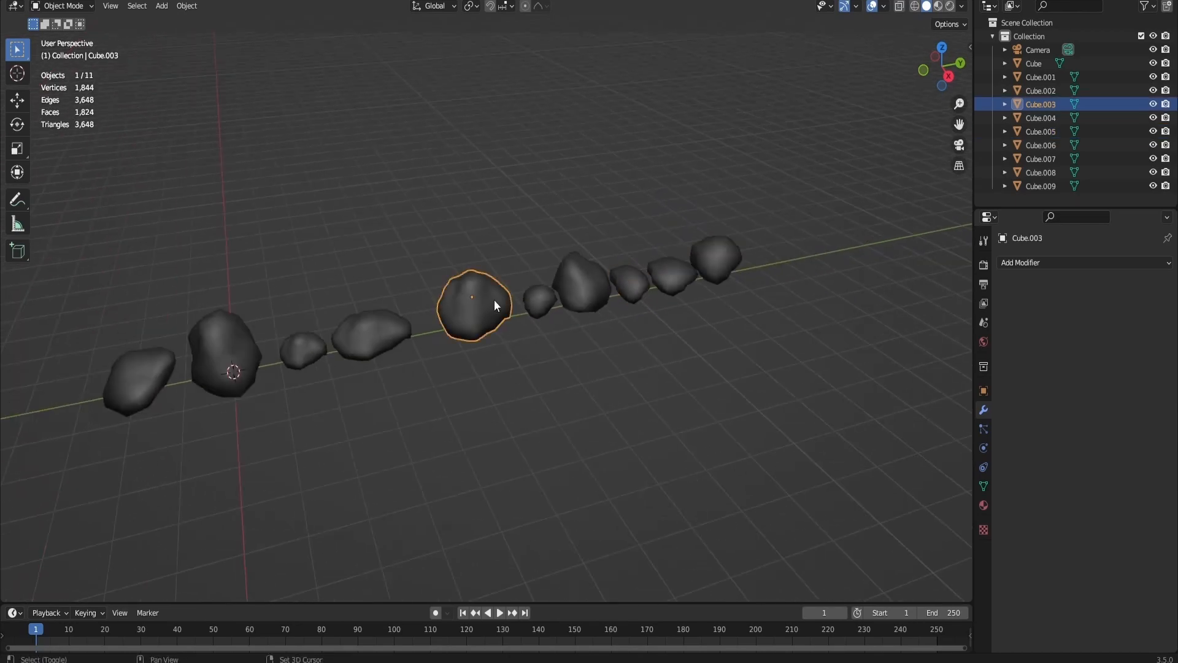
key("shift+d")
key("z")
left_click(613, 408)
key("s")
left_click(544, 402)
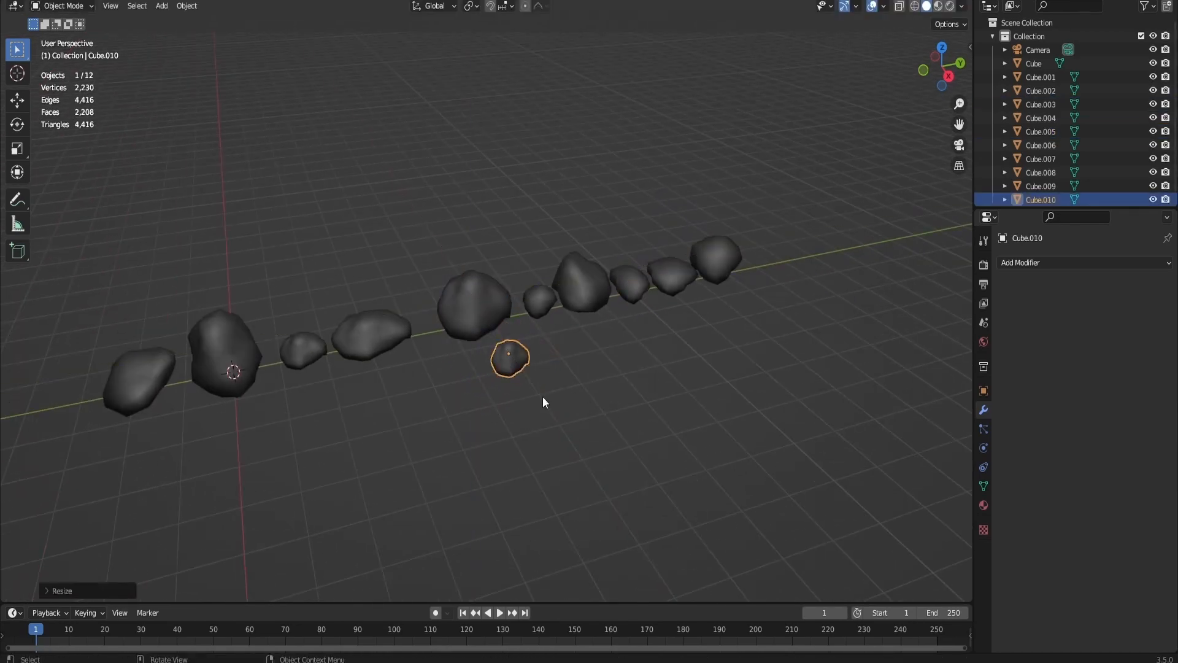
key("g")
key("z")
left_click(519, 370)
- Duplicate the peaked rock Cube.001, shrink the copy and place it in front of the original along X
left_click(582, 298)
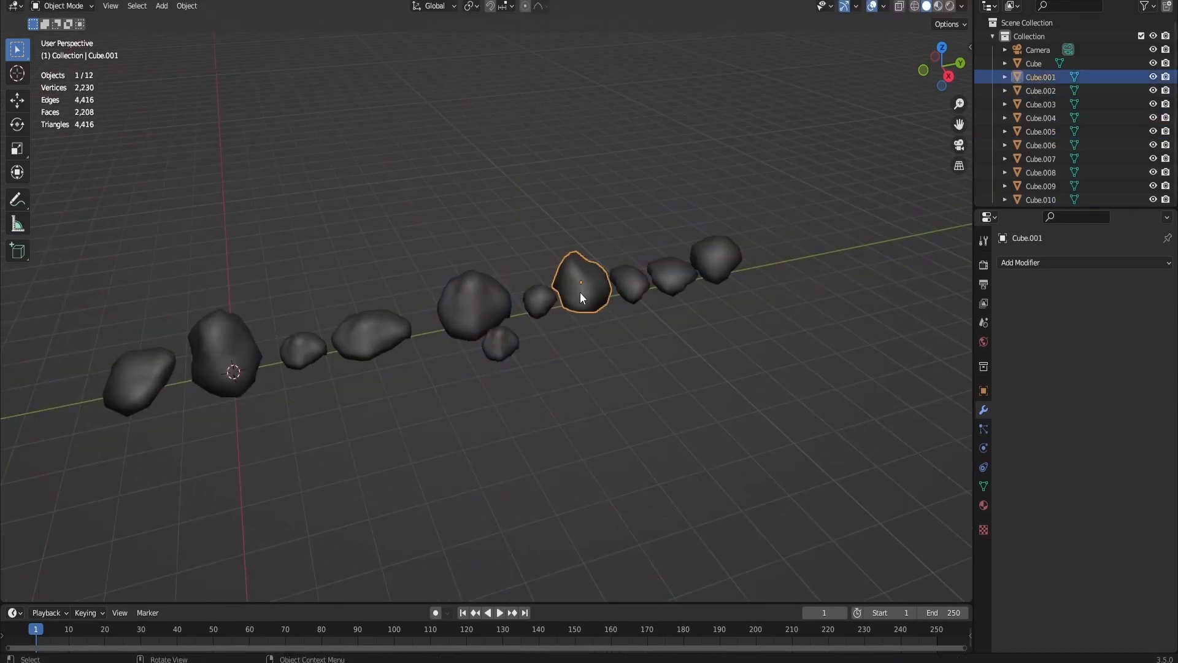
key("s")
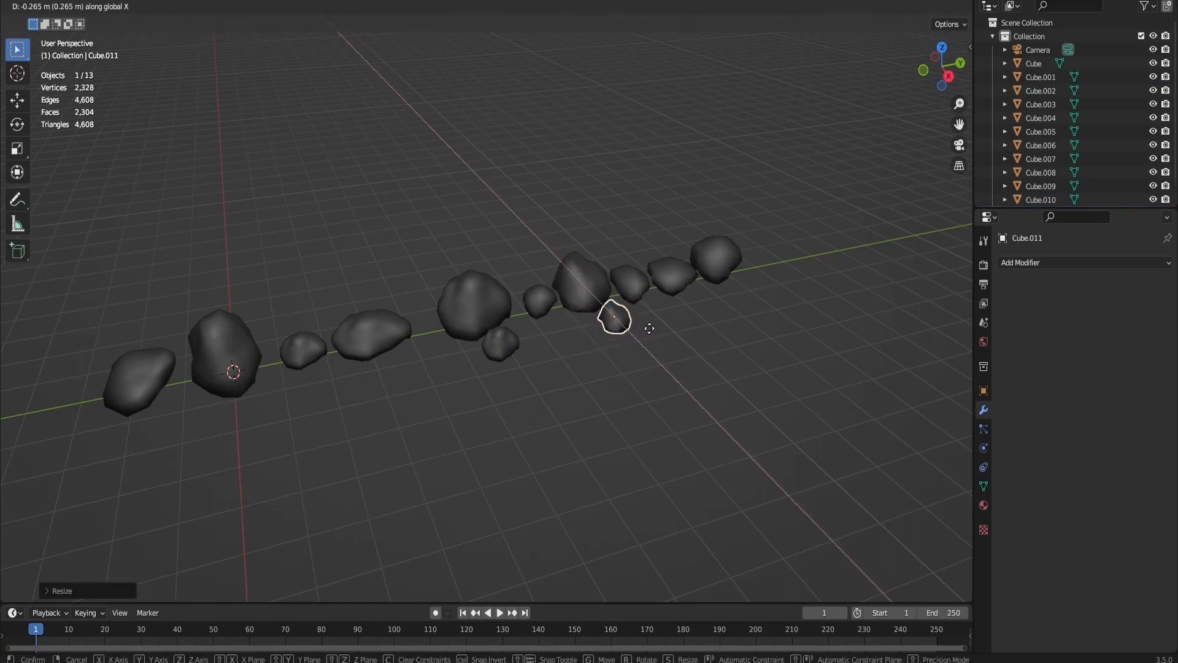
left_click(650, 326)
- Duplicate the tall rock at the origin along X and scale the copy down to a small rock
left_click(246, 368)
key("shift+d")
key("x")
left_click(279, 433)
key("s")
left_click(304, 427)
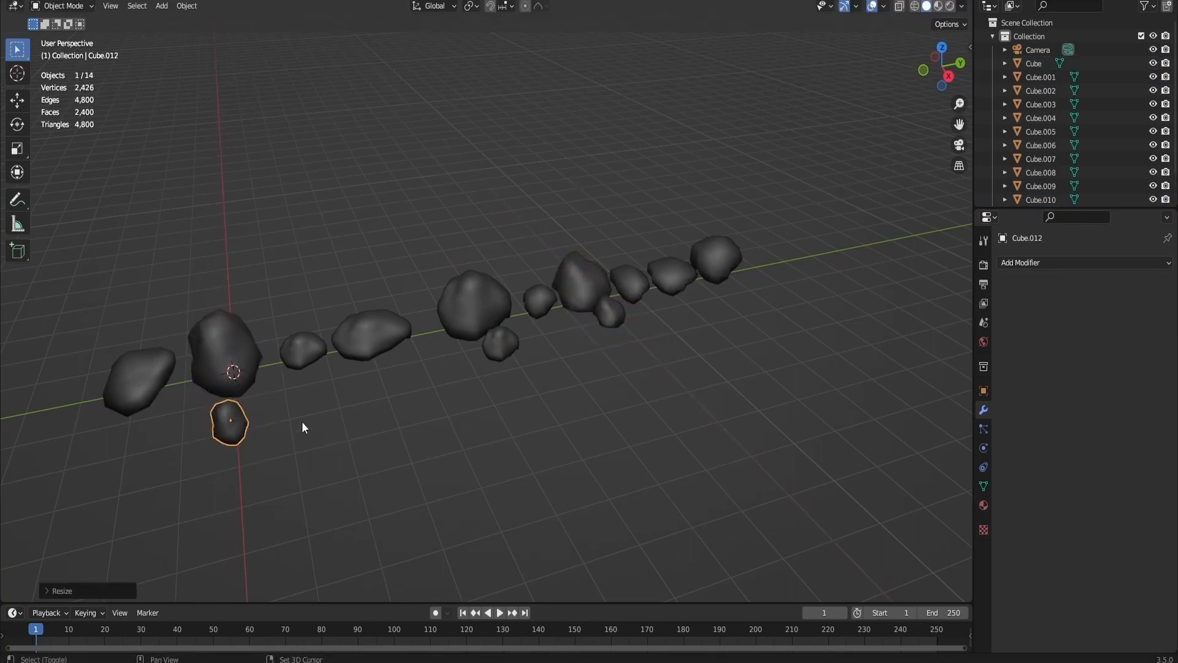
left_click(384, 378)
scroll(385, 377, "down", 5)
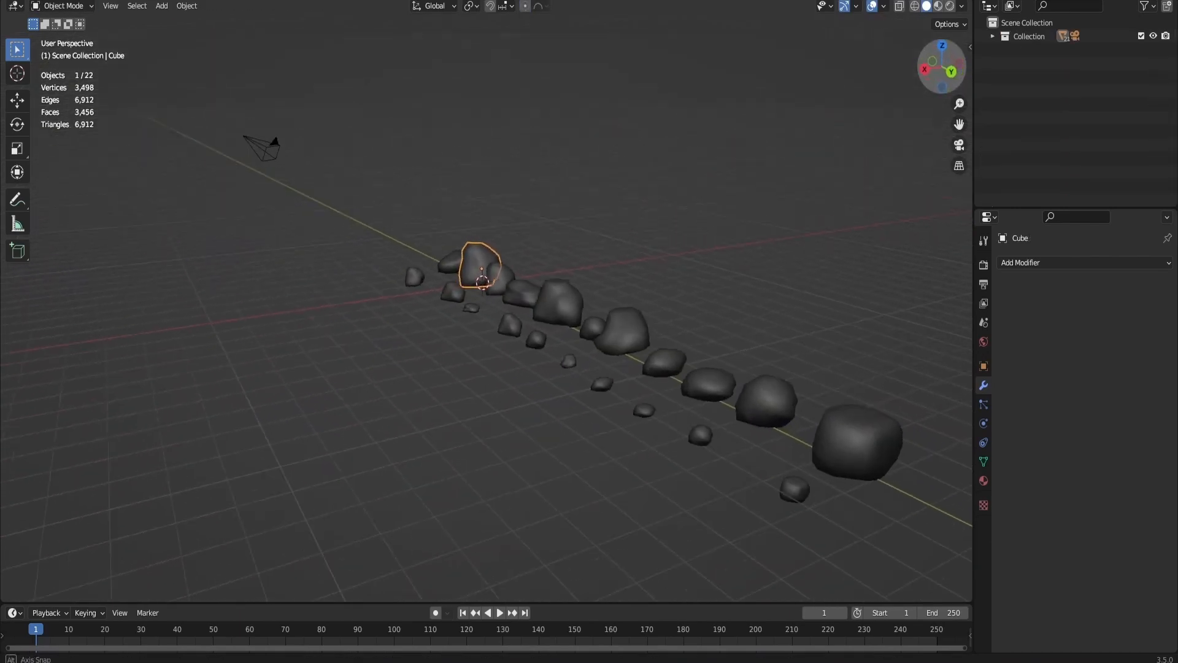
- Bevel the edge loop around the tall rock's middle and scale its central loop inward to form a groove
left_click_drag(939, 67, 945, 61)
key("KP_Decimal")
key("Tab")
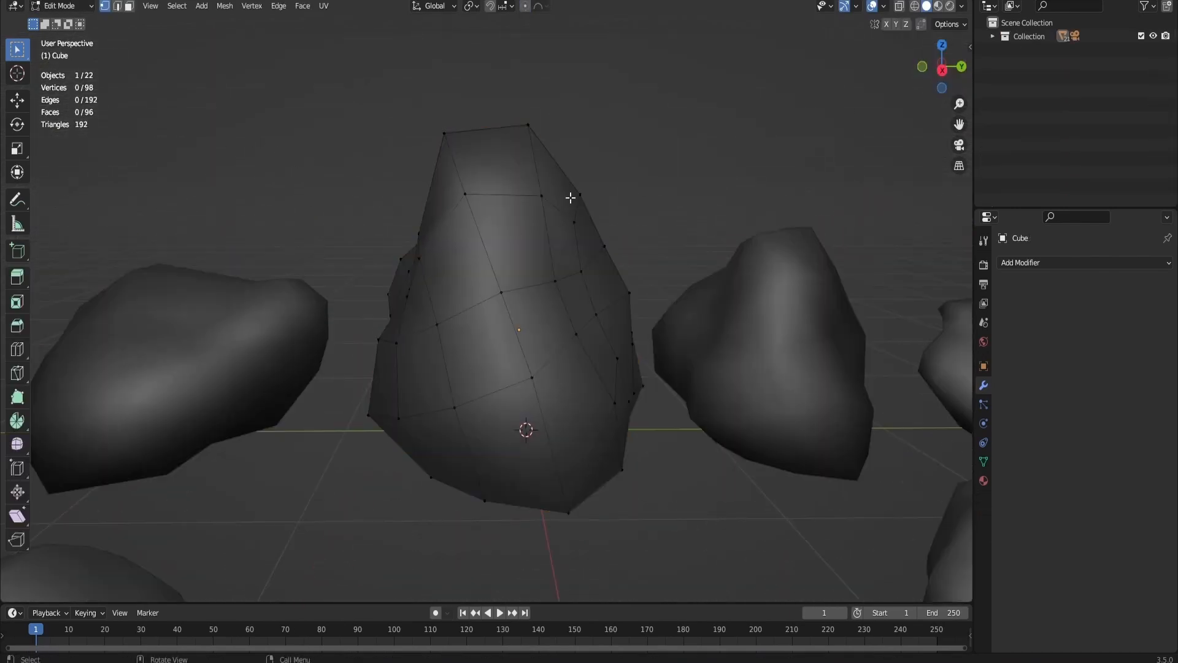
key("ctrl+b")
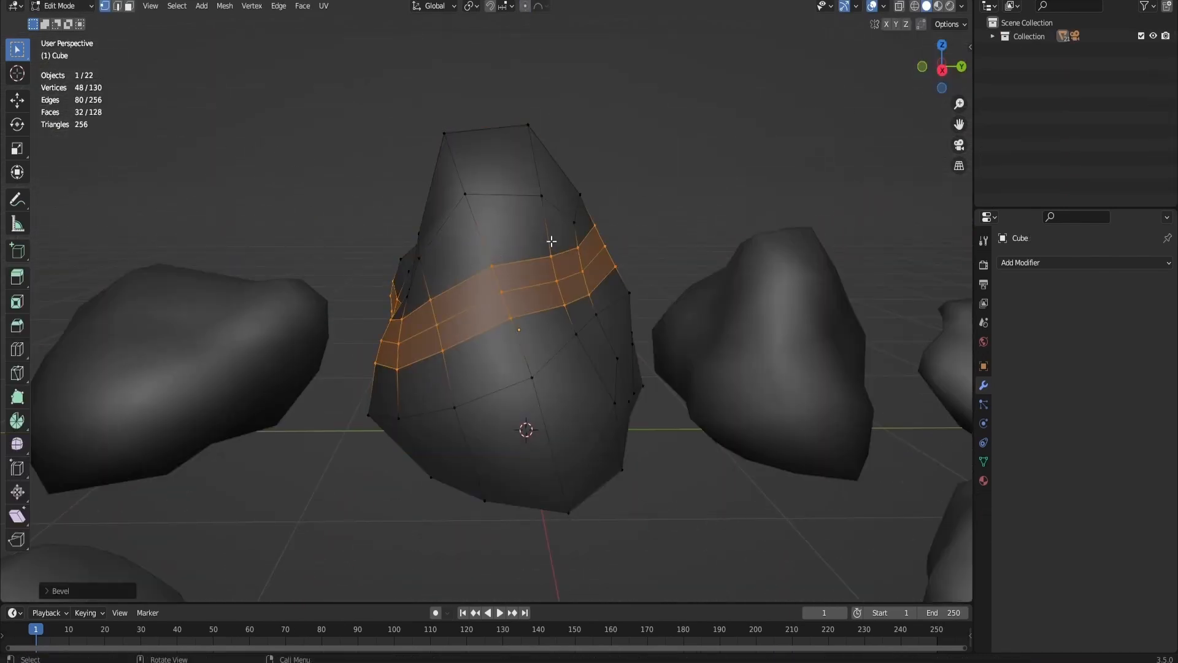
left_click(617, 255, "alt")
key("s")
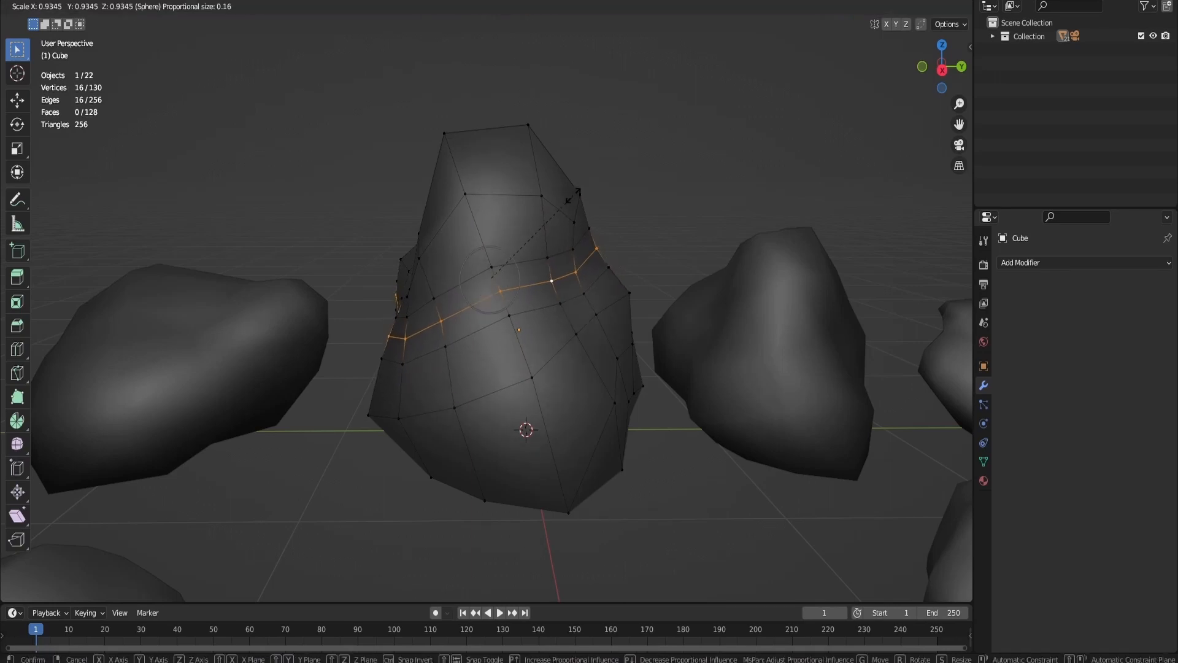
left_click(576, 205)
key("Tab")
left_click(635, 145)
- Lower the vertical edge loop running over the tall rock along Z to crease its surface
left_click_drag(934, 65, 528, 83)
key("Tab")
key("g")
key("z")
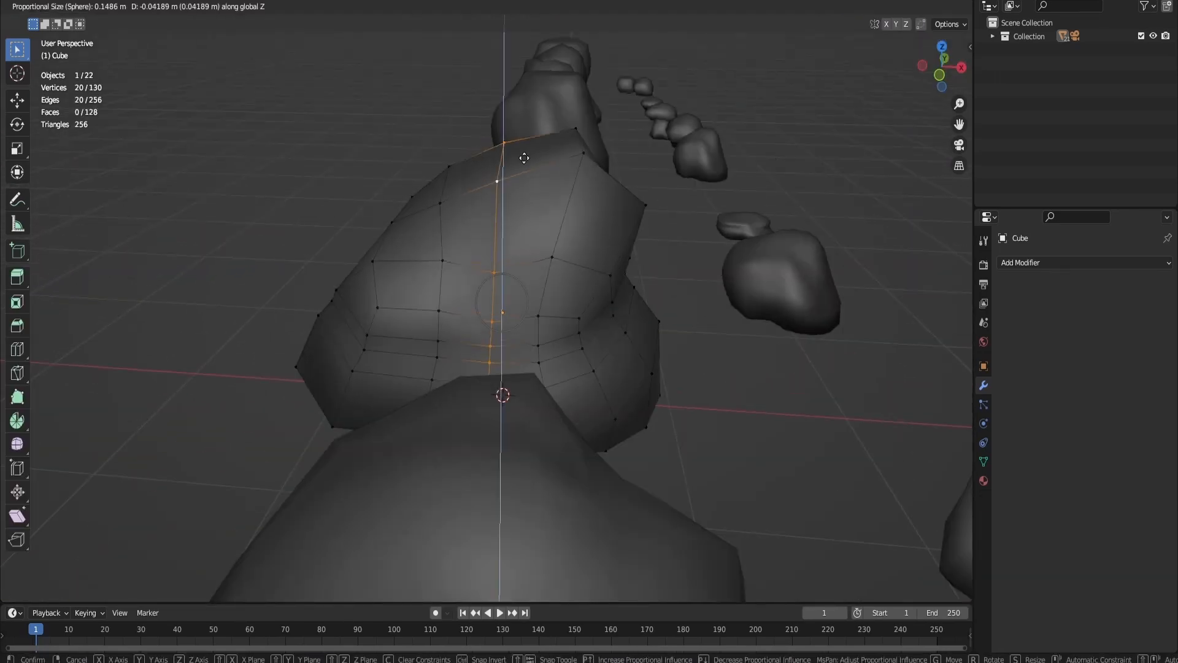
left_click(525, 154)
key("Tab")
scroll(571, 144, "down", 4)
left_click(672, 119)
- Move the small rock in front of the tall rock sideways along Y
left_click_drag(931, 71, 897, 92)
left_click(504, 457)
key("g")
key("y")
left_click(455, 463)
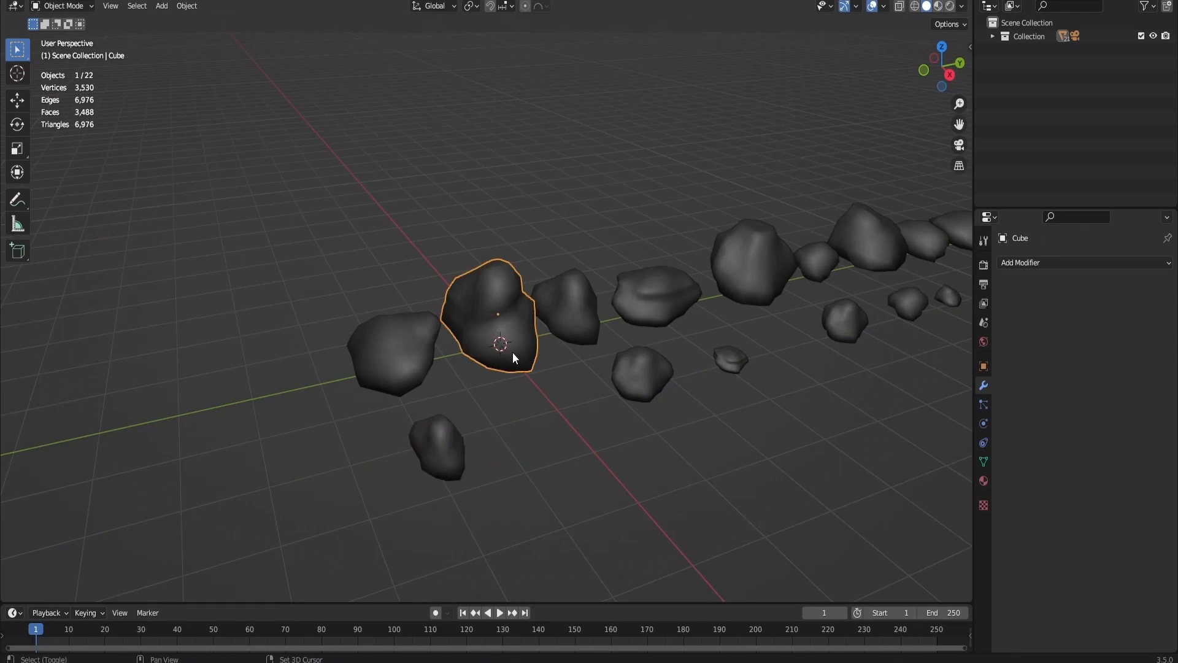
- Duplicate the grooved tall rock in front of the original and rotate the copy onto its side
left_click(583, 437)
key("Tab")
left_click_drag(945, 66, 920, 72)
key("Tab")
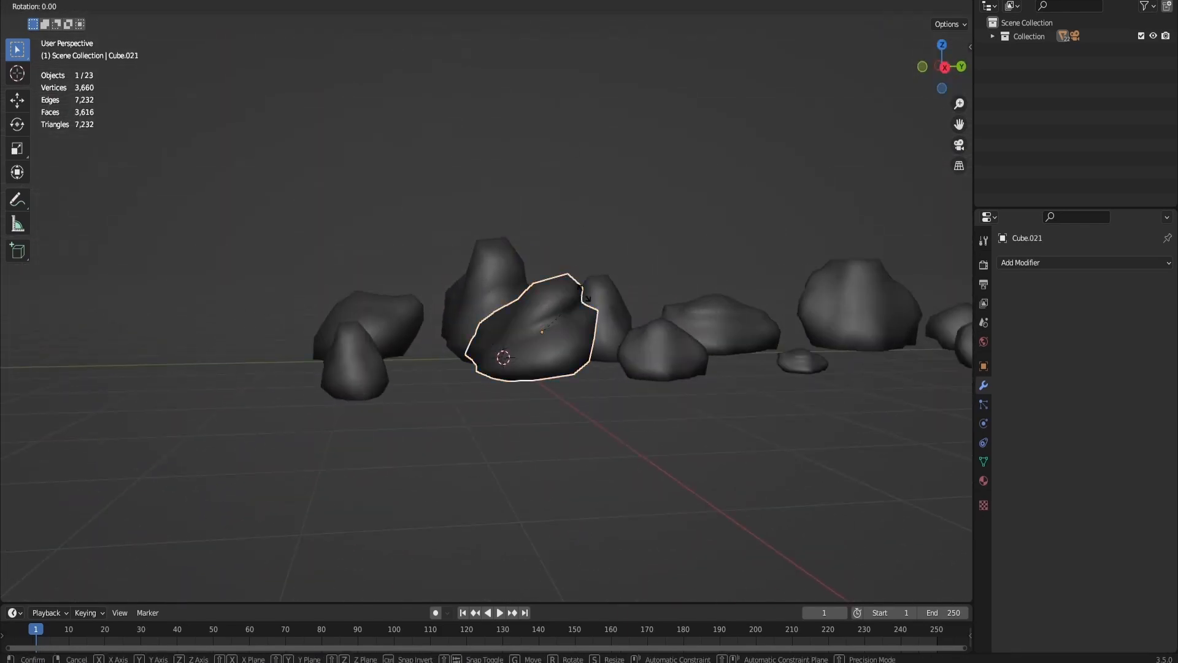
left_click(590, 308)
left_click(585, 319)
- Smooth all vertices of the rotated rock copy with a smoothing value of 0.162
key("Tab")
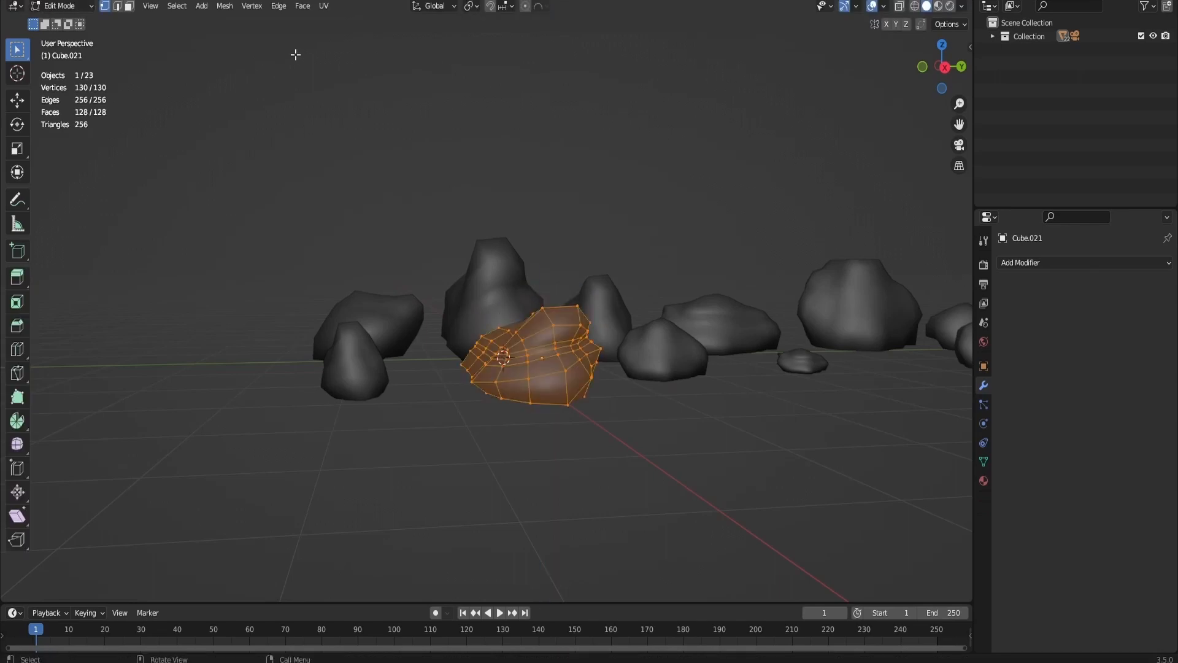
left_click(252, 6)
left_click(279, 176)
left_click(64, 591)
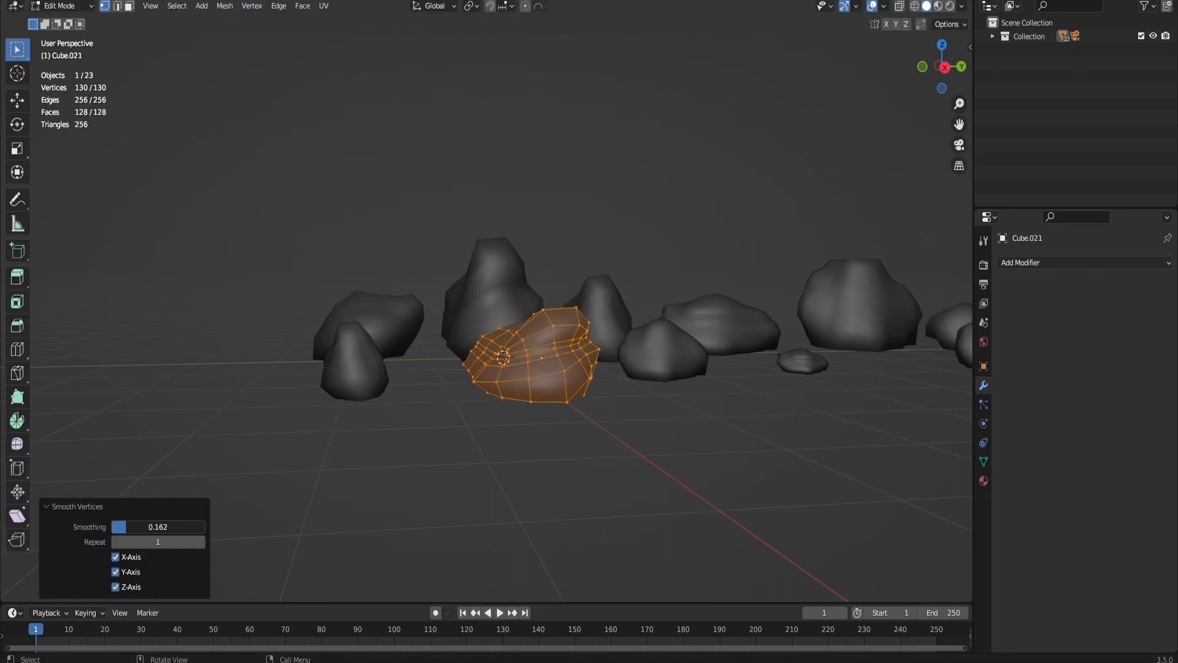
left_click(399, 455)
key("Tab")
left_click_drag(952, 71, 178, 144)
left_click(941, 65)
scroll(498, 281, "up", 1)
left_click(631, 180)
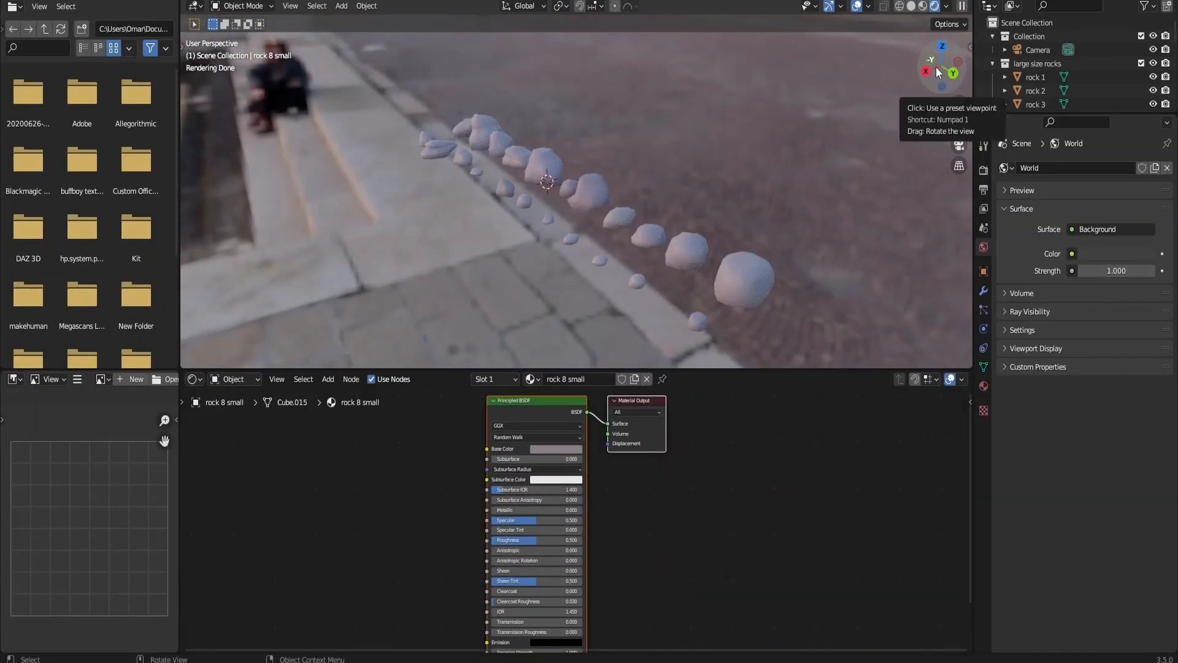
mouse_move(937, 72)
left_mouse_down()
mouse_move(970, 77)
mouse_move(946, 72)
left_mouse_up()
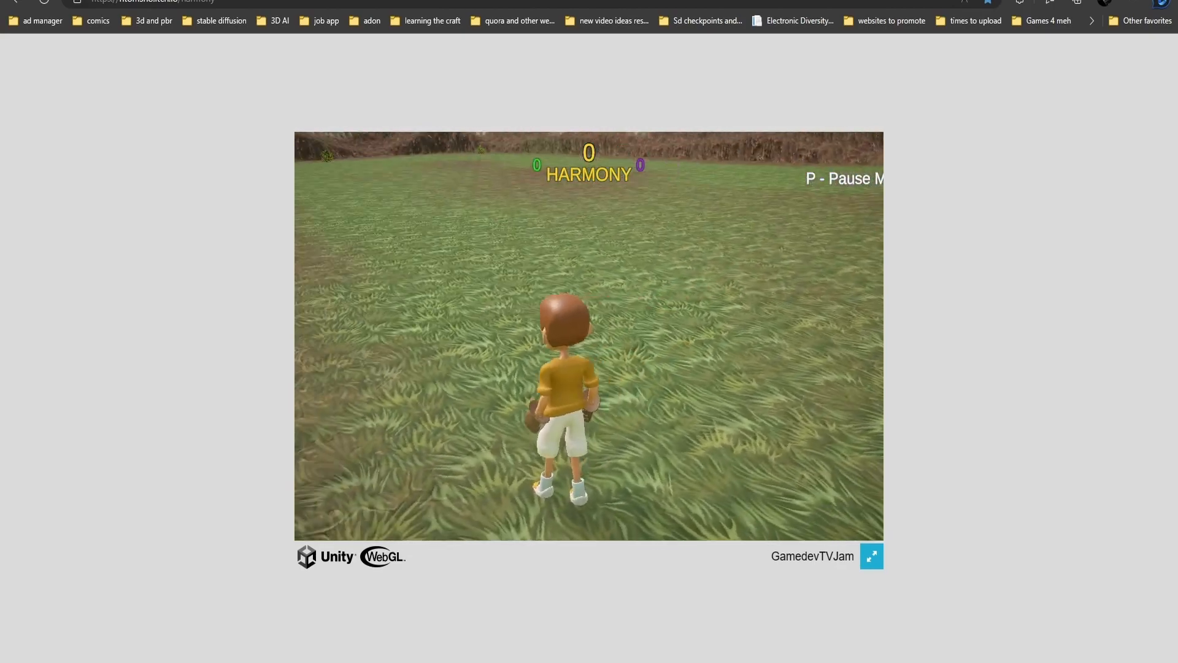
key("w")
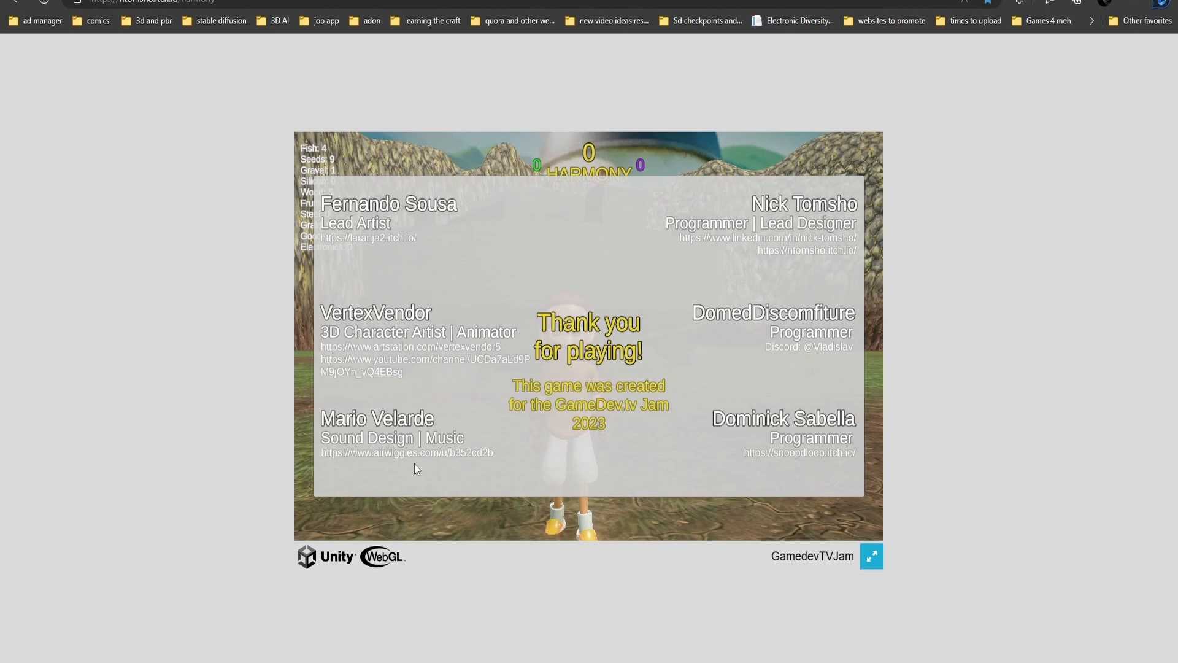
- Run the character forward across the grassy valley in the Harmony web build, pause the game and return to its main menu
key("w")
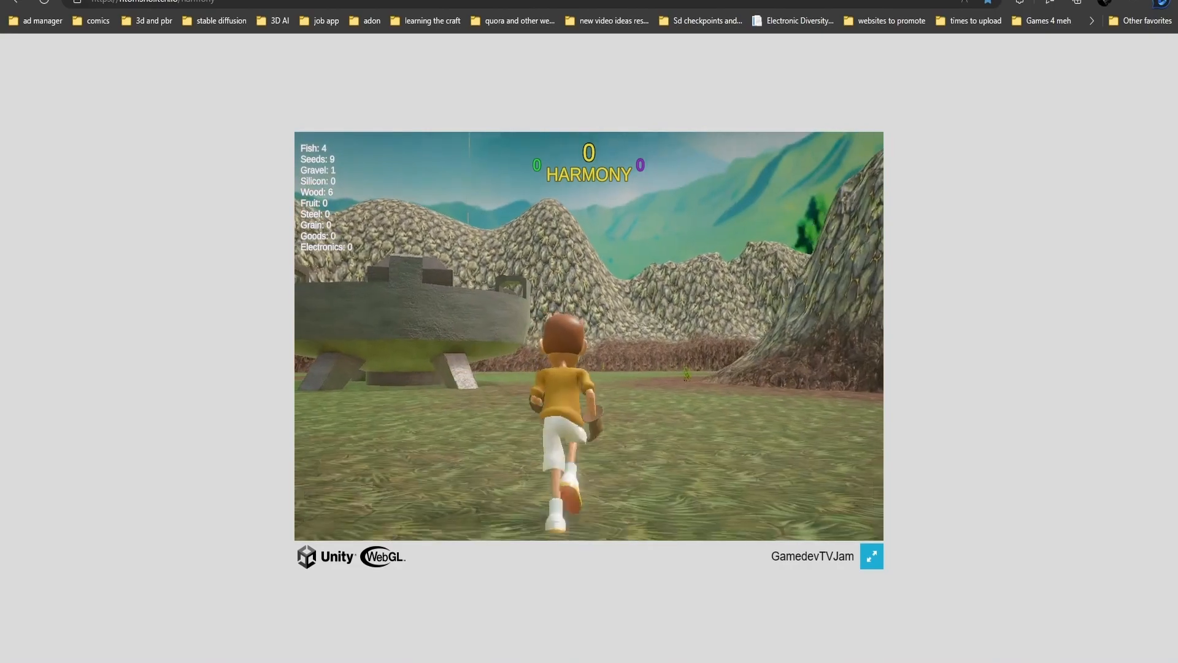
key("w")
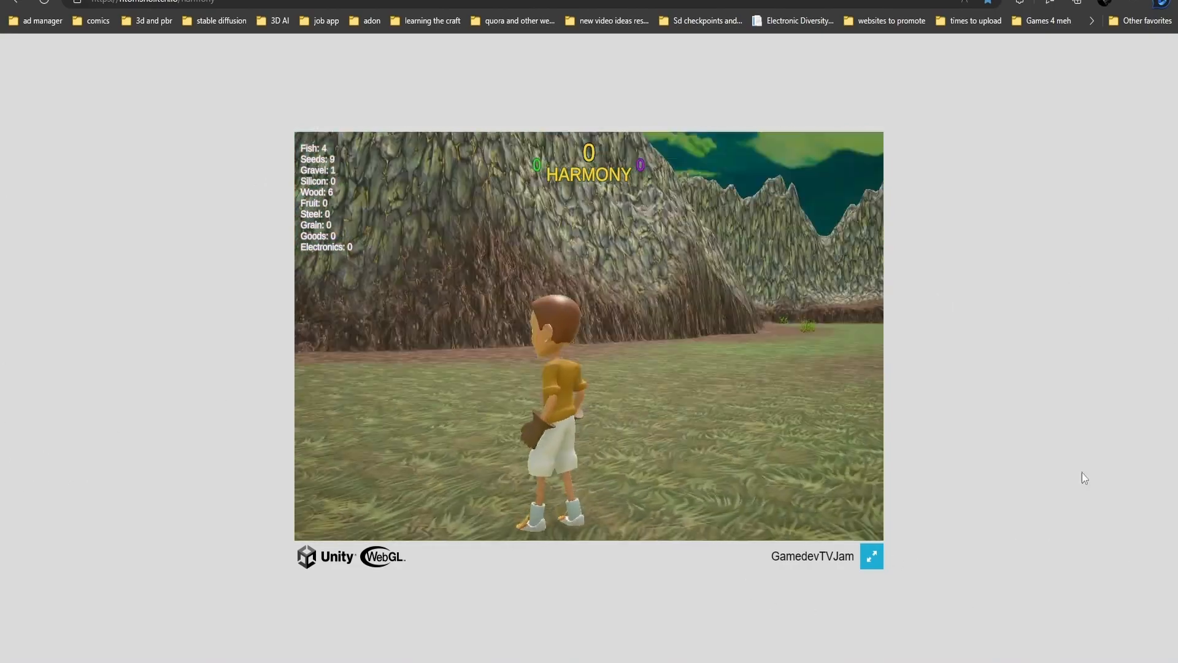
key("Escape")
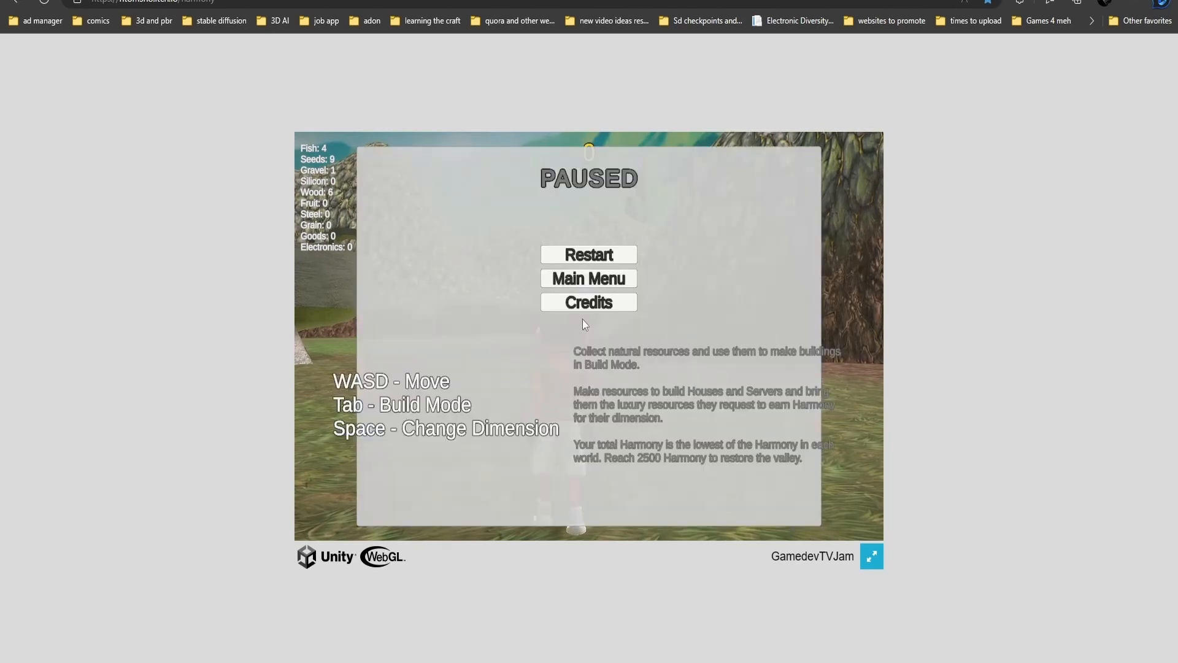
left_click(593, 280)
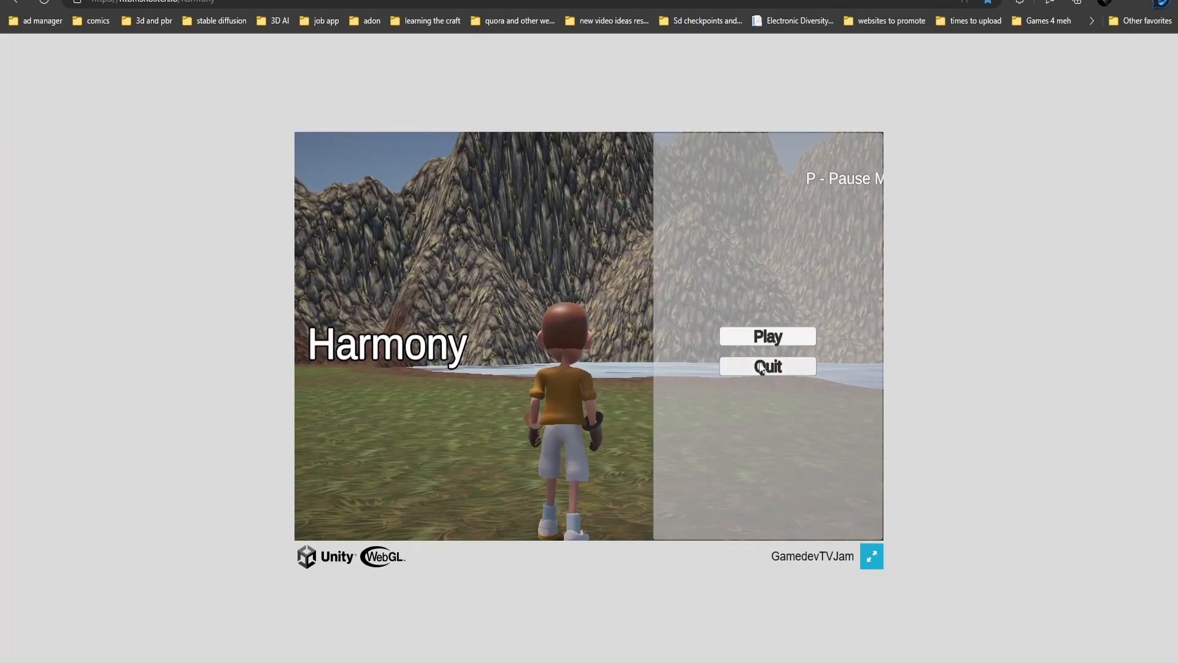